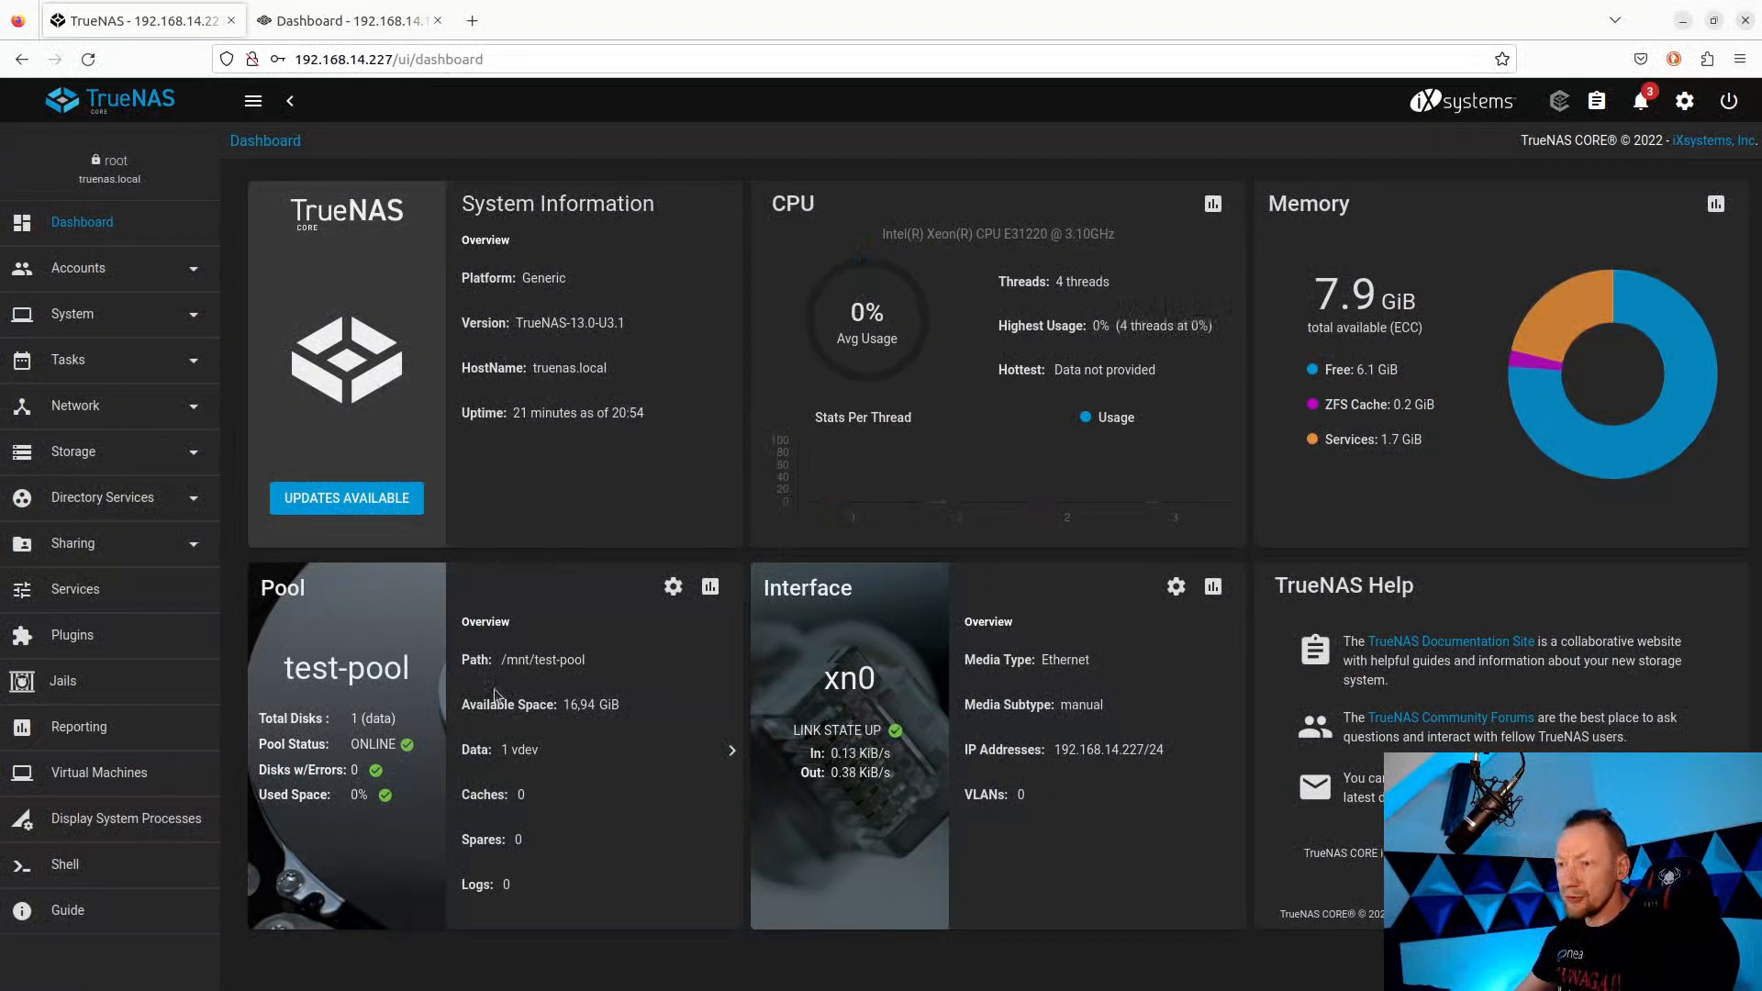
# Start a new zvol on test-pool named iscsi with size 5 GiB.
pyautogui.click(91, 452)
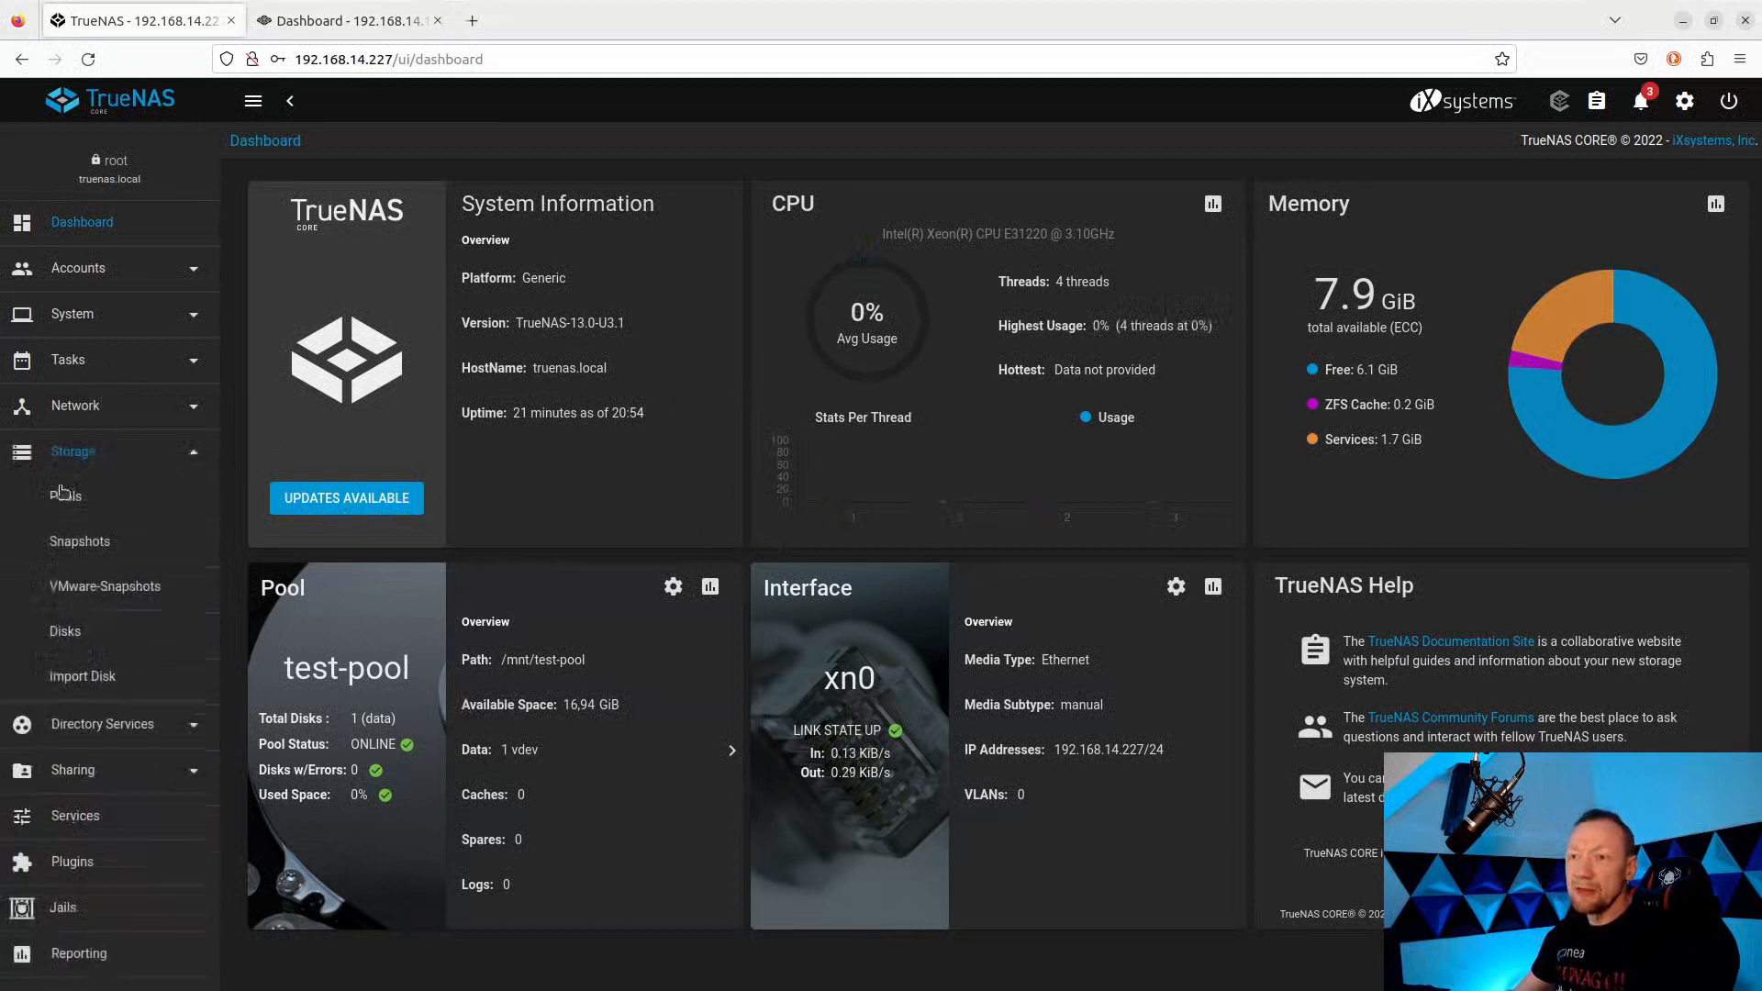
pyautogui.click(60, 511)
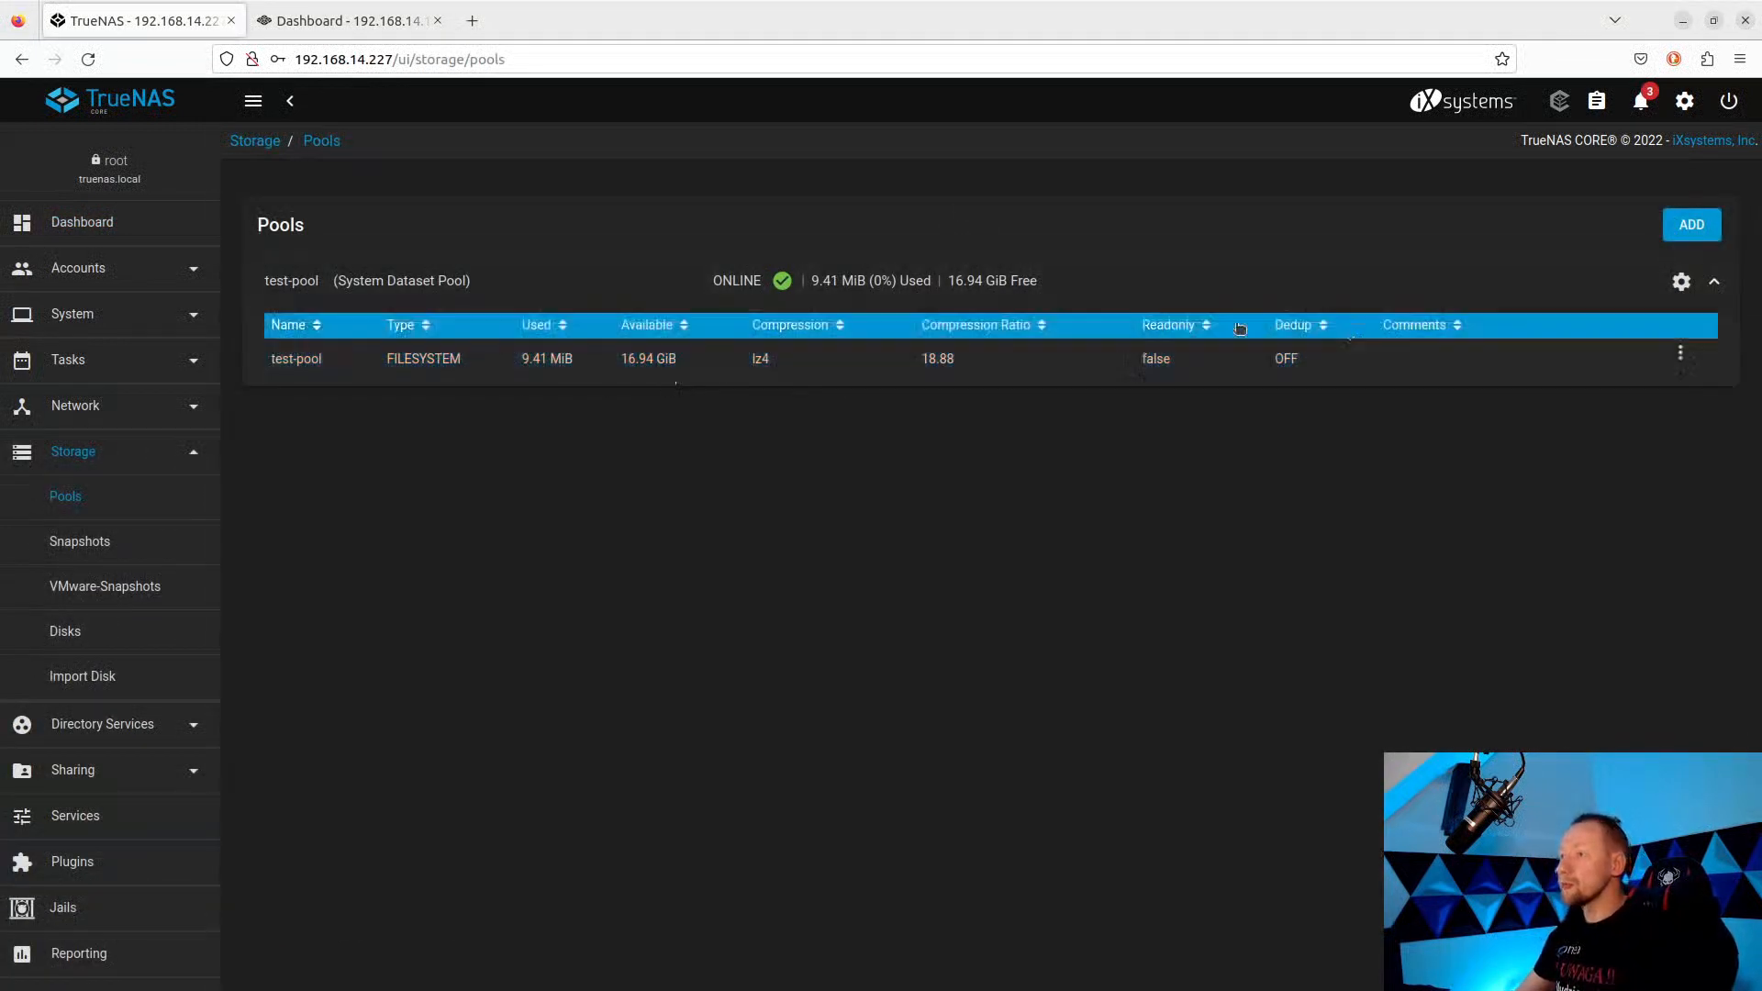
pyautogui.click(1680, 353)
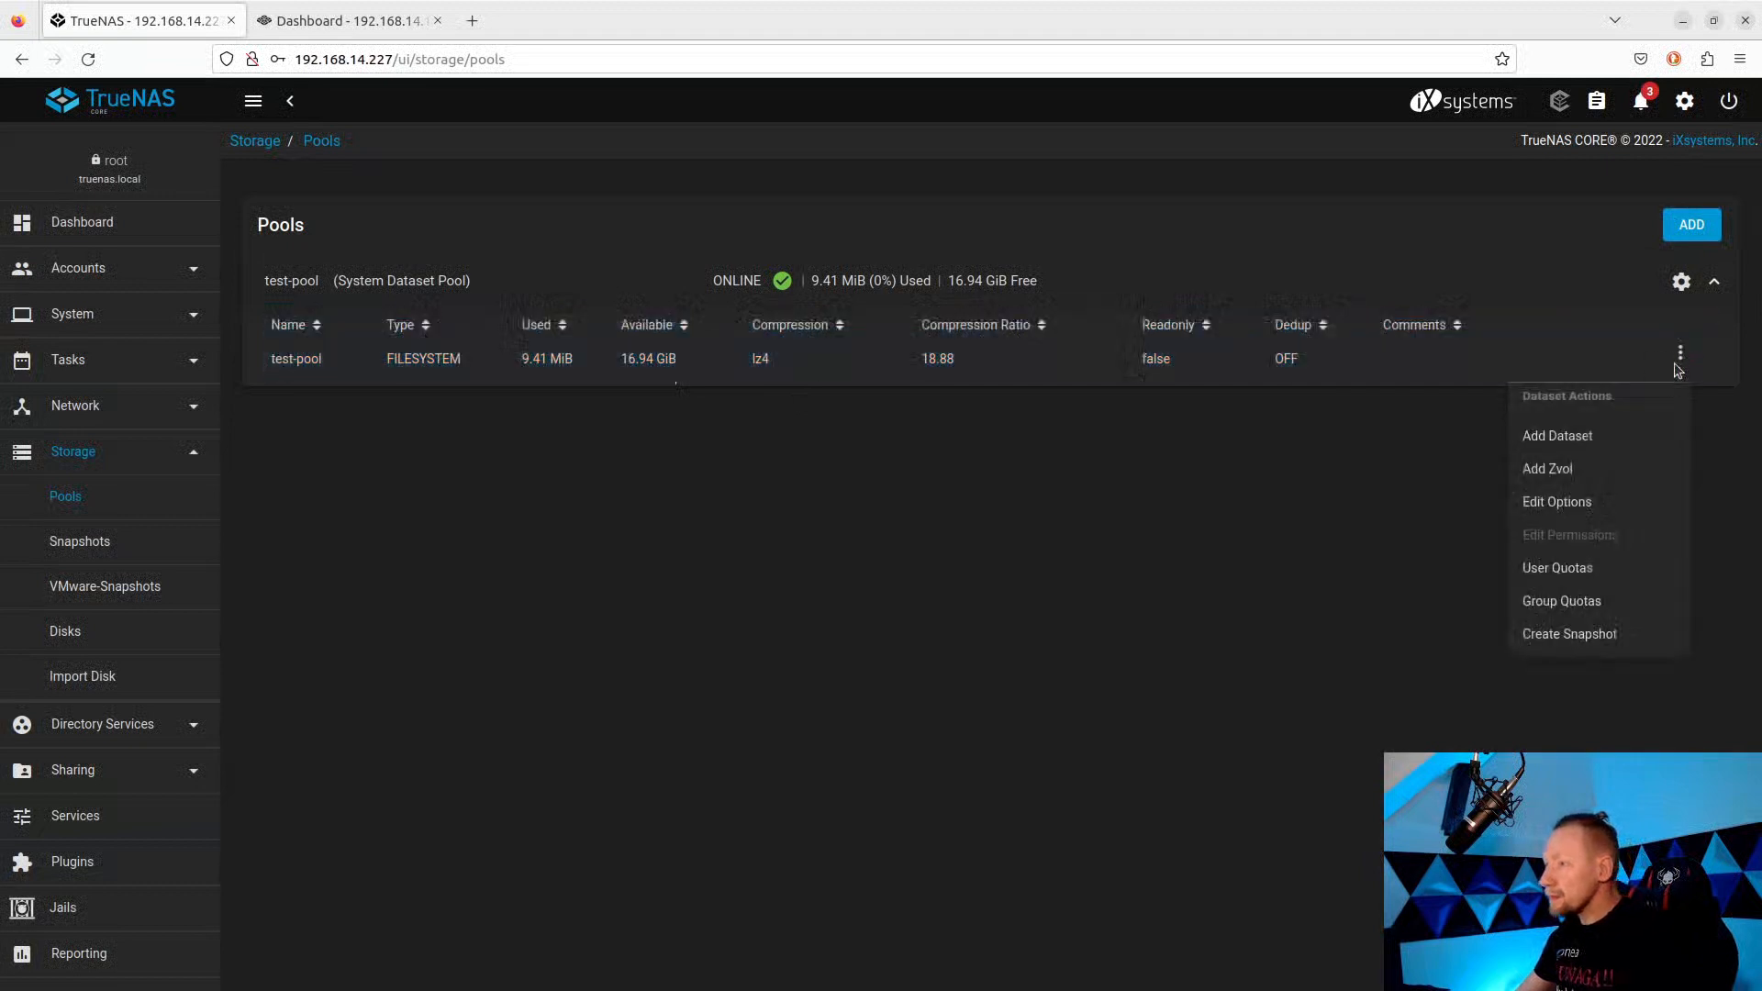
pyautogui.click(1565, 473)
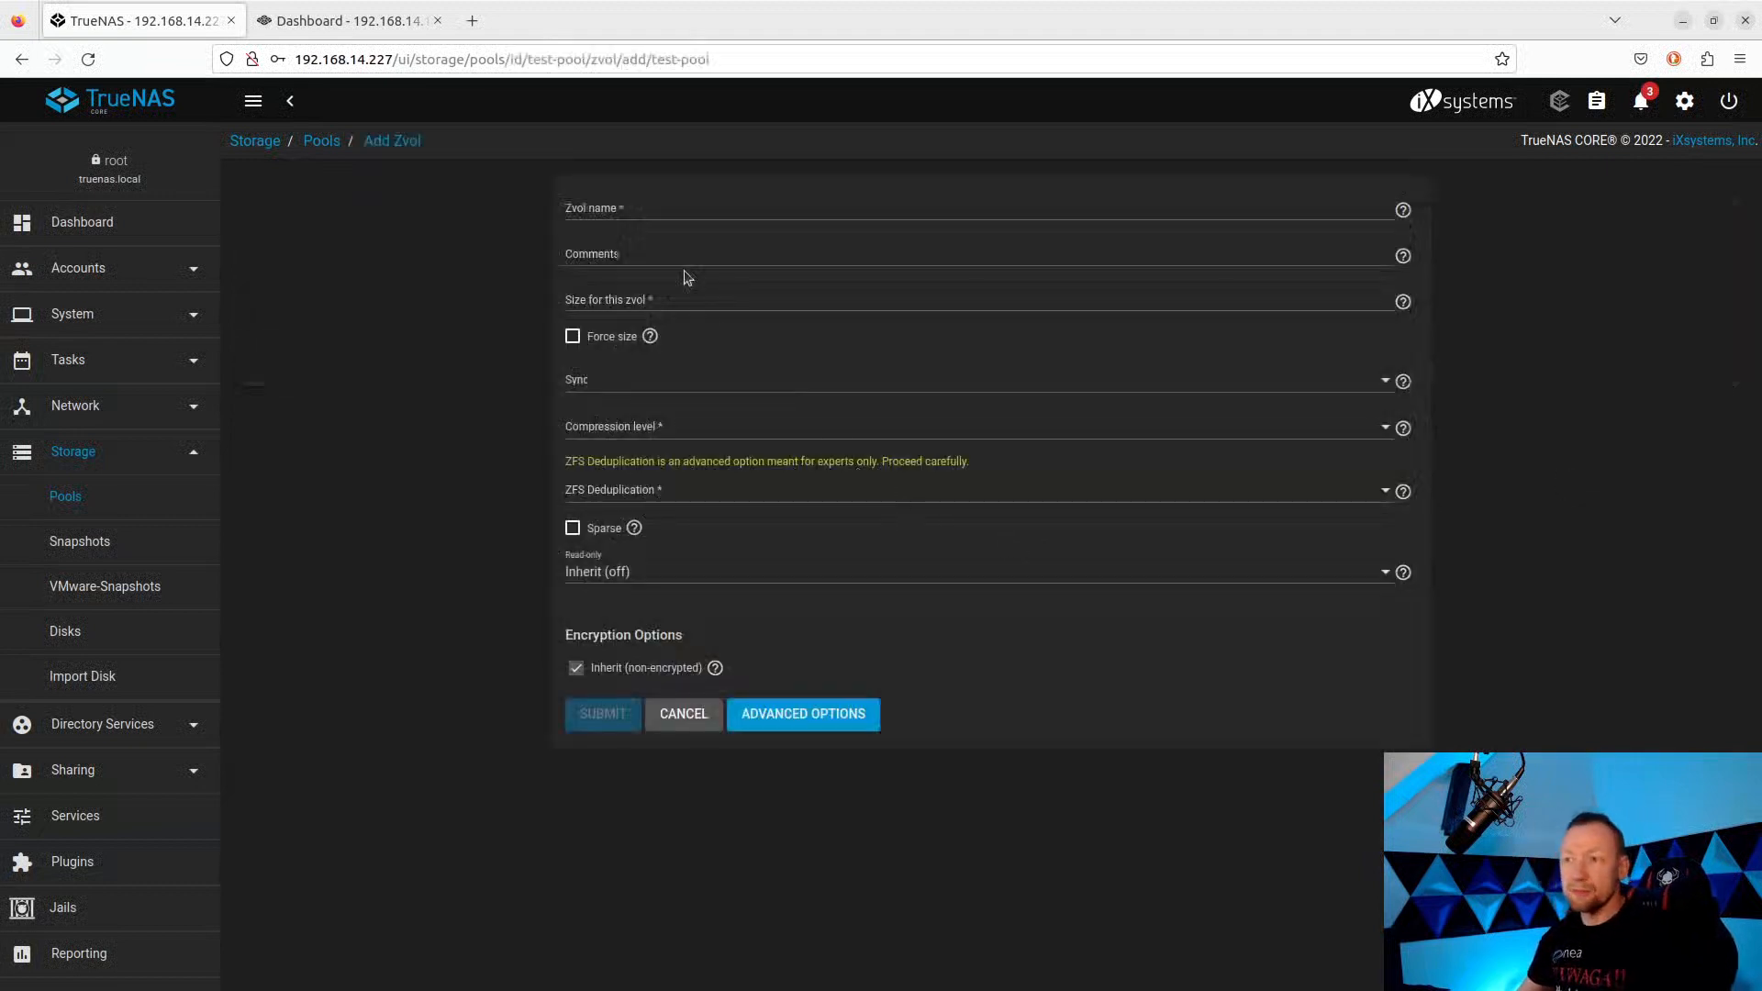
pyautogui.click(616, 212)
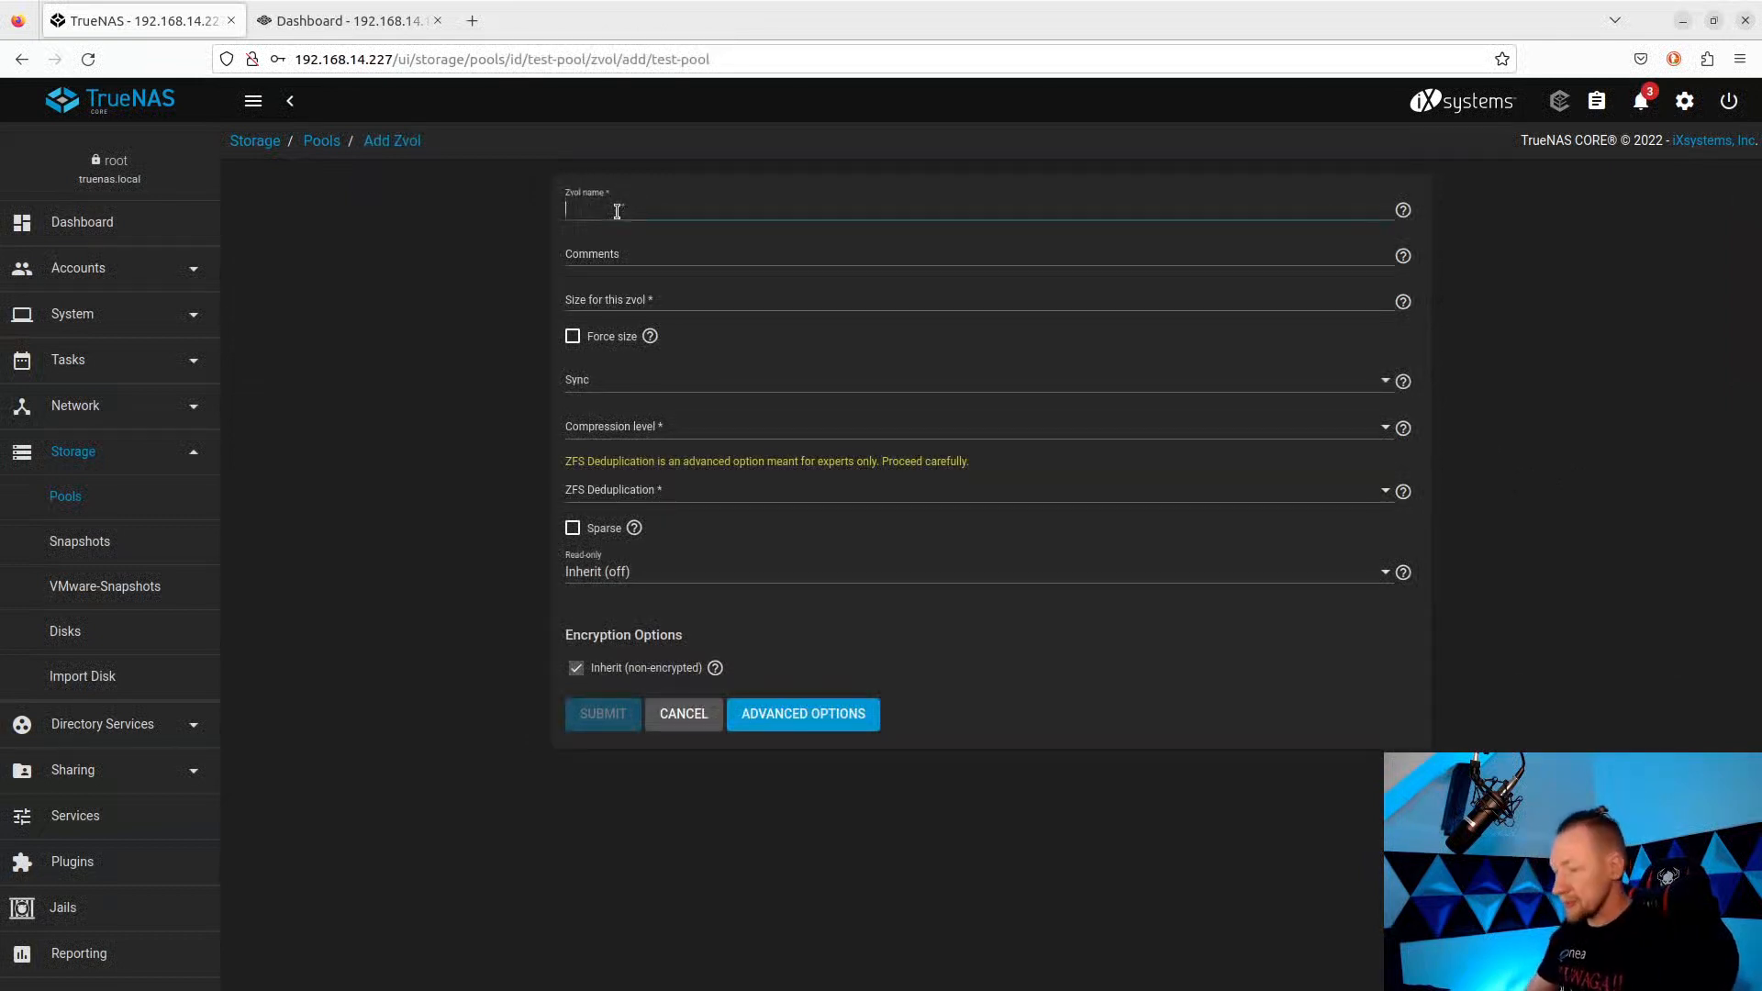
pyautogui.write('iscsi')
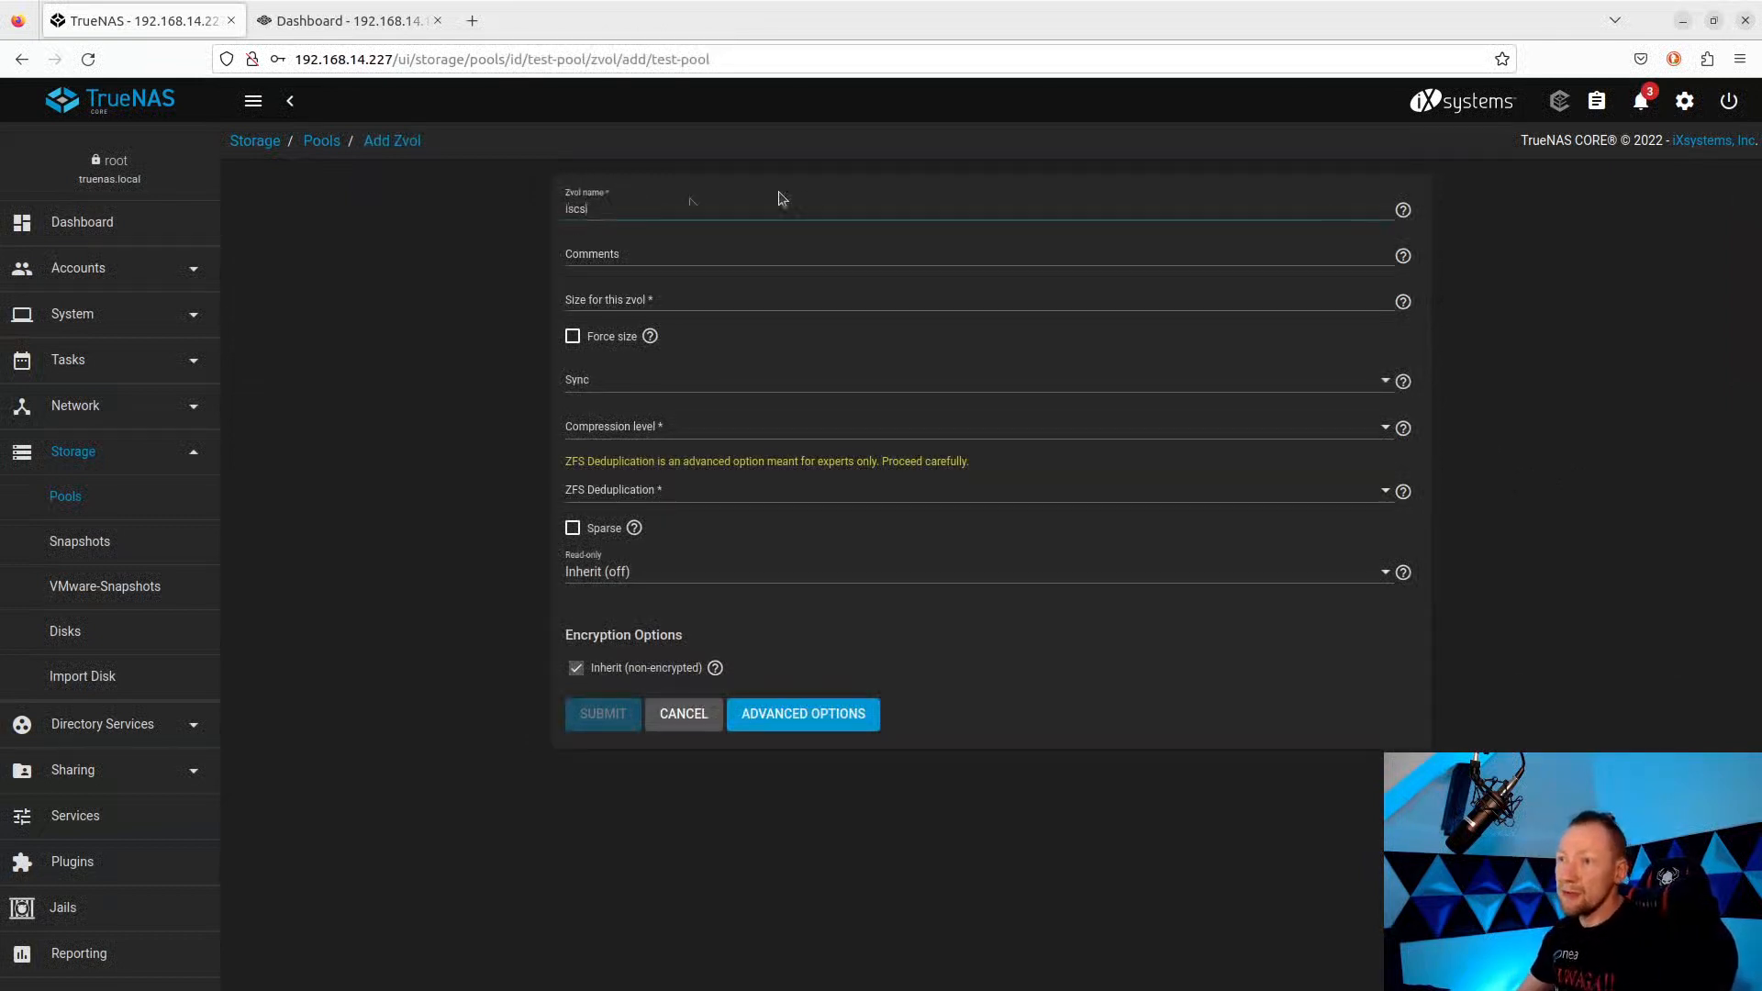
pyautogui.click(604, 306)
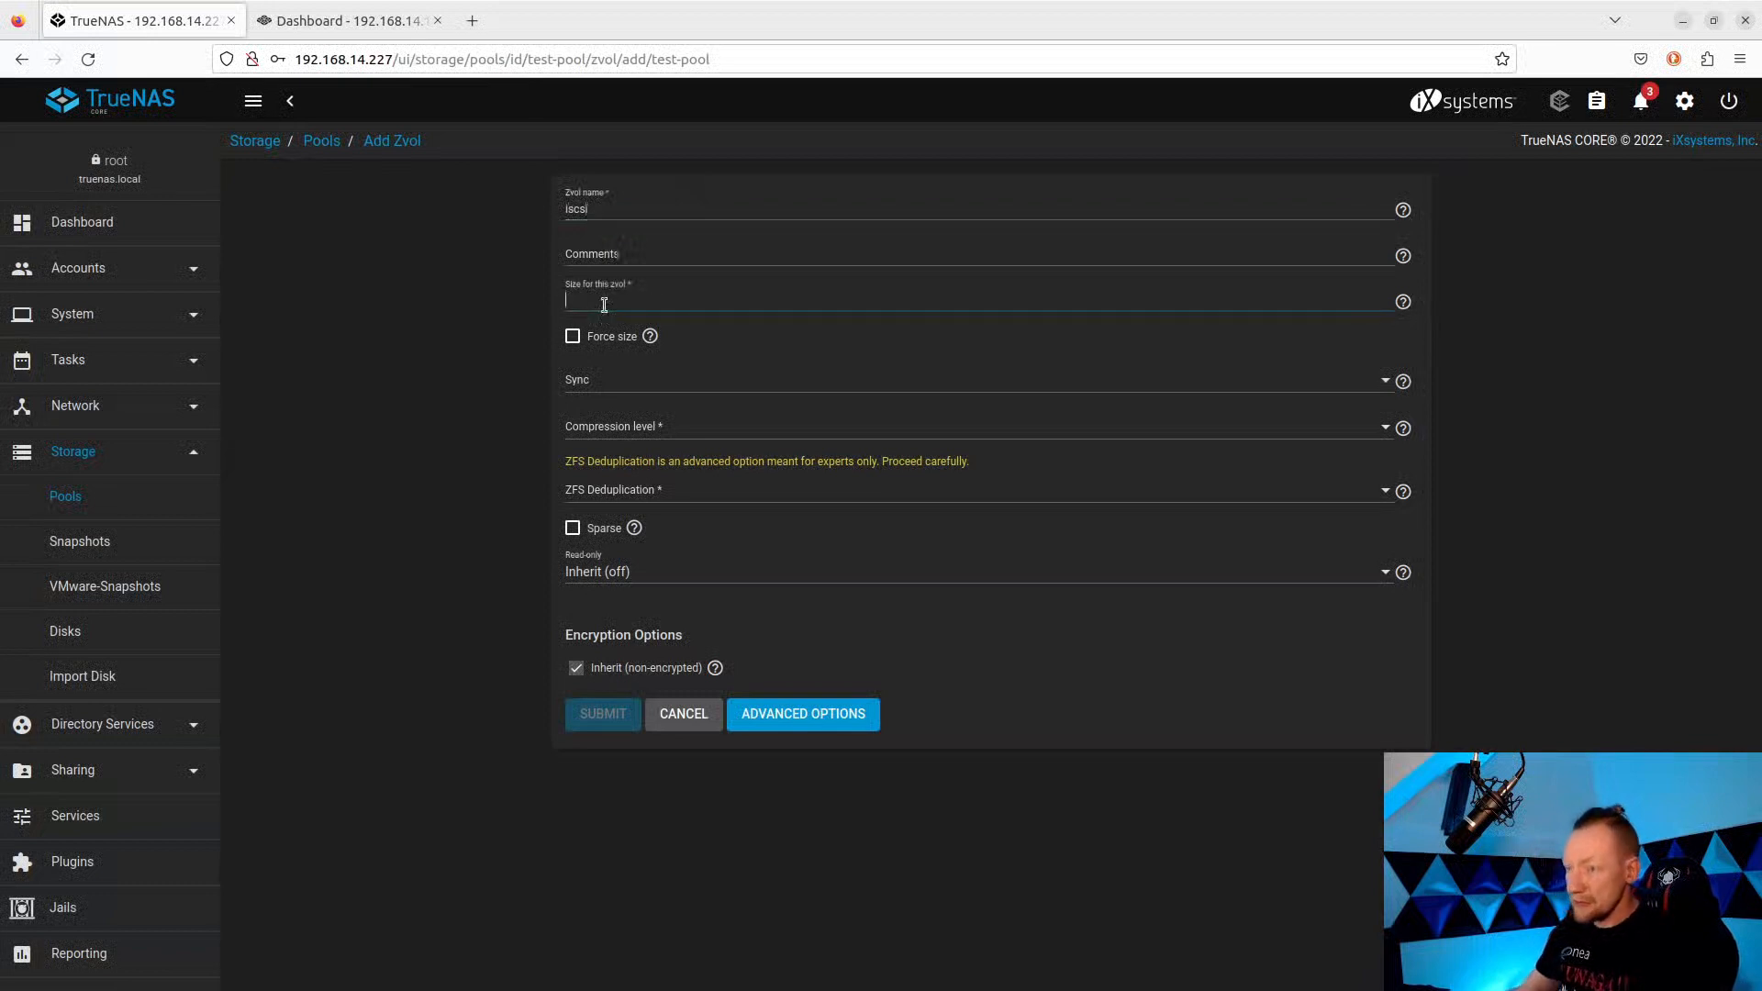
pyautogui.write('5GB')
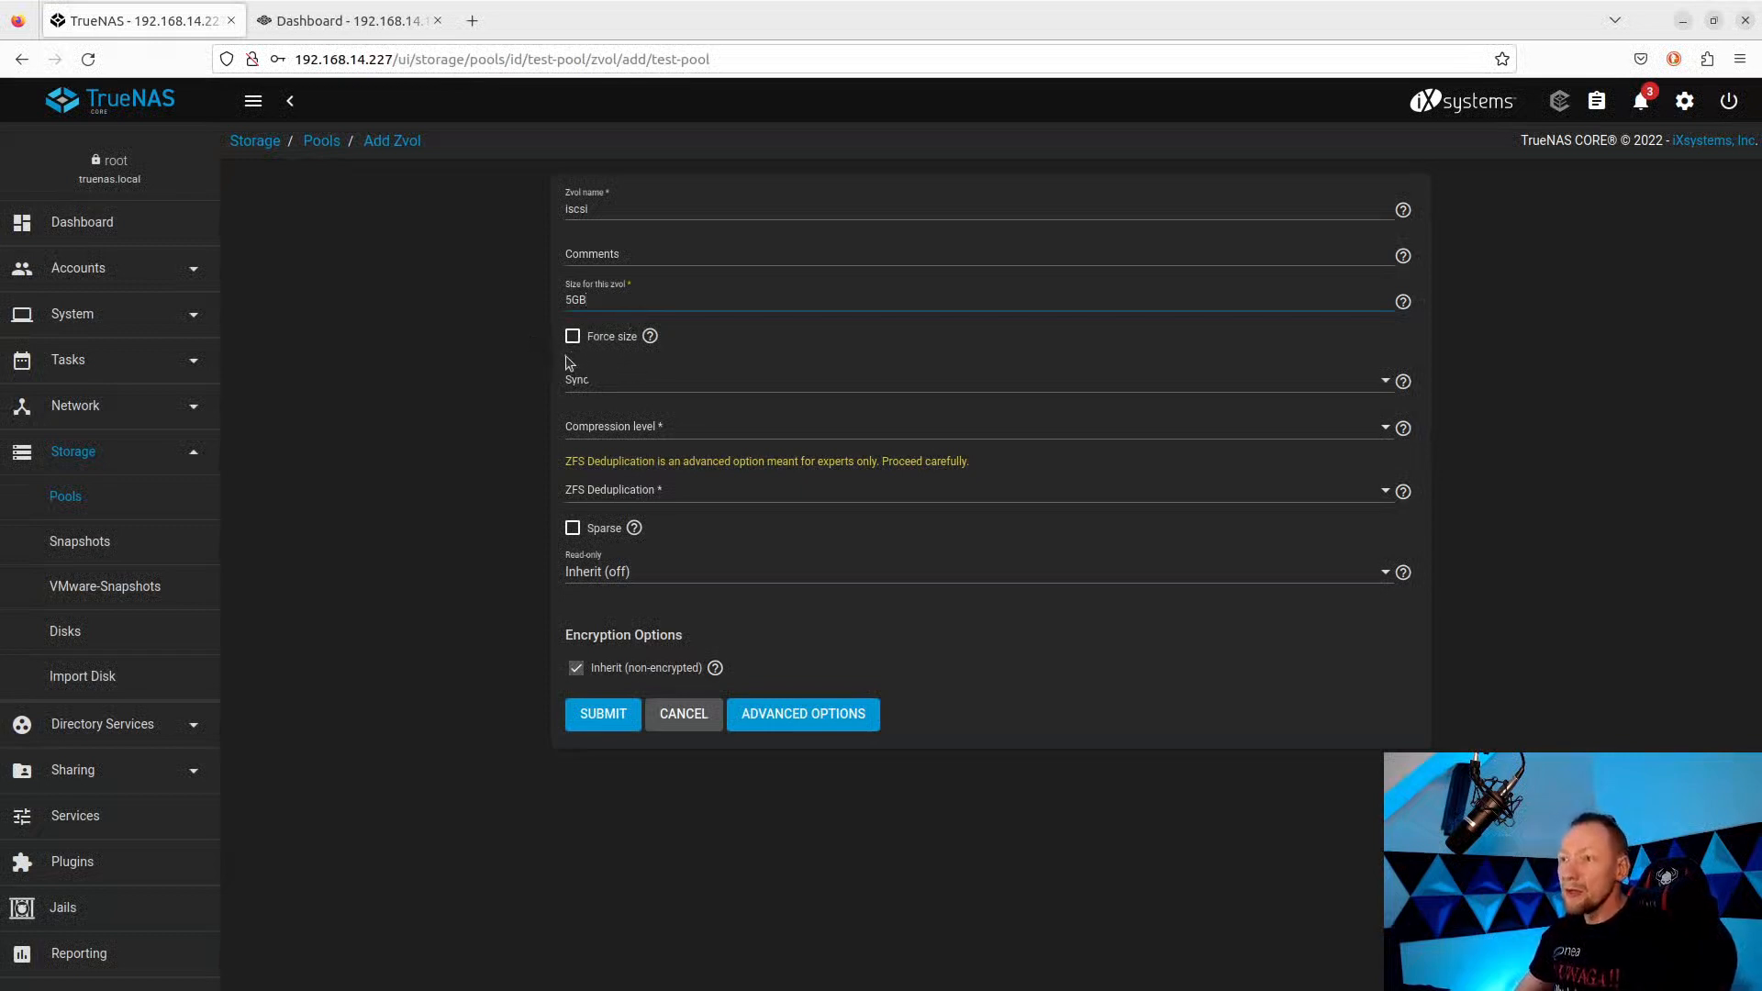
# Leave sync, compression and read-only options unchanged and create the zvol.
pyautogui.click(631, 388)
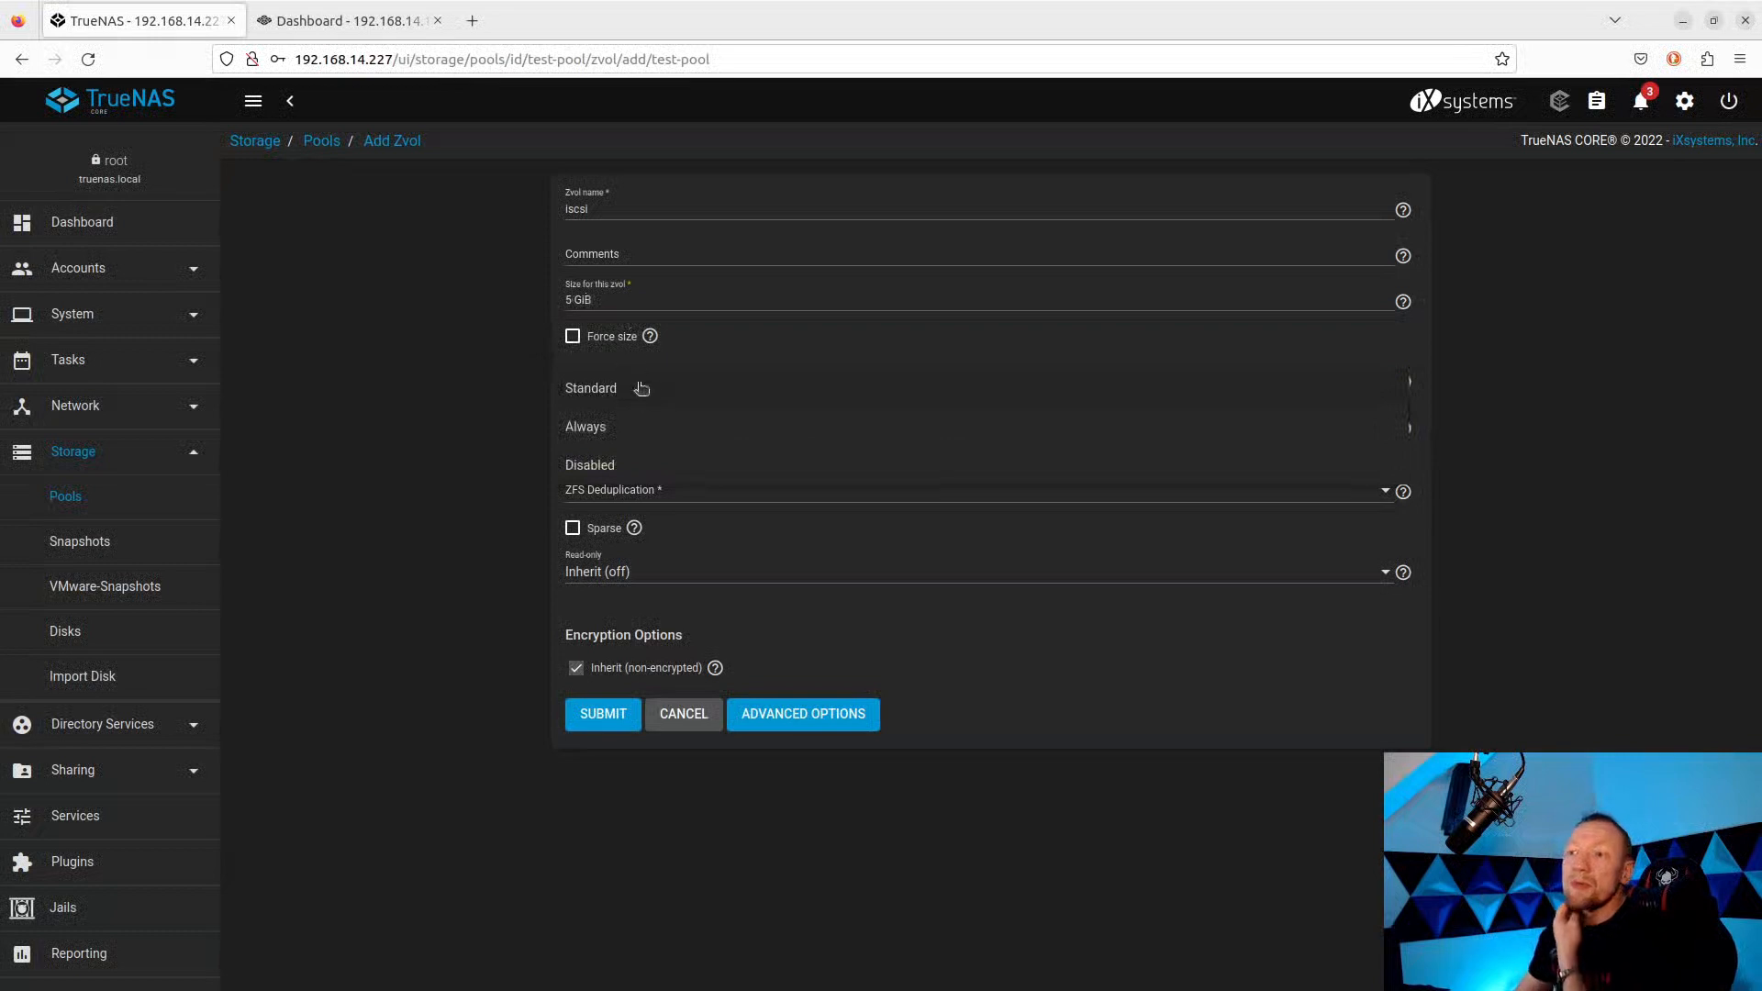
pyautogui.click(462, 370)
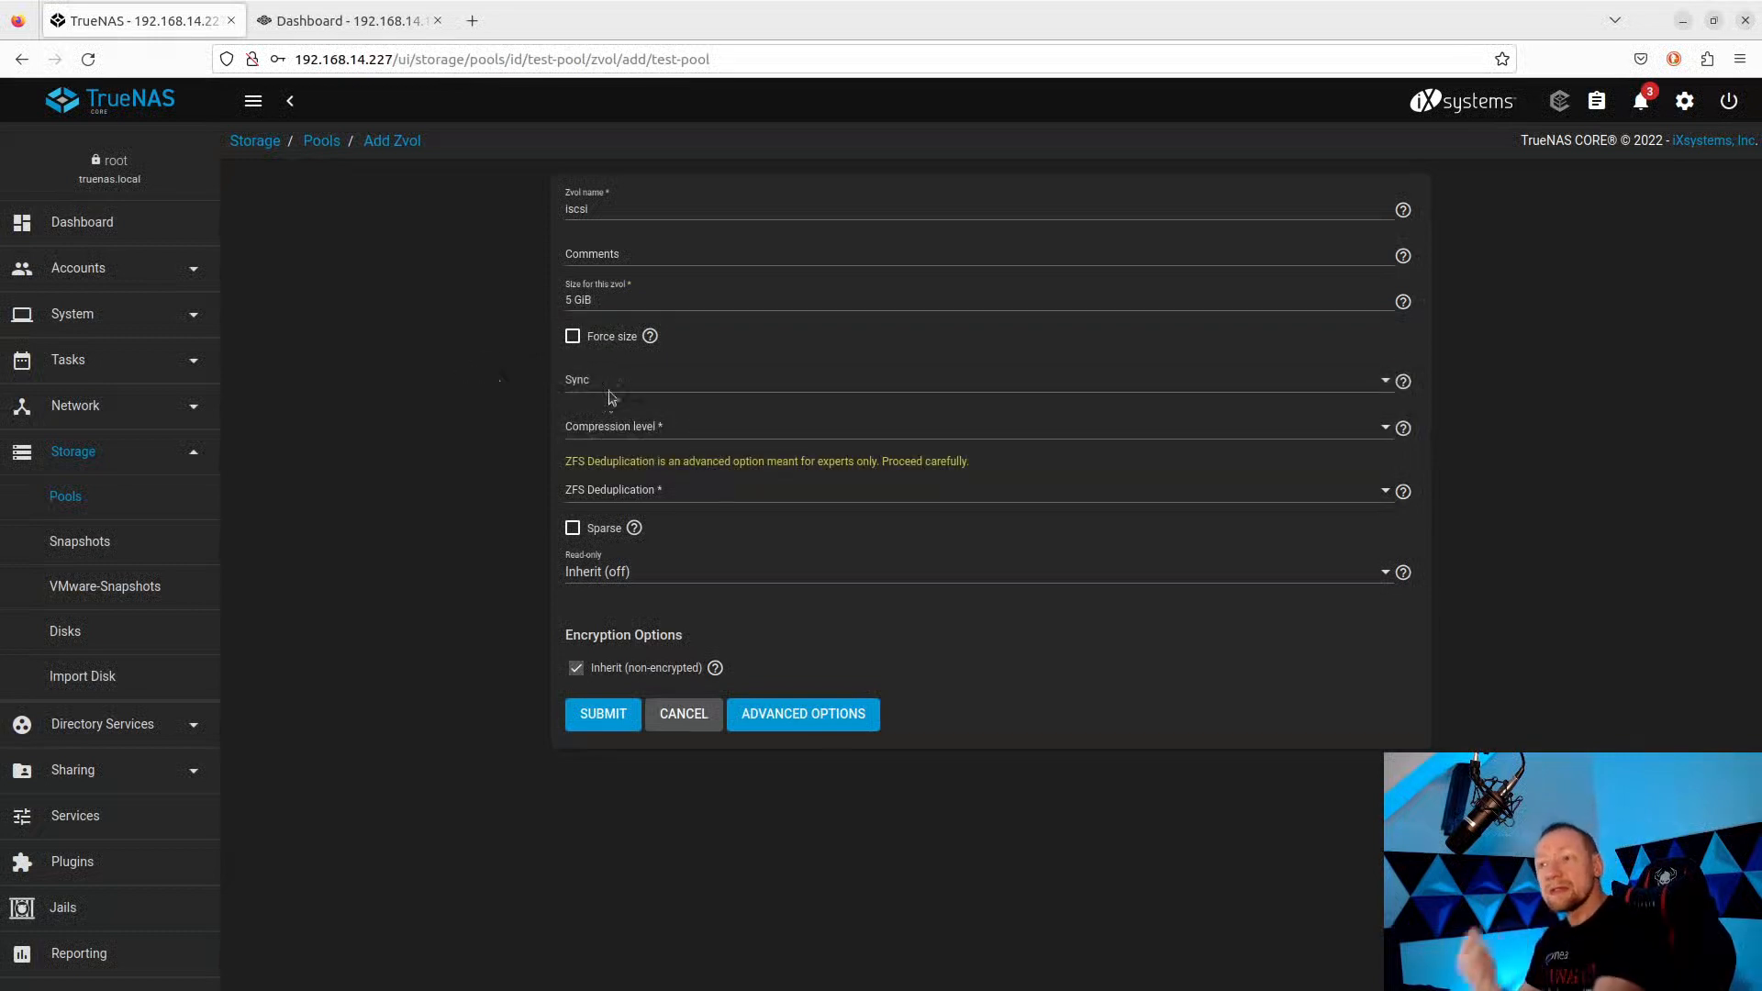
pyautogui.click(676, 426)
pyautogui.click(425, 414)
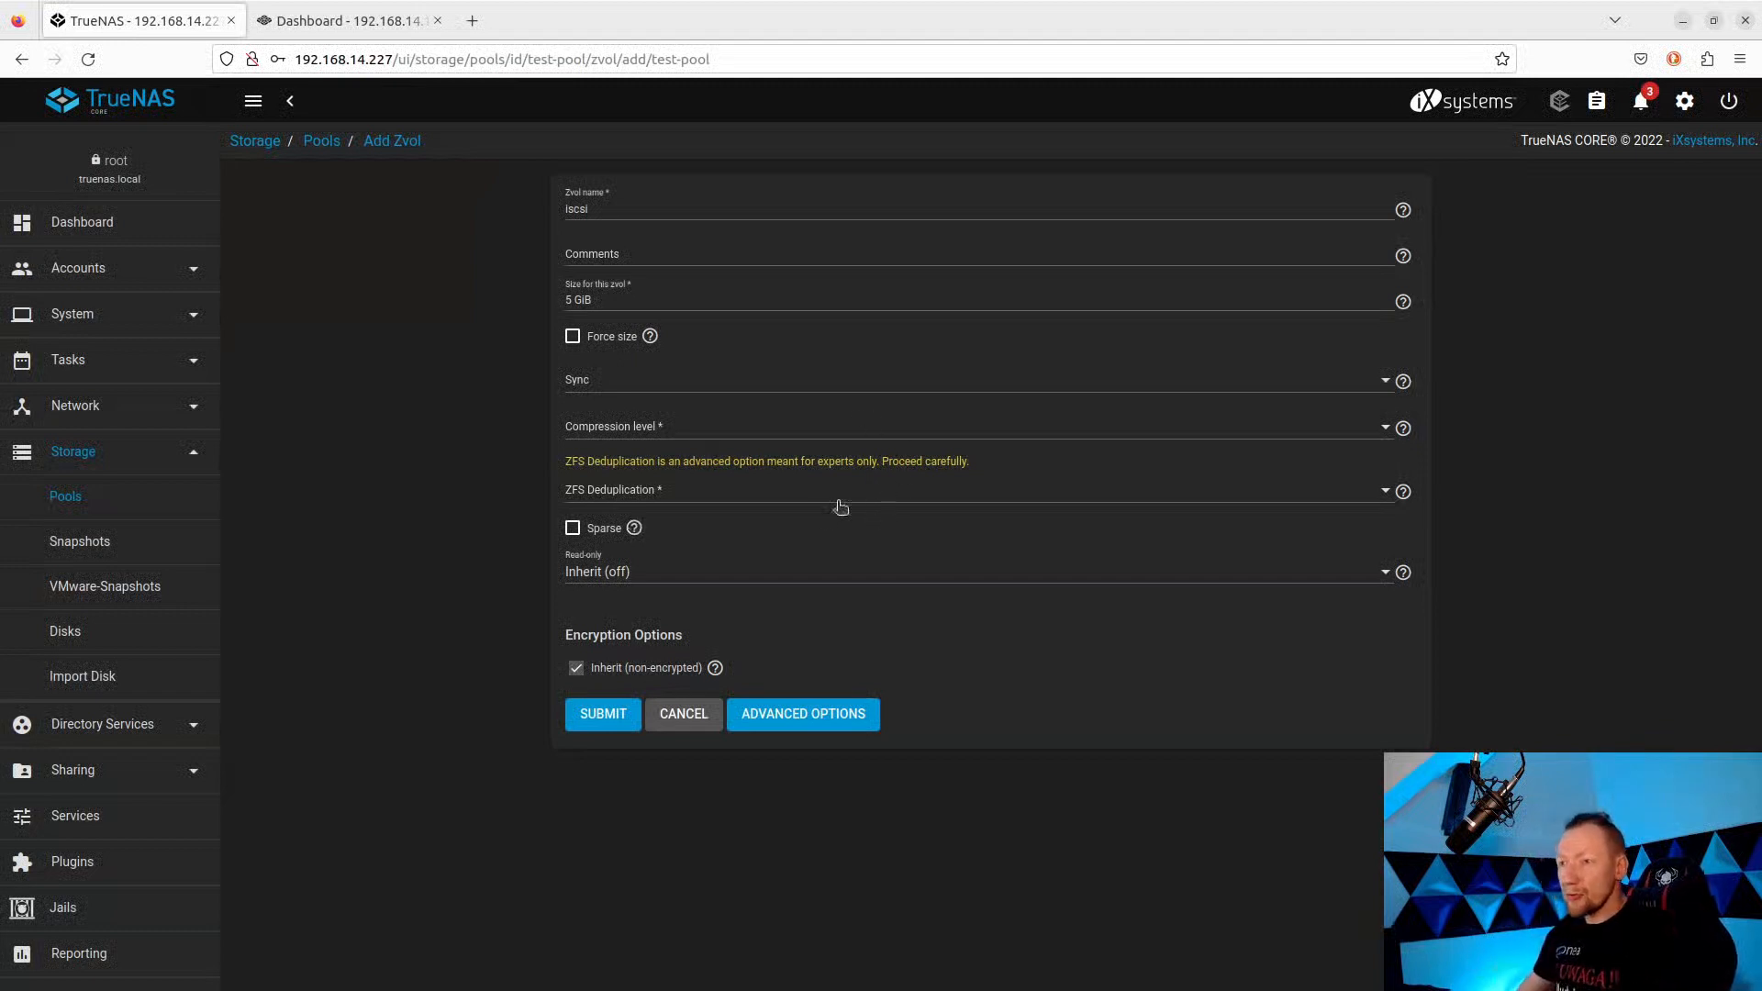
pyautogui.moveTo(641, 532)
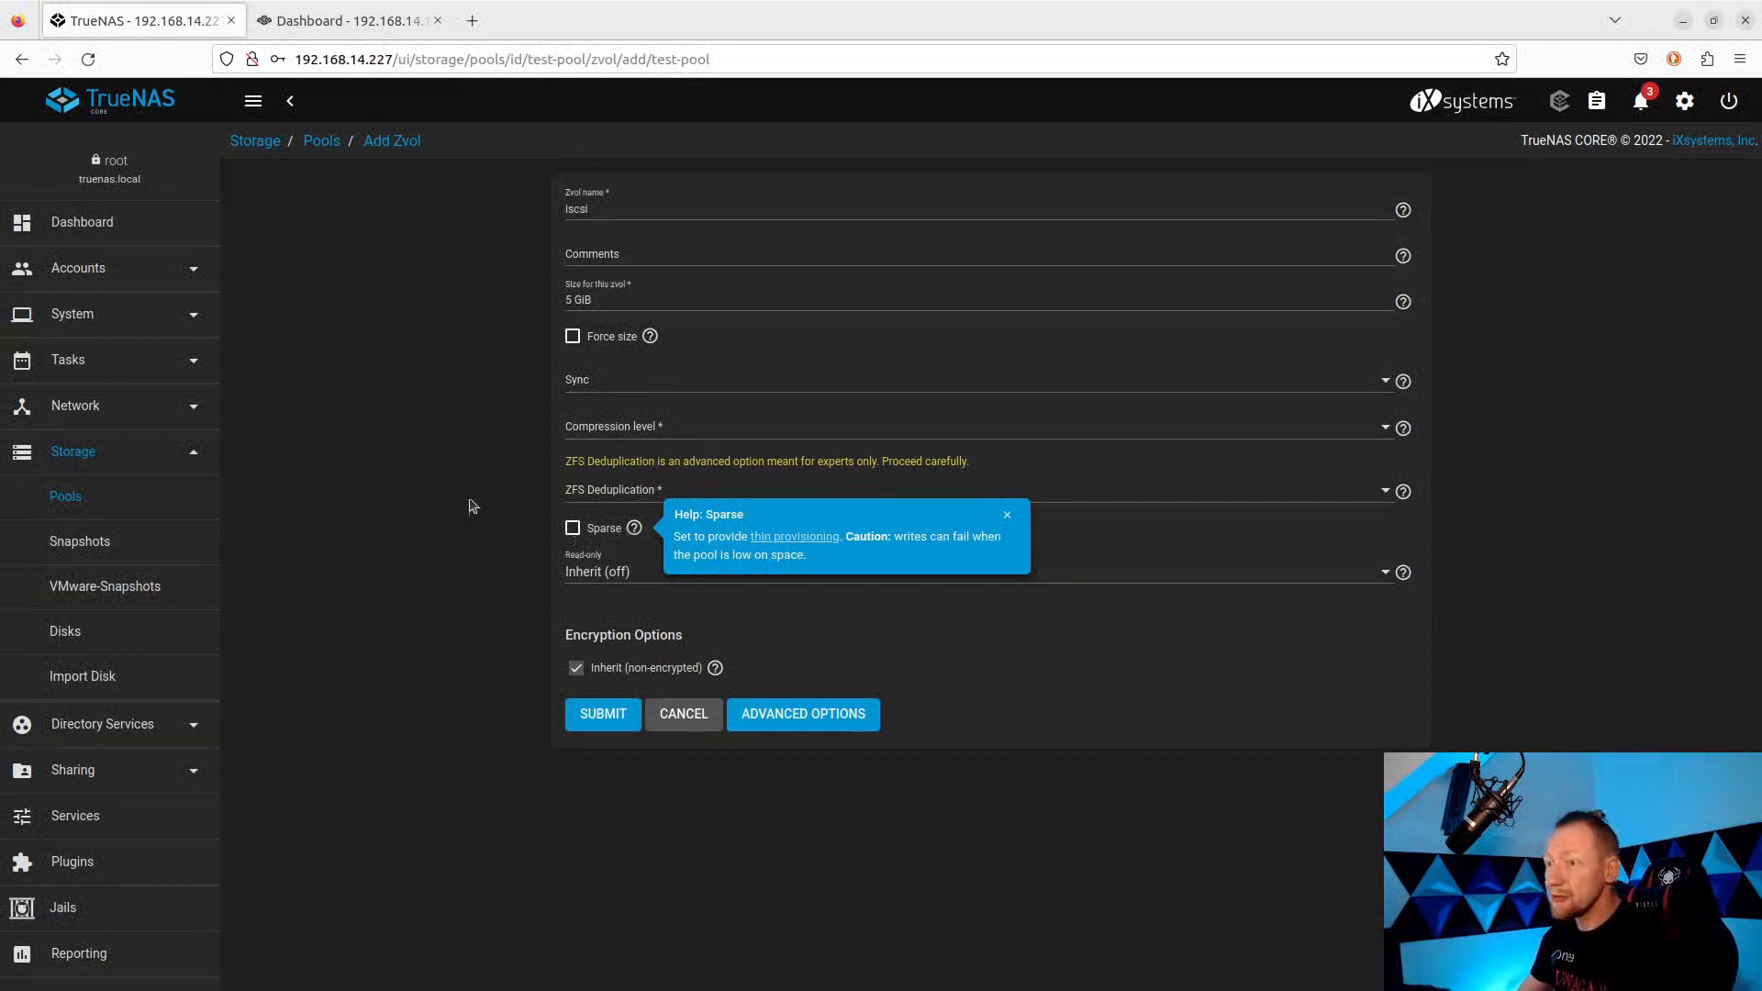
pyautogui.click(654, 568)
pyautogui.click(477, 551)
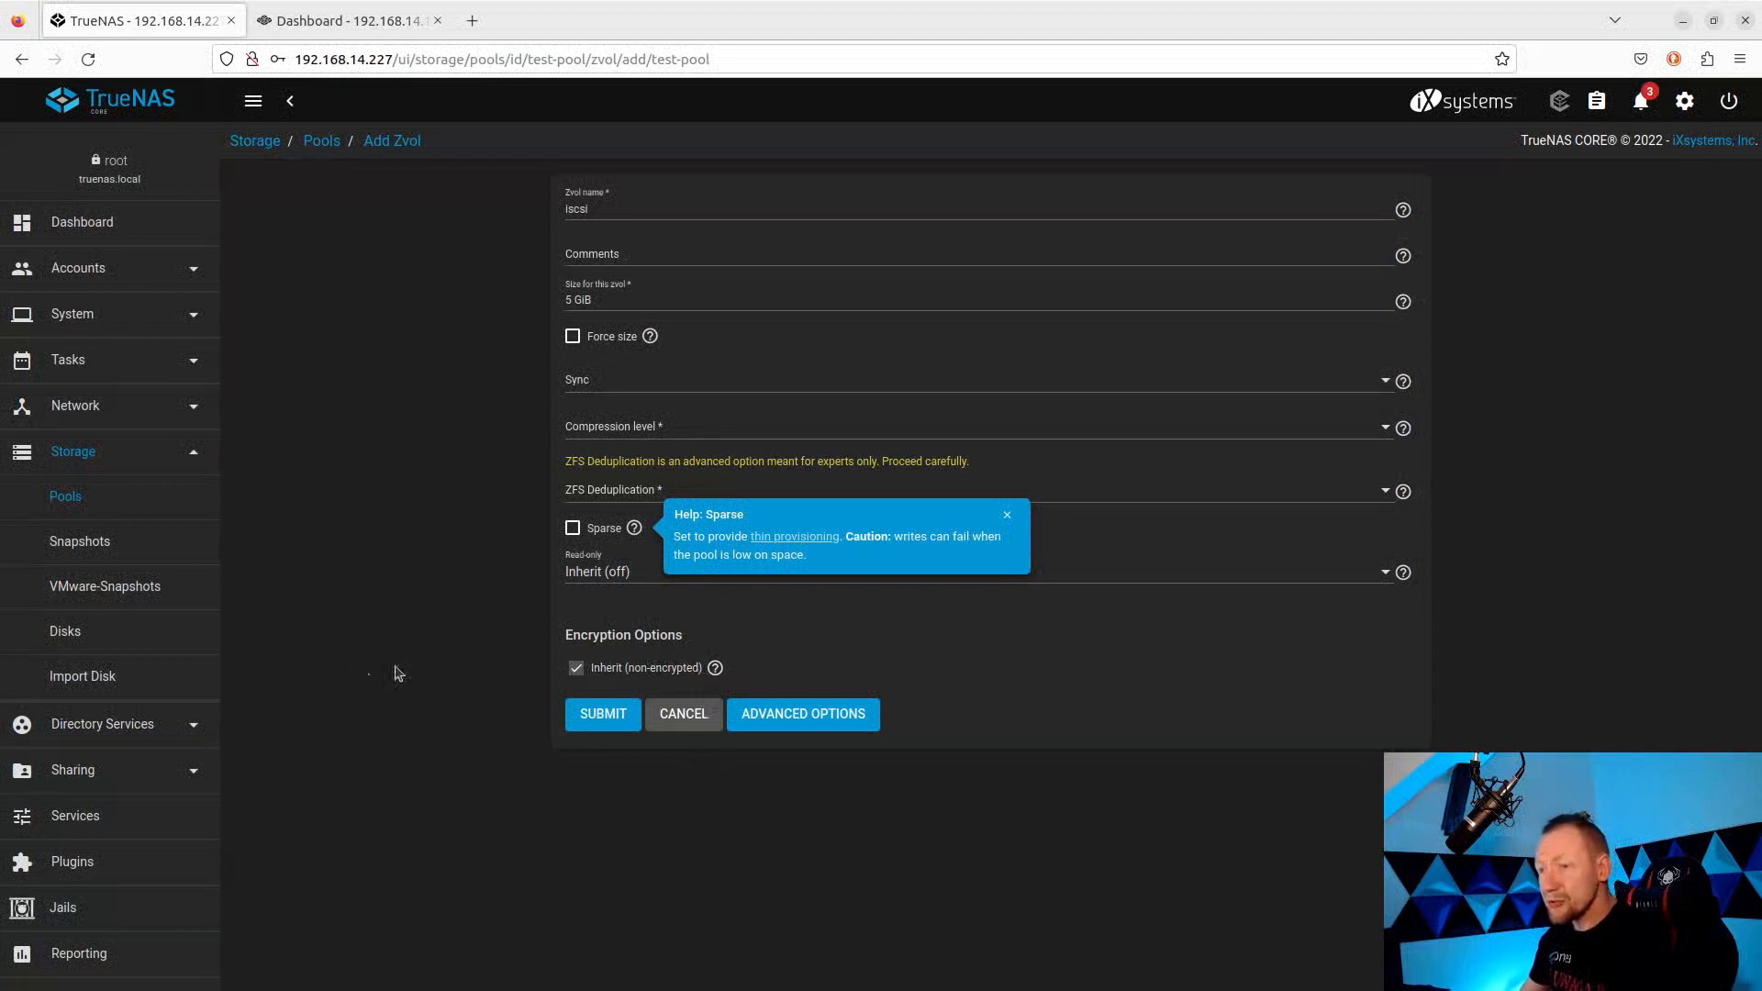
pyautogui.click(607, 718)
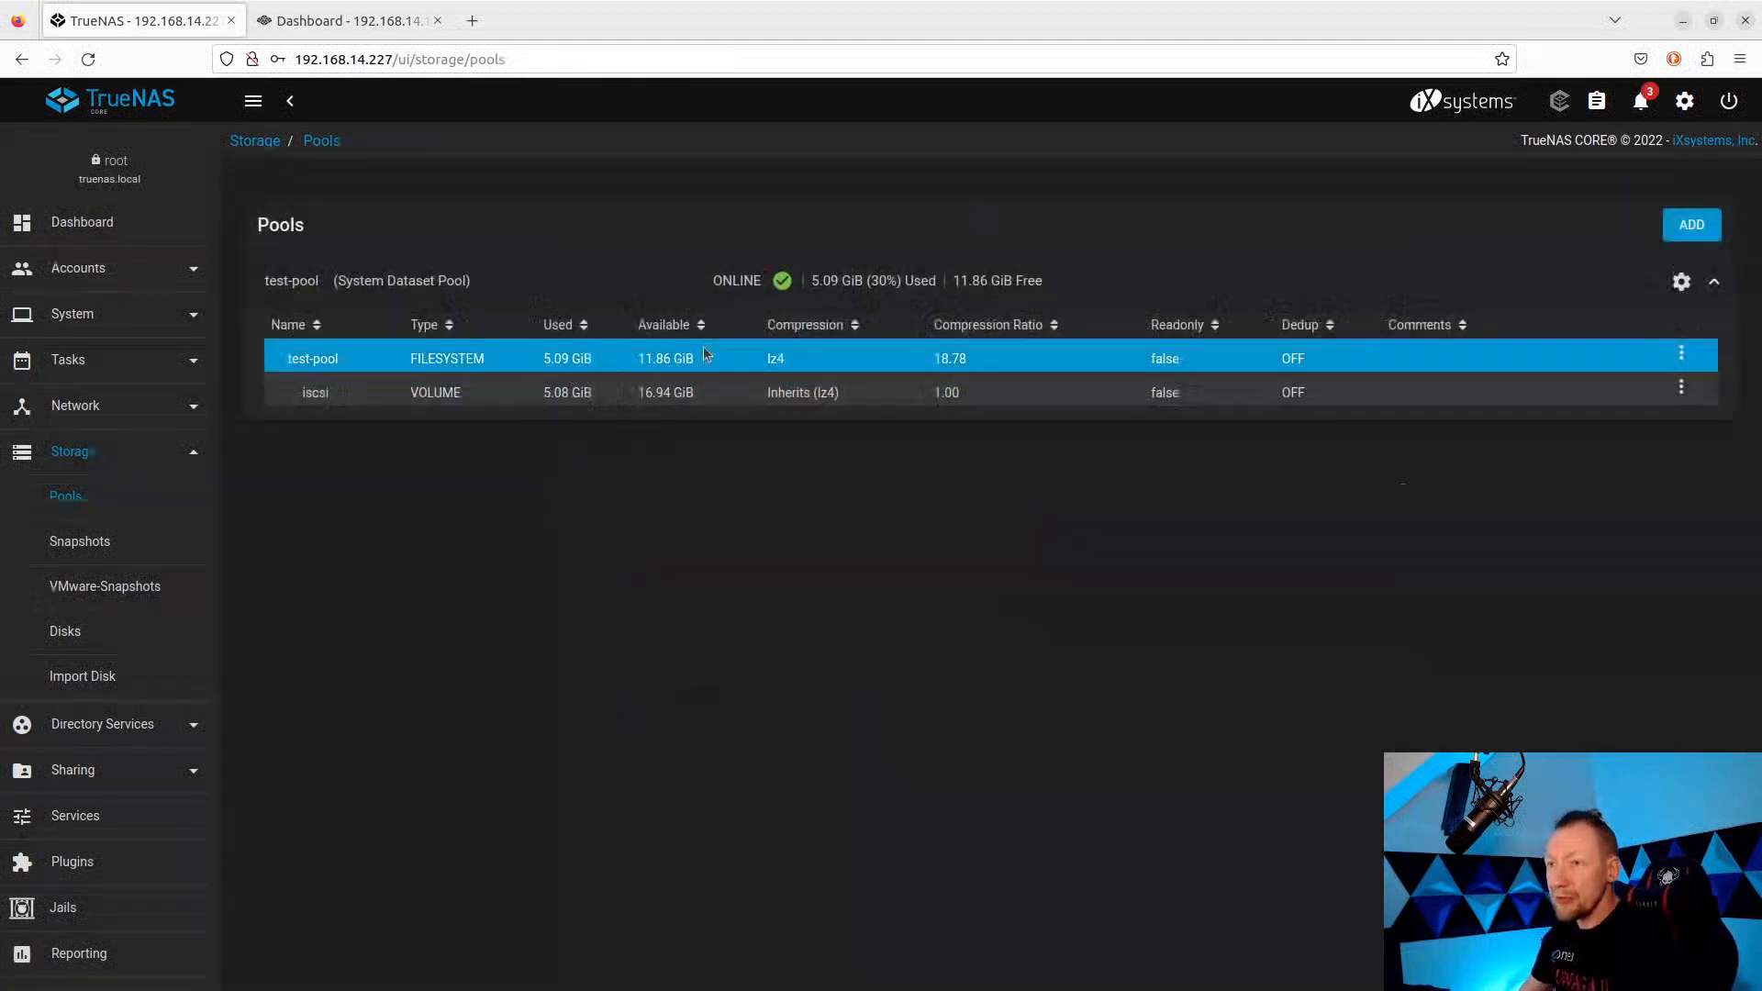
# Launch the iSCSI wizard from Sharing and name the block device iscsi-test.
pyautogui.click(163, 771)
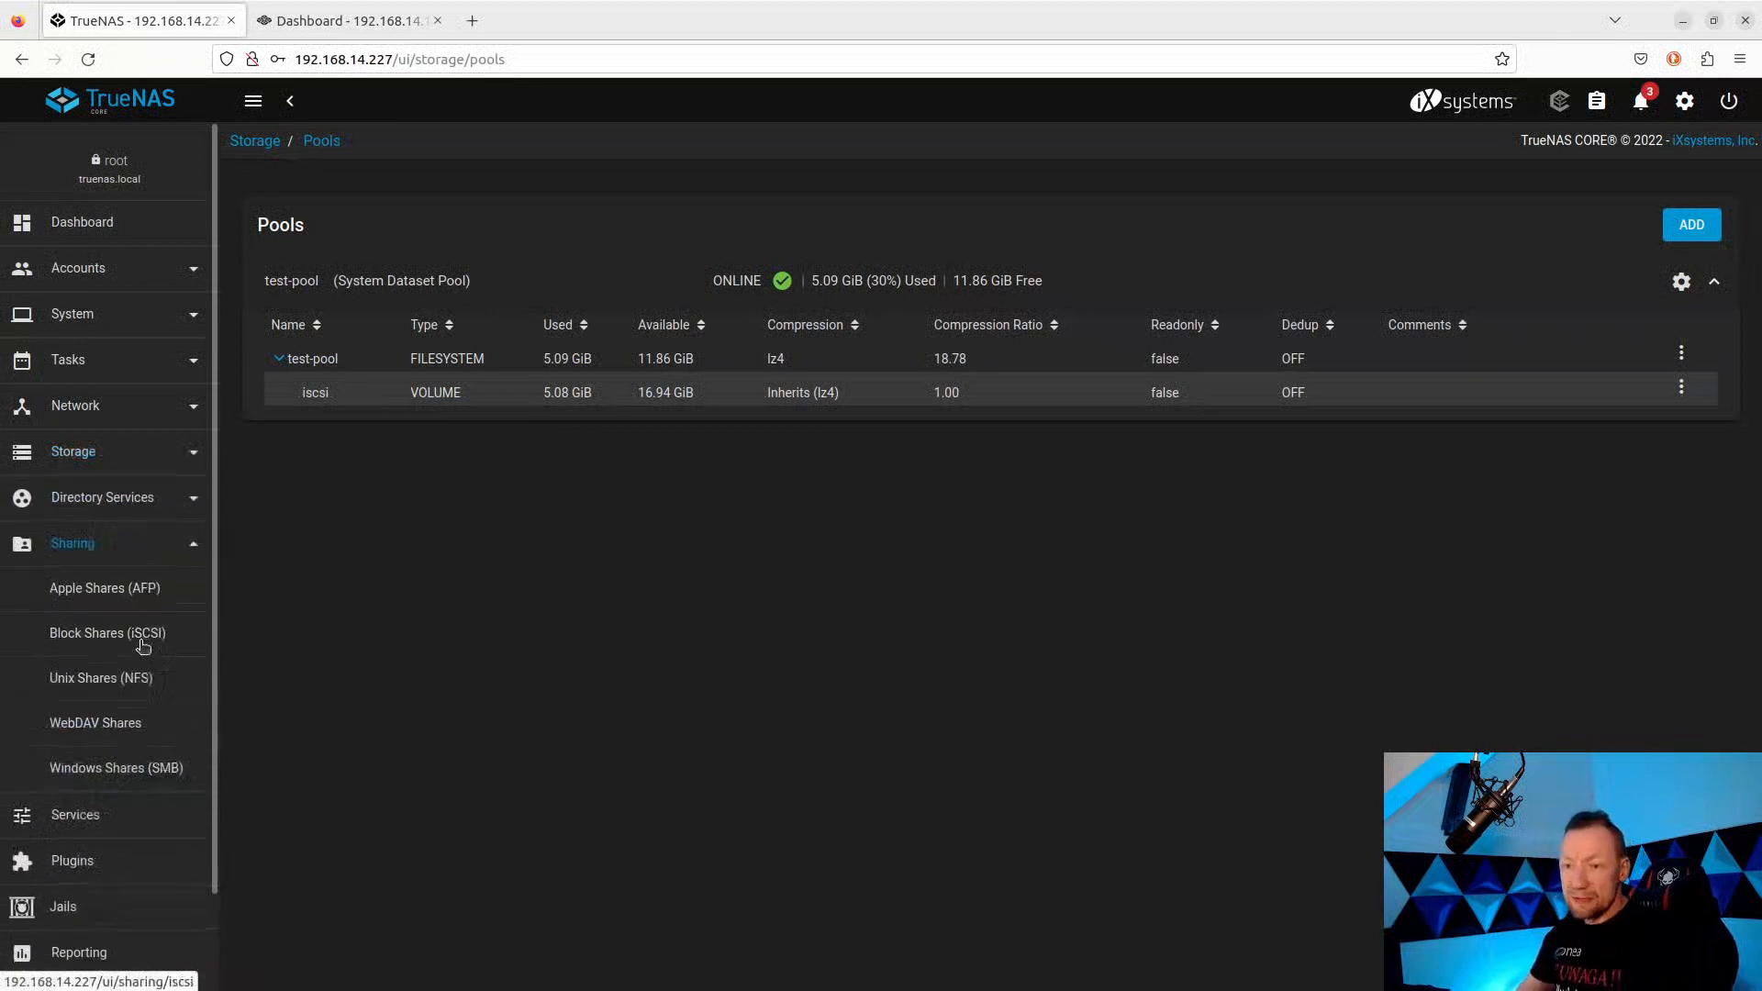
pyautogui.click(142, 640)
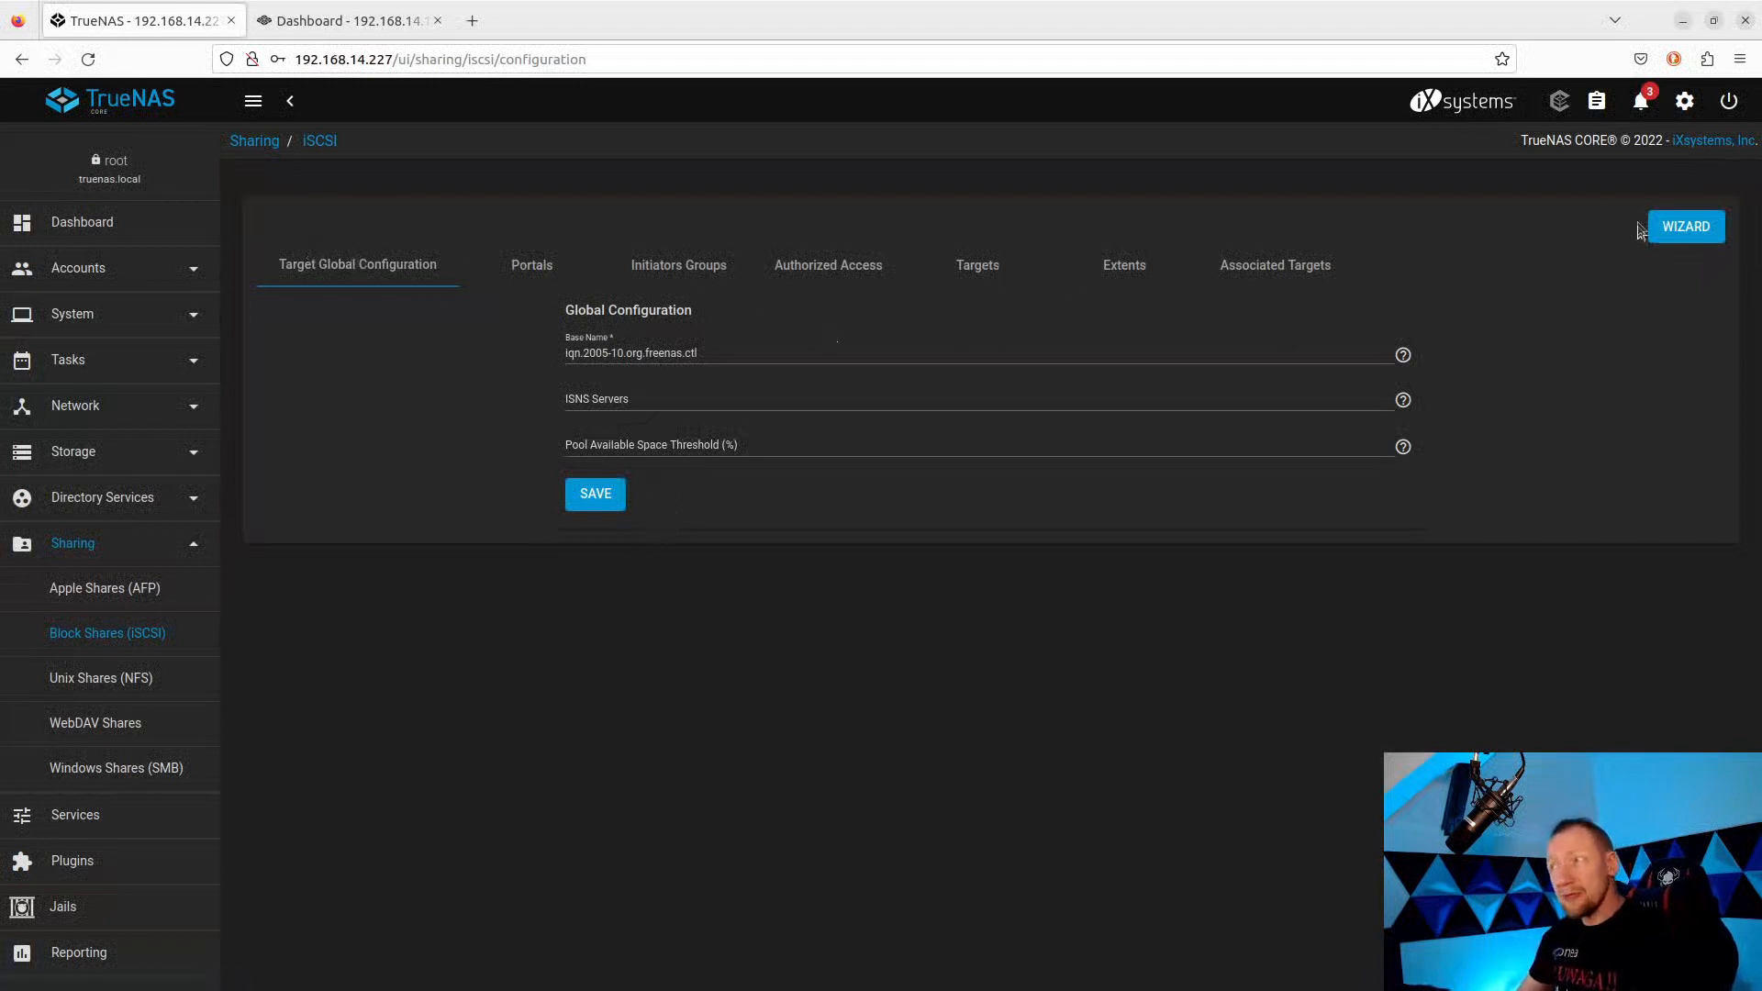
pyautogui.click(1672, 227)
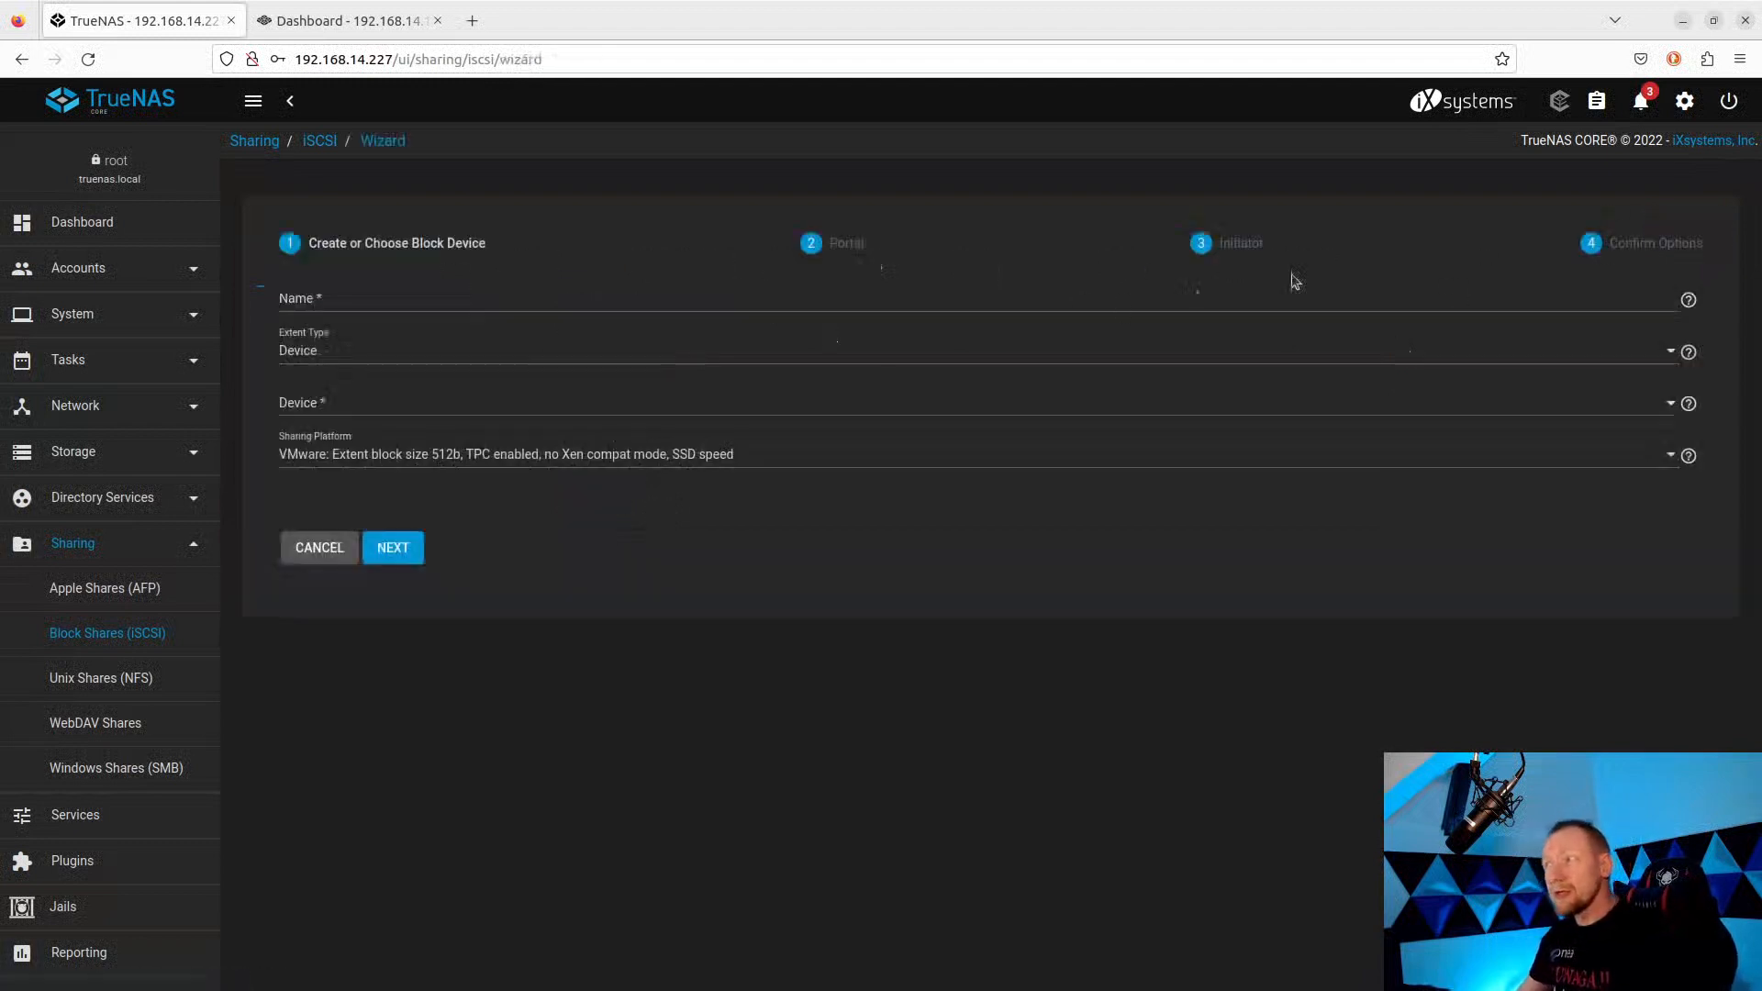
pyautogui.click(427, 299)
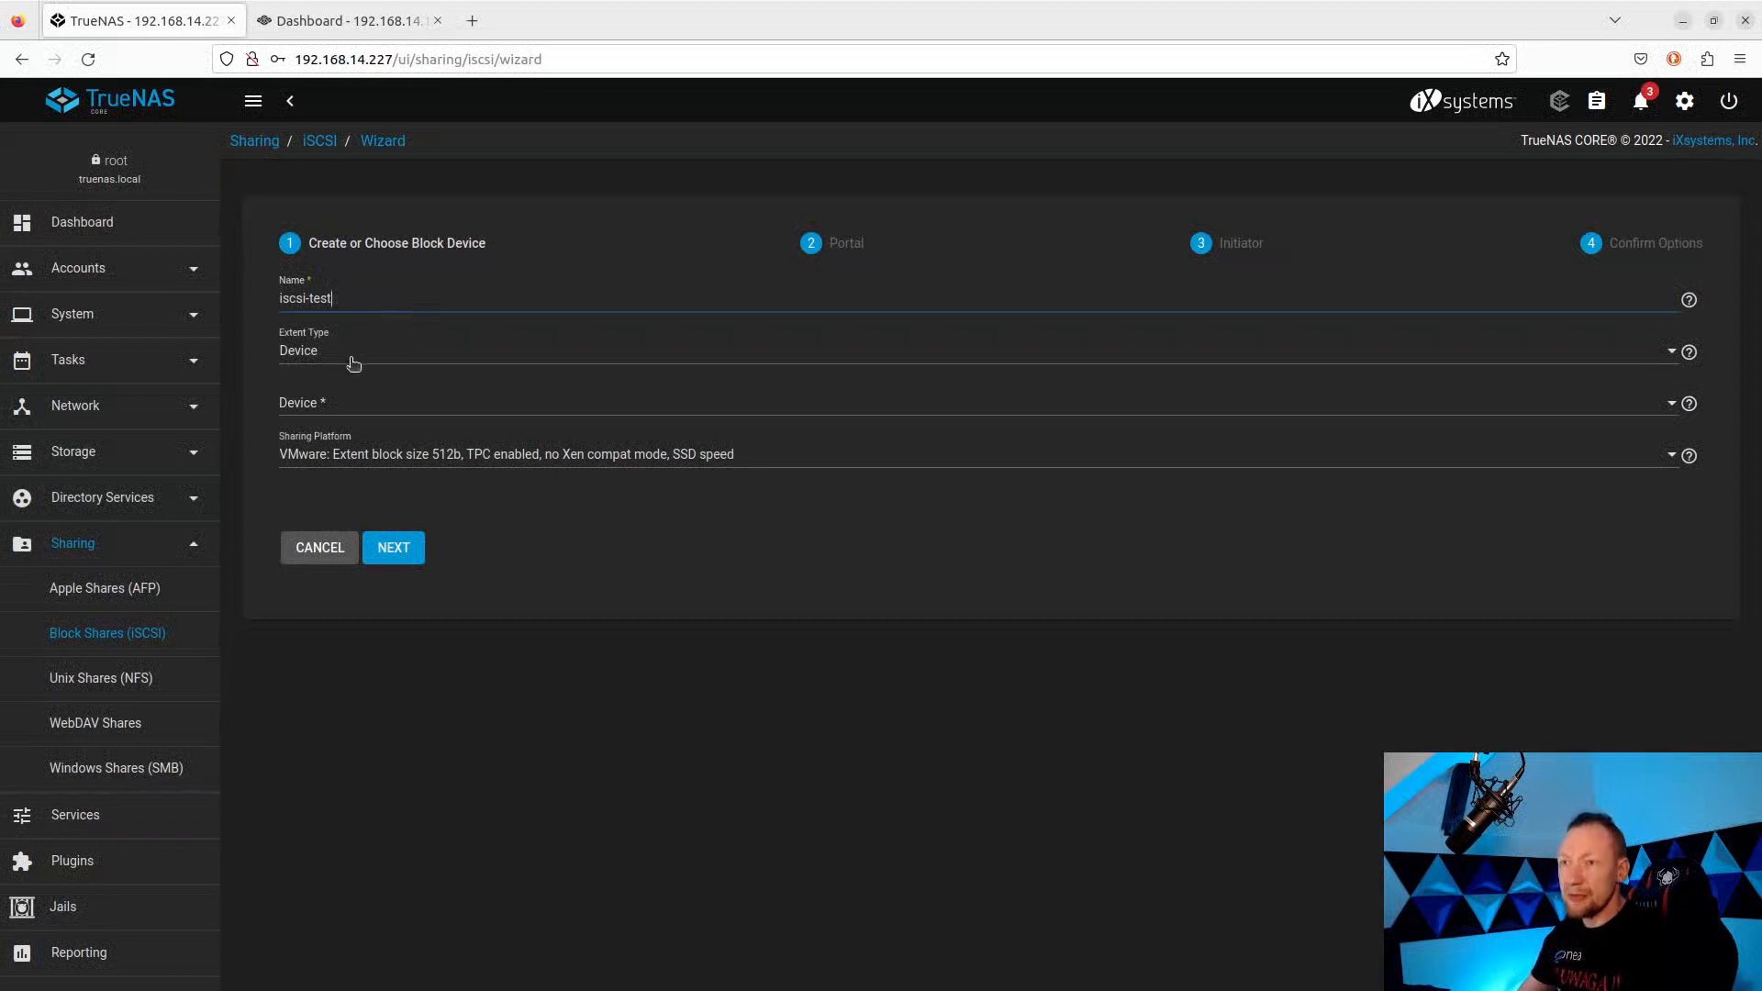
pyautogui.moveTo(329, 300); pyautogui.dragTo(259, 302)
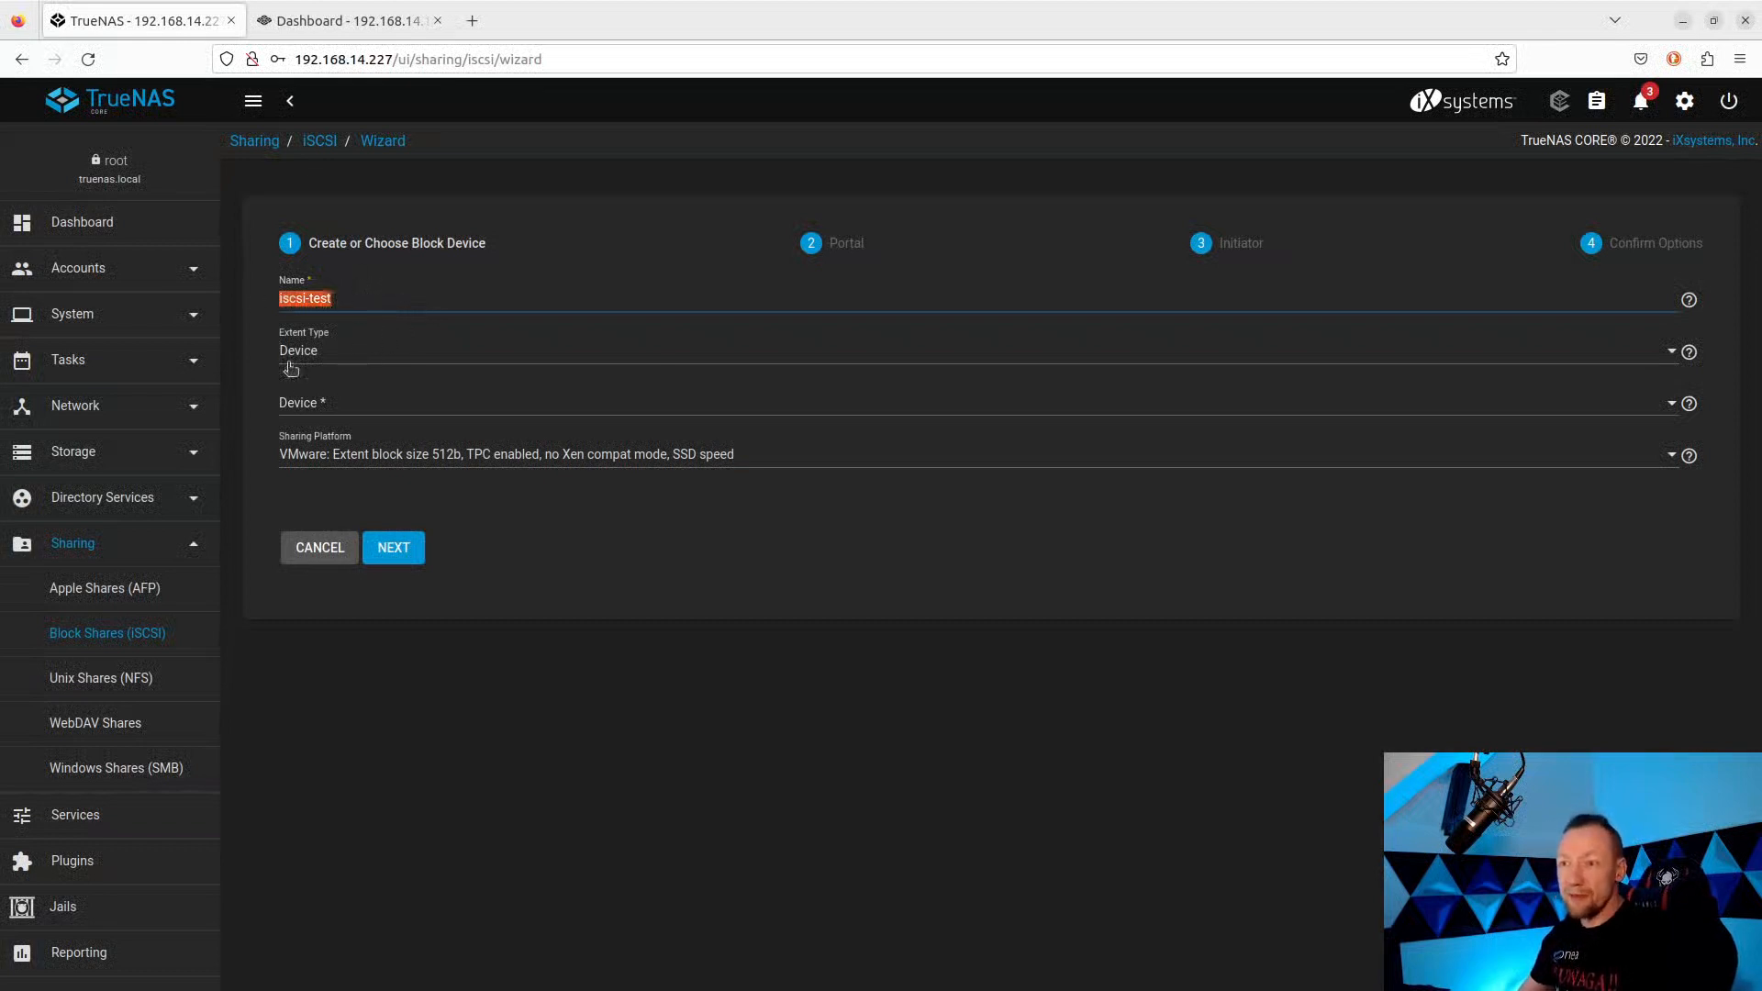
# Keep the extent type as Device and select the test-pool/iscsi zvol.
pyautogui.click(334, 356)
pyautogui.click(341, 323)
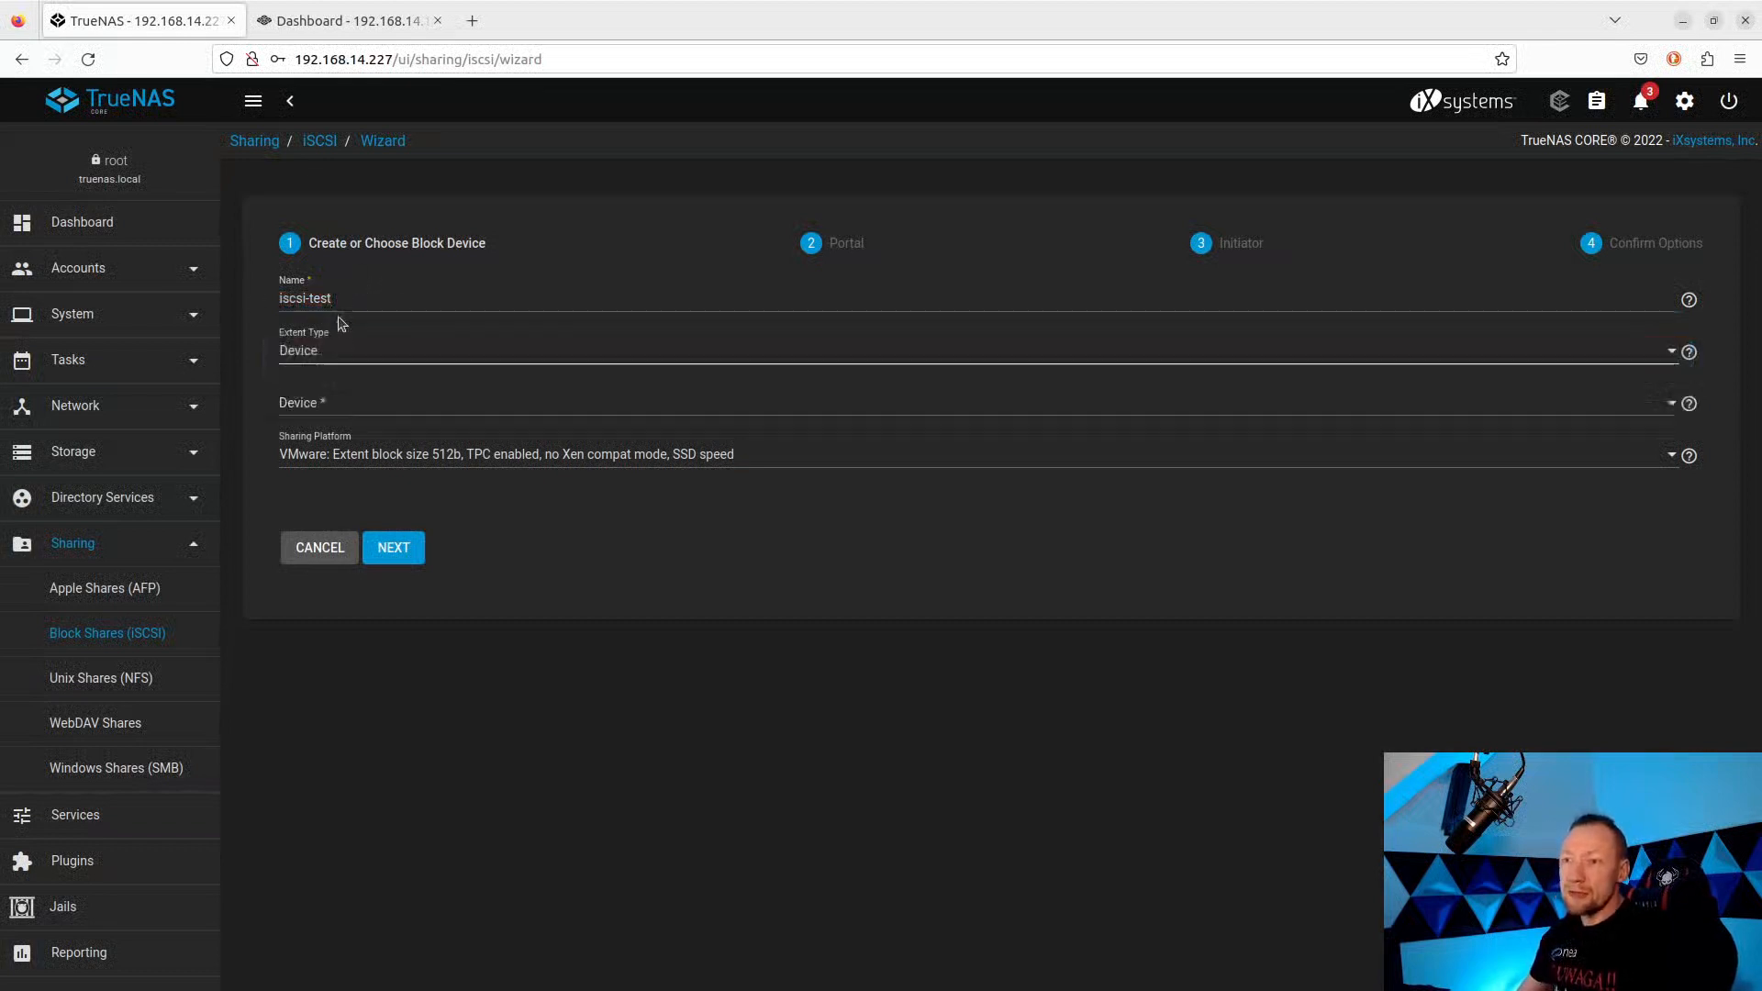
pyautogui.click(337, 360)
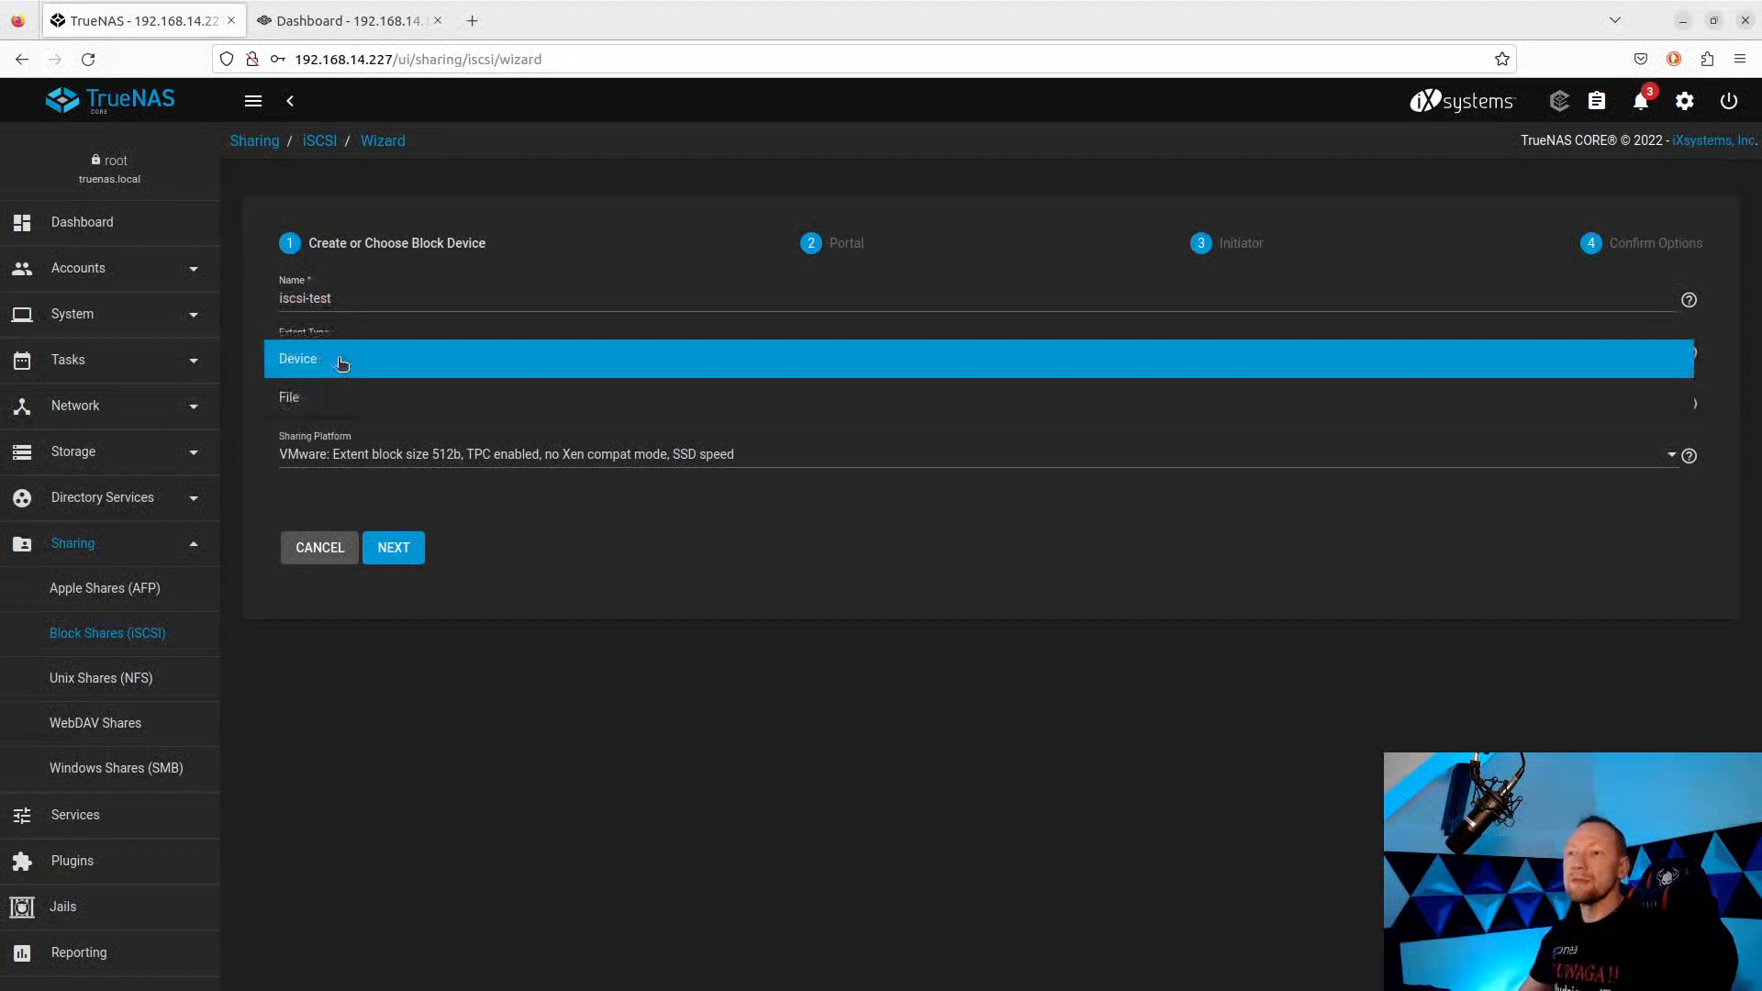
pyautogui.click(306, 393)
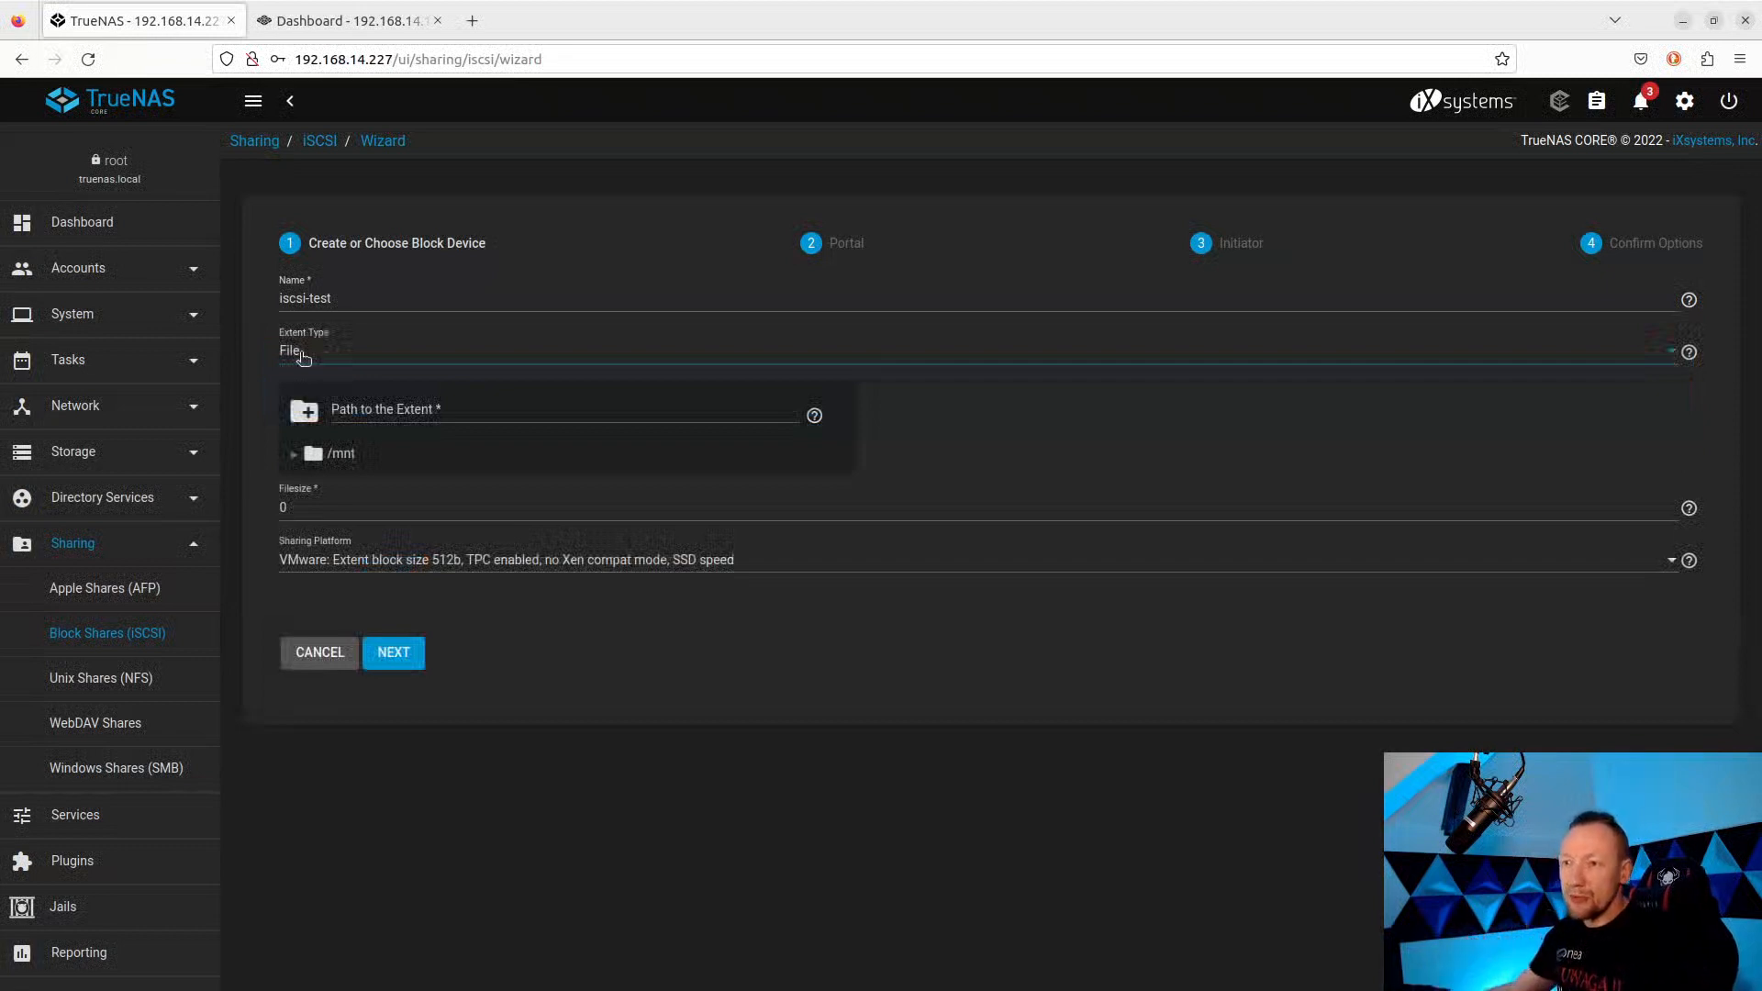
pyautogui.click(295, 456)
pyautogui.click(294, 456)
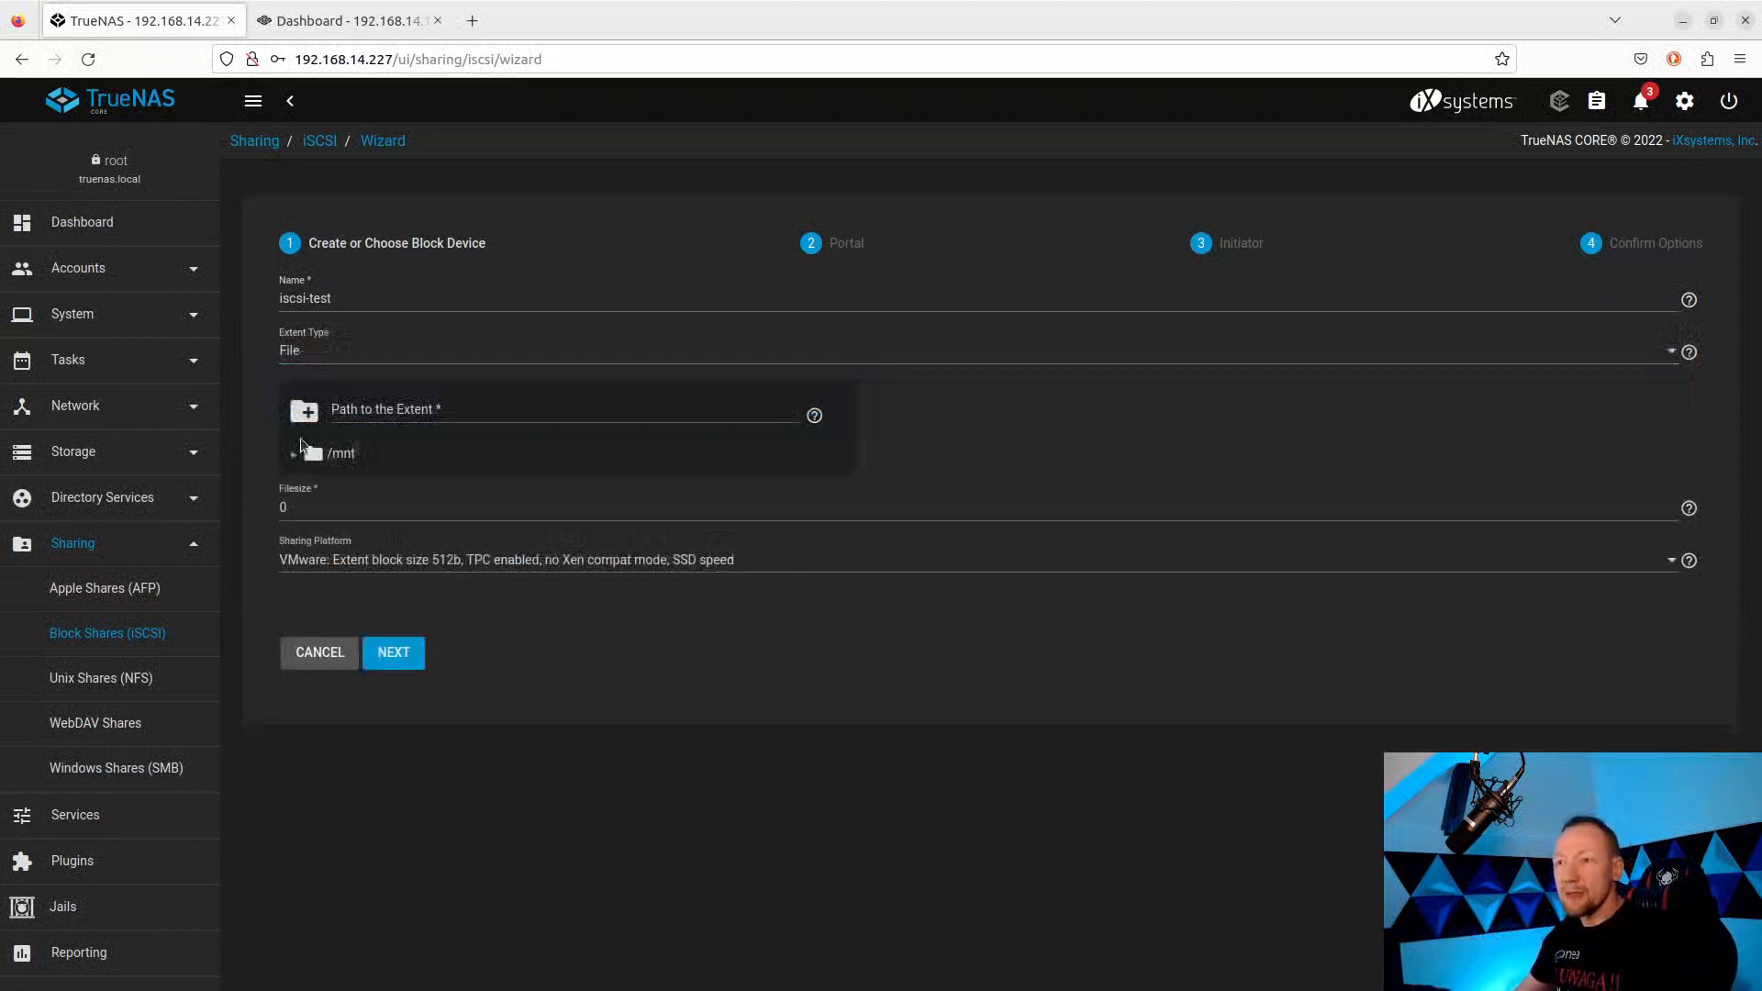
pyautogui.click(314, 353)
pyautogui.click(315, 323)
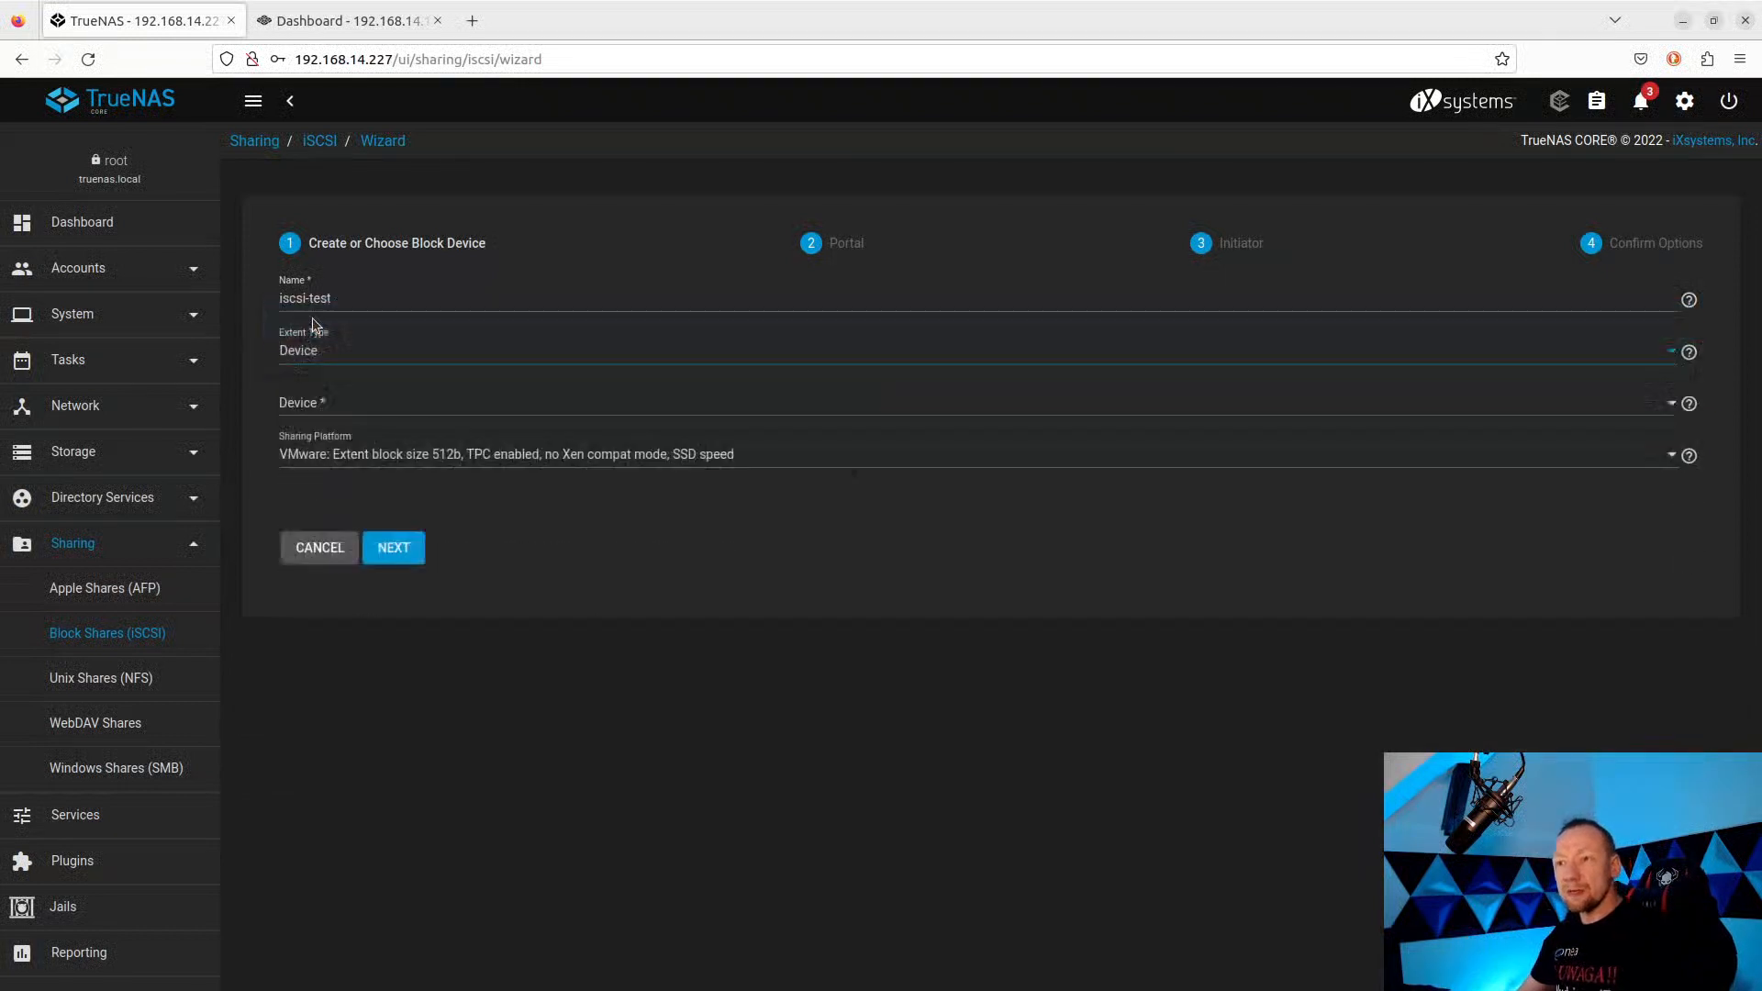
pyautogui.click(311, 409)
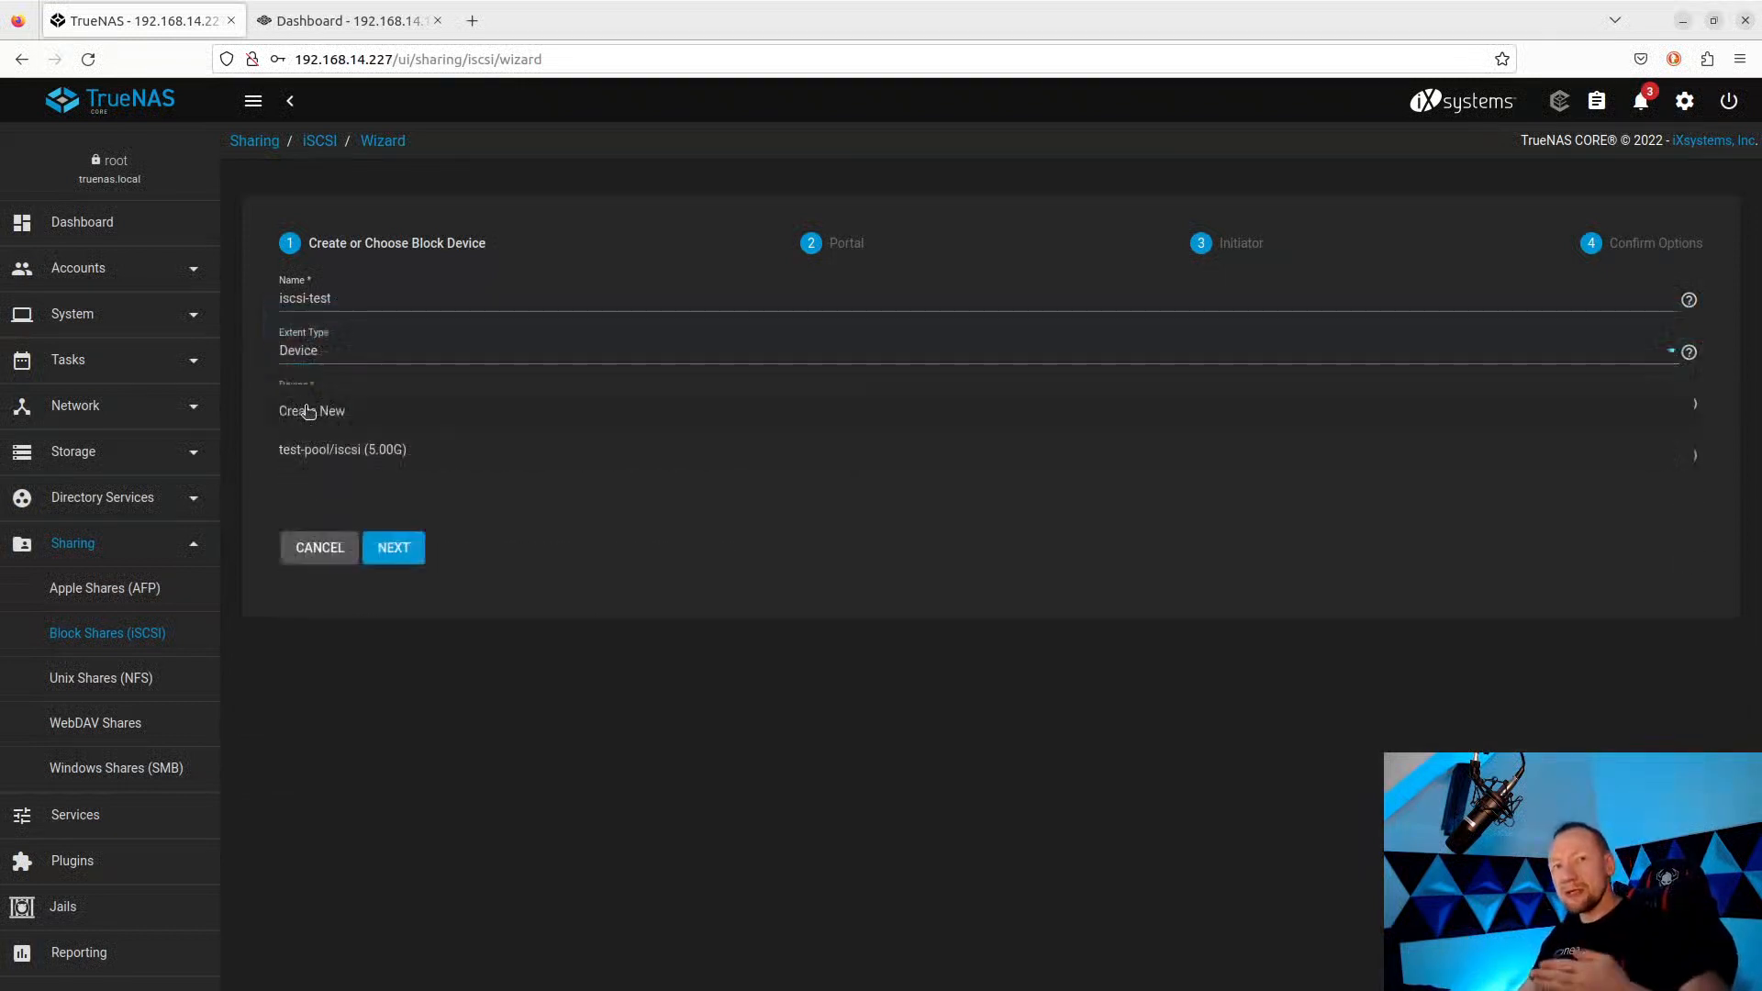
pyautogui.click(352, 455)
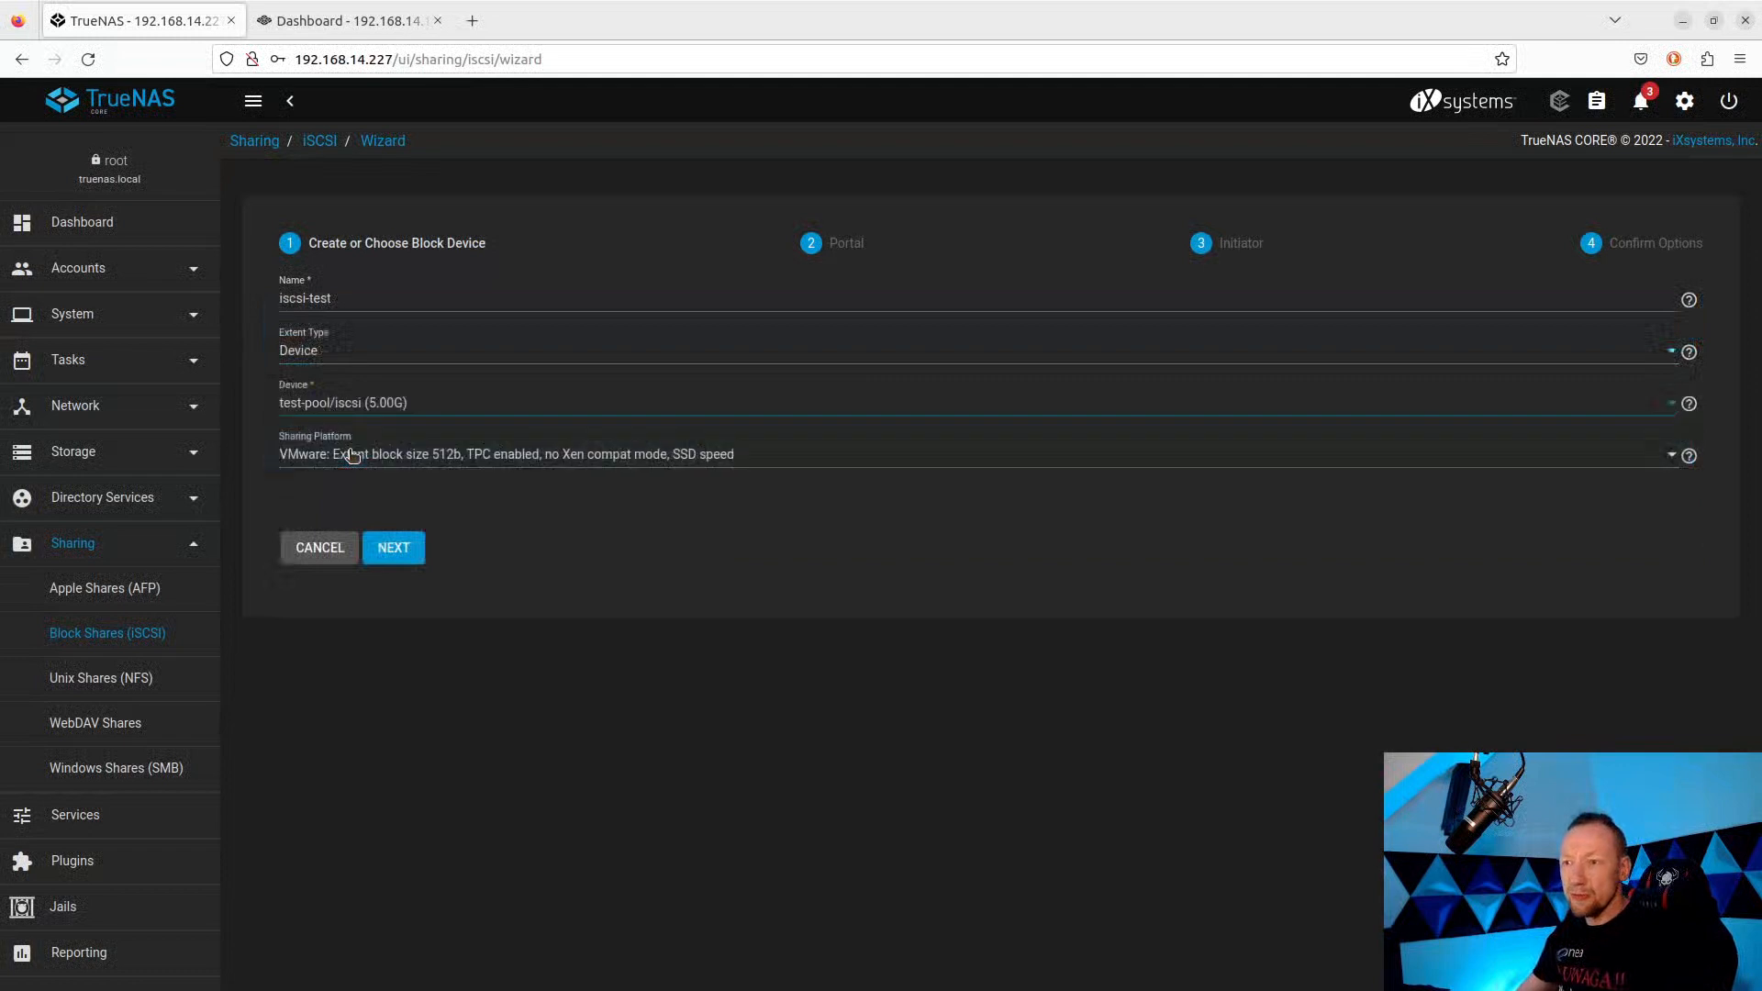
# Choose the Modern OS 4k-block platform preset and advance to the portal step.
pyautogui.click(440, 459)
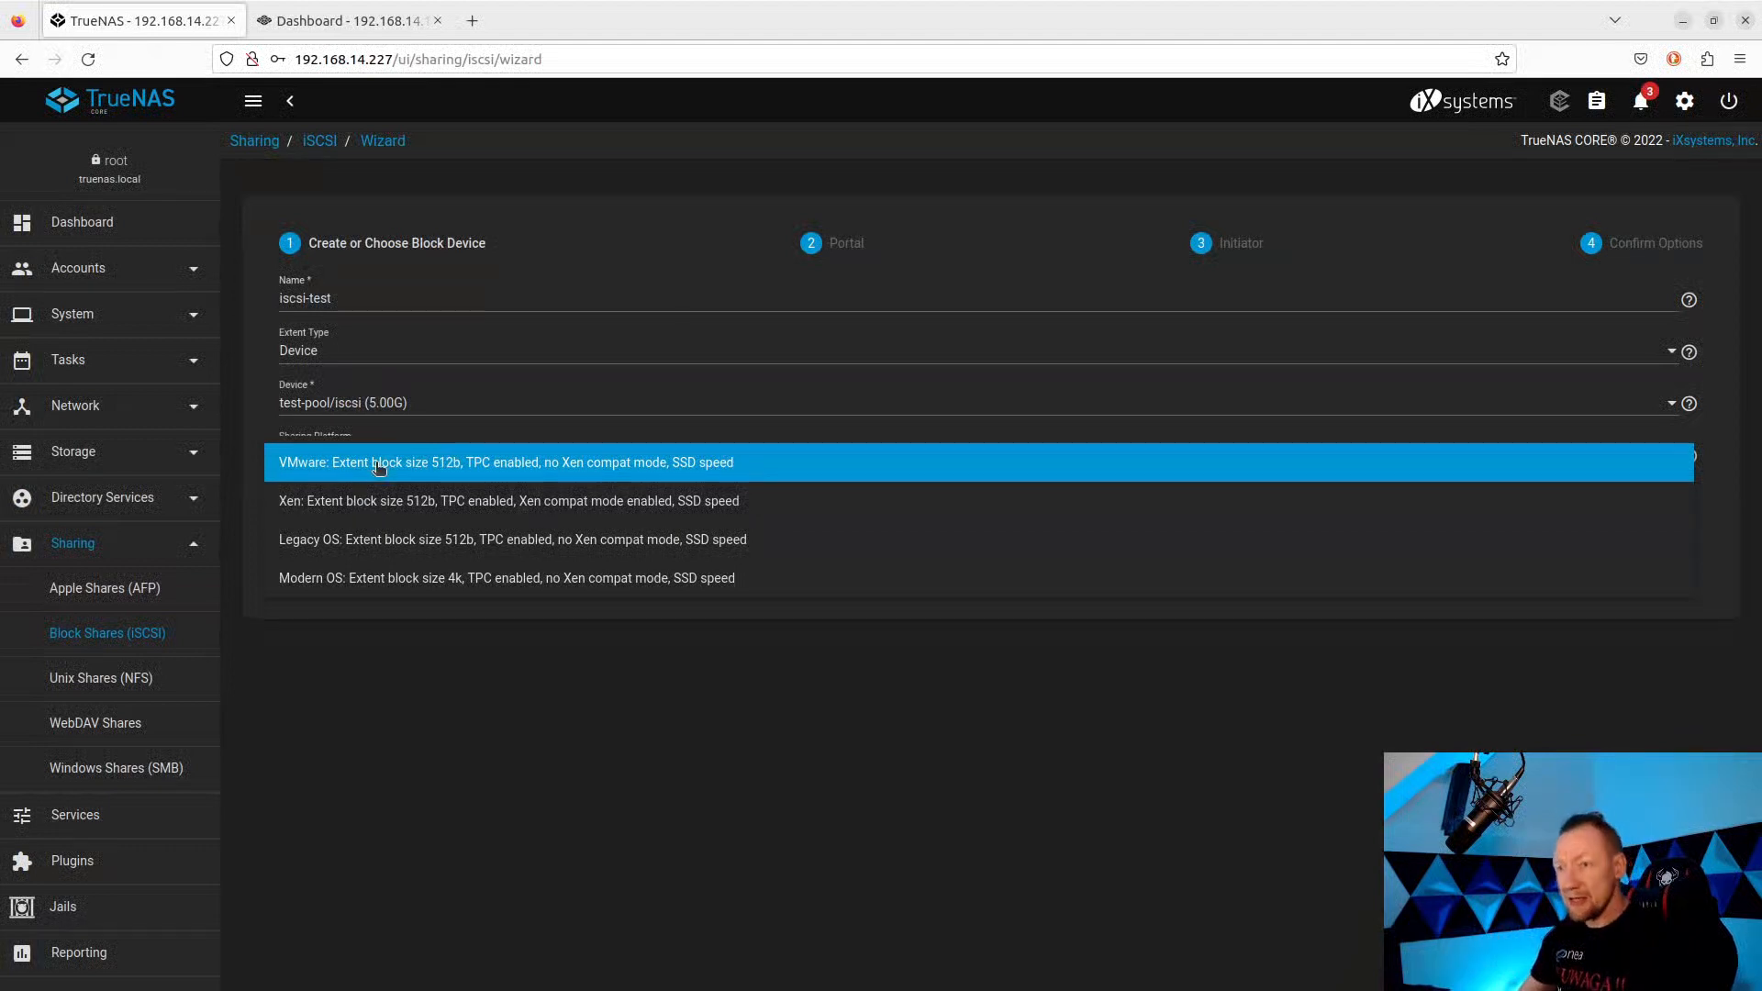
pyautogui.click(376, 580)
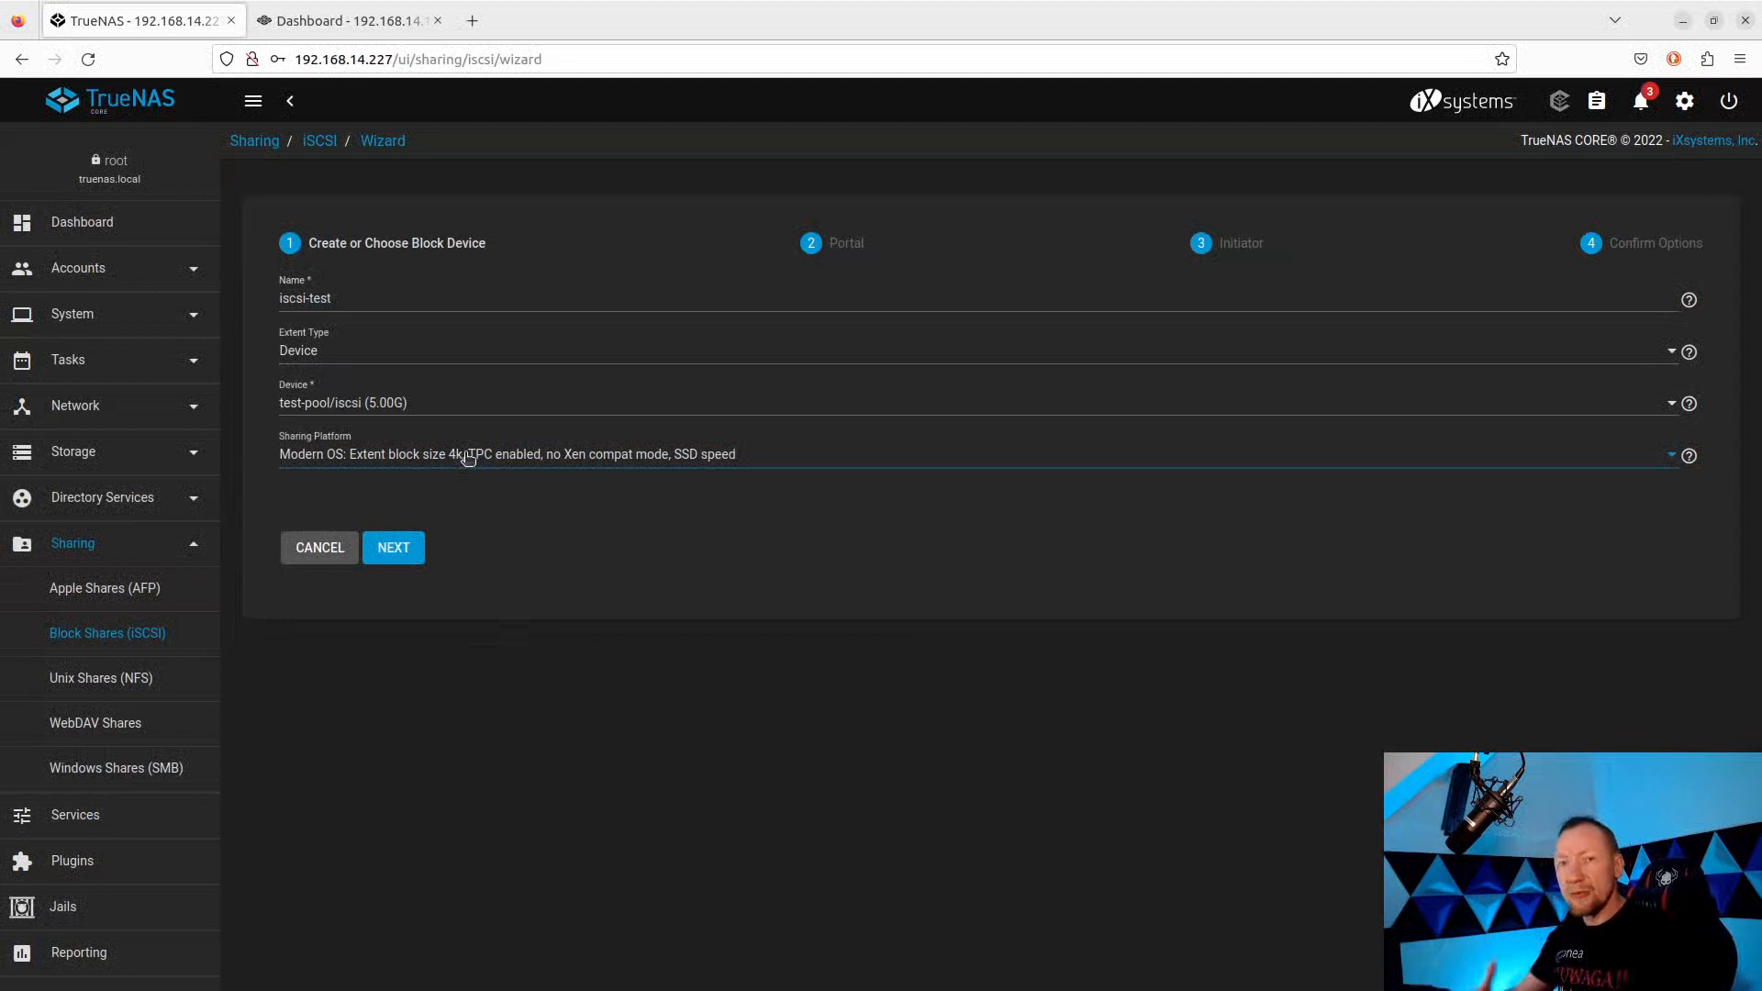
pyautogui.click(402, 549)
pyautogui.click(349, 298)
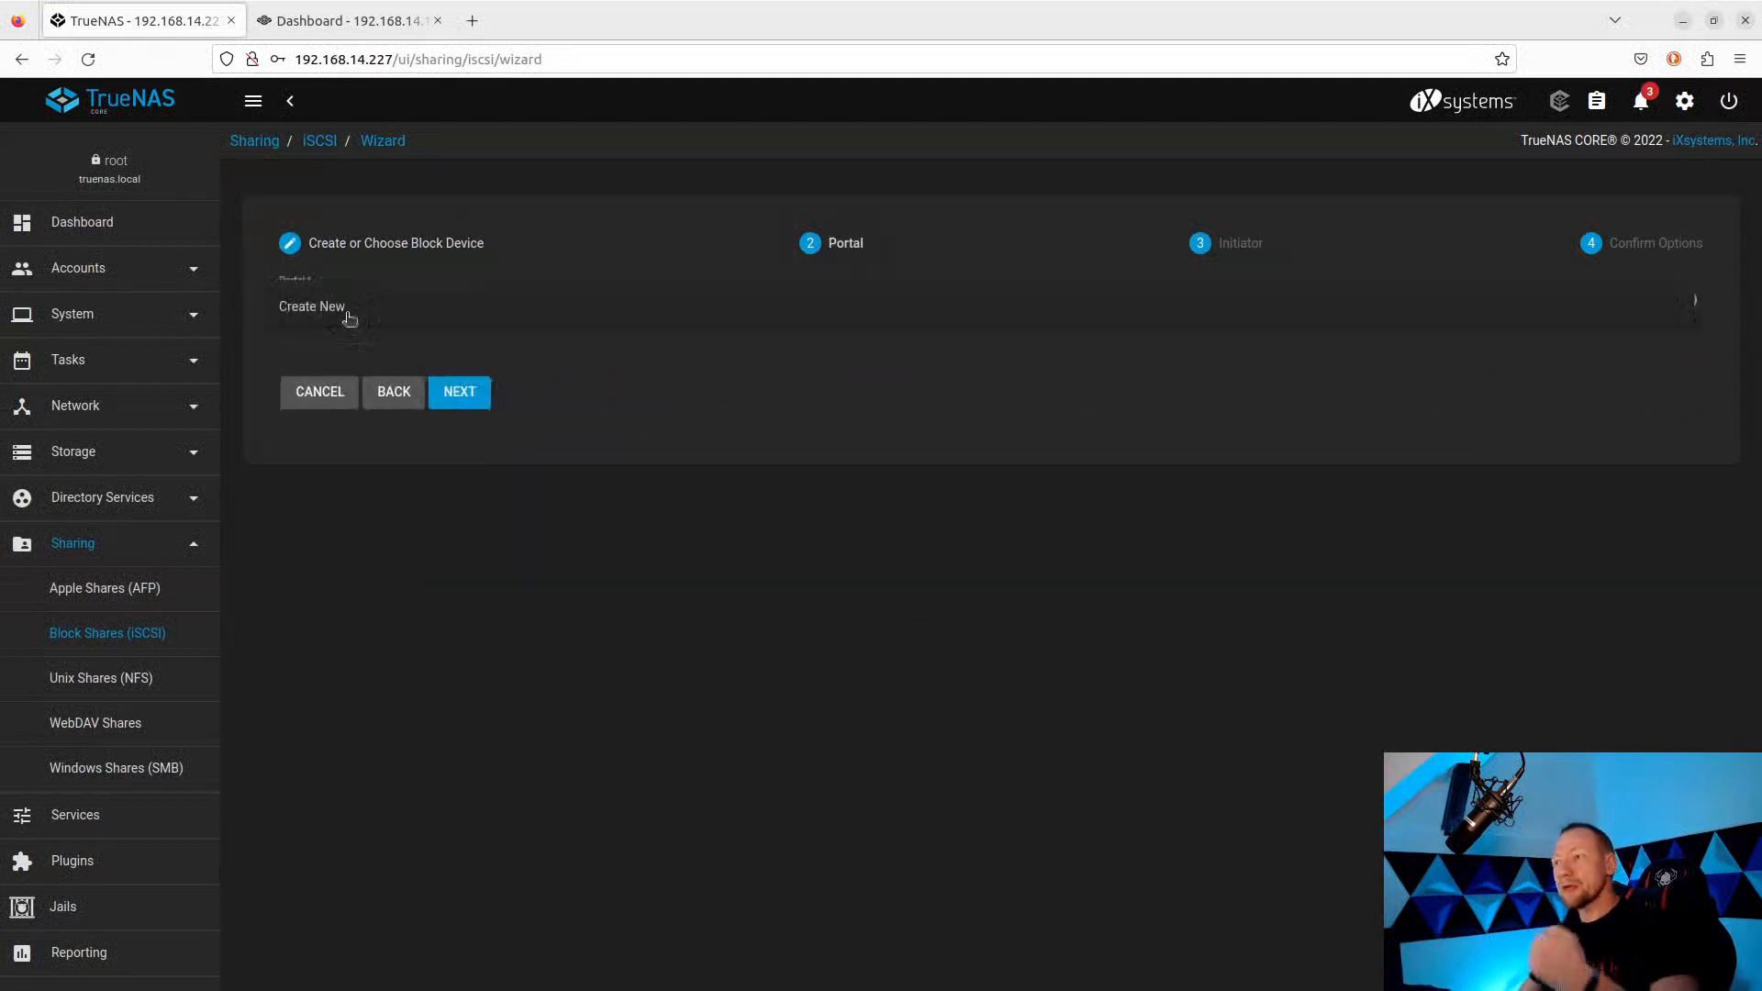
# Create a new portal with discovery auth NONE, no auth group, listening on 0.0.0.0.
pyautogui.click(349, 313)
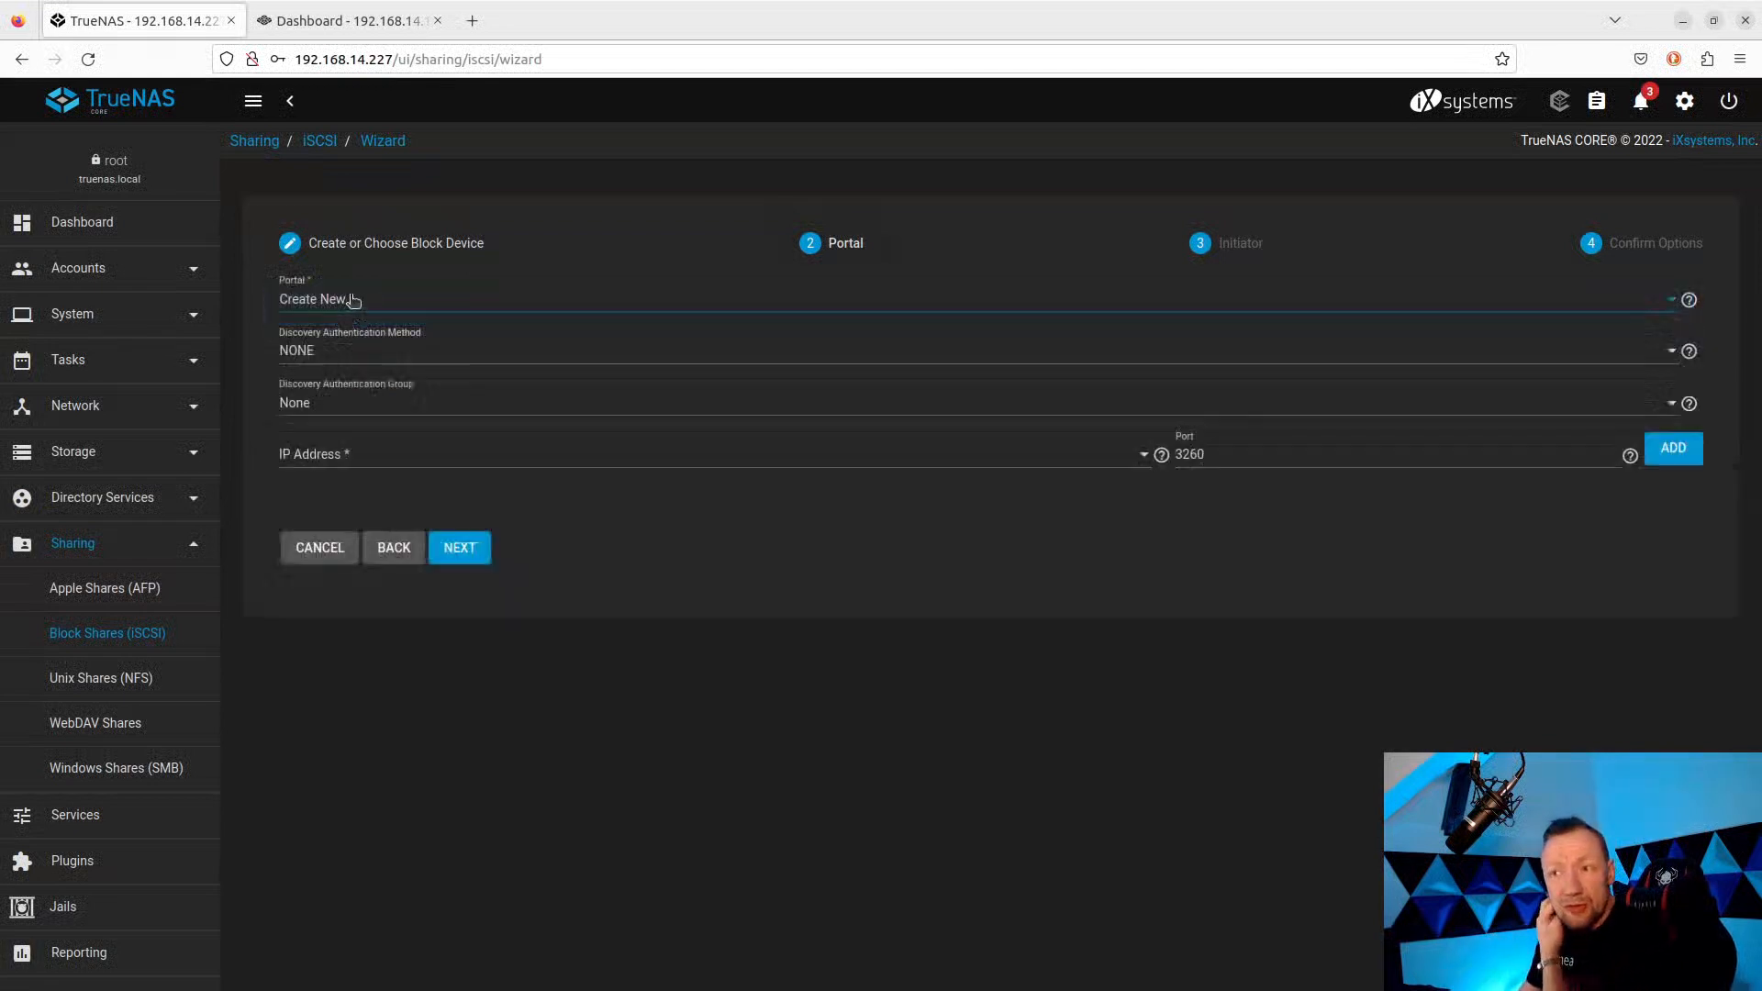
pyautogui.click(345, 303)
pyautogui.click(350, 299)
pyautogui.click(363, 356)
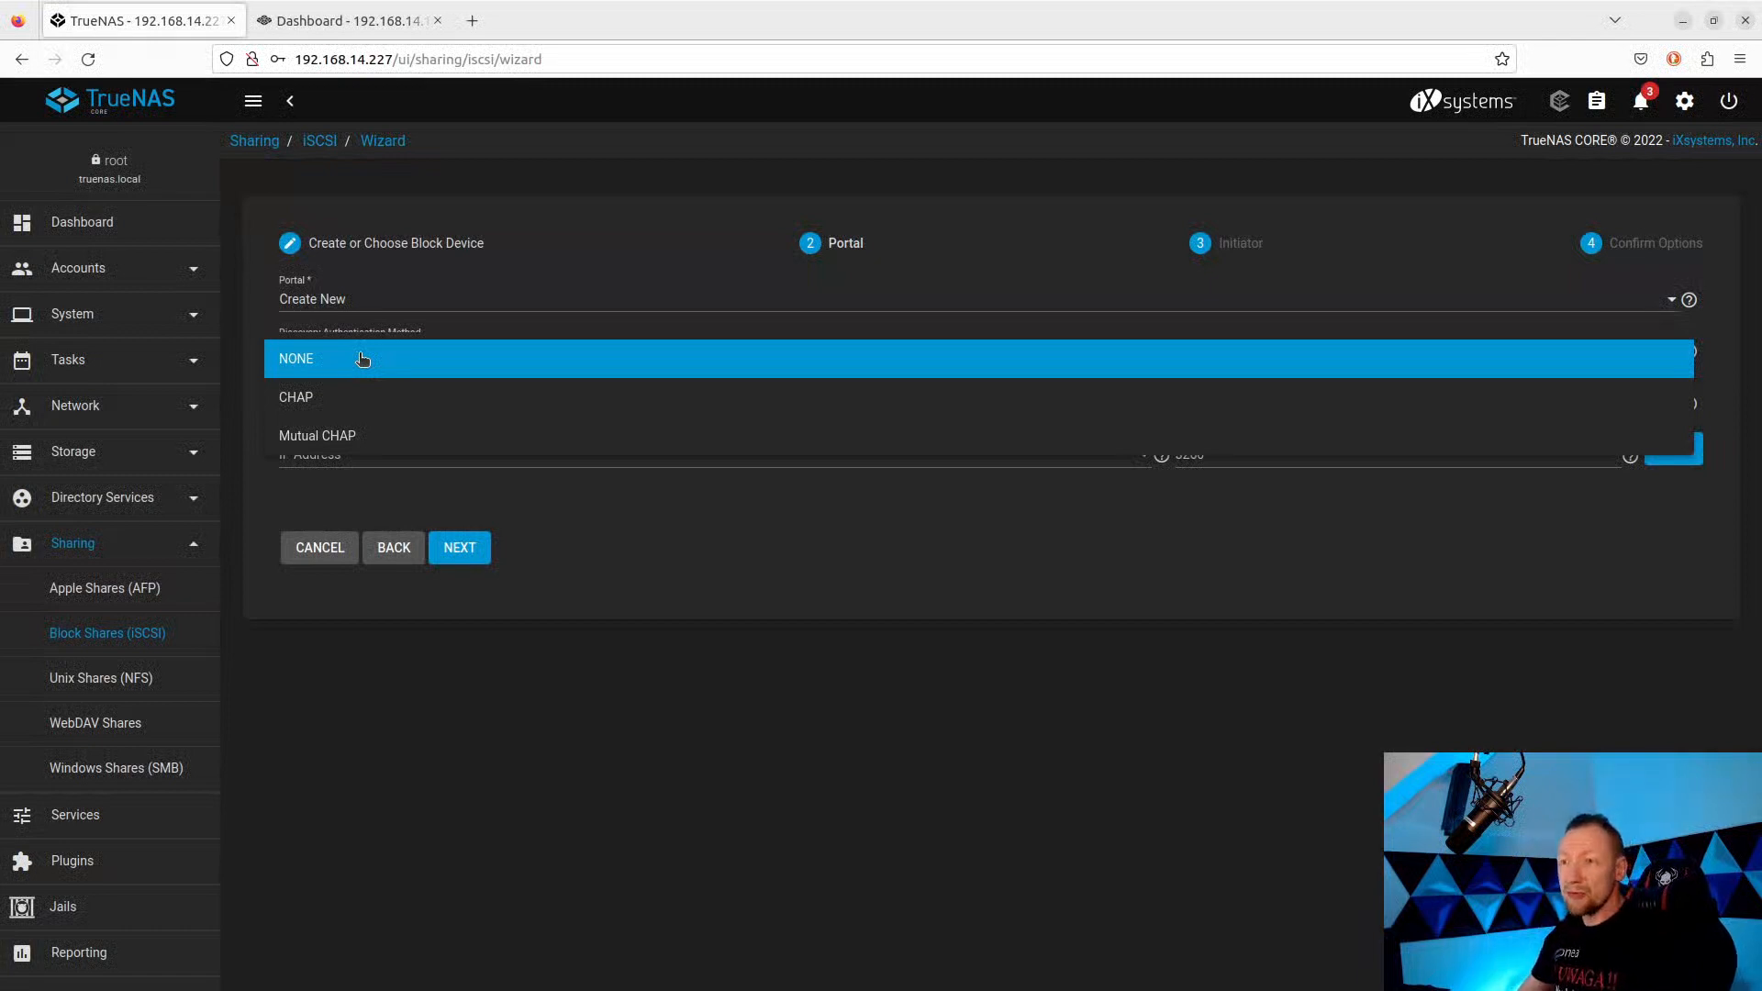
pyautogui.click(363, 358)
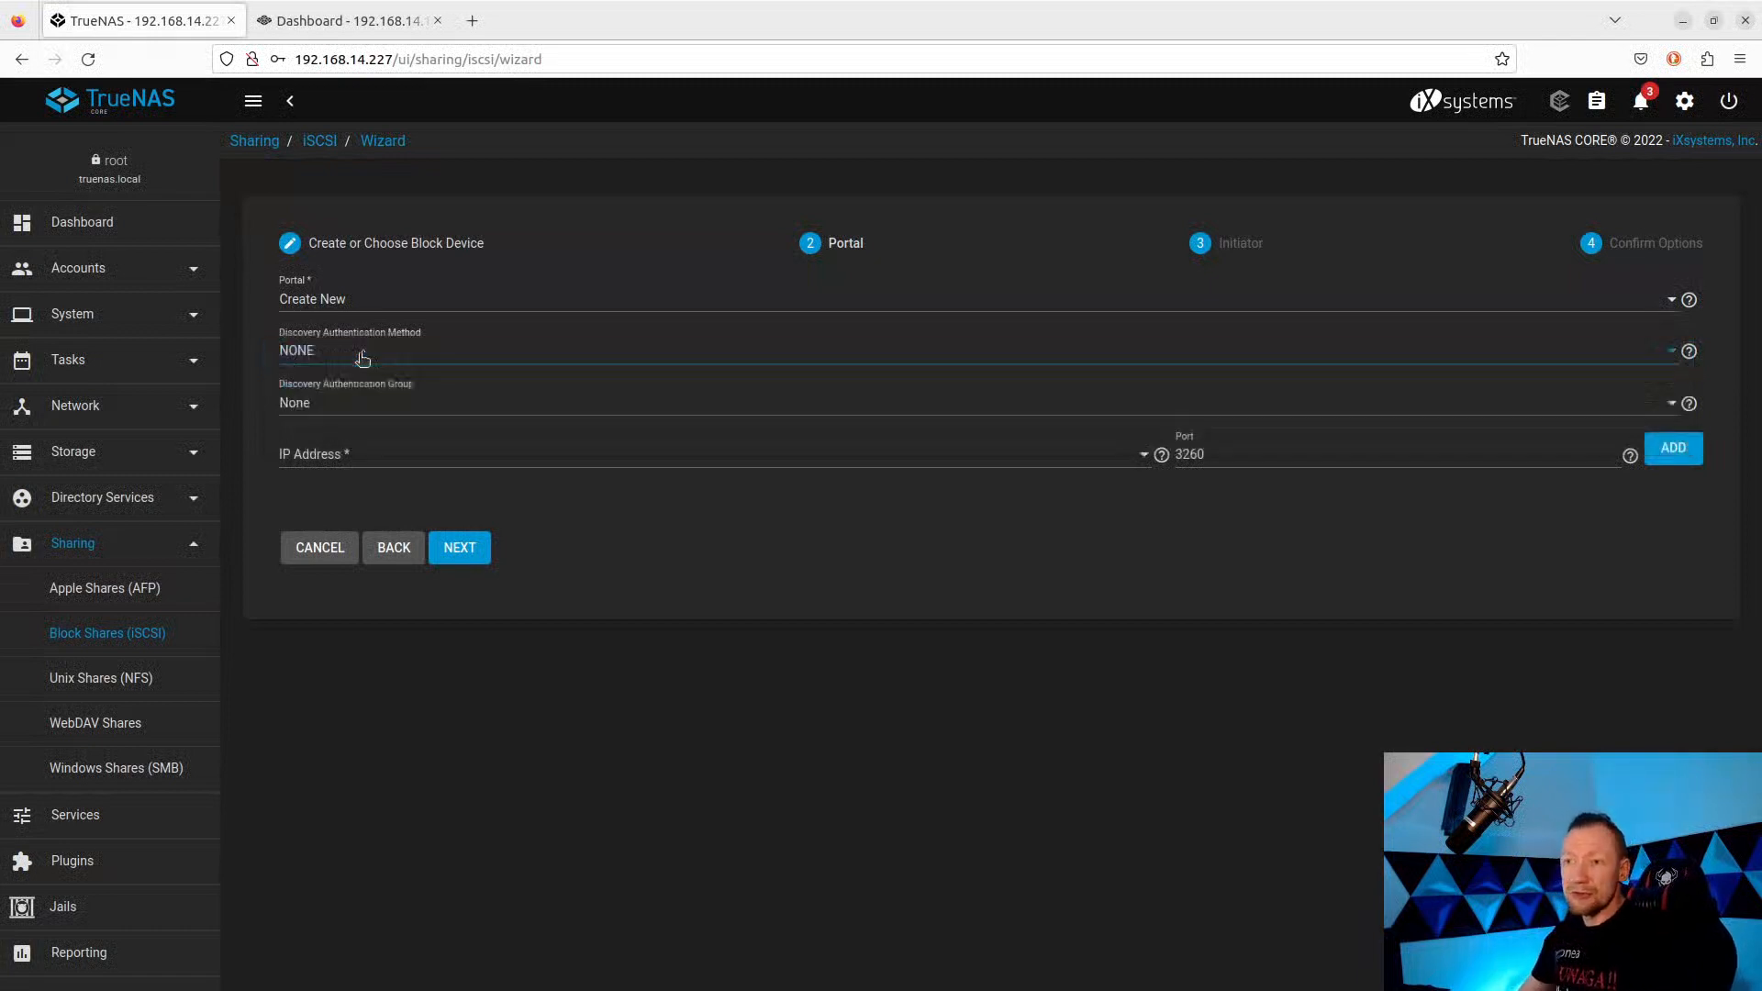
pyautogui.click(339, 404)
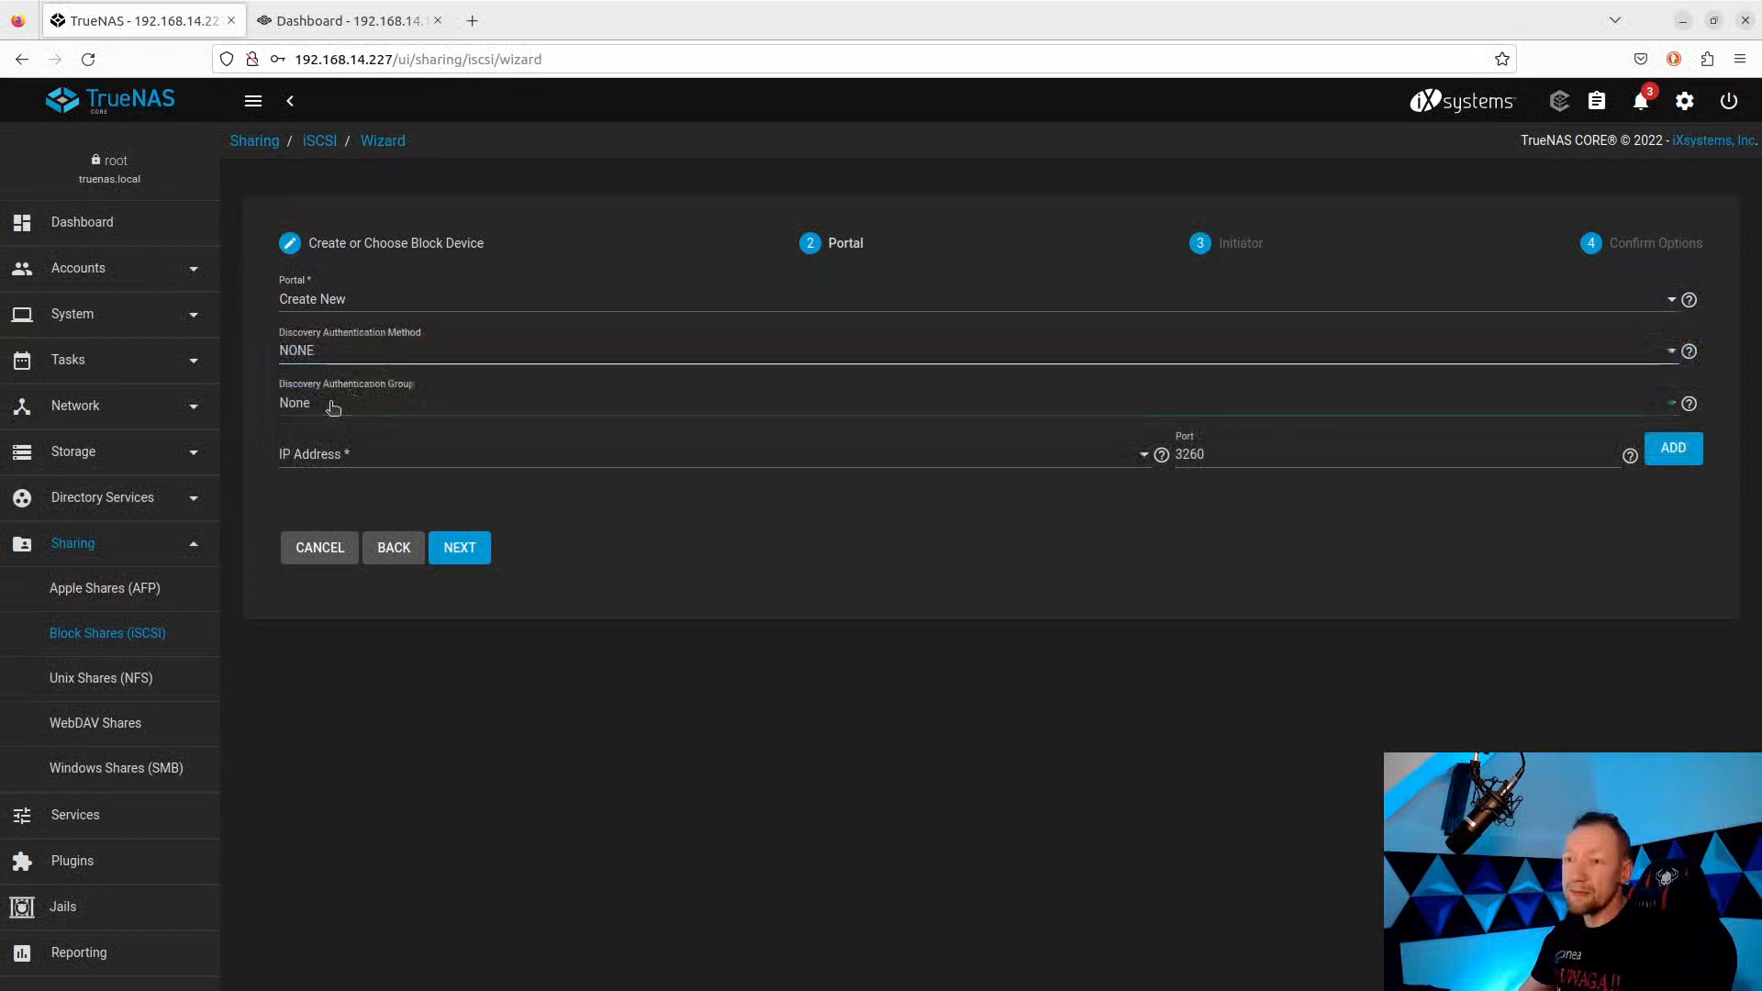
pyautogui.click(343, 404)
pyautogui.click(366, 456)
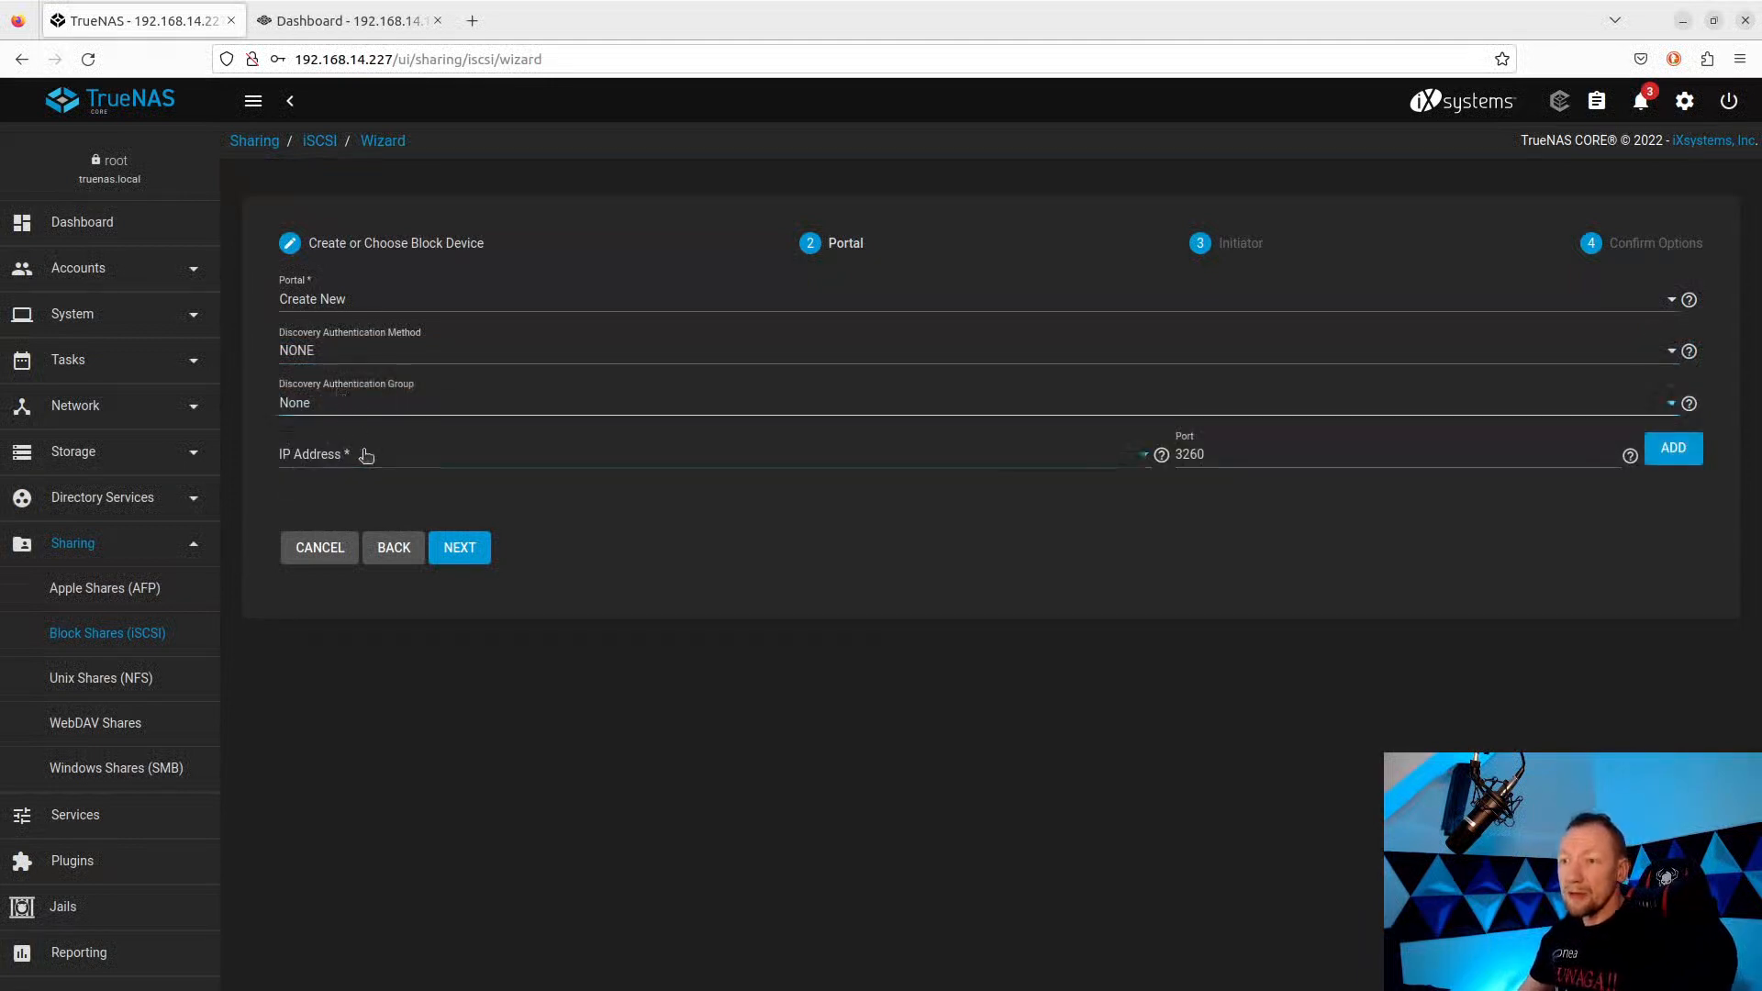
pyautogui.click(317, 466)
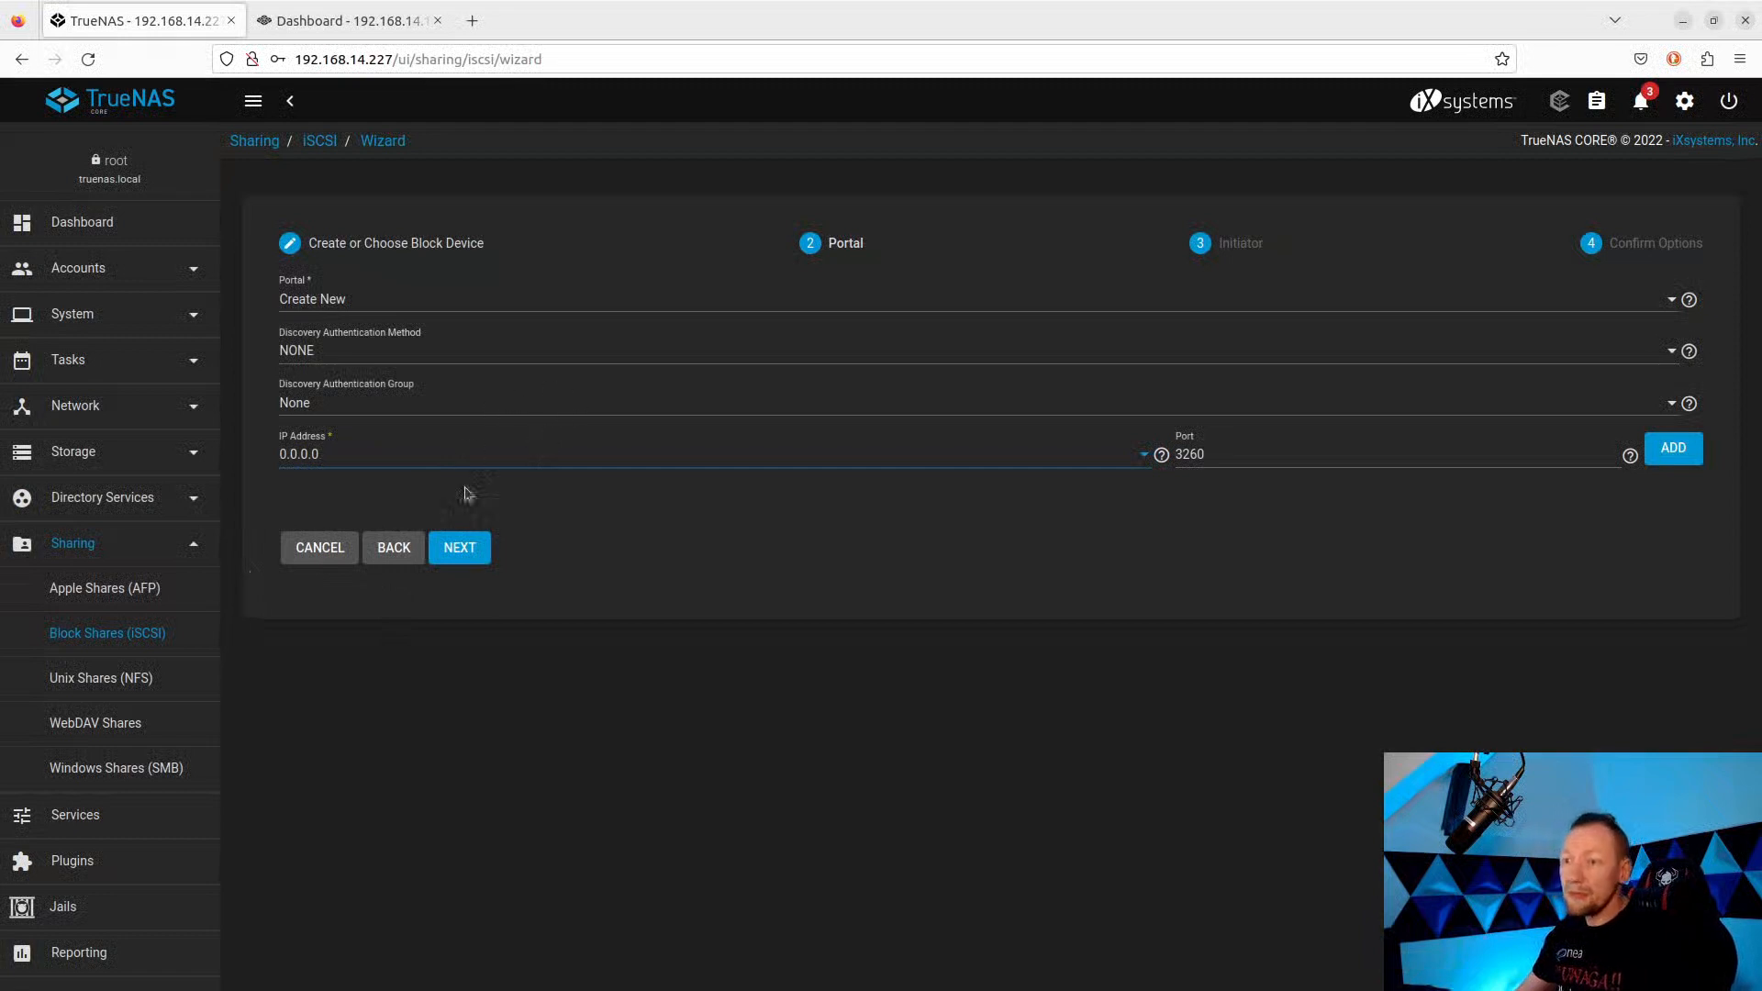
# Leave initiators and authorized networks empty, review the summary, and submit the iscsi-test share.
pyautogui.click(466, 554)
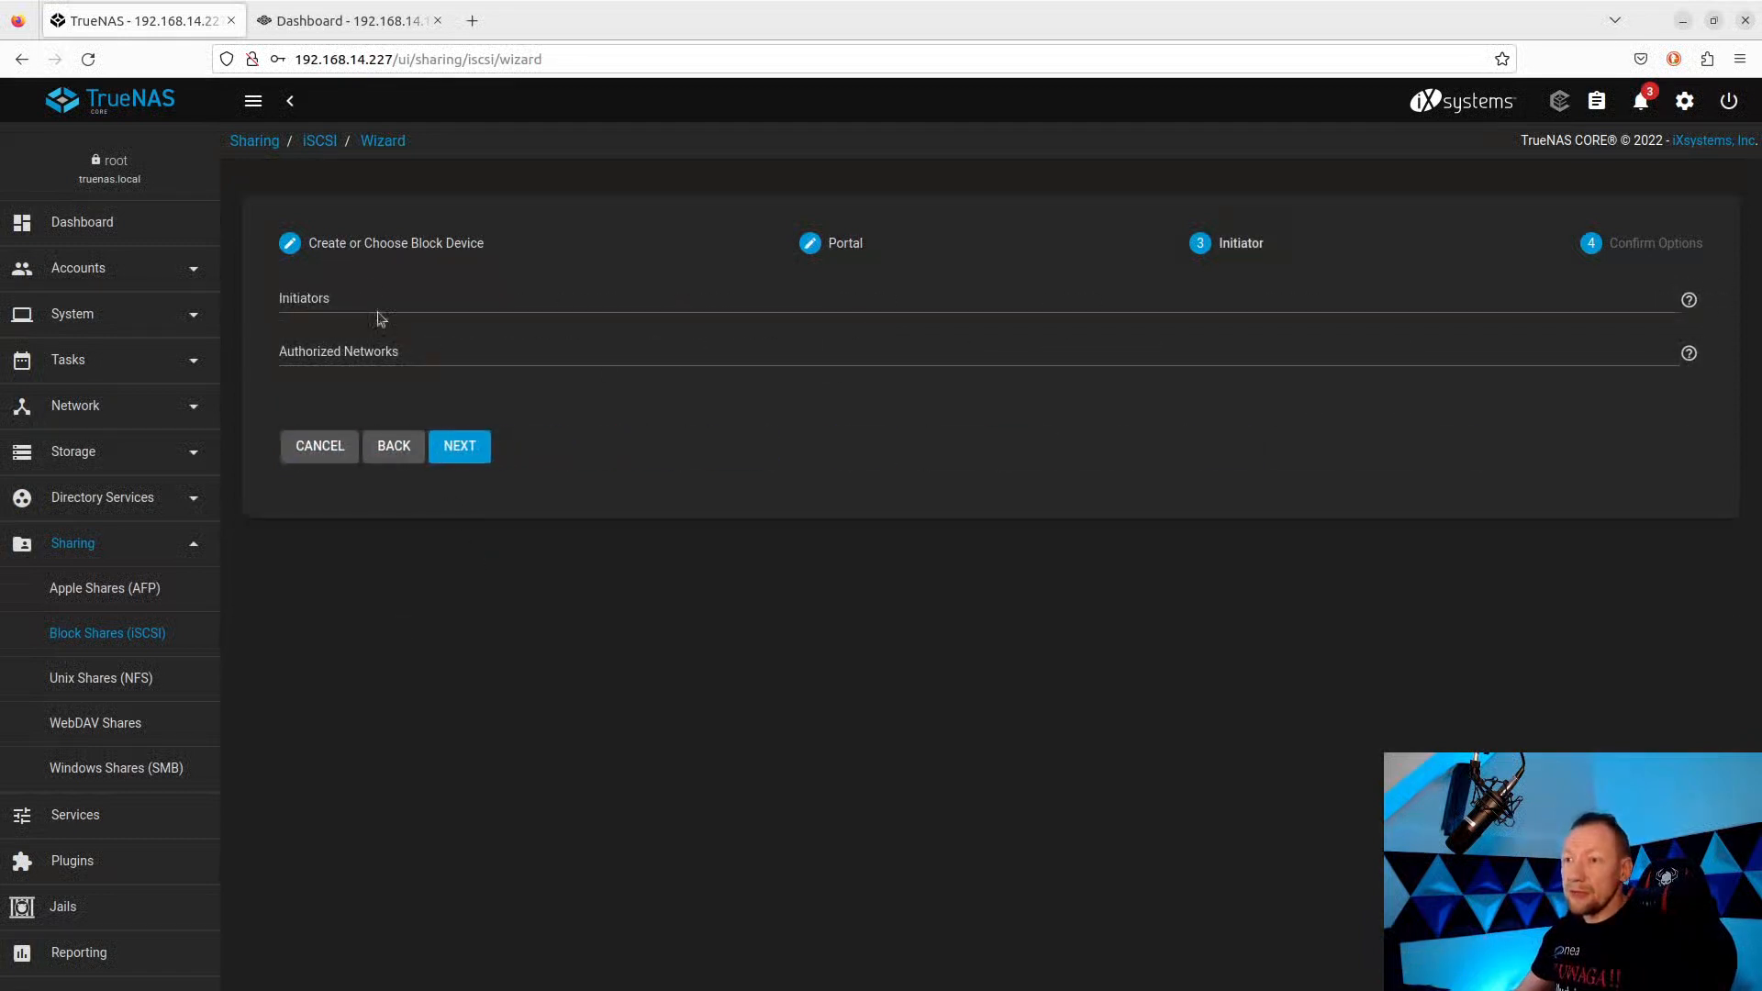
pyautogui.click(390, 313)
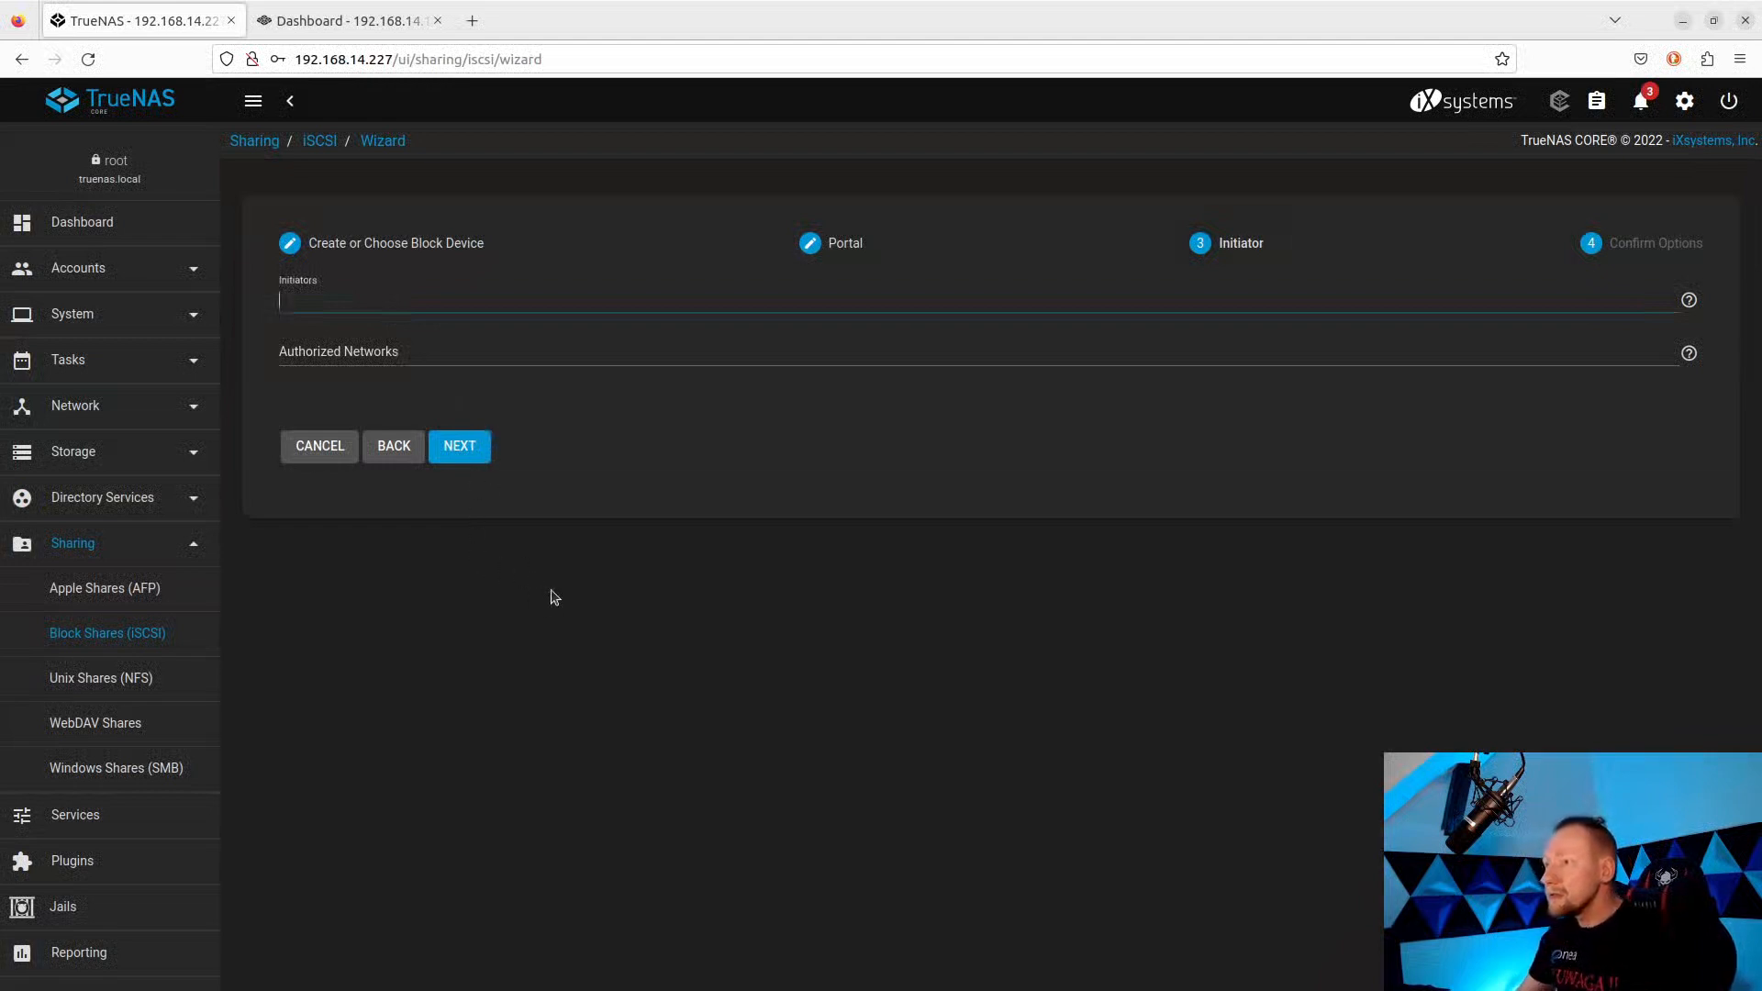
pyautogui.click(479, 446)
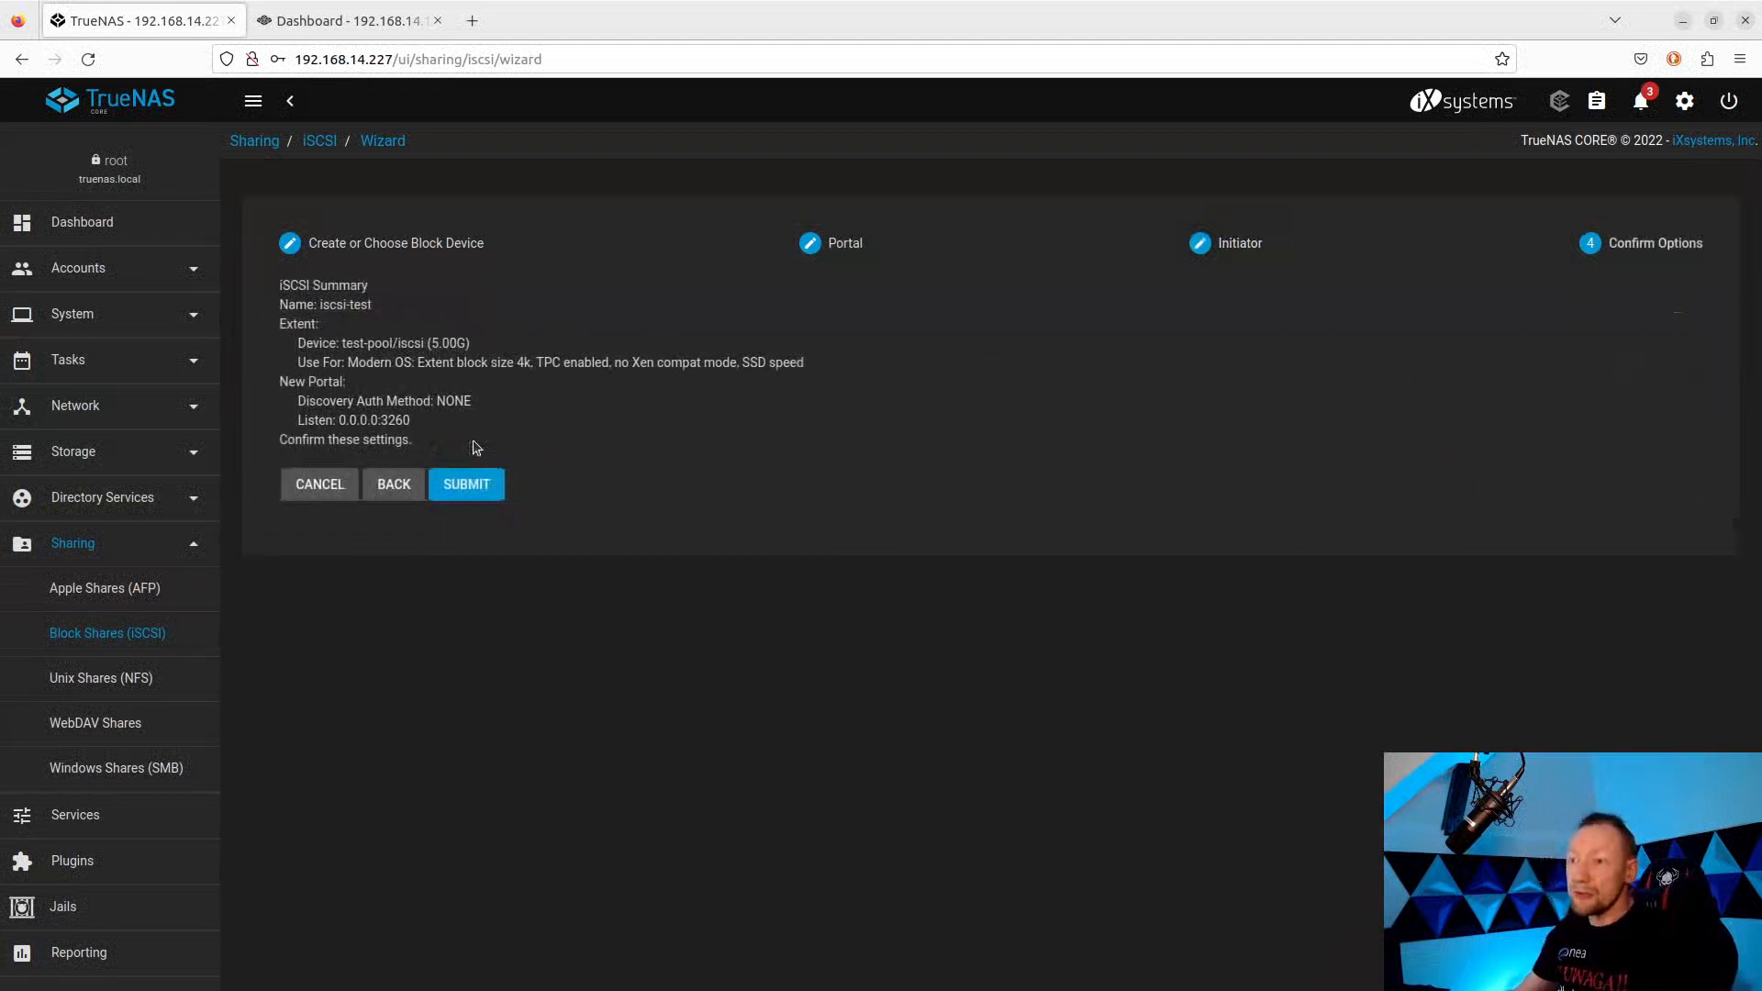
pyautogui.click(396, 486)
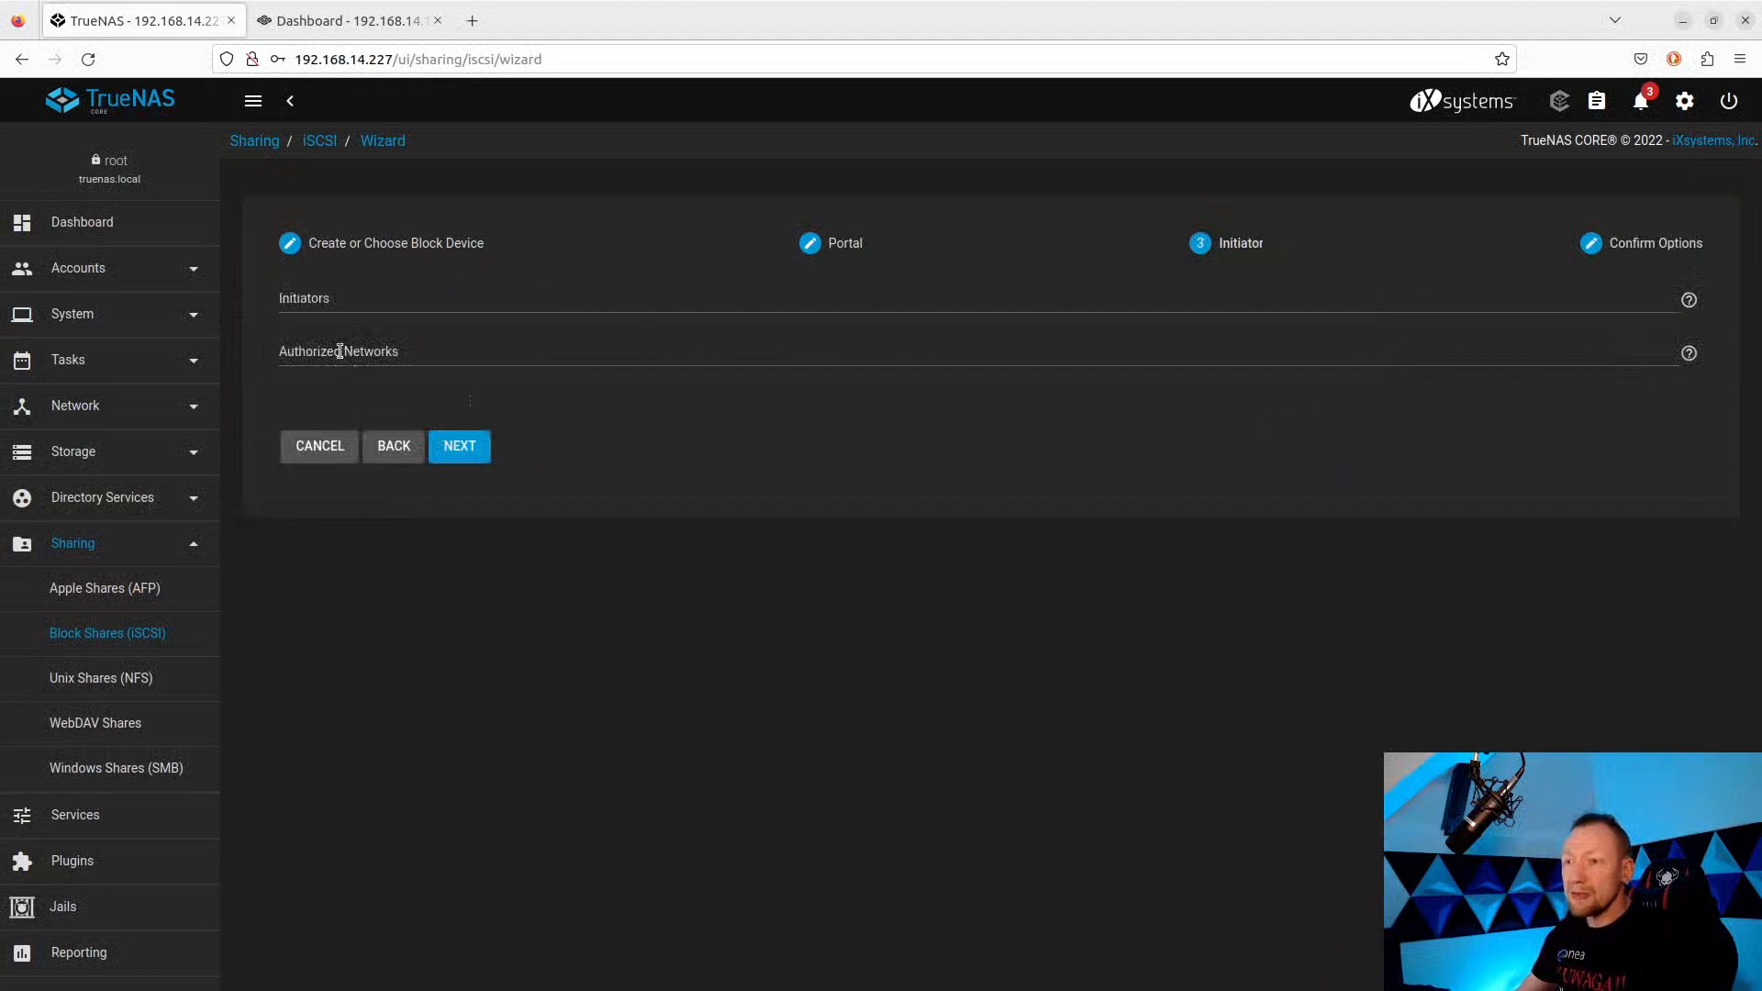
pyautogui.click(340, 352)
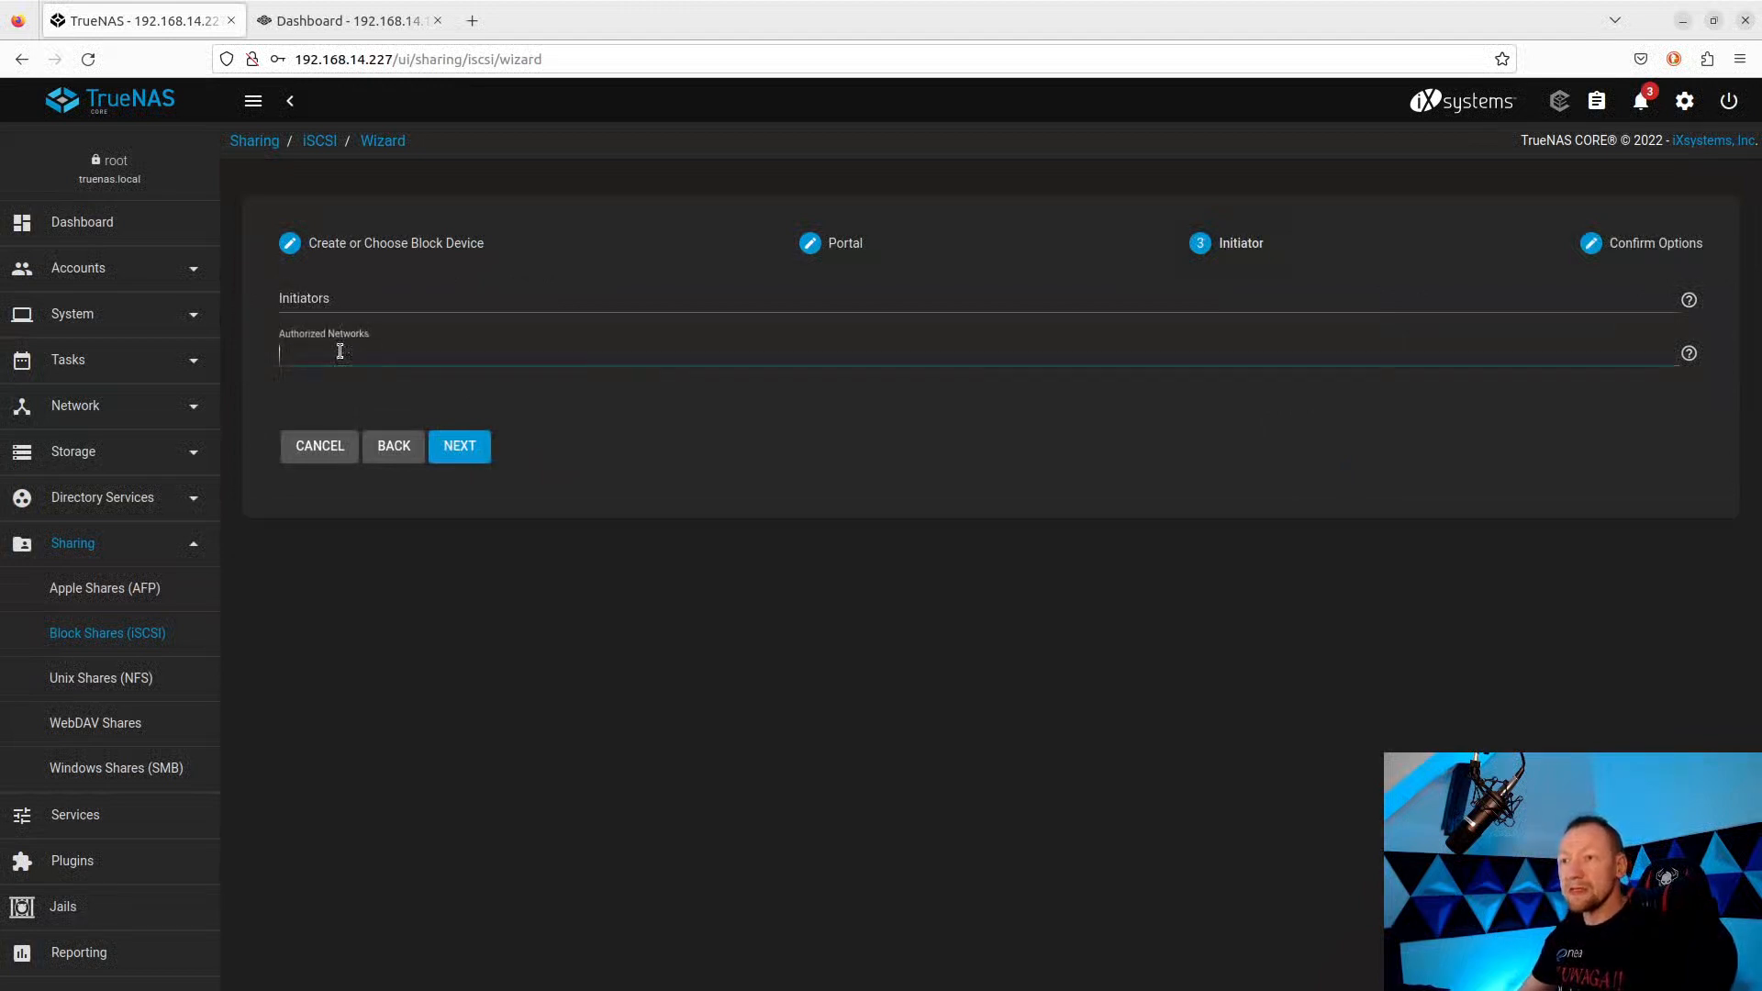
pyautogui.click(450, 449)
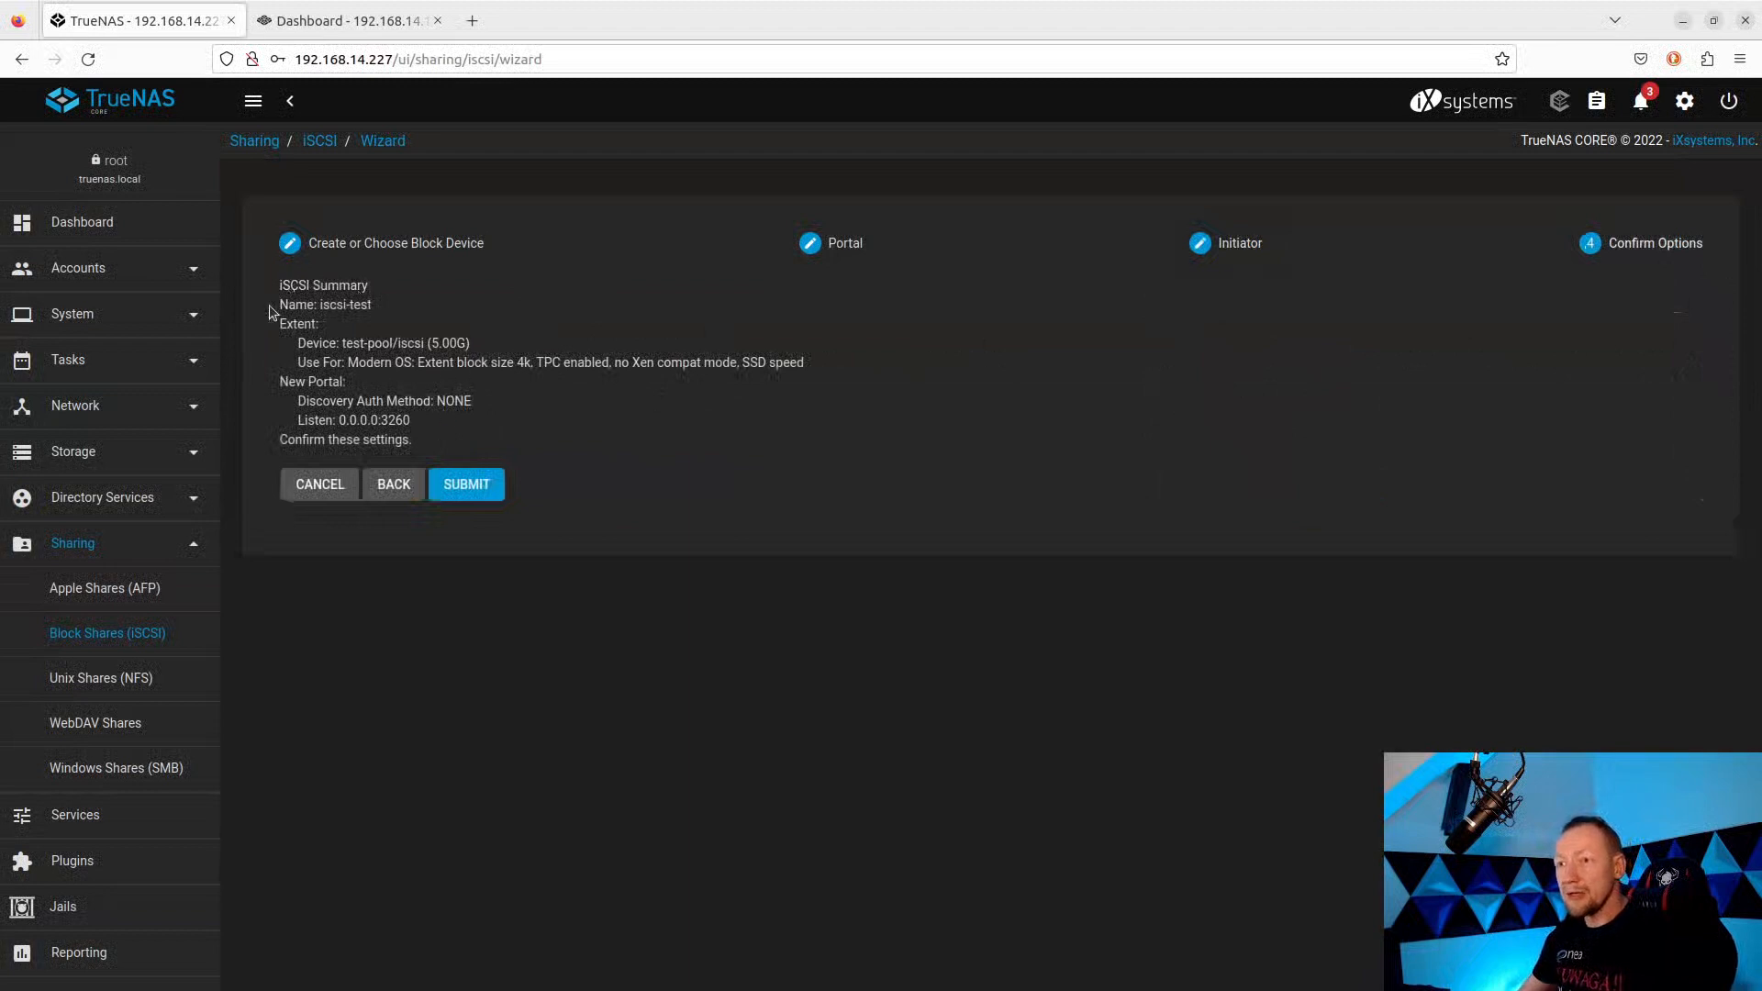
pyautogui.click(464, 488)
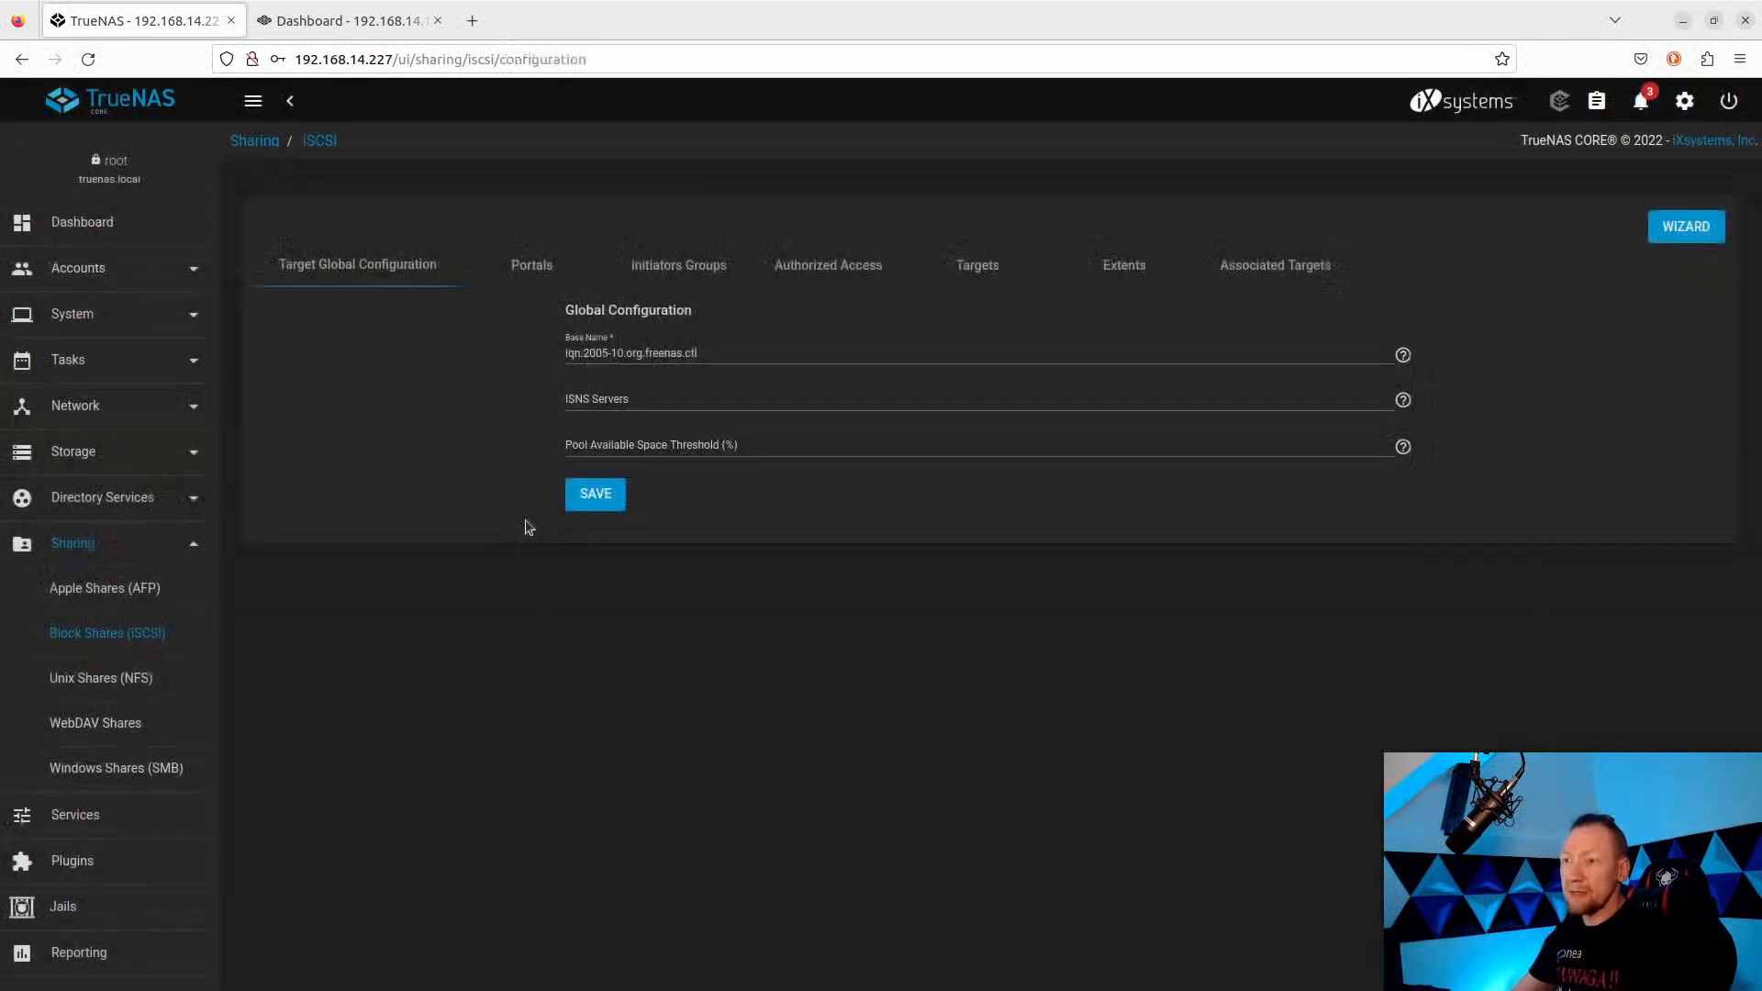
# Save the global target settings, enable the iSCSI service, verify it in Services, then go to TrueNAS SCALE.
pyautogui.click(597, 495)
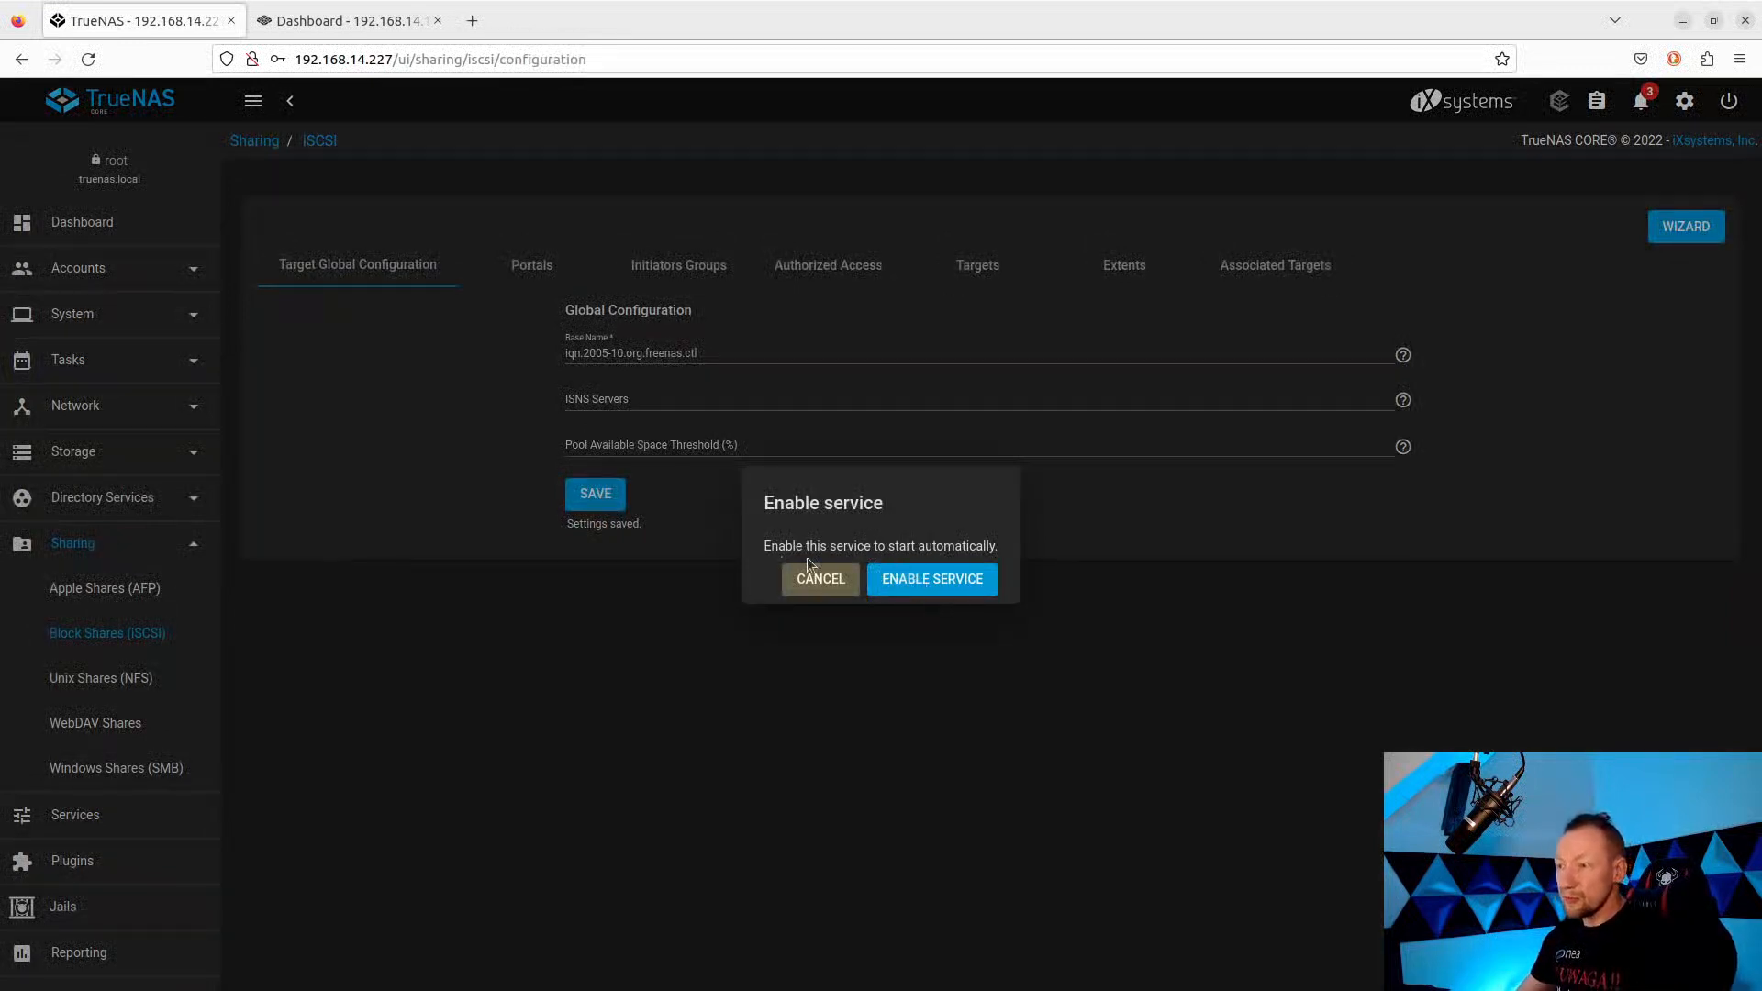
pyautogui.click(935, 582)
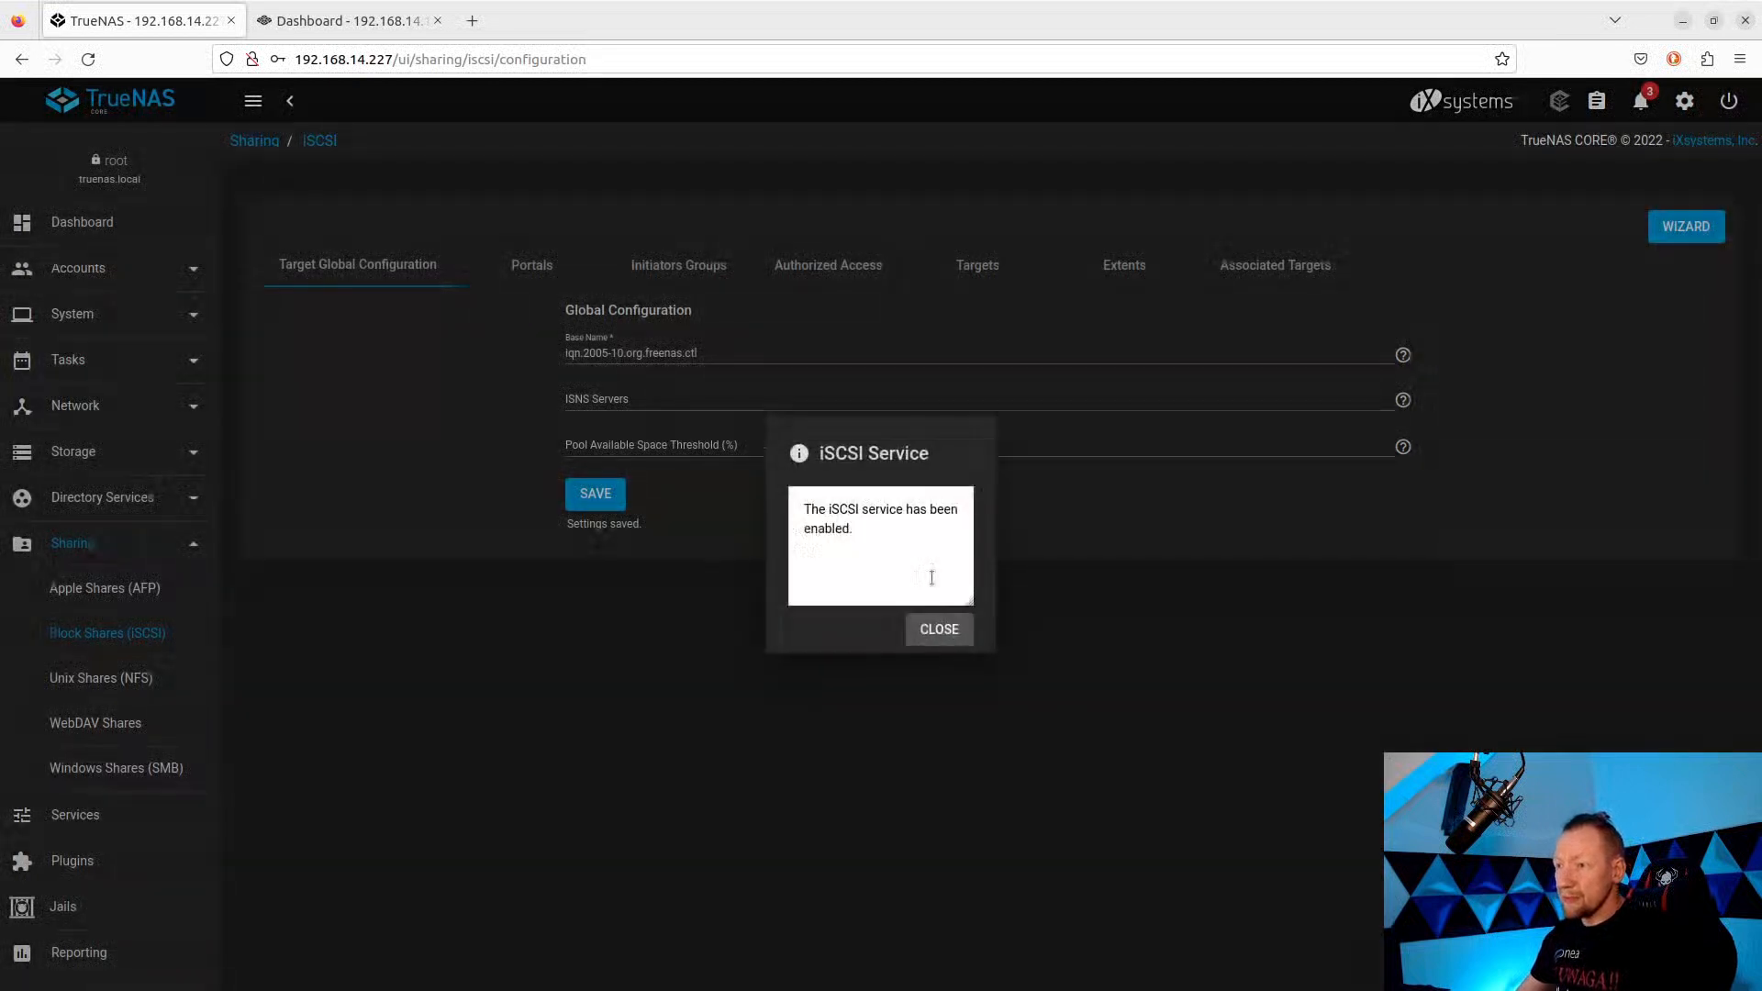
pyautogui.click(935, 632)
pyautogui.click(57, 814)
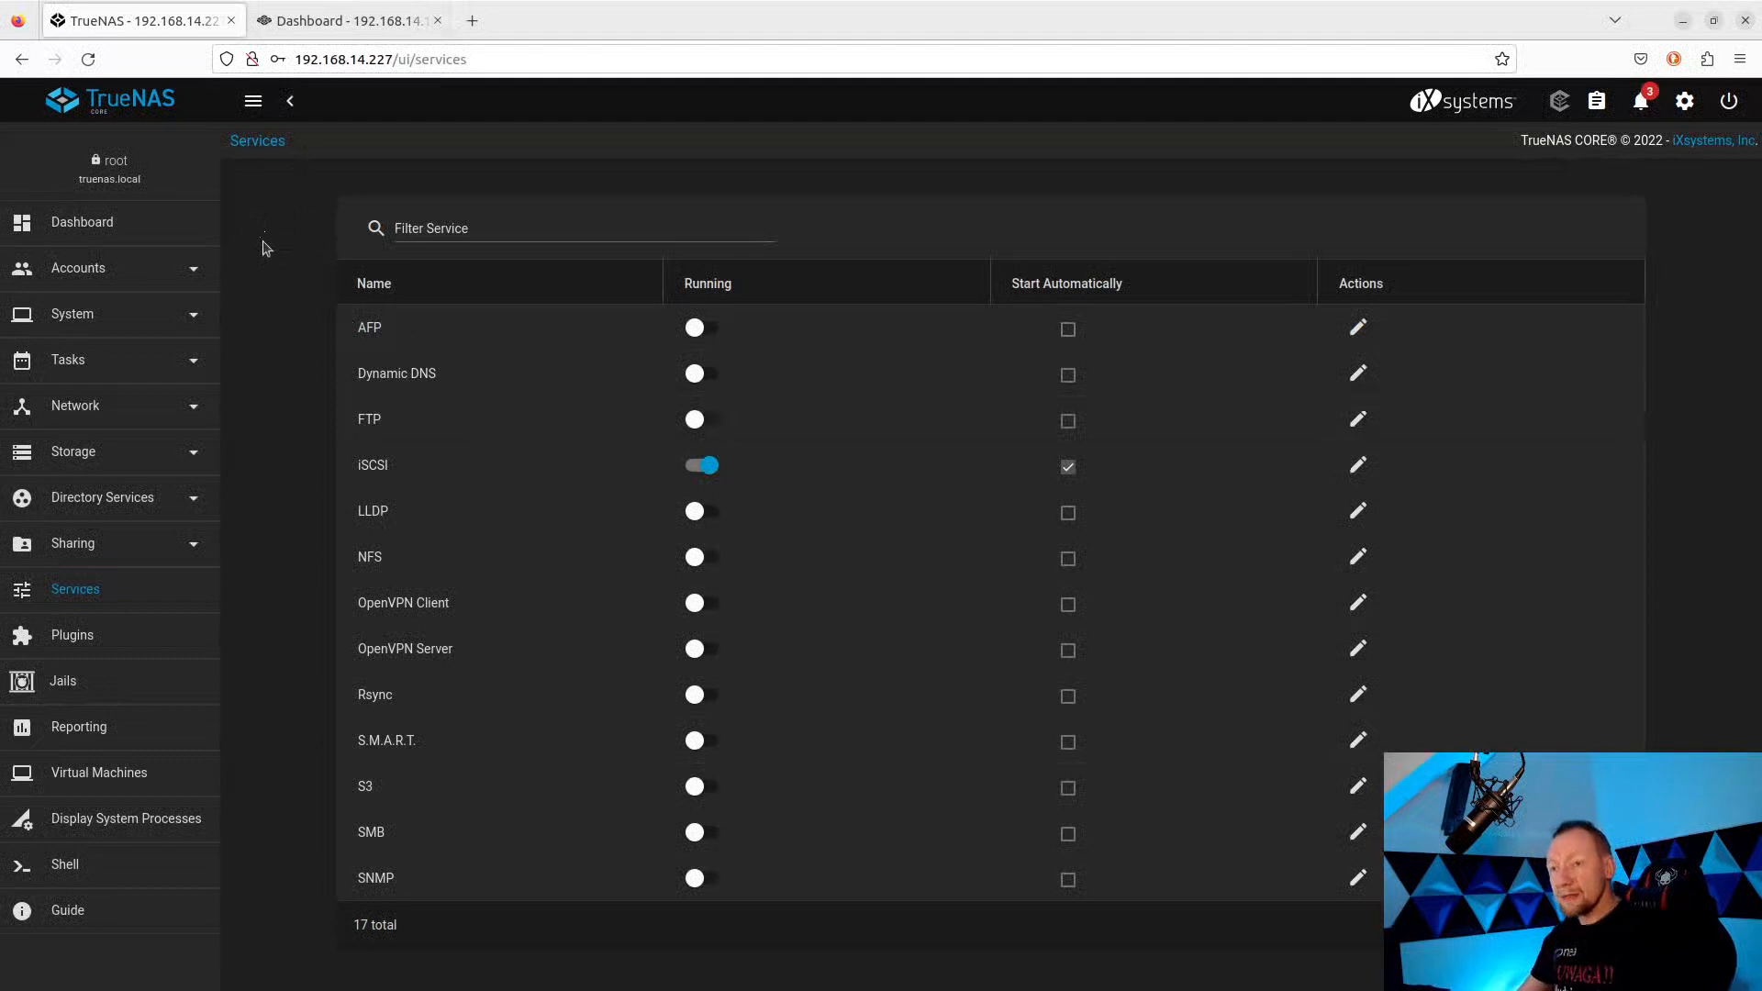
pyautogui.click(359, 27)
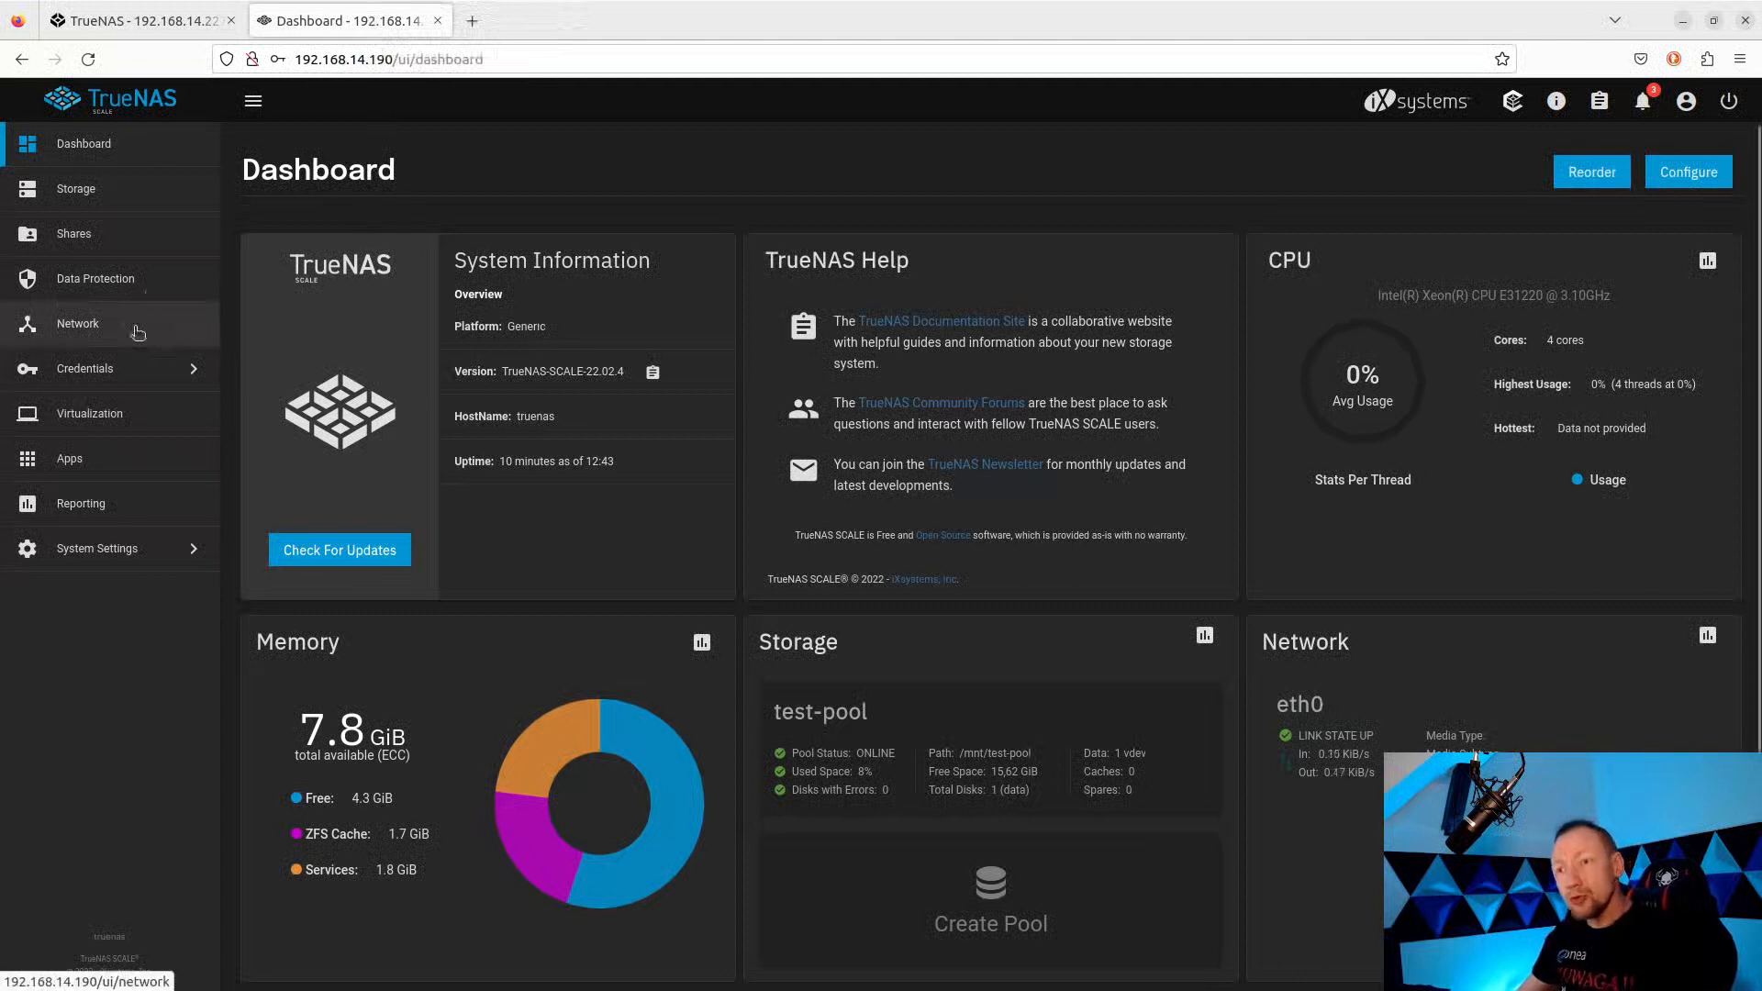
# Log back into TrueNAS SCALE with the root password, decline saving it, and open Storage.
pyautogui.click(87, 235)
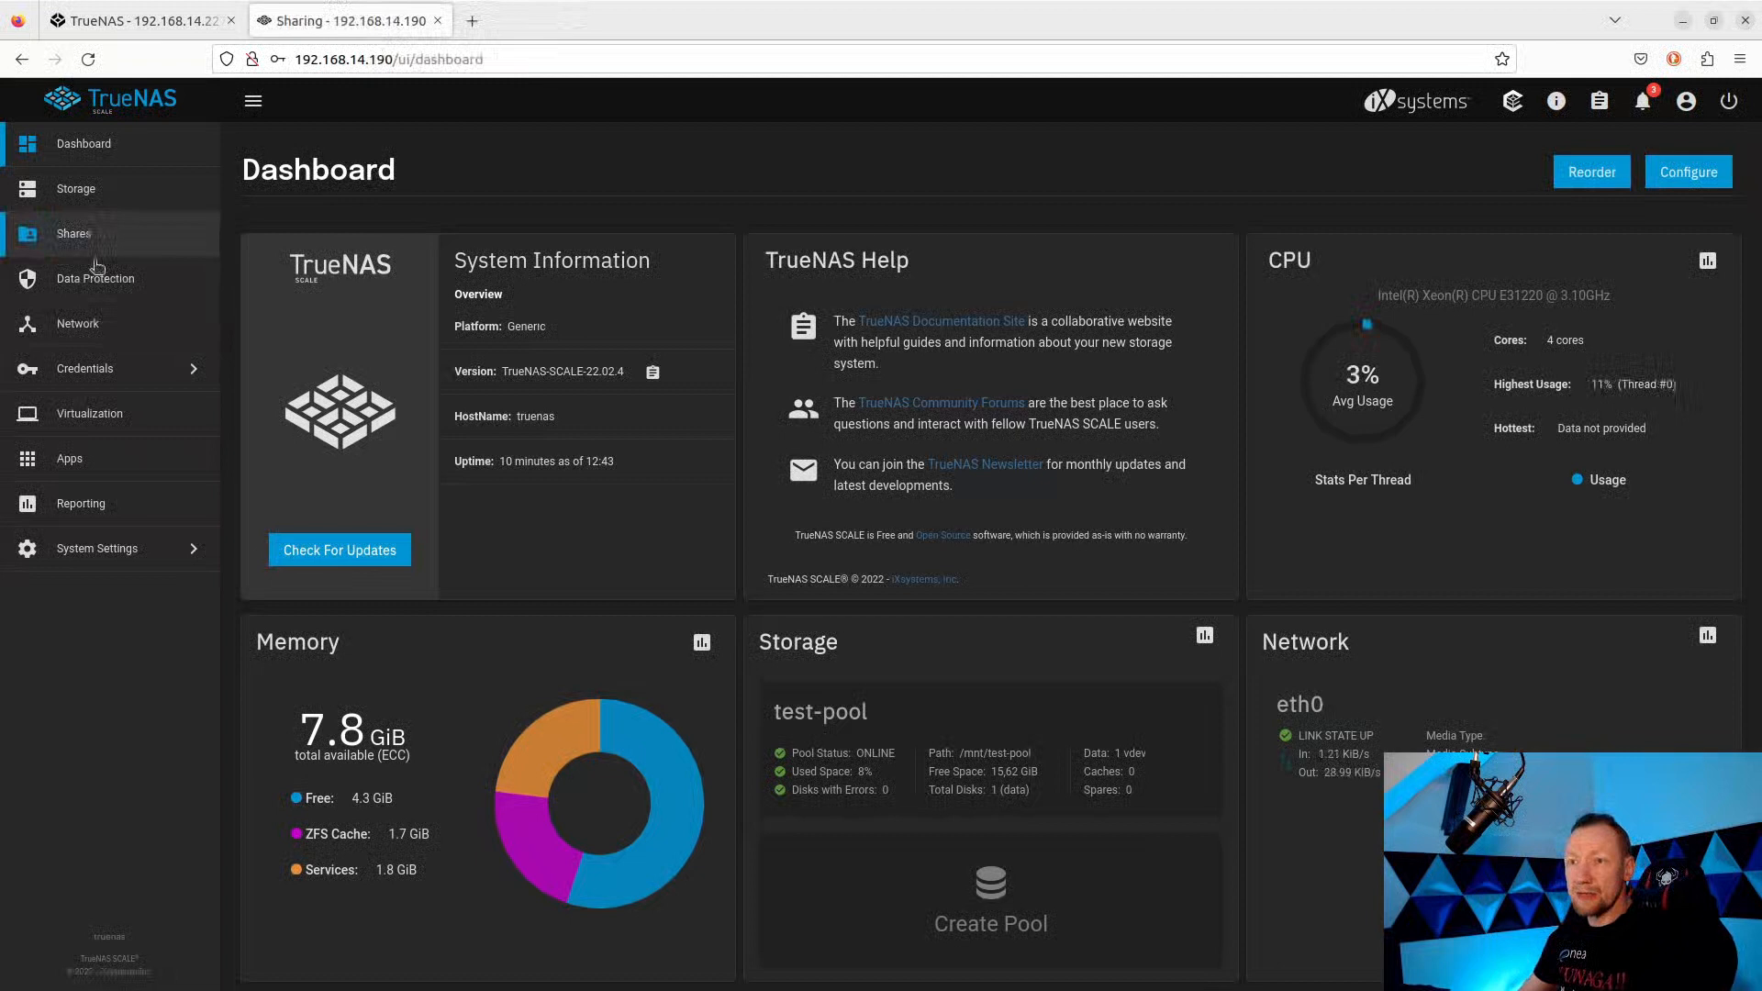
pyautogui.click(64, 195)
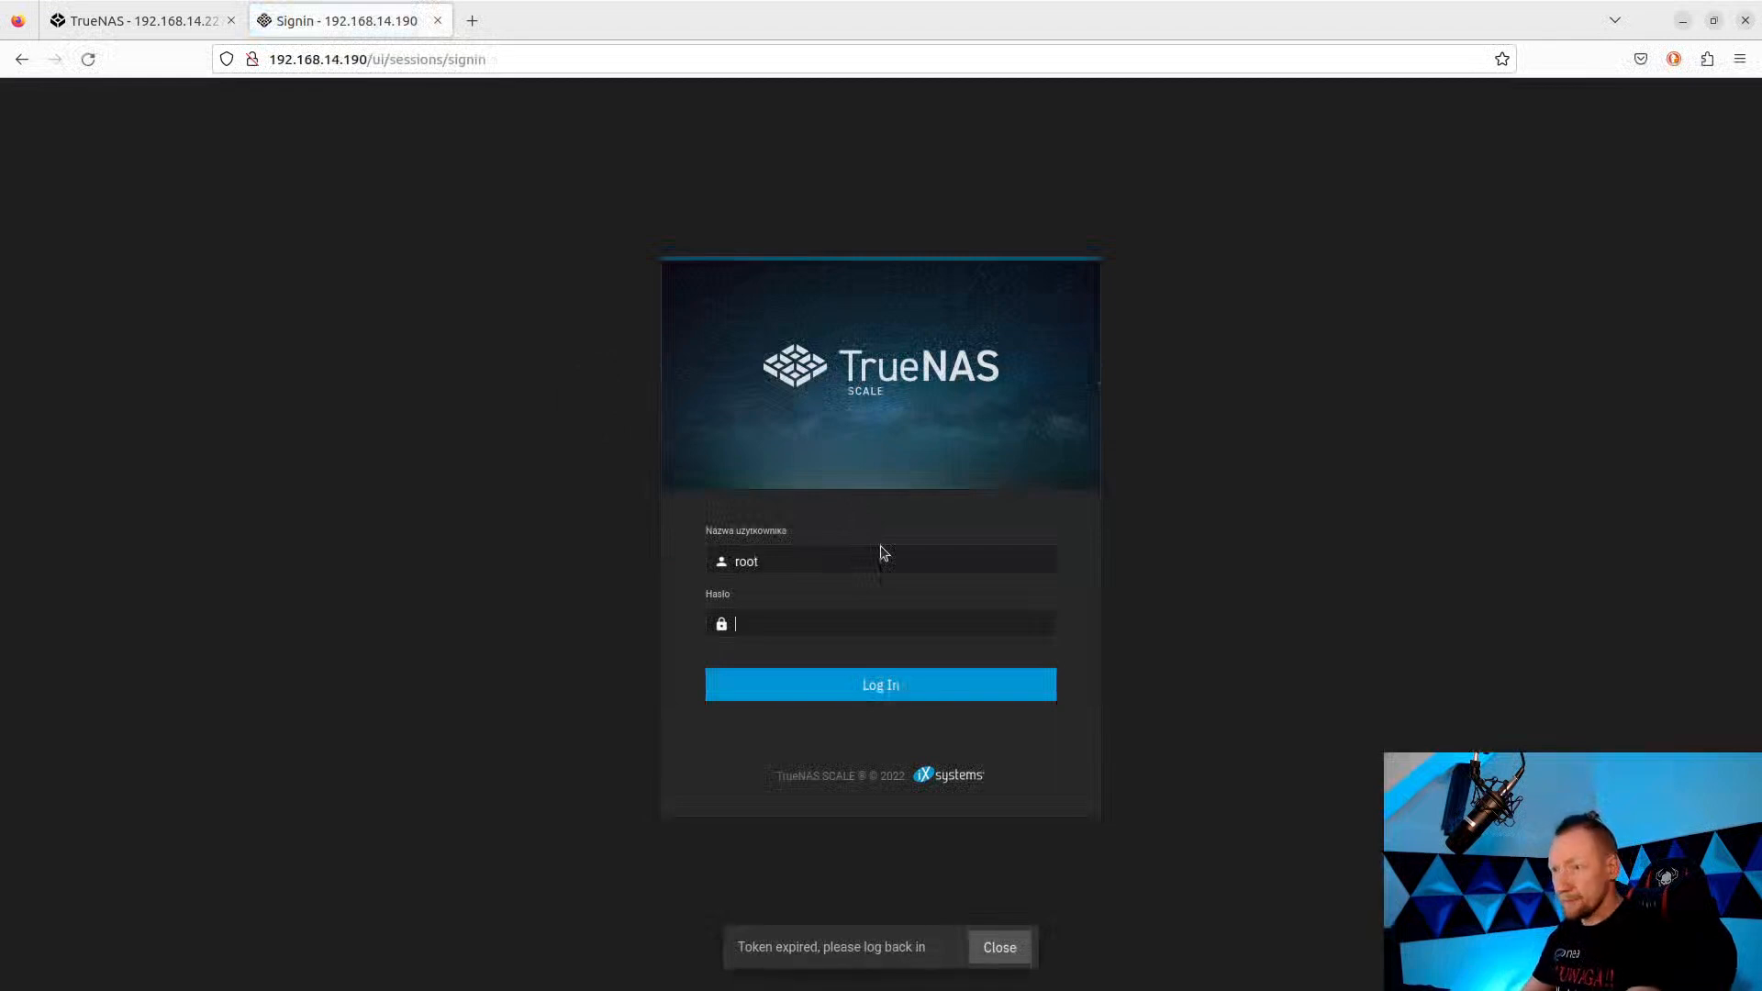
pyautogui.write('•••••')
pyautogui.press('Return')
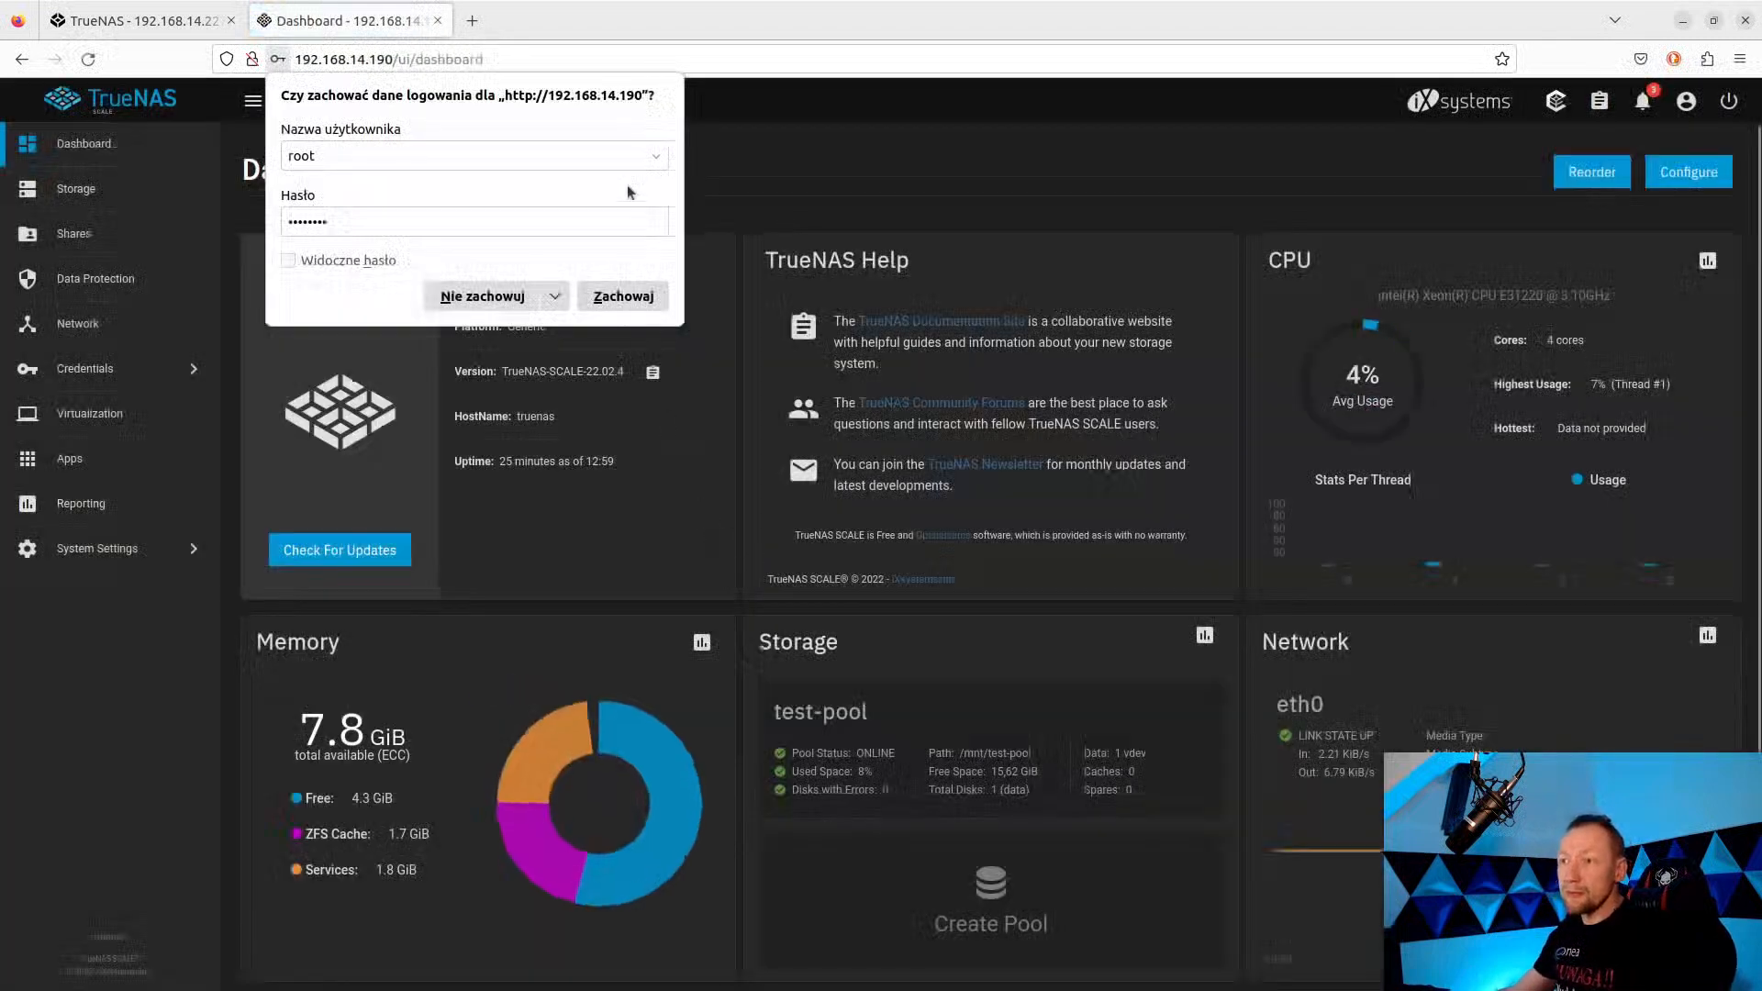
pyautogui.click(479, 296)
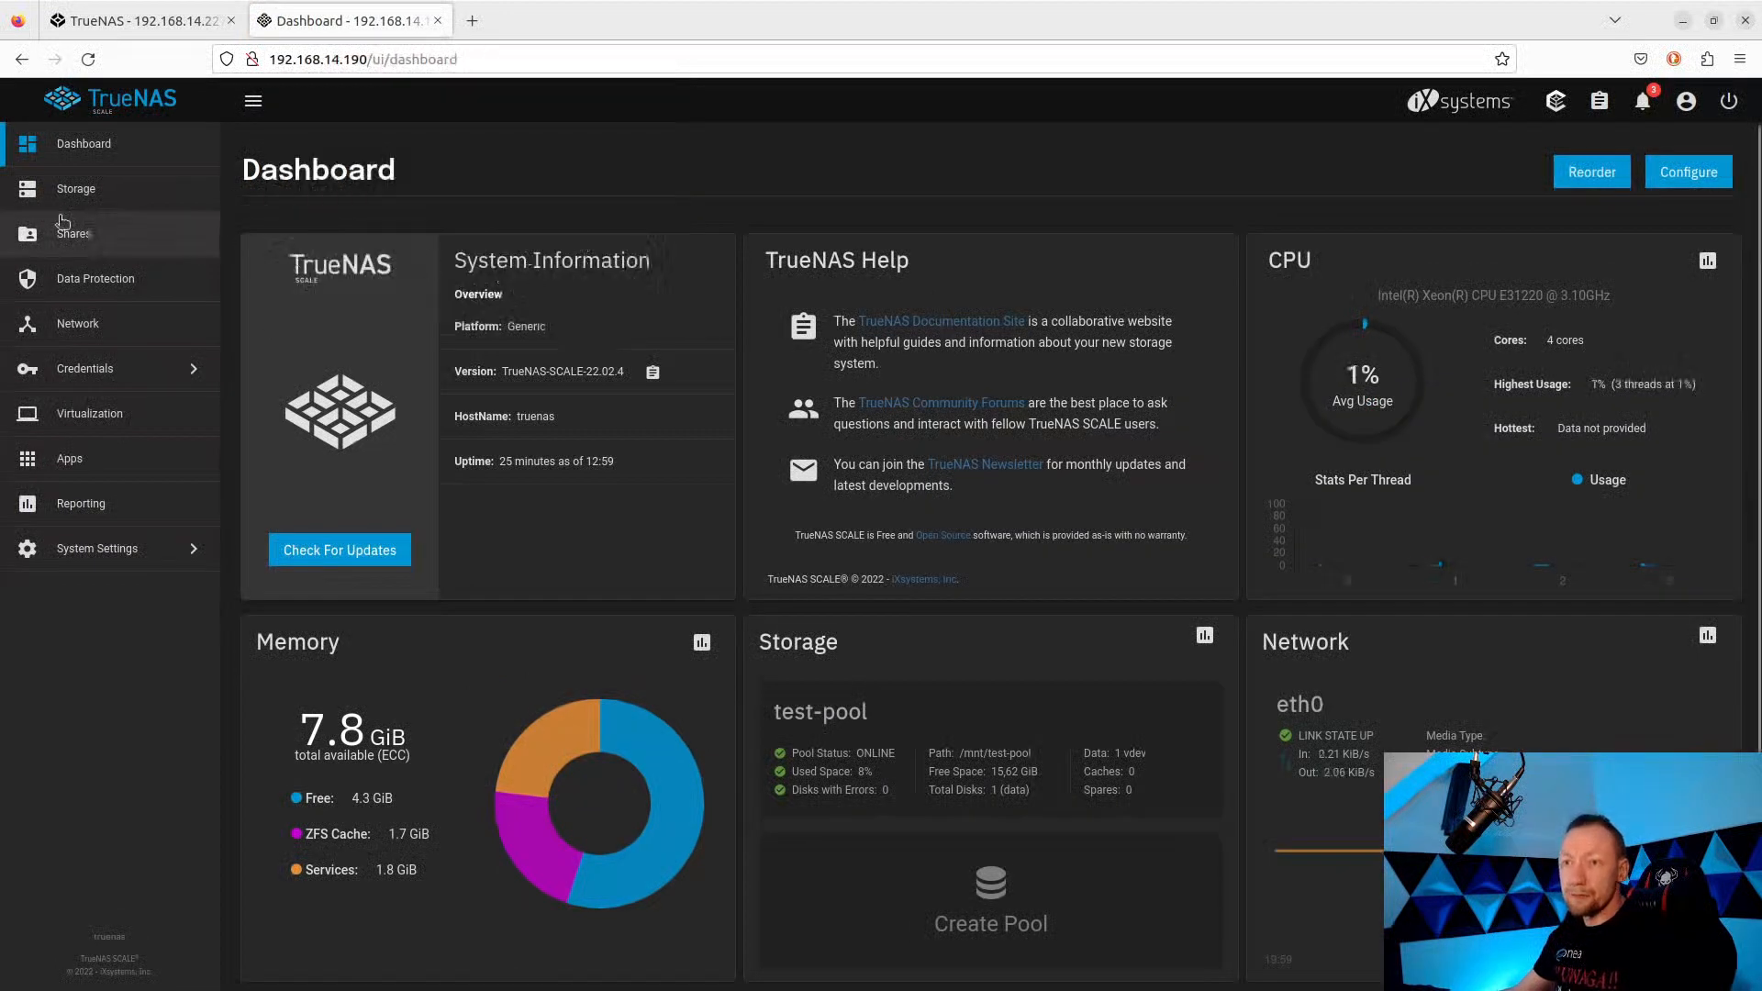
pyautogui.click(76, 188)
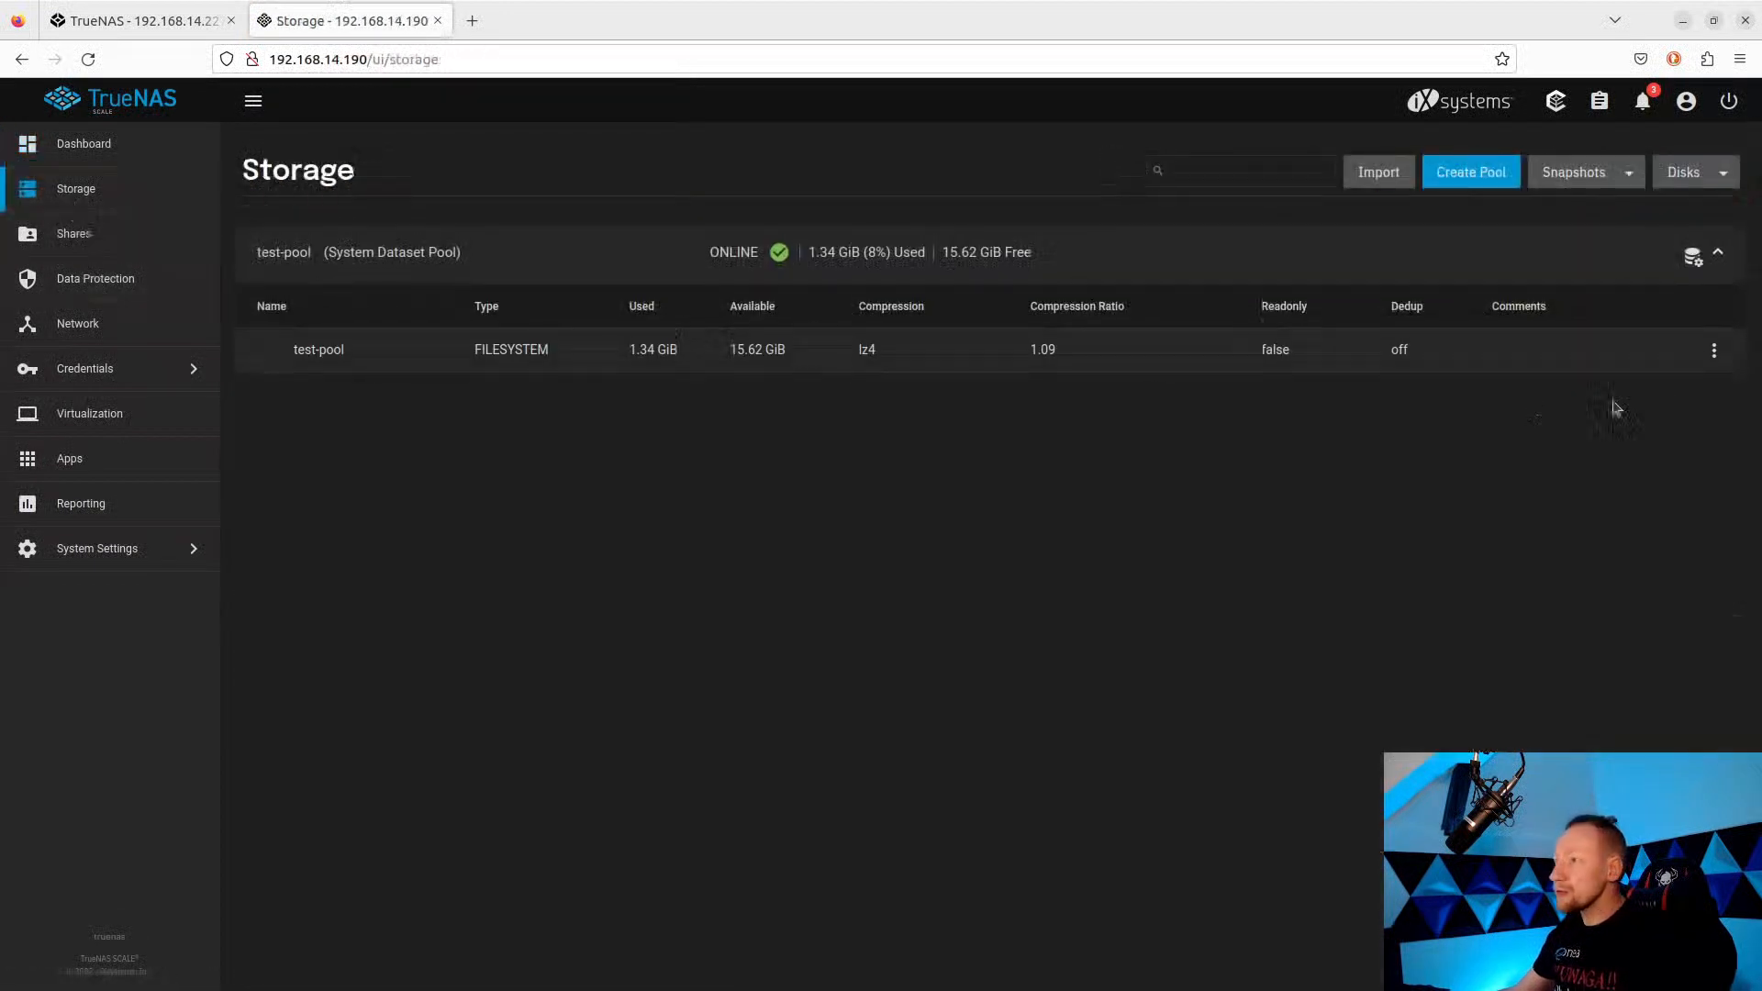
# Add a zvol named iscsi of size 5GB under test-pool and save it.
pyautogui.click(1713, 350)
pyautogui.click(1593, 472)
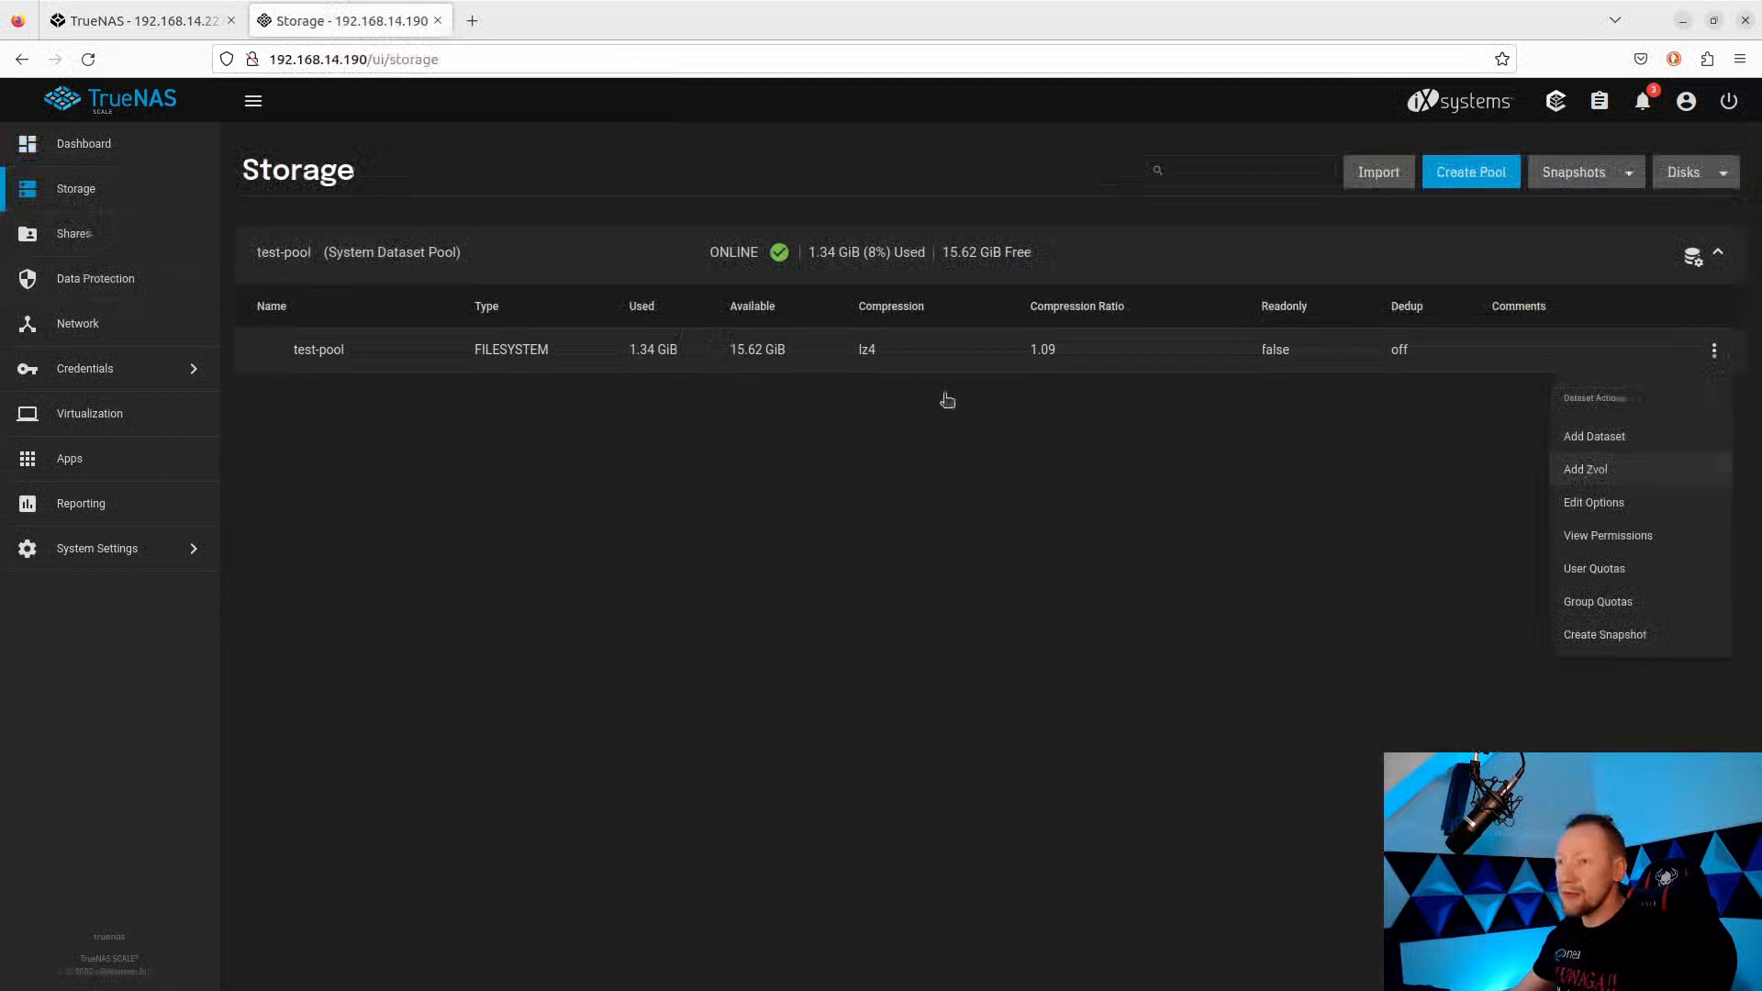
pyautogui.click(1137, 269)
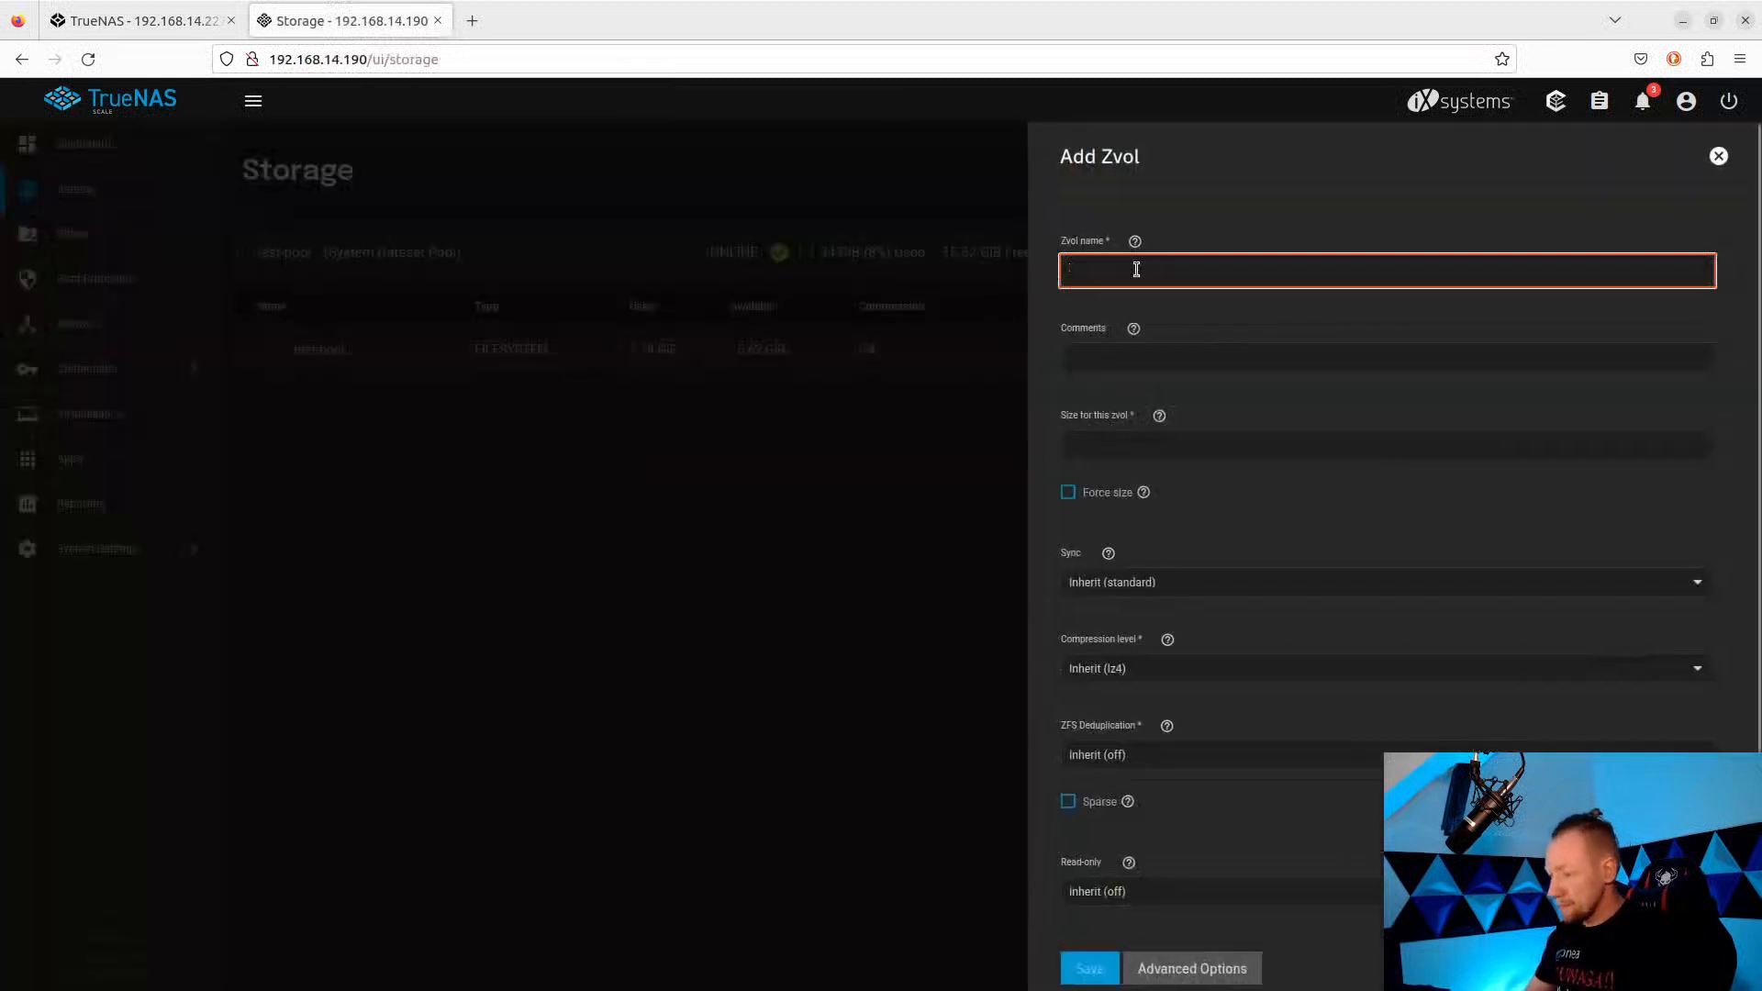
pyautogui.write('iscsi')
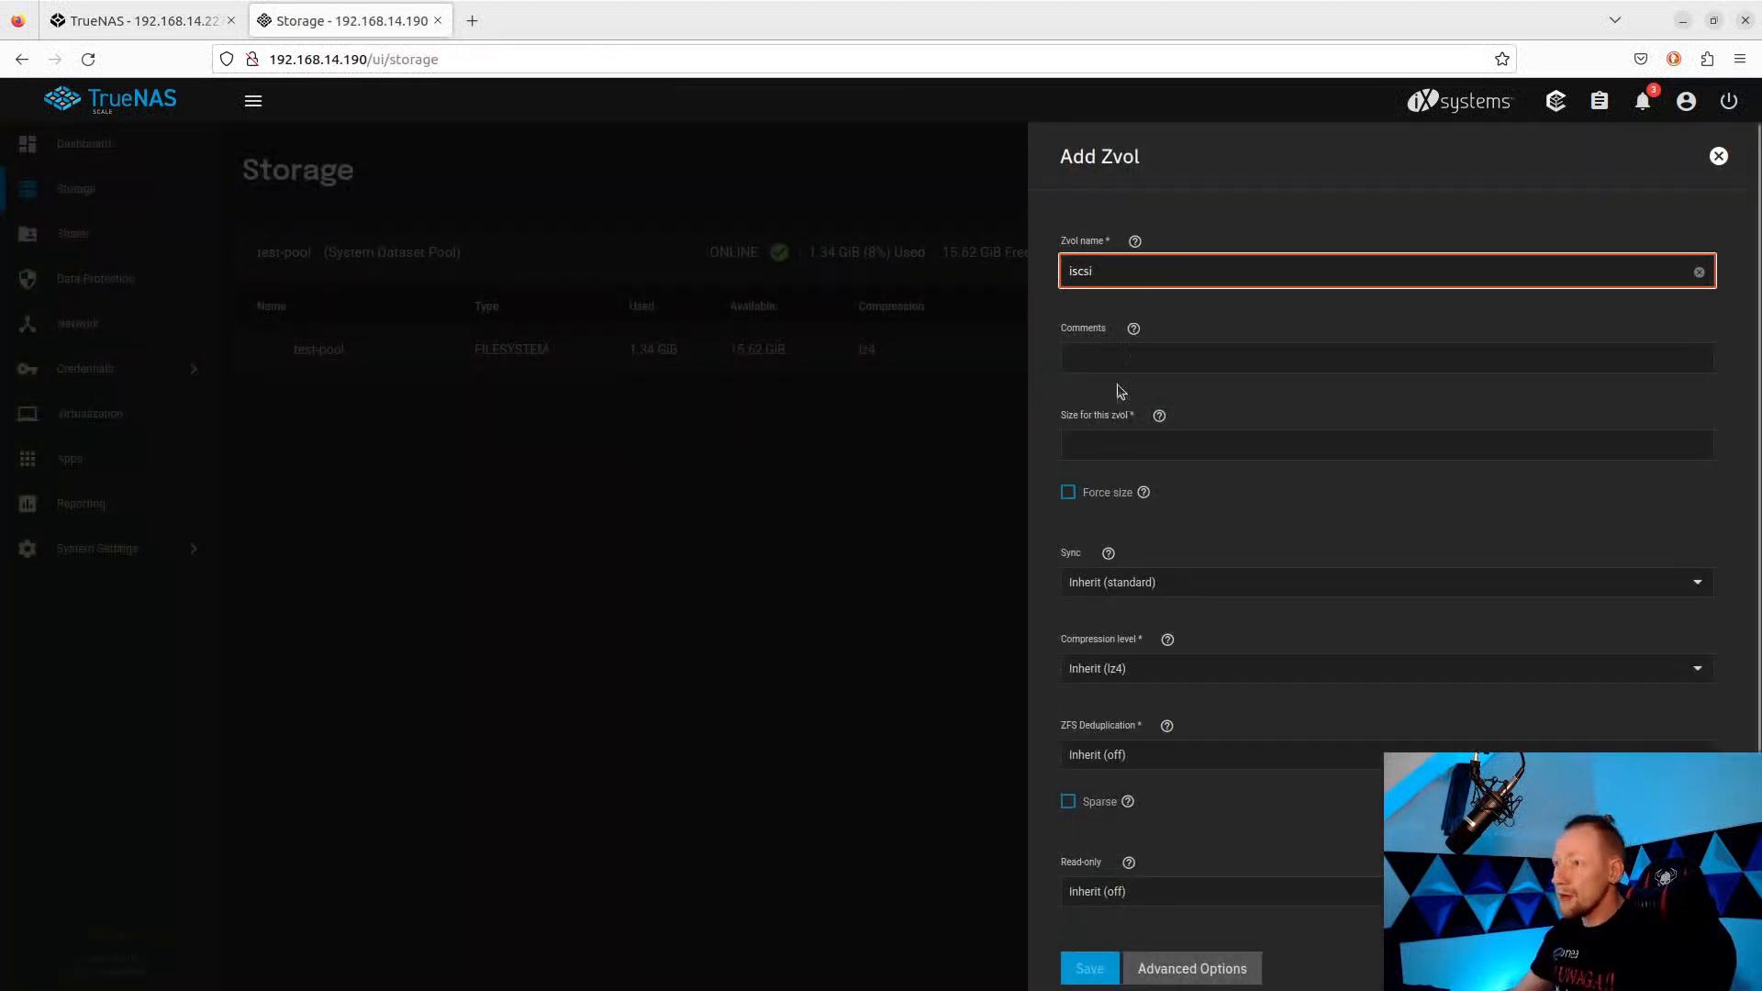
pyautogui.click(1102, 445)
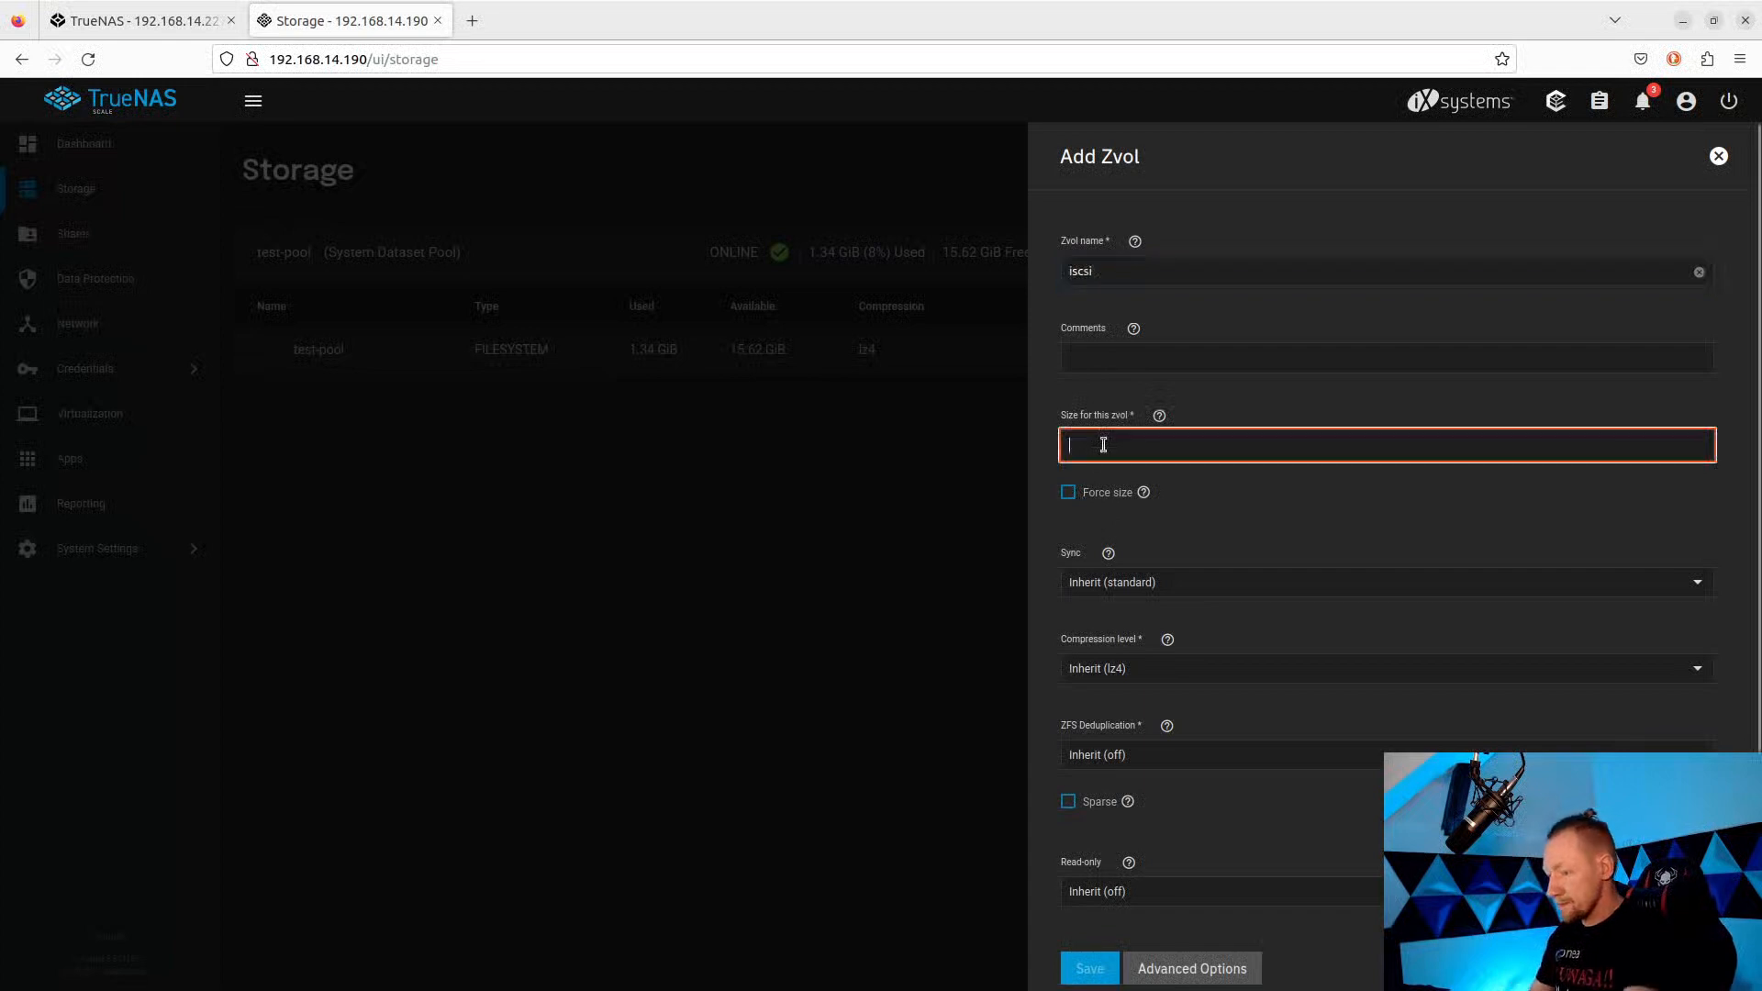
pyautogui.write('5GB')
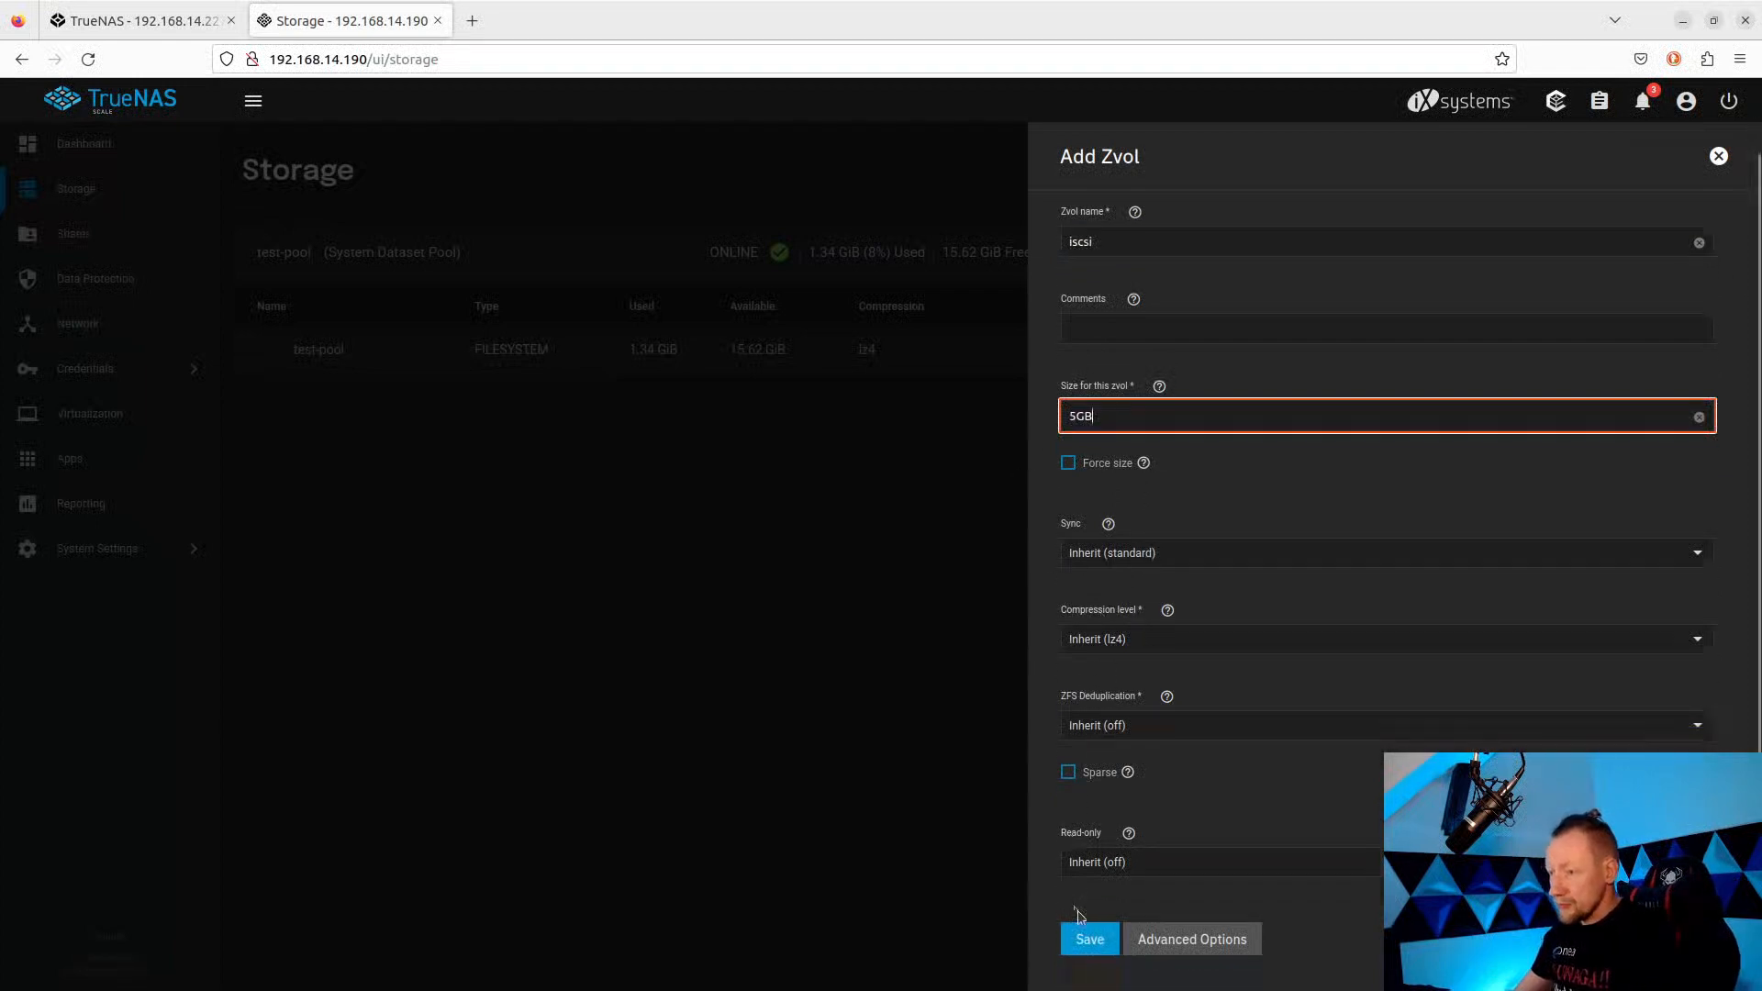
pyautogui.click(1088, 964)
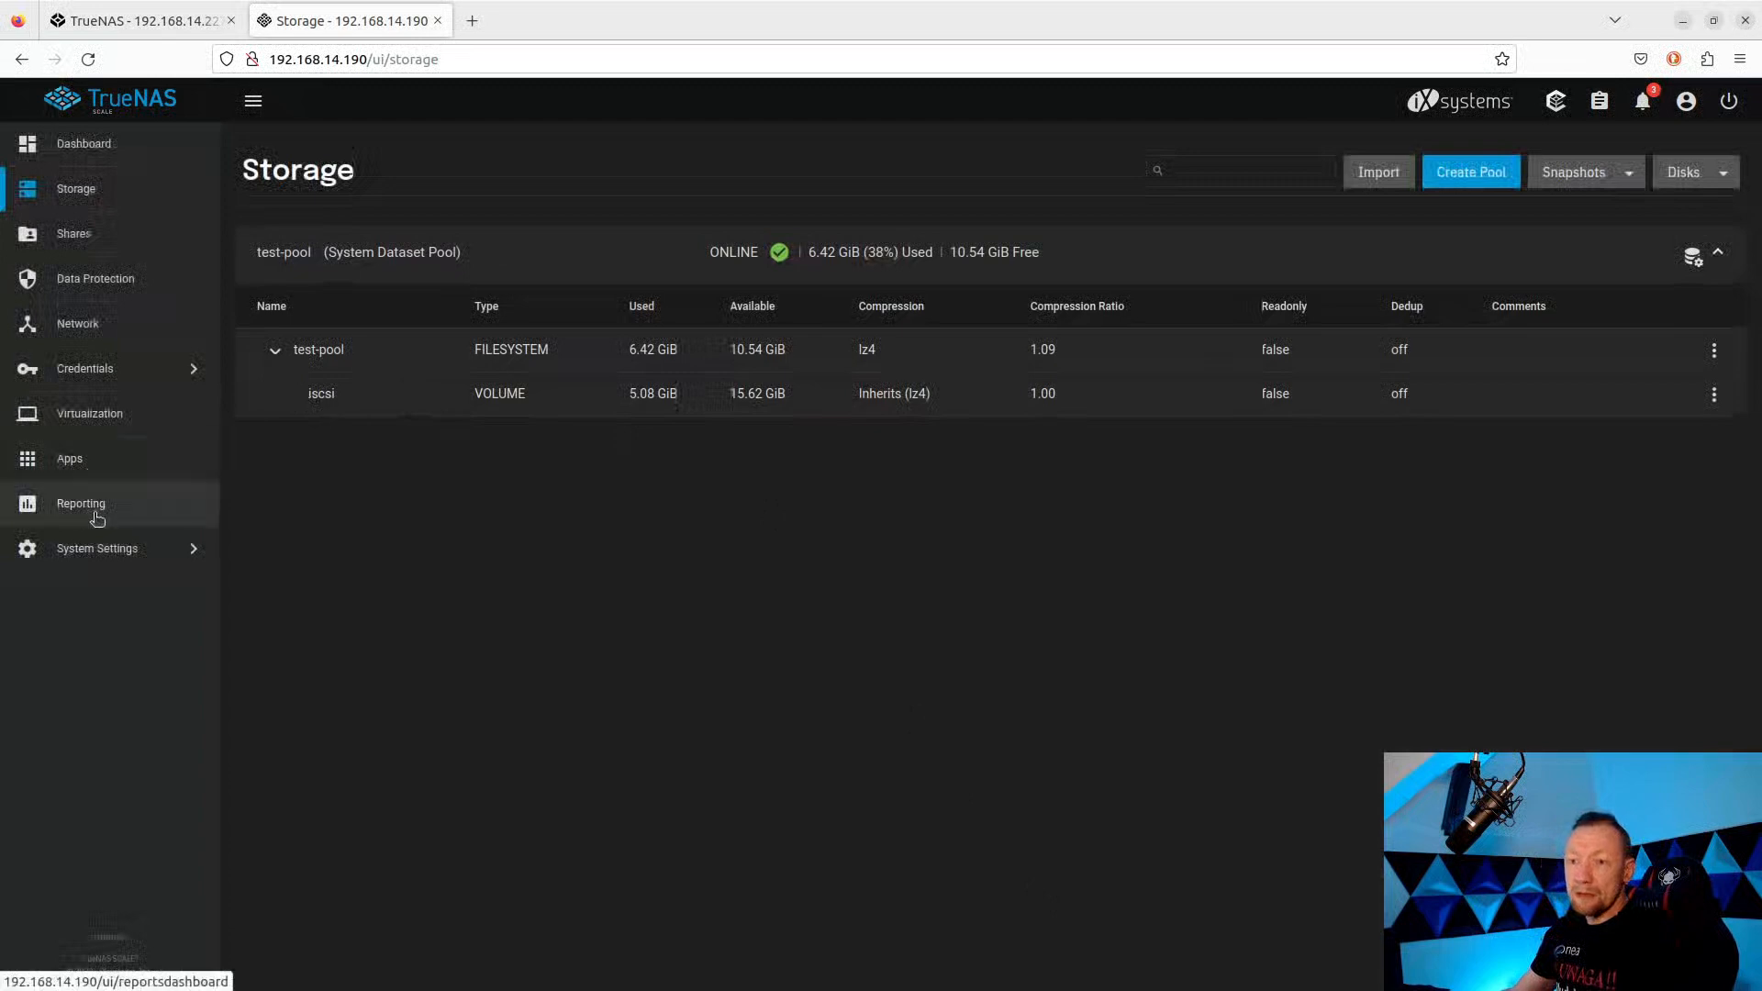
# Launch the iSCSI wizard from Shares in SCALE and name the block device iscsi-test.
pyautogui.click(103, 555)
pyautogui.click(88, 233)
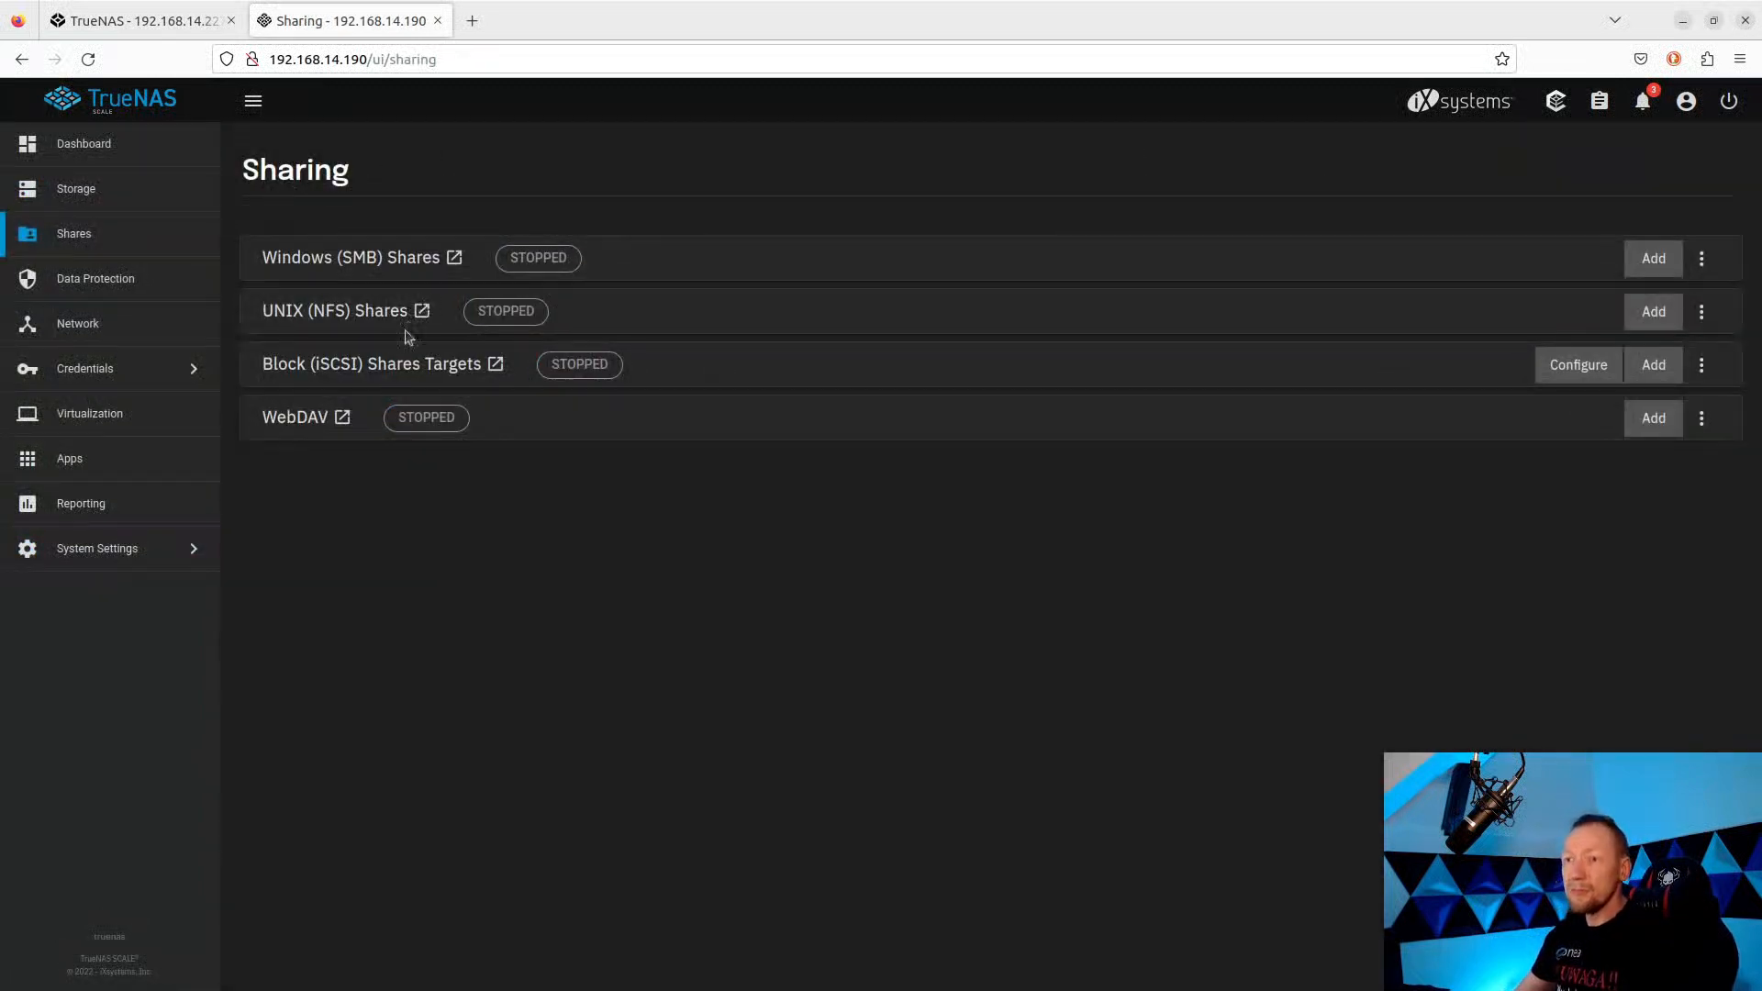
pyautogui.click(348, 369)
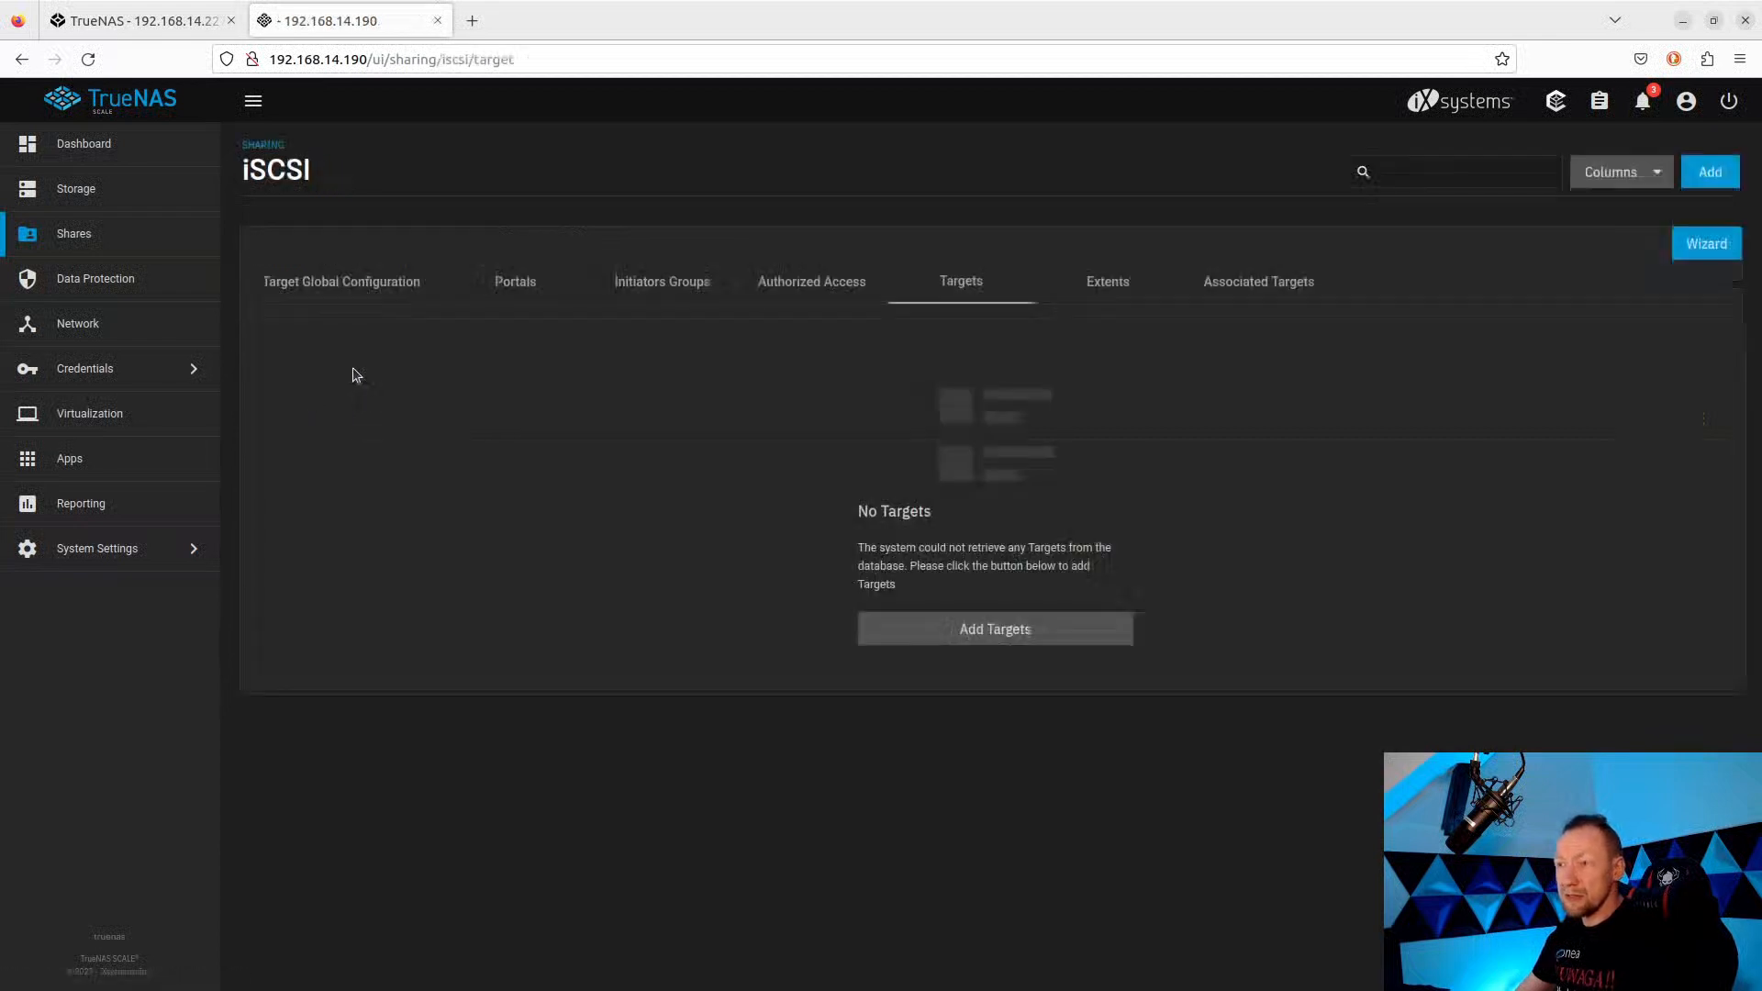
pyautogui.click(1707, 243)
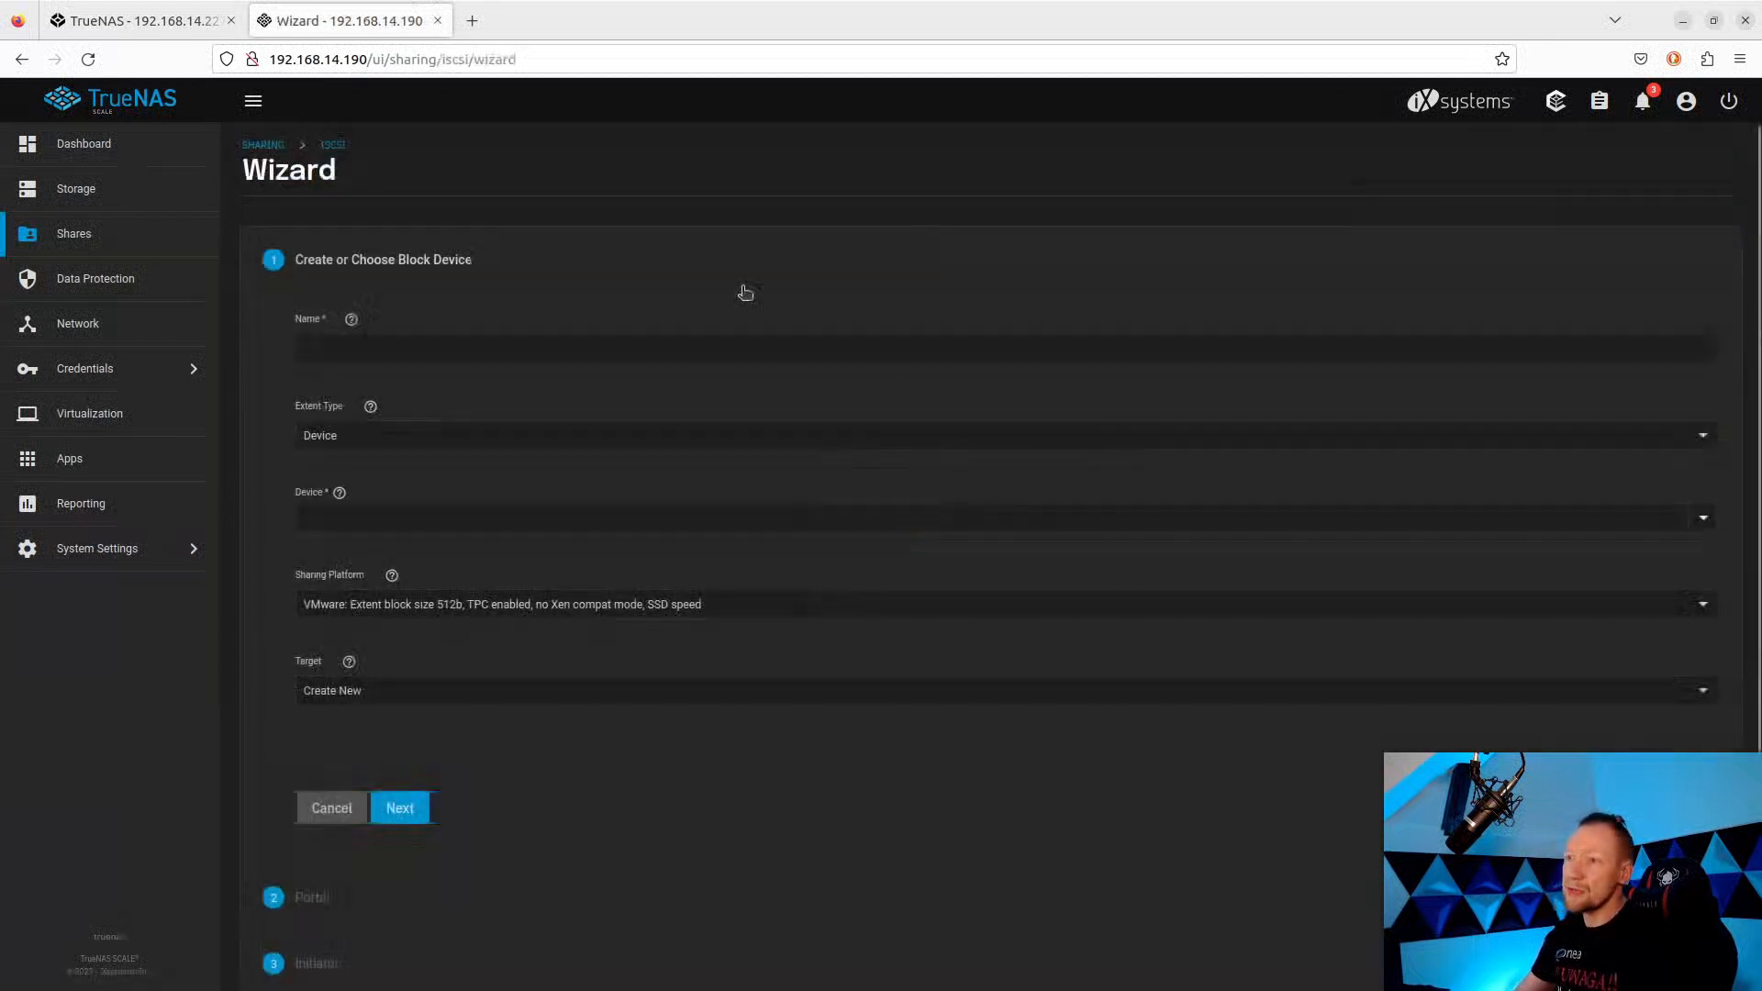
pyautogui.click(338, 349)
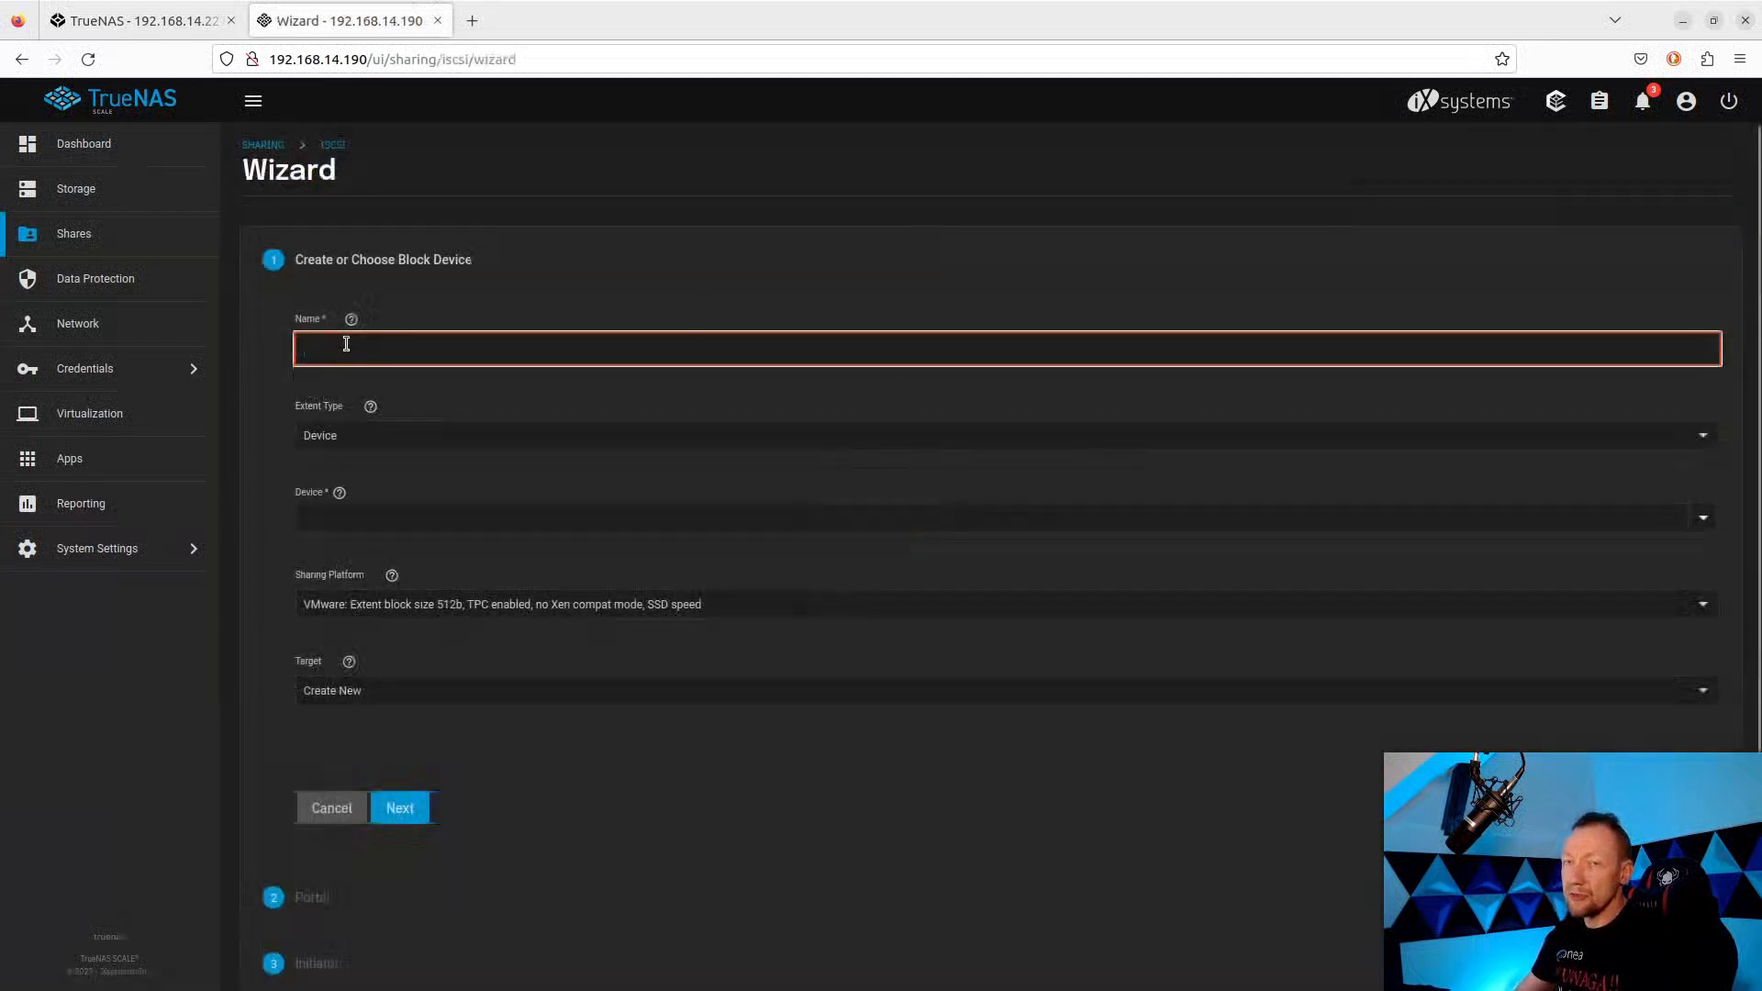
pyautogui.write('i')
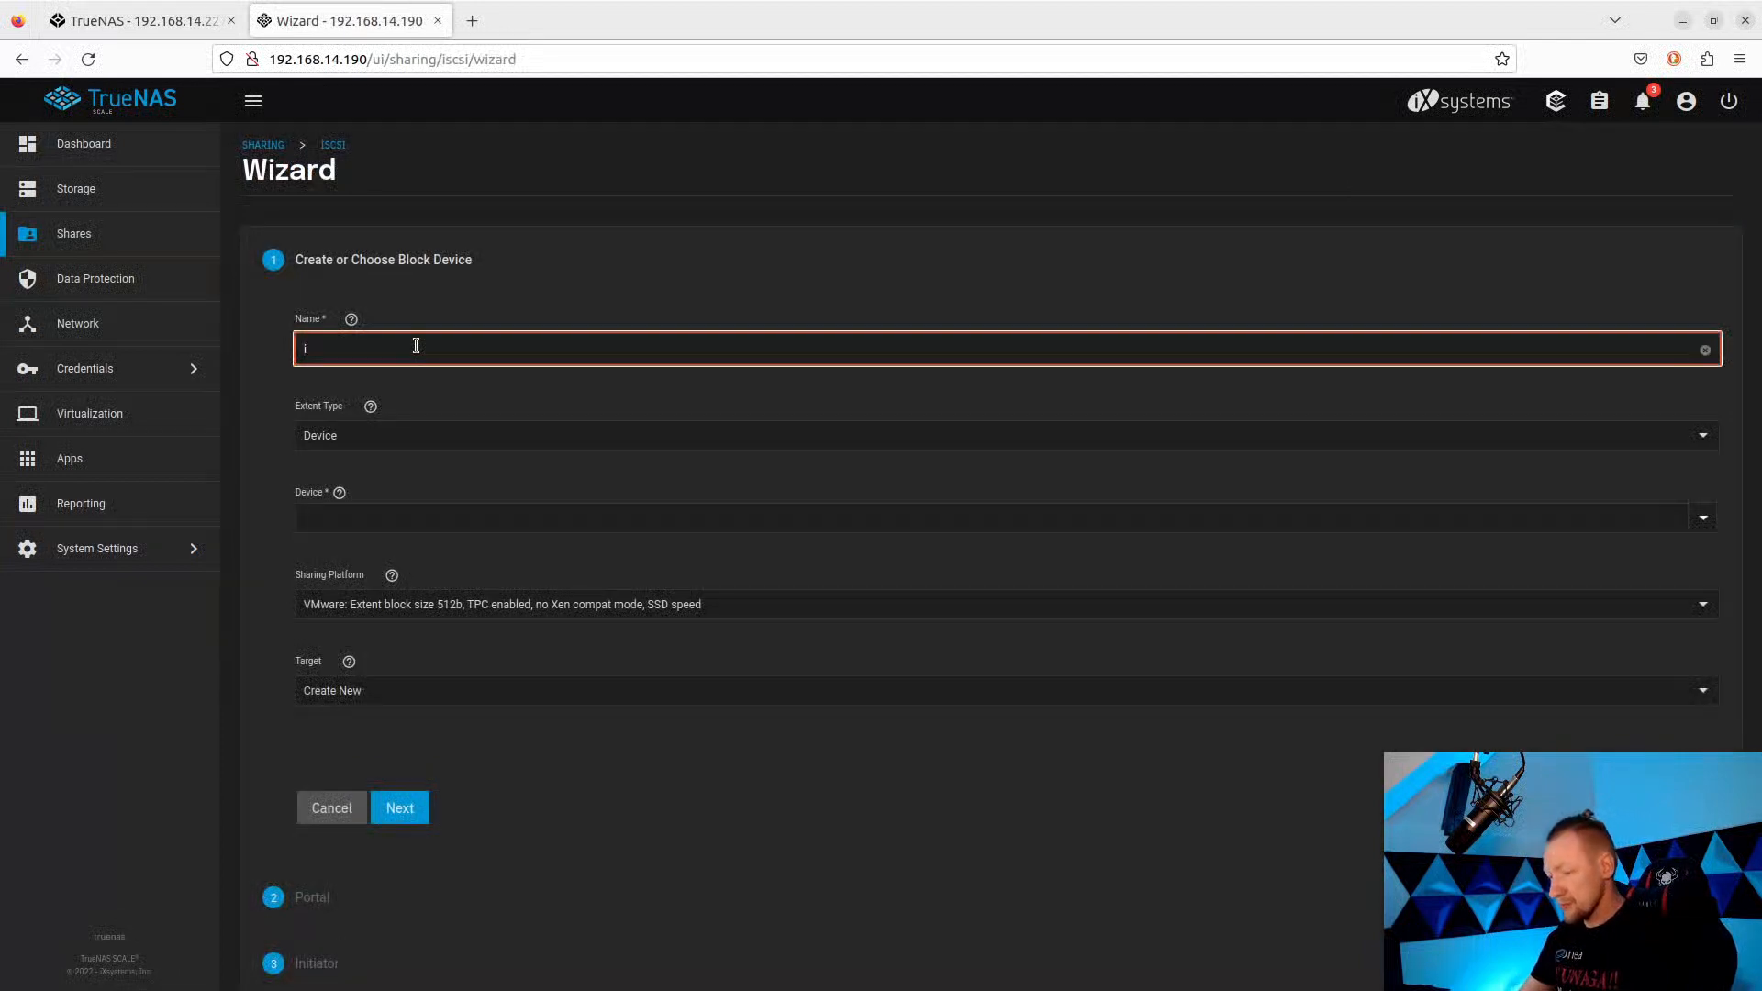
pyautogui.write('scsi')
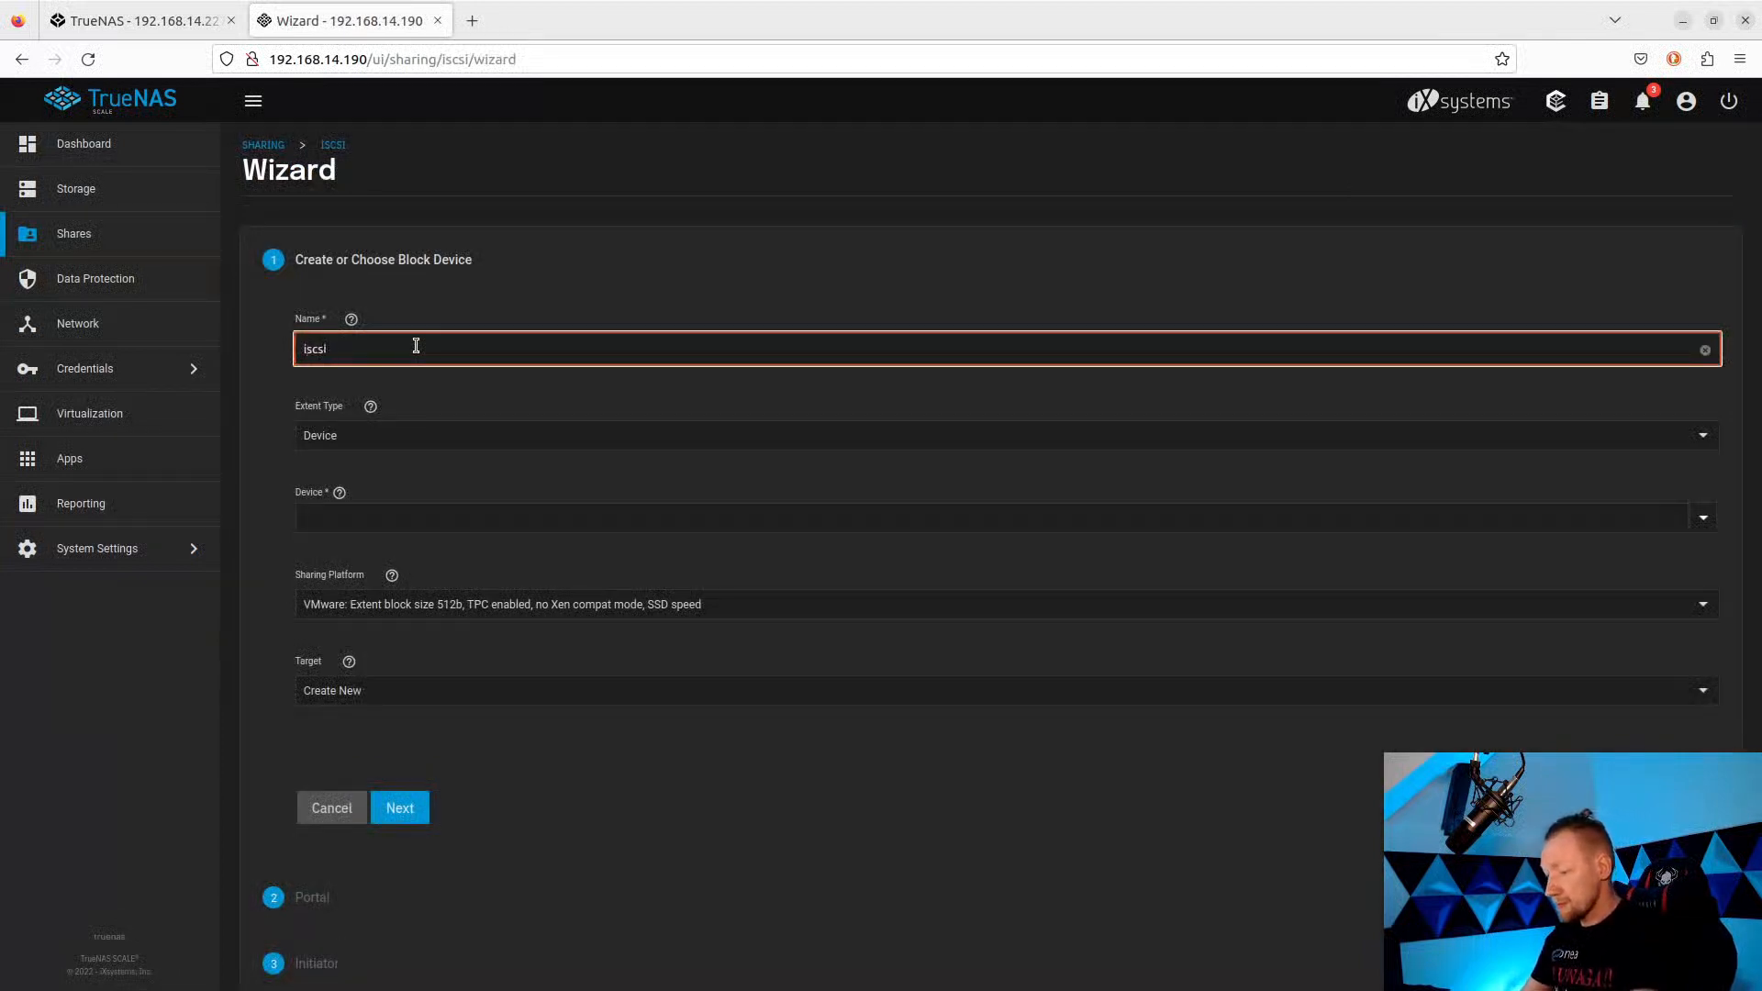
pyautogui.write('-test')
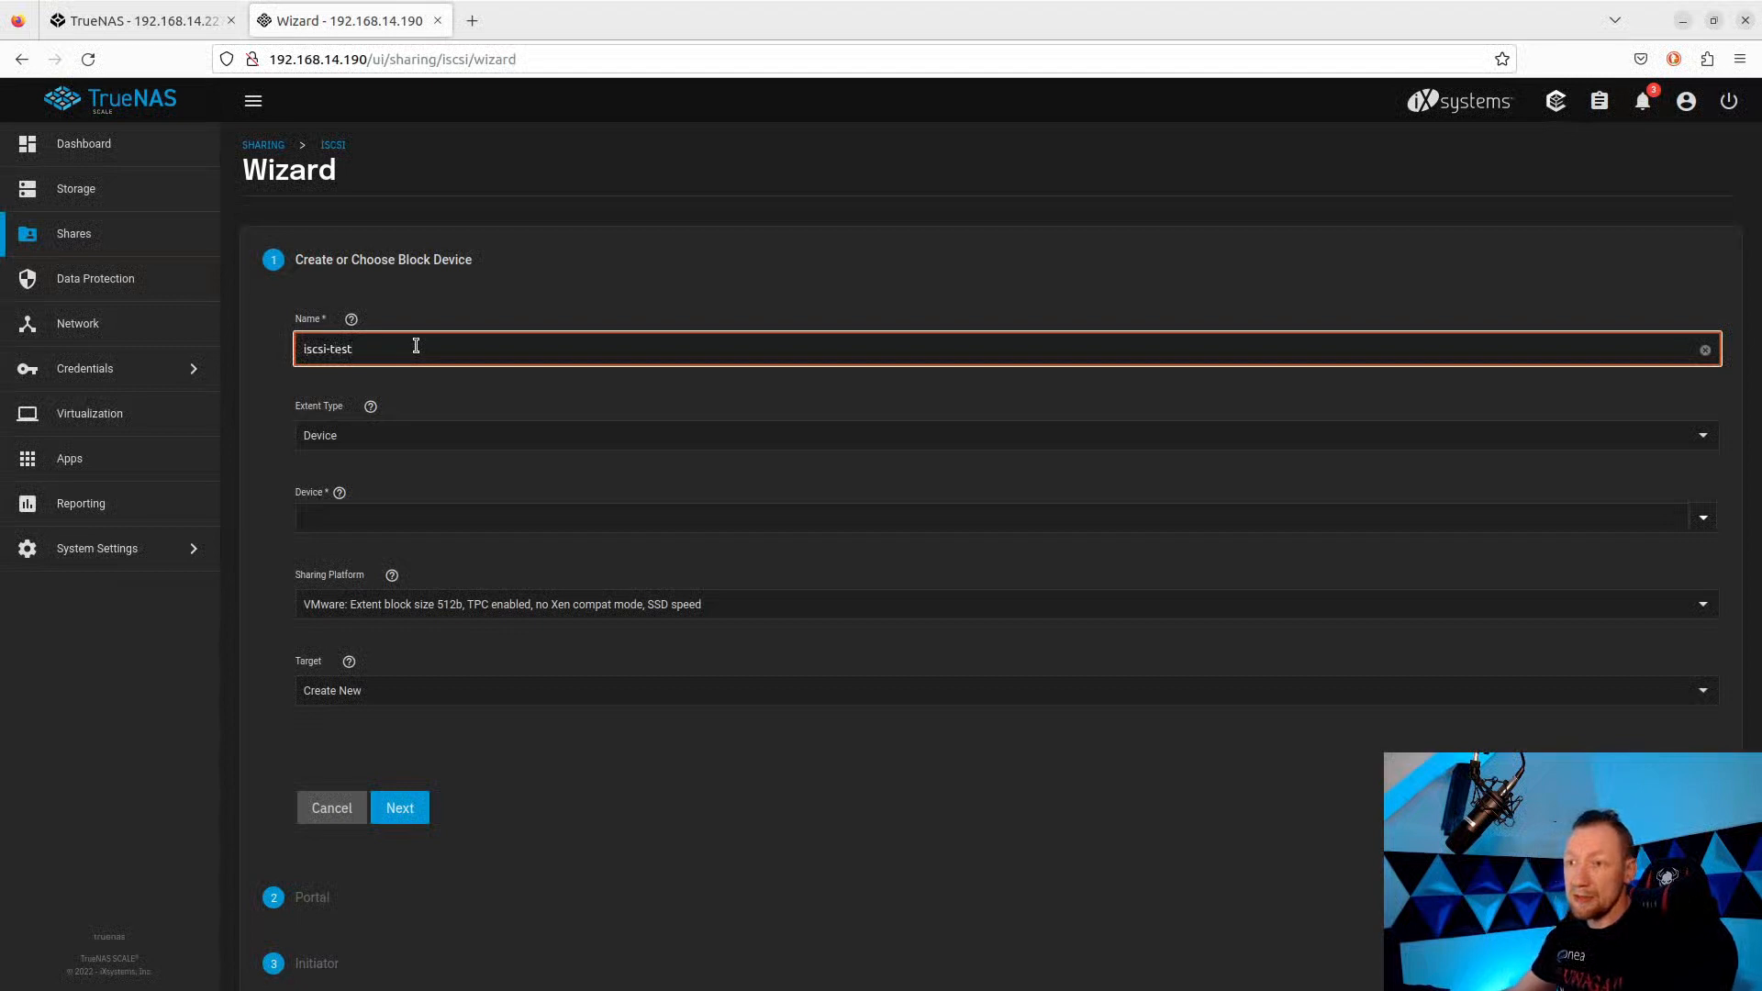
# Keep extent type Device, select zvol/test-pool/iscsi, and choose the Modern OS platform.
pyautogui.click(393, 444)
pyautogui.click(396, 444)
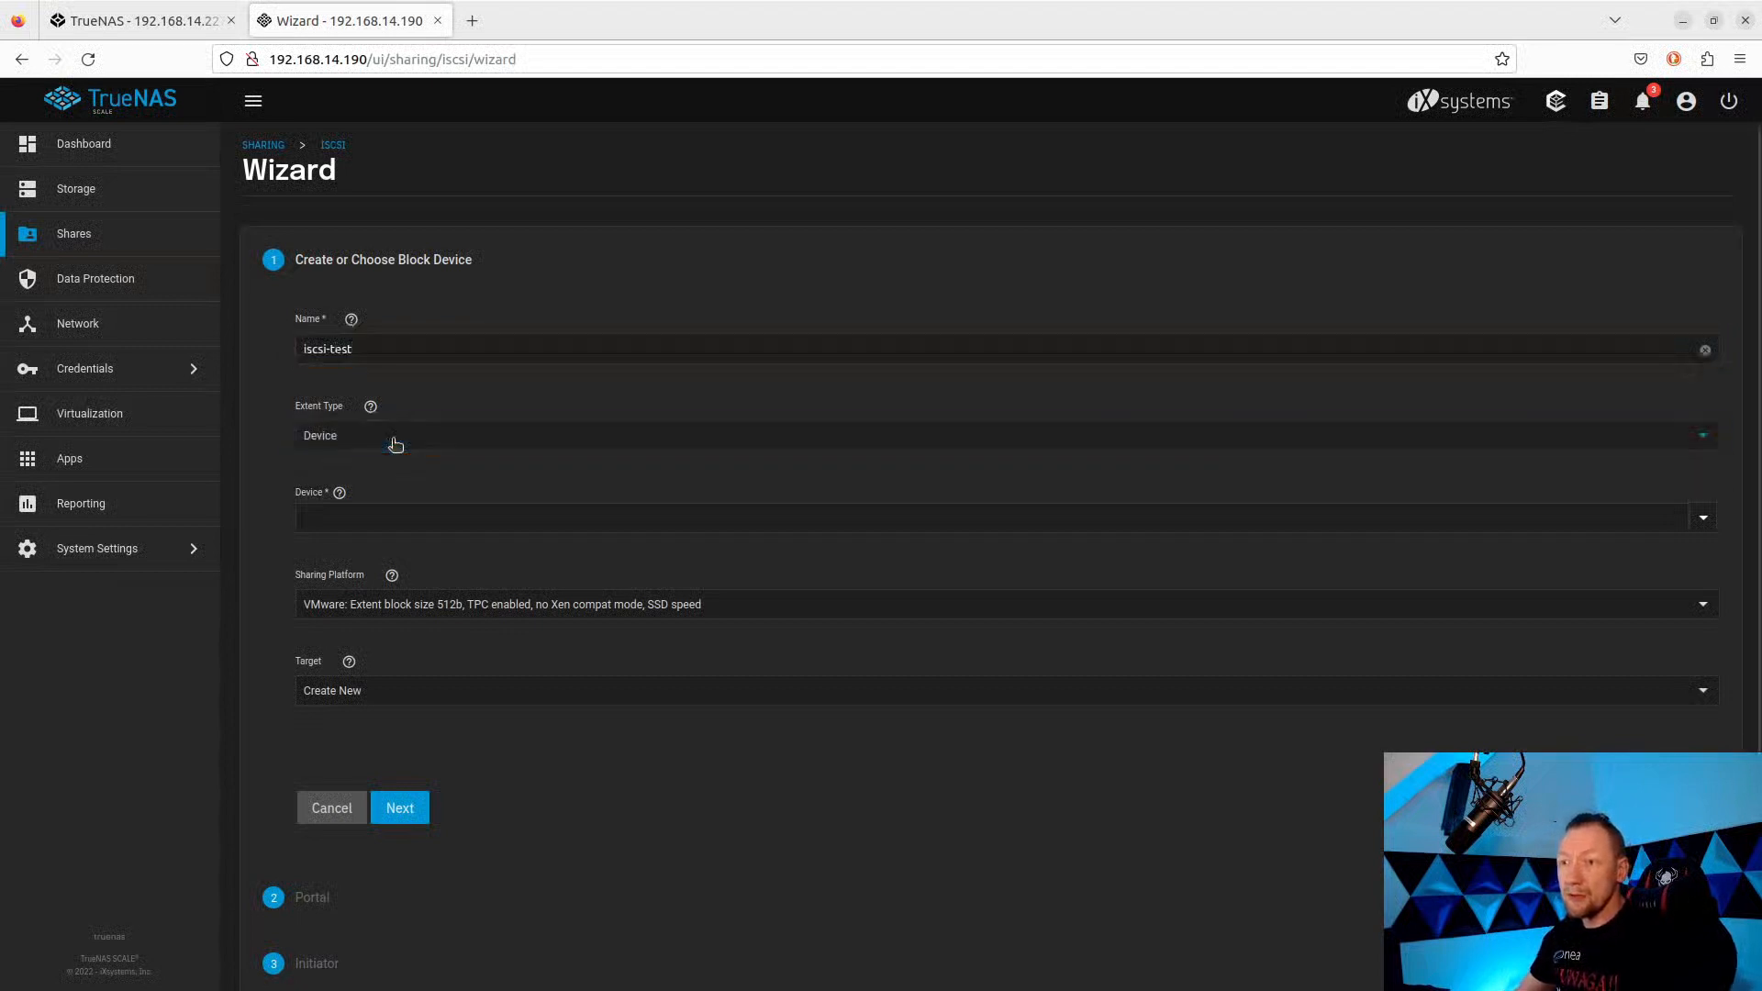
pyautogui.click(1708, 525)
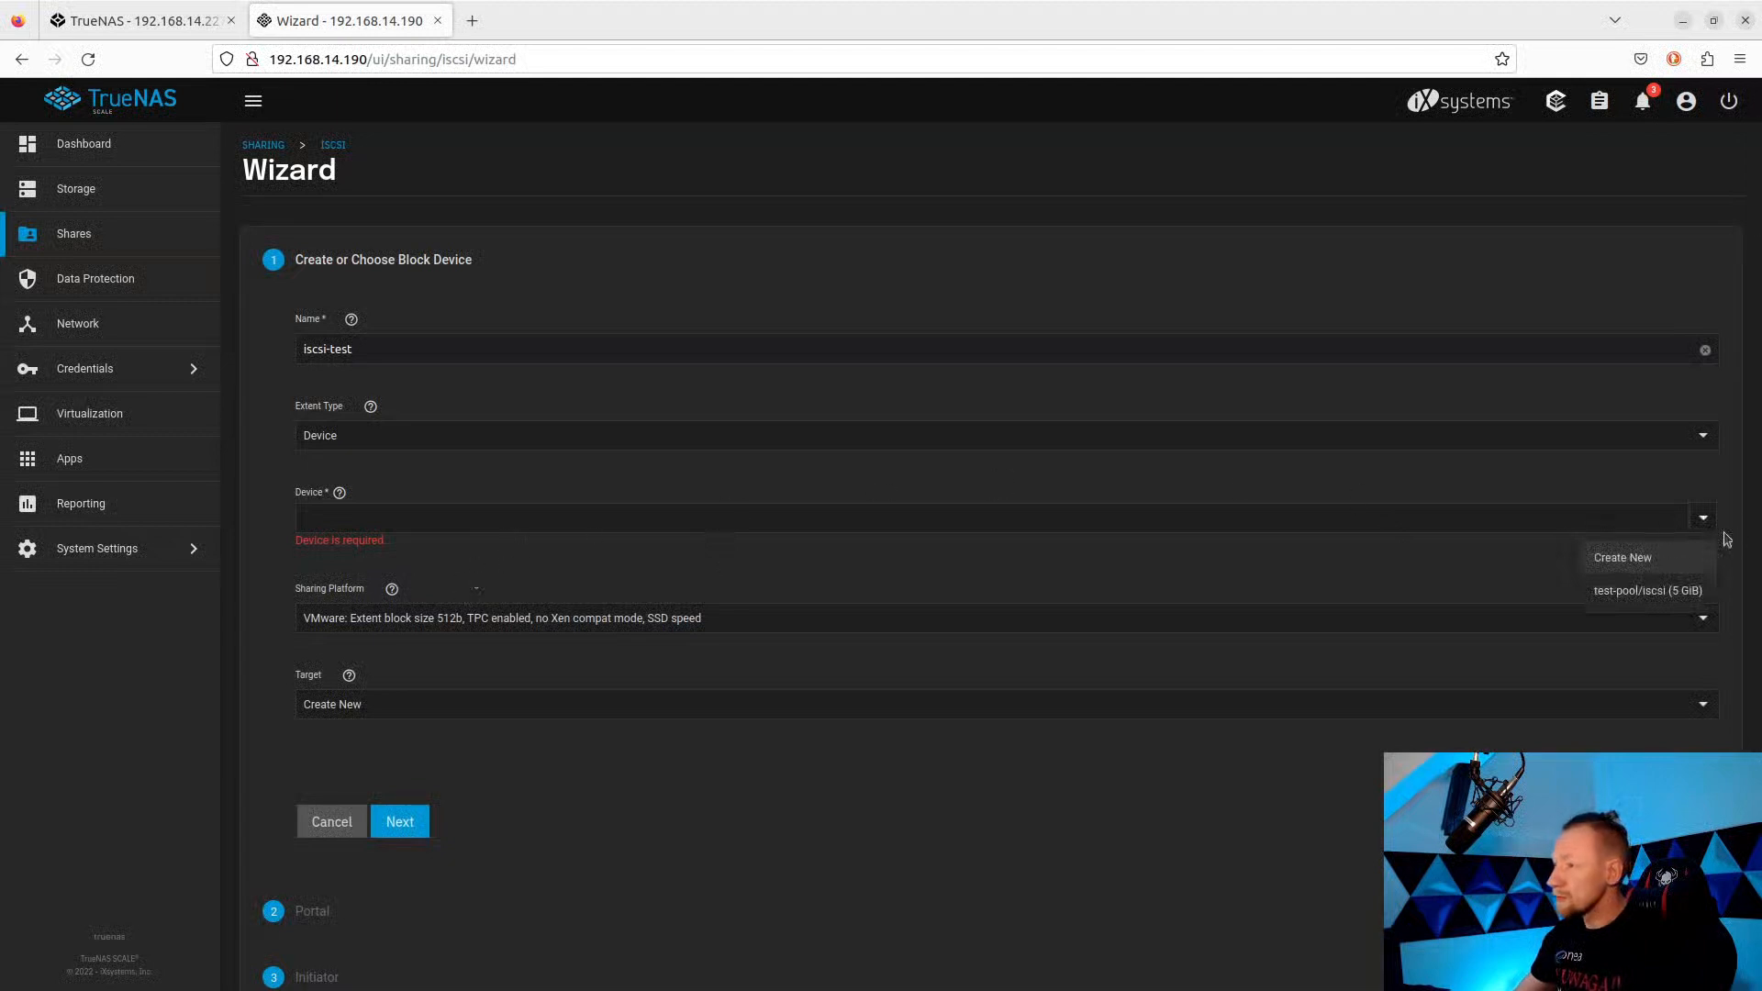
pyautogui.click(1633, 598)
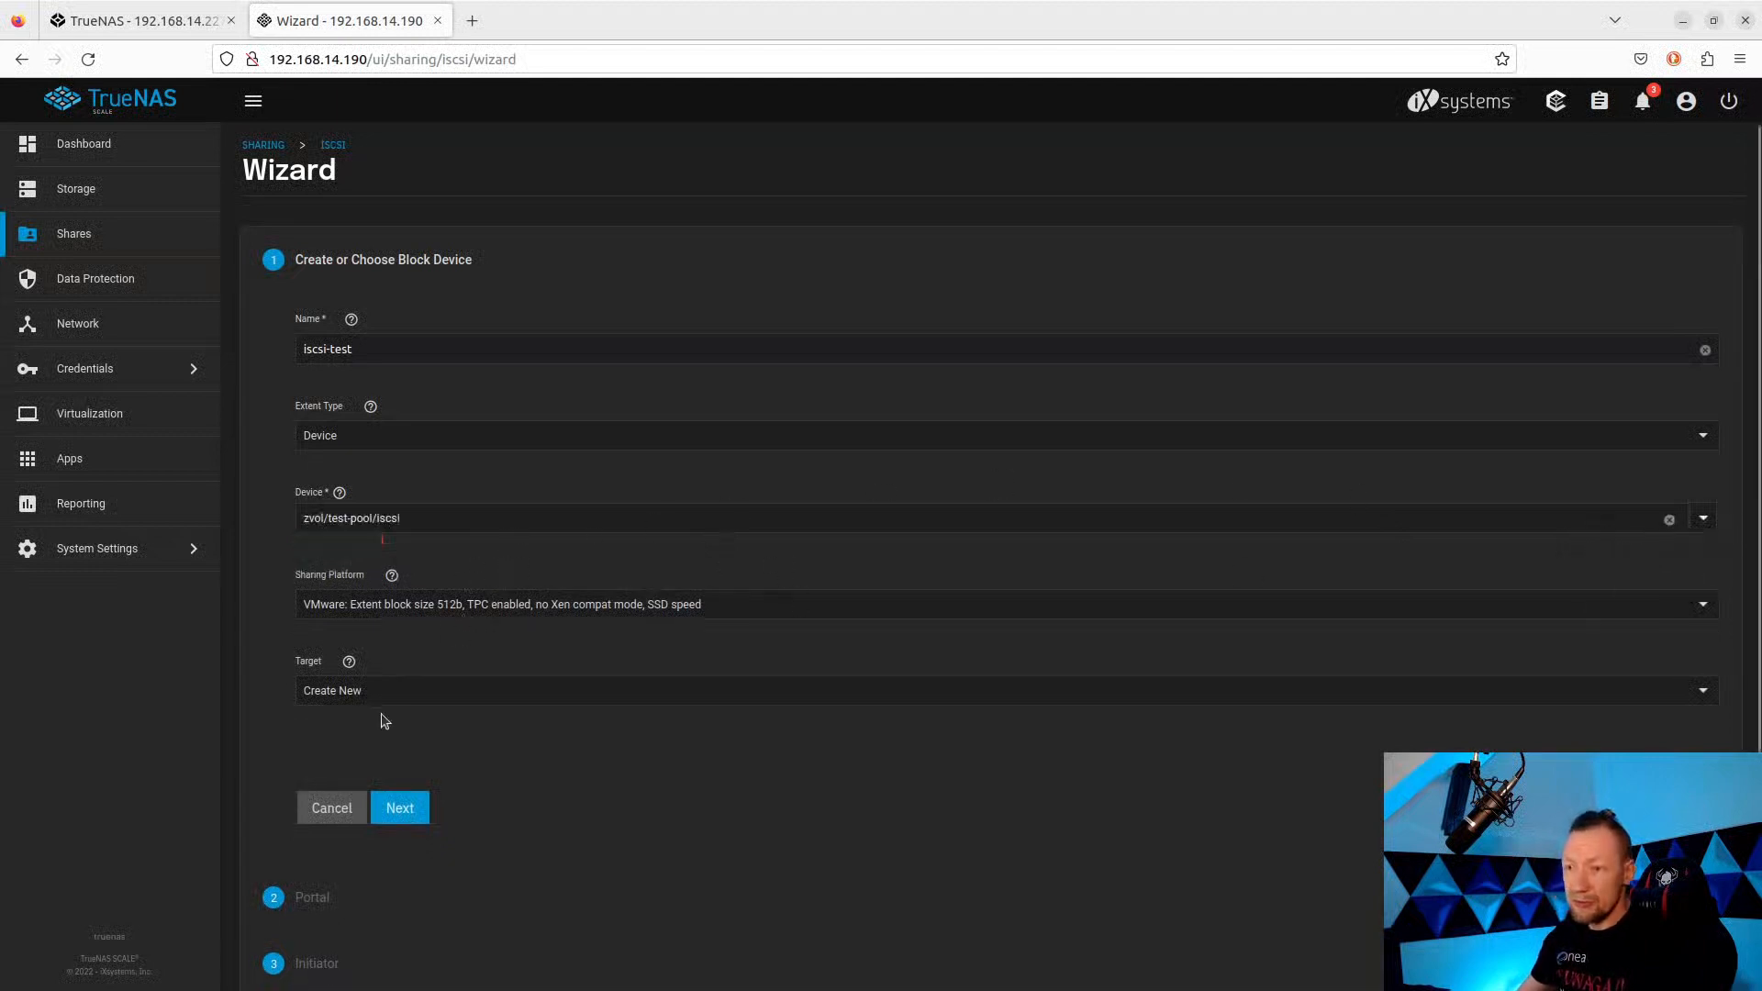
pyautogui.click(409, 613)
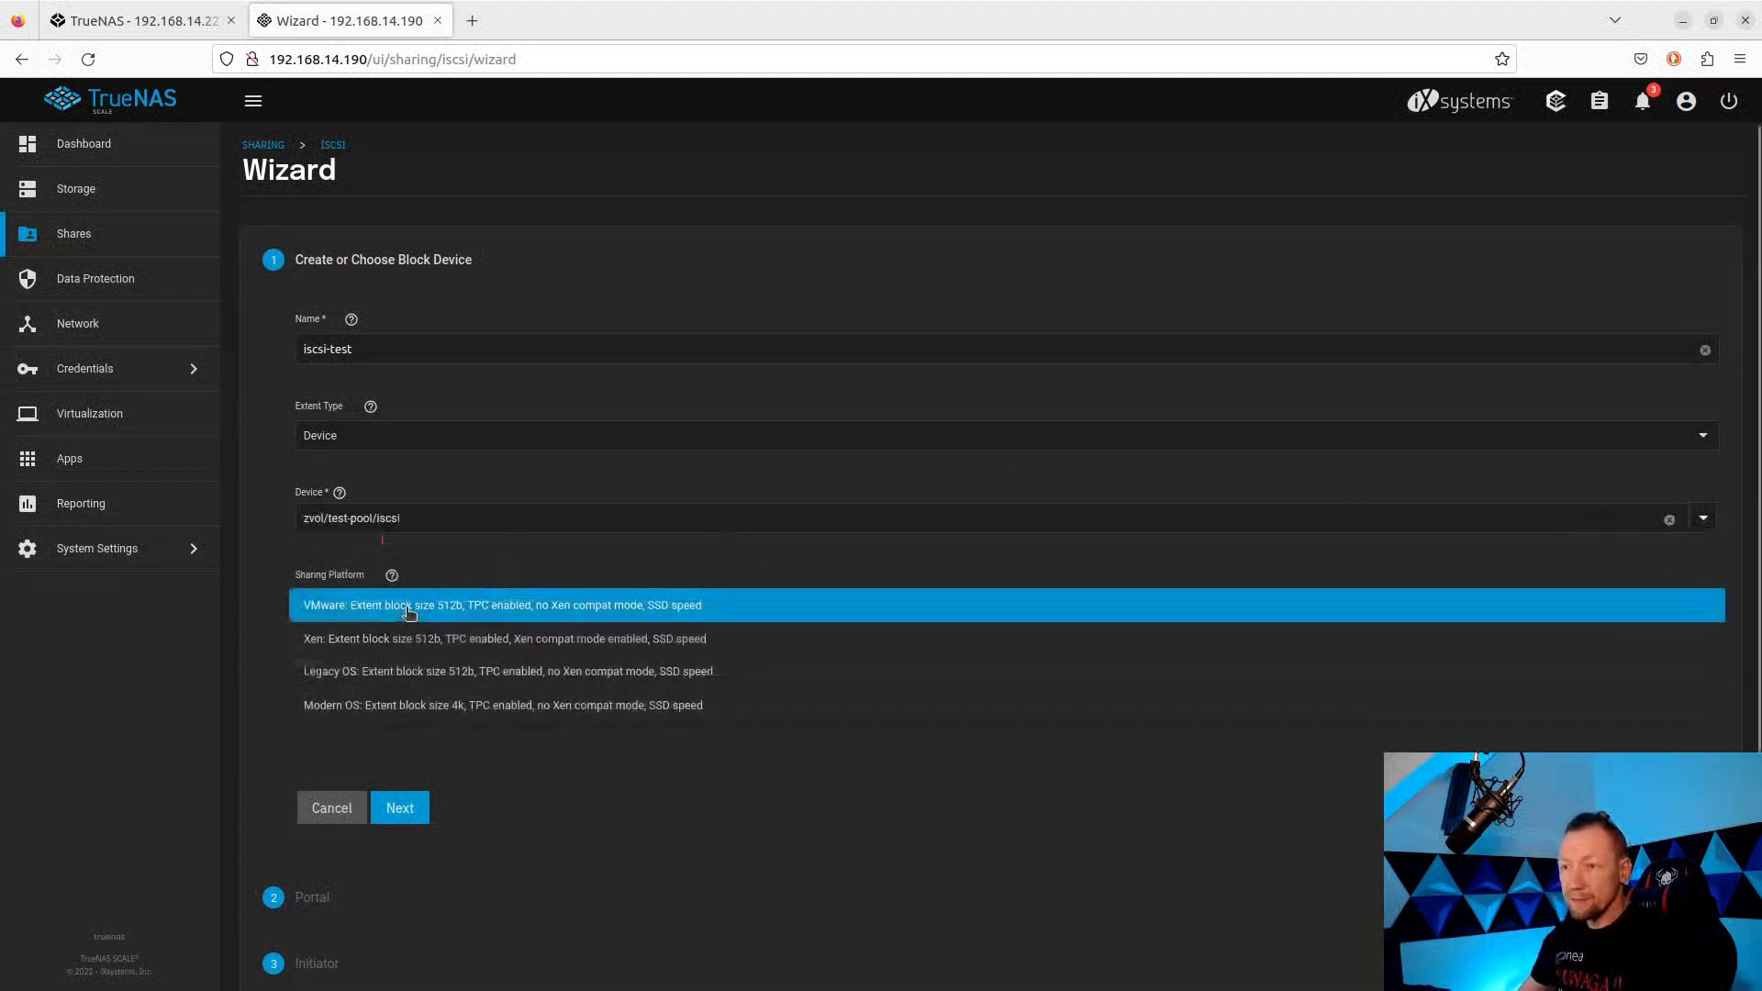
pyautogui.click(401, 608)
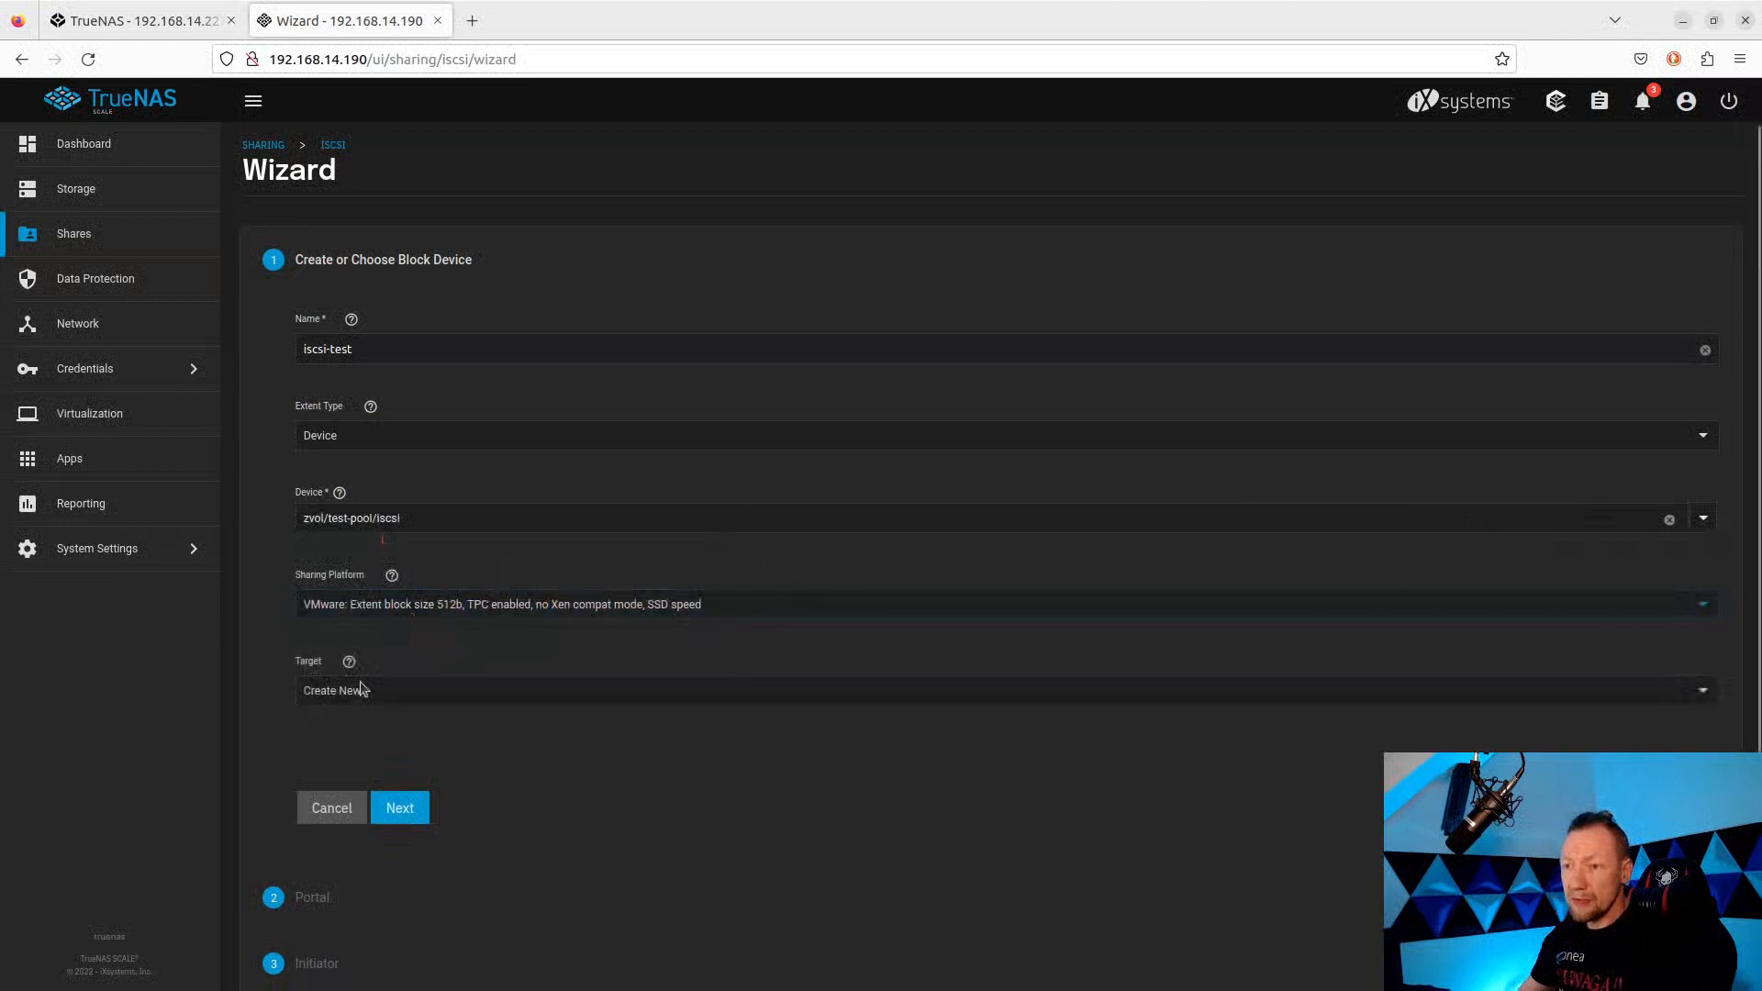
pyautogui.click(362, 608)
pyautogui.click(333, 723)
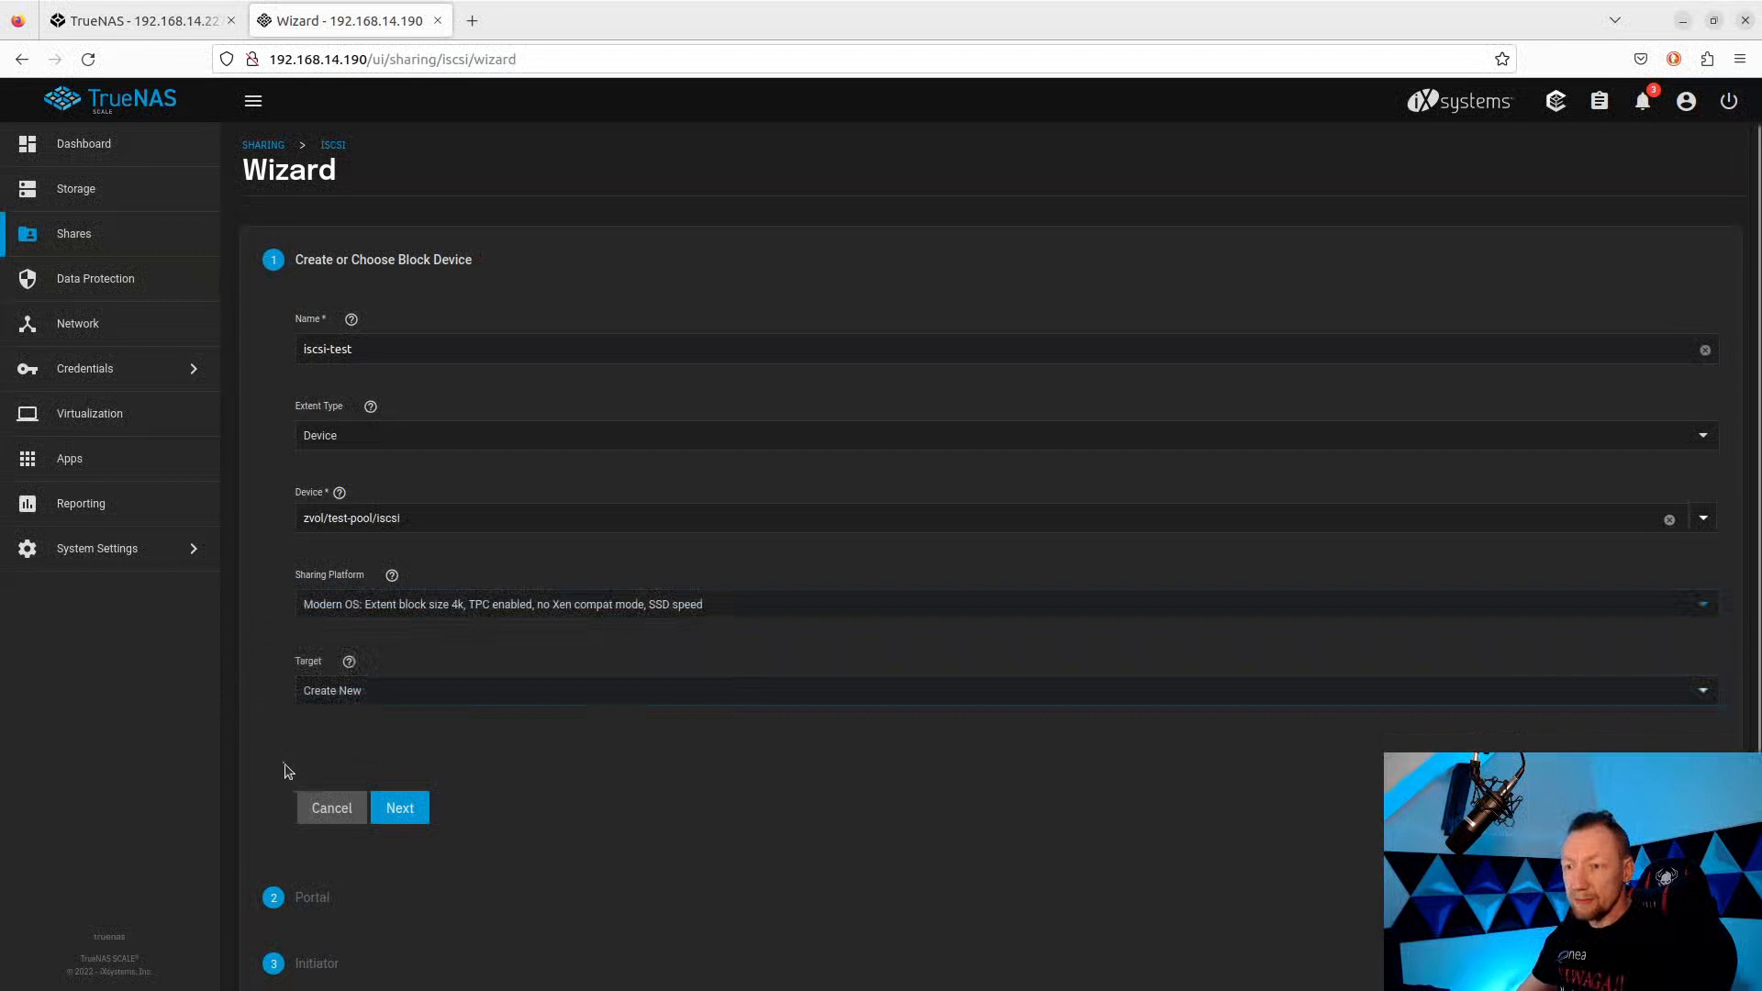
pyautogui.scroll(-1, 292, 767)
pyautogui.click(408, 721)
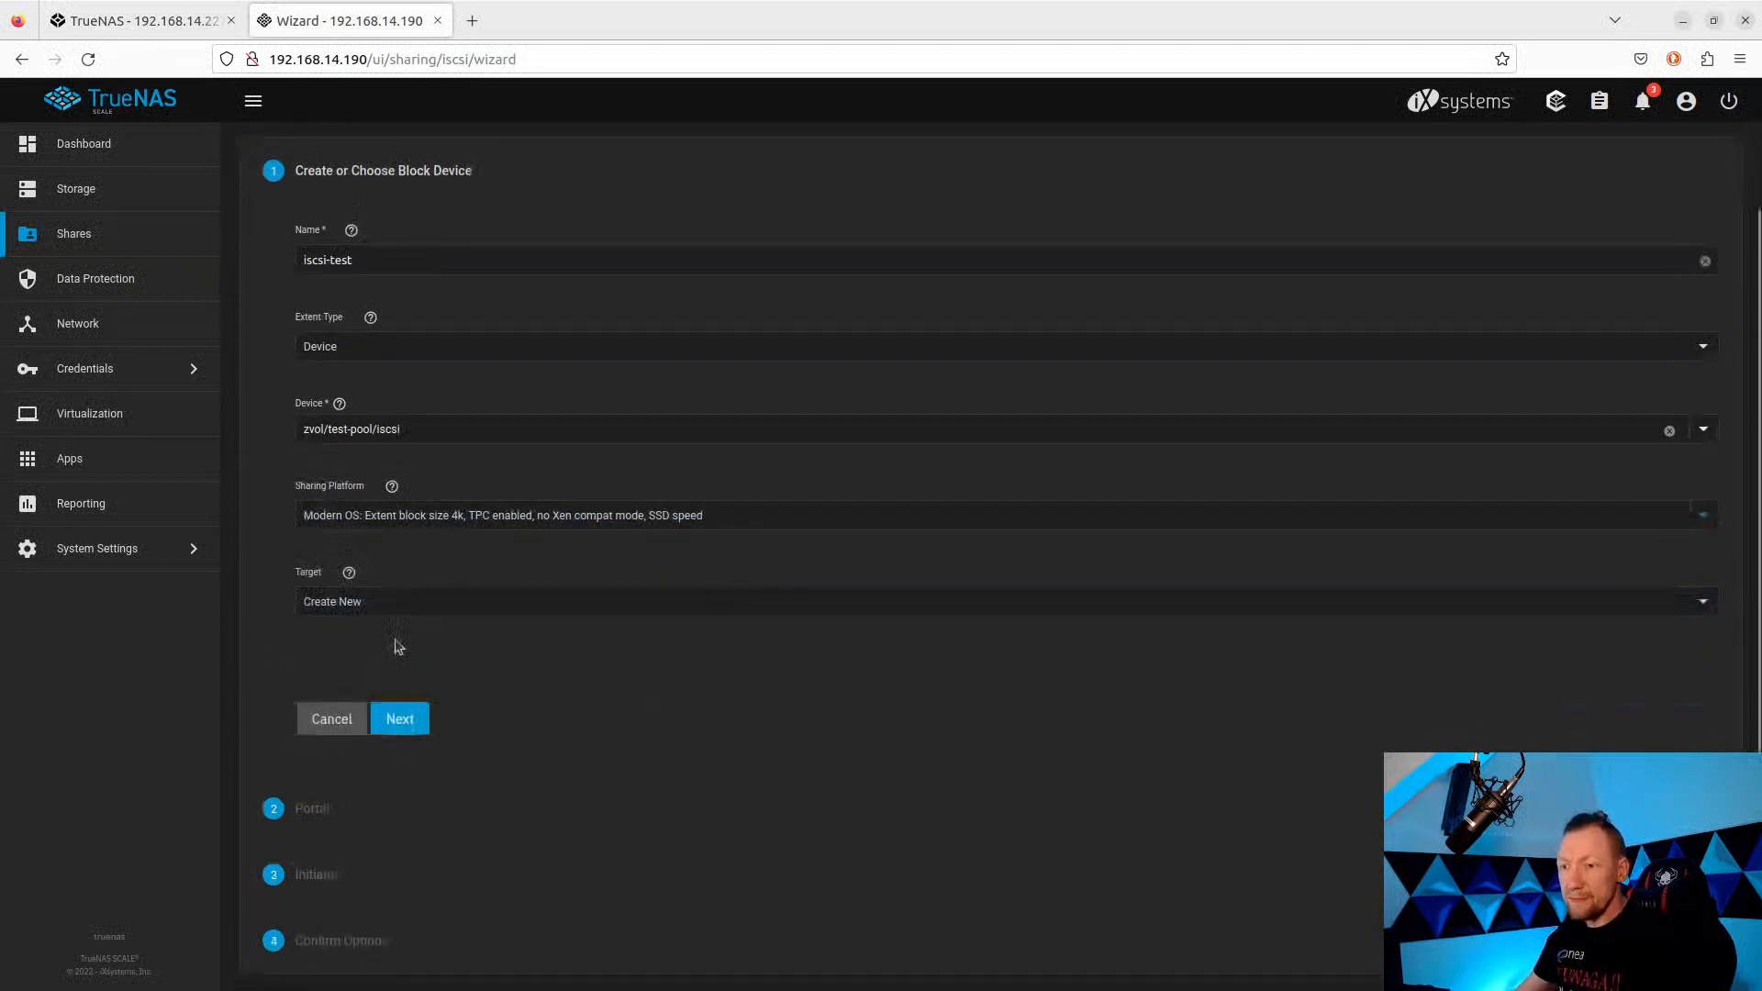
# Create a new portal with a listen address of 0.0.0.0.
pyautogui.click(410, 722)
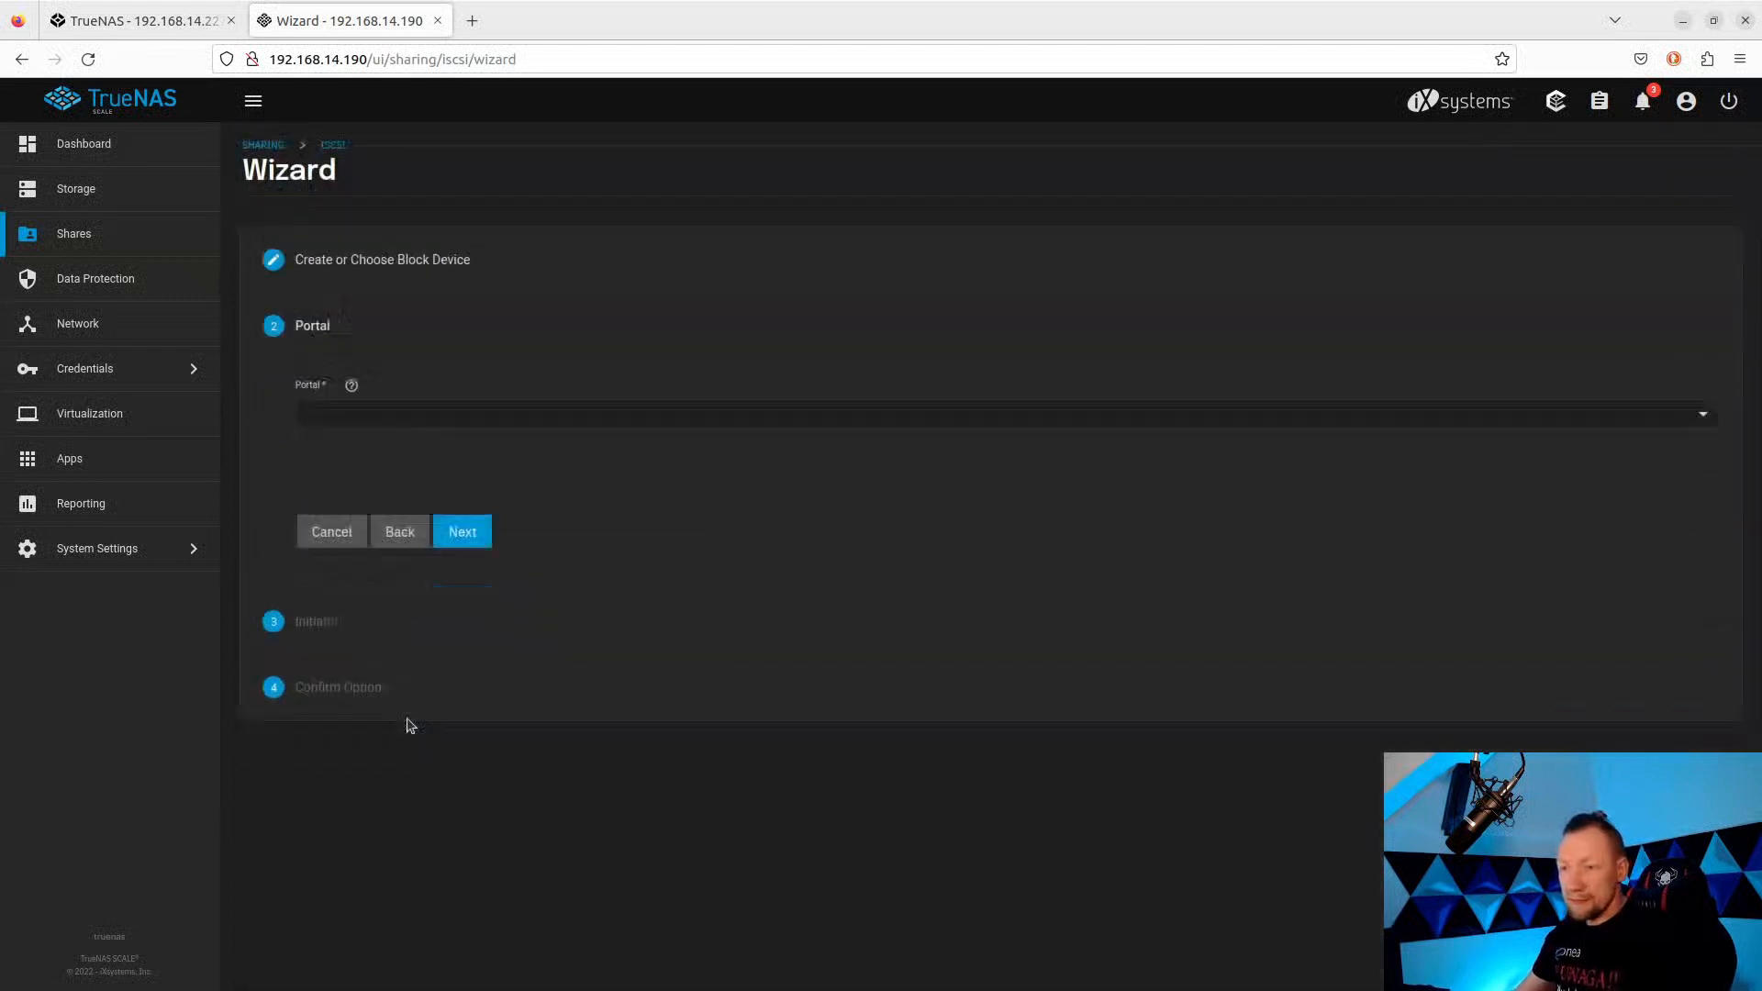
pyautogui.click(374, 415)
pyautogui.click(372, 414)
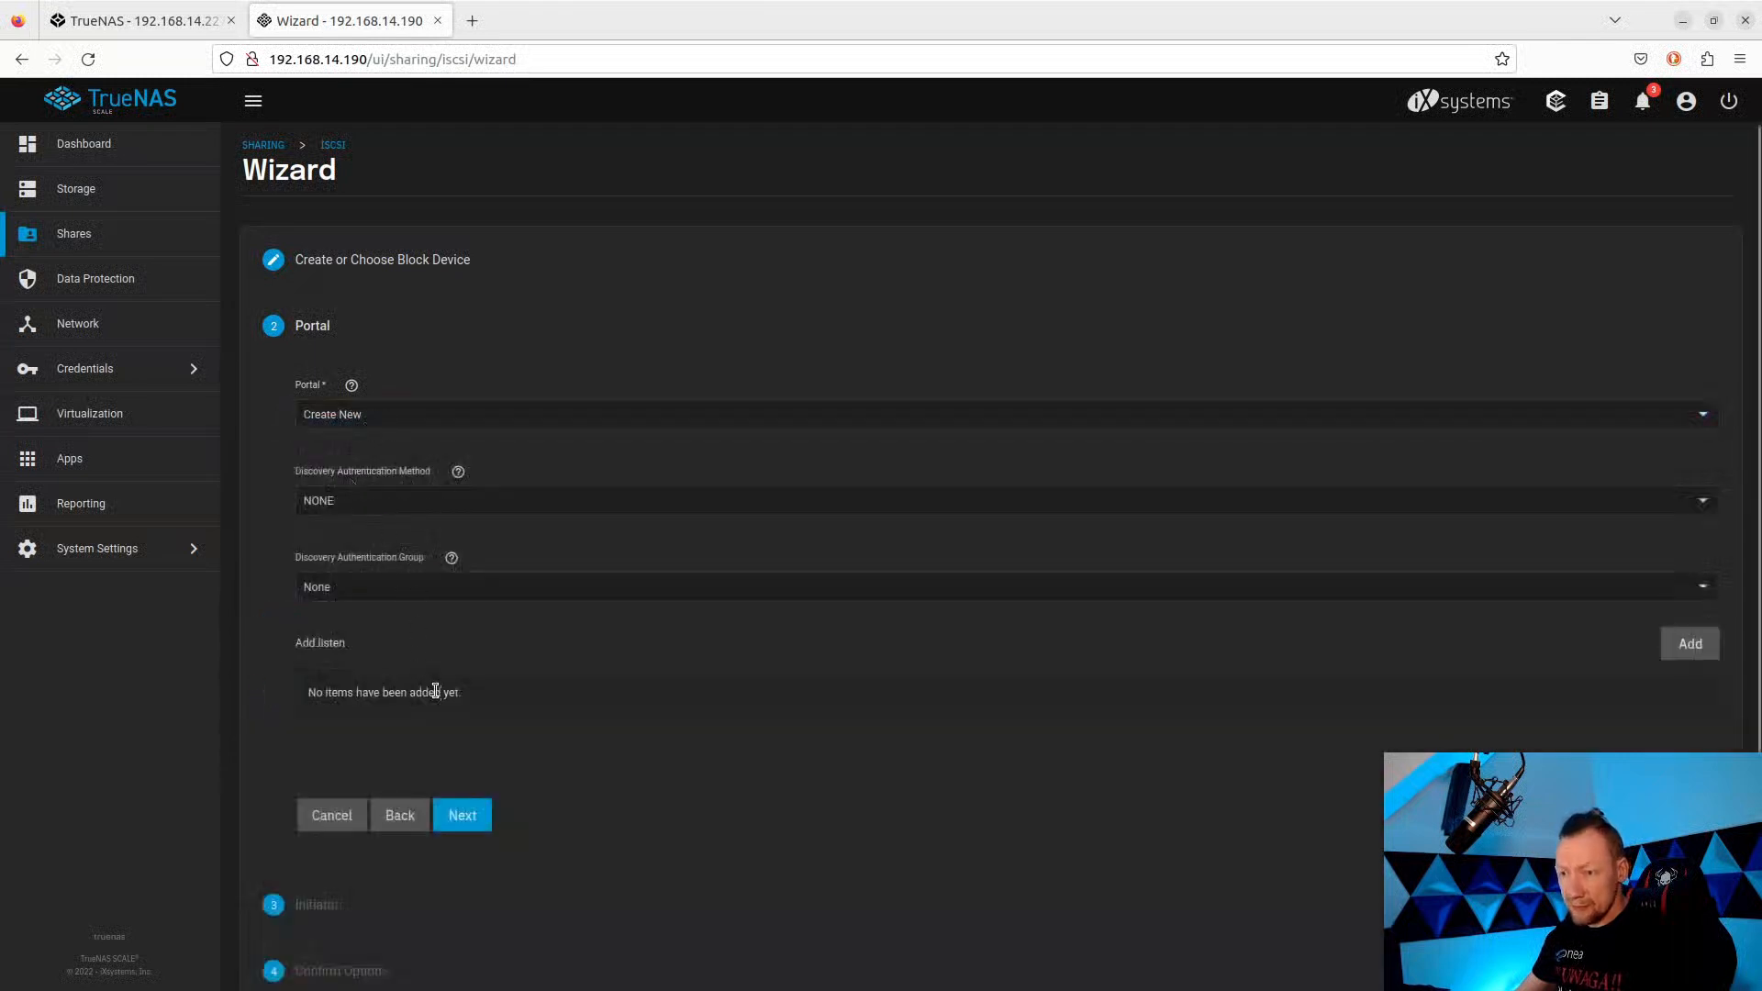
pyautogui.click(1689, 648)
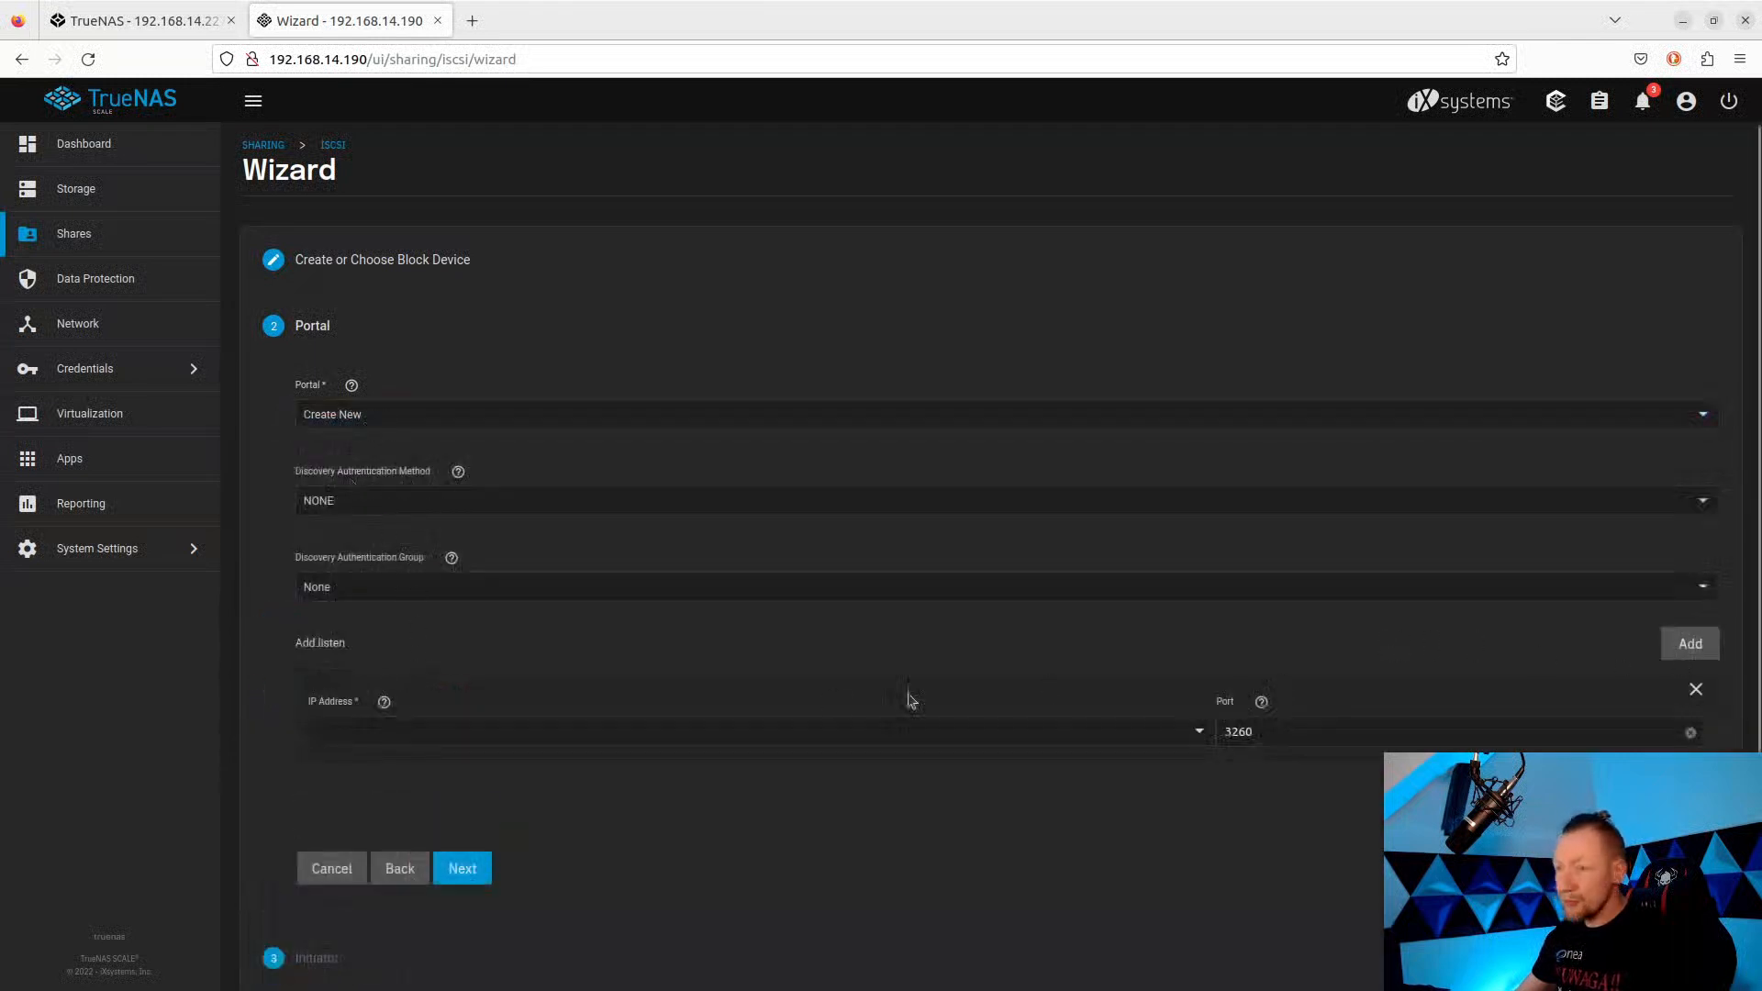
pyautogui.click(1201, 734)
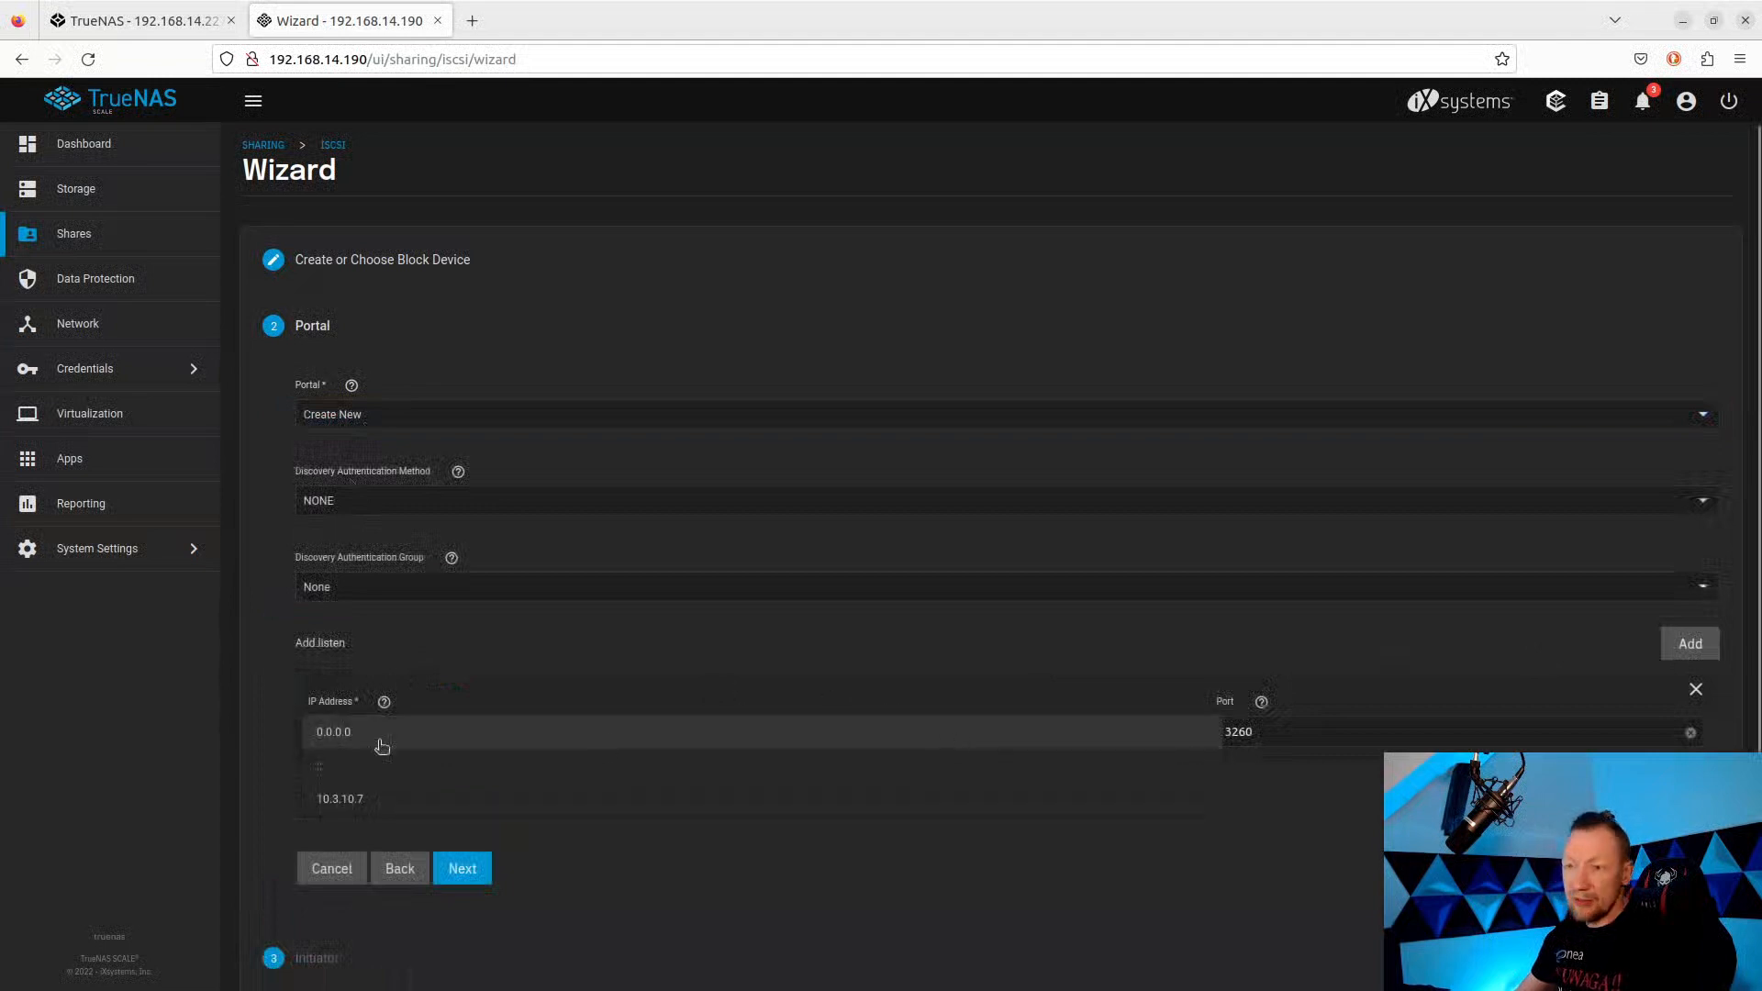
pyautogui.click(346, 798)
# Pass the initiator step, save the iSCSI share, and save the global target configuration.
pyautogui.click(464, 867)
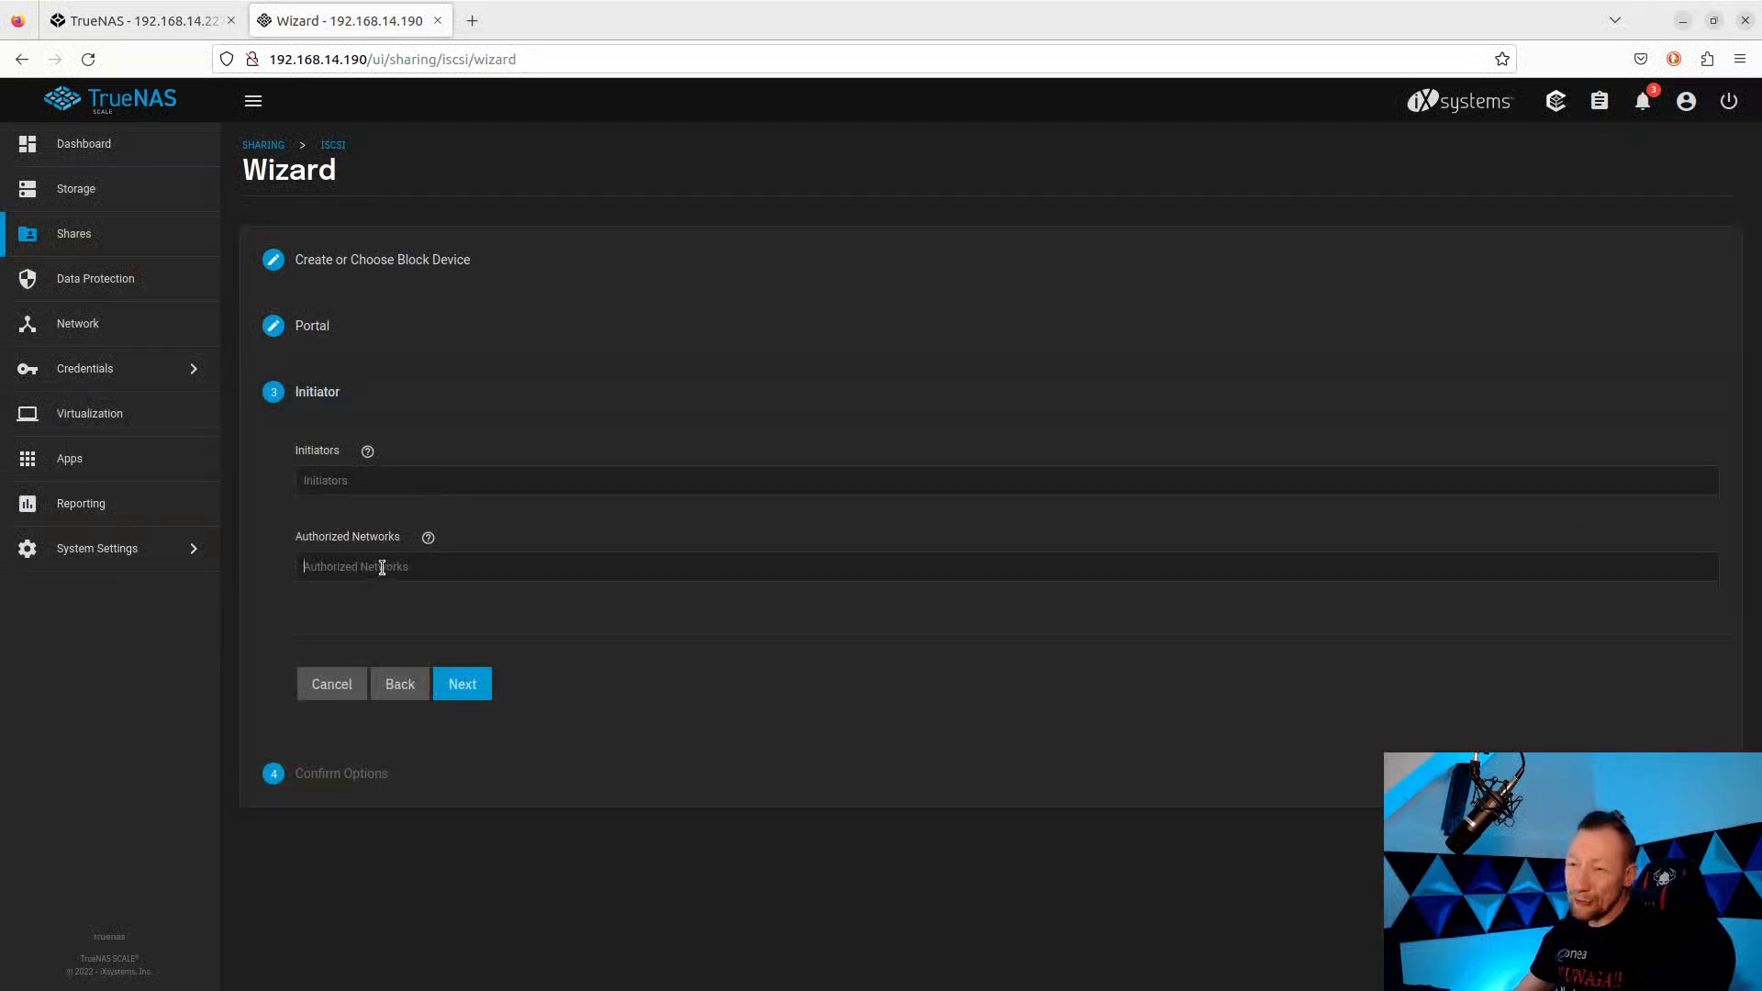
pyautogui.click(467, 693)
pyautogui.click(476, 719)
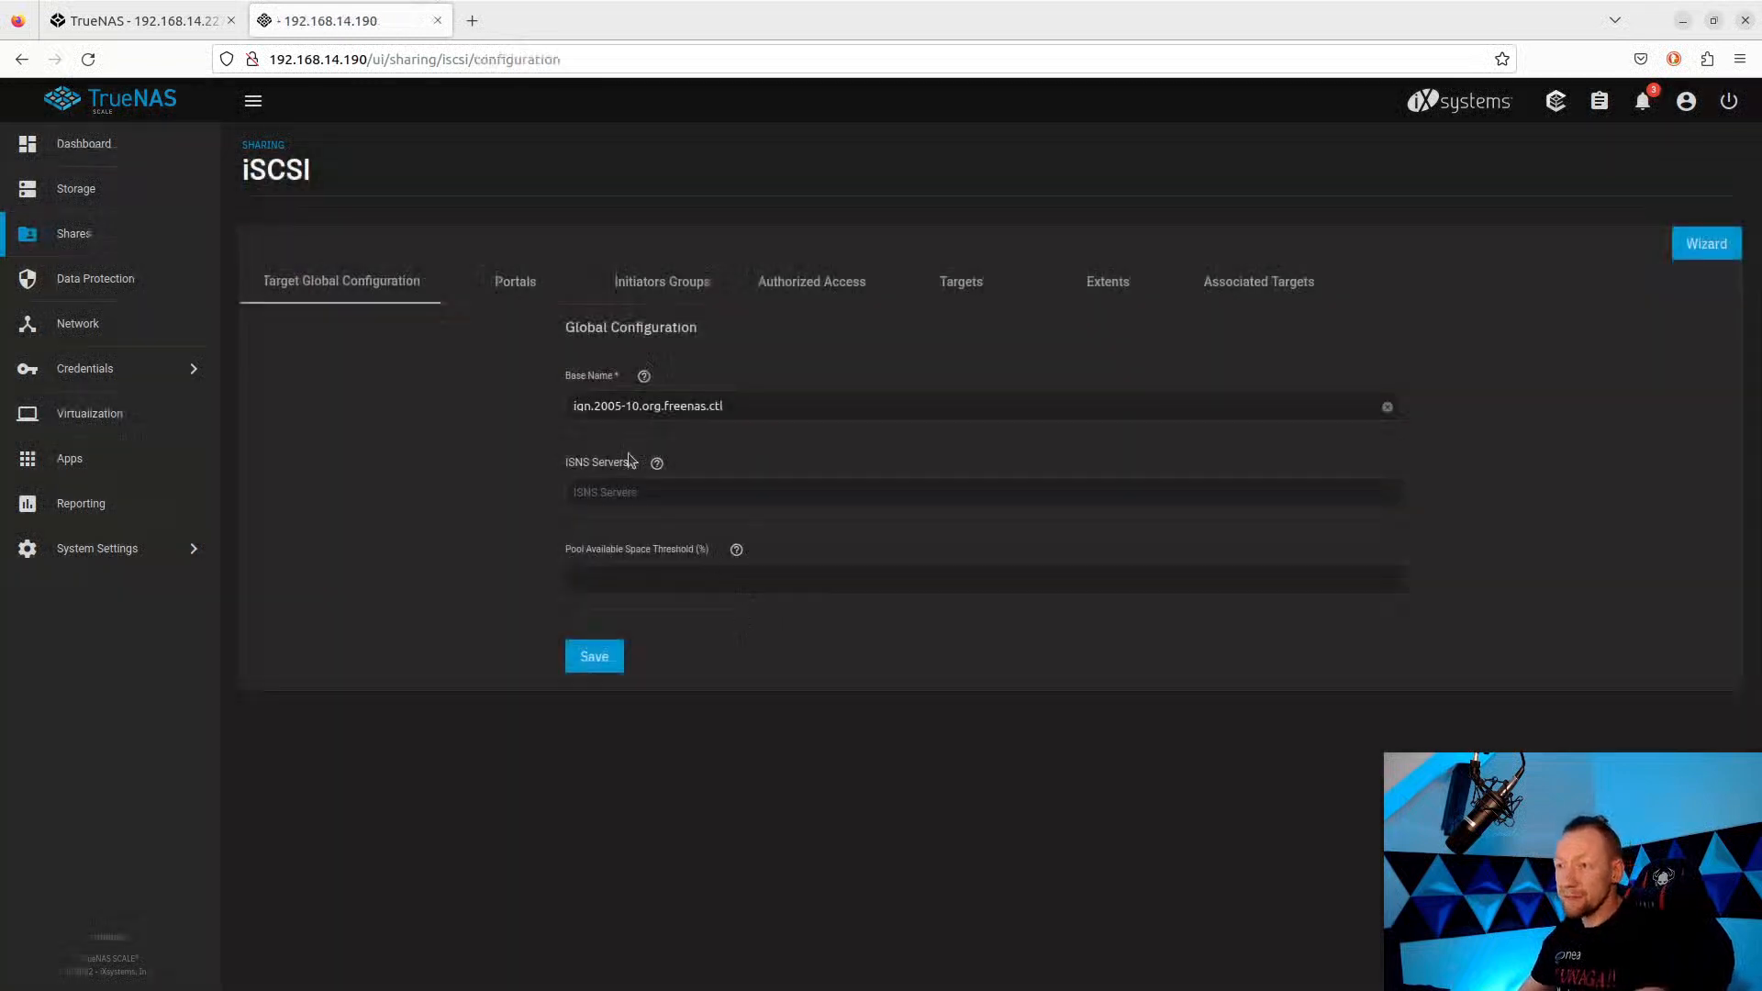
pyautogui.click(607, 659)
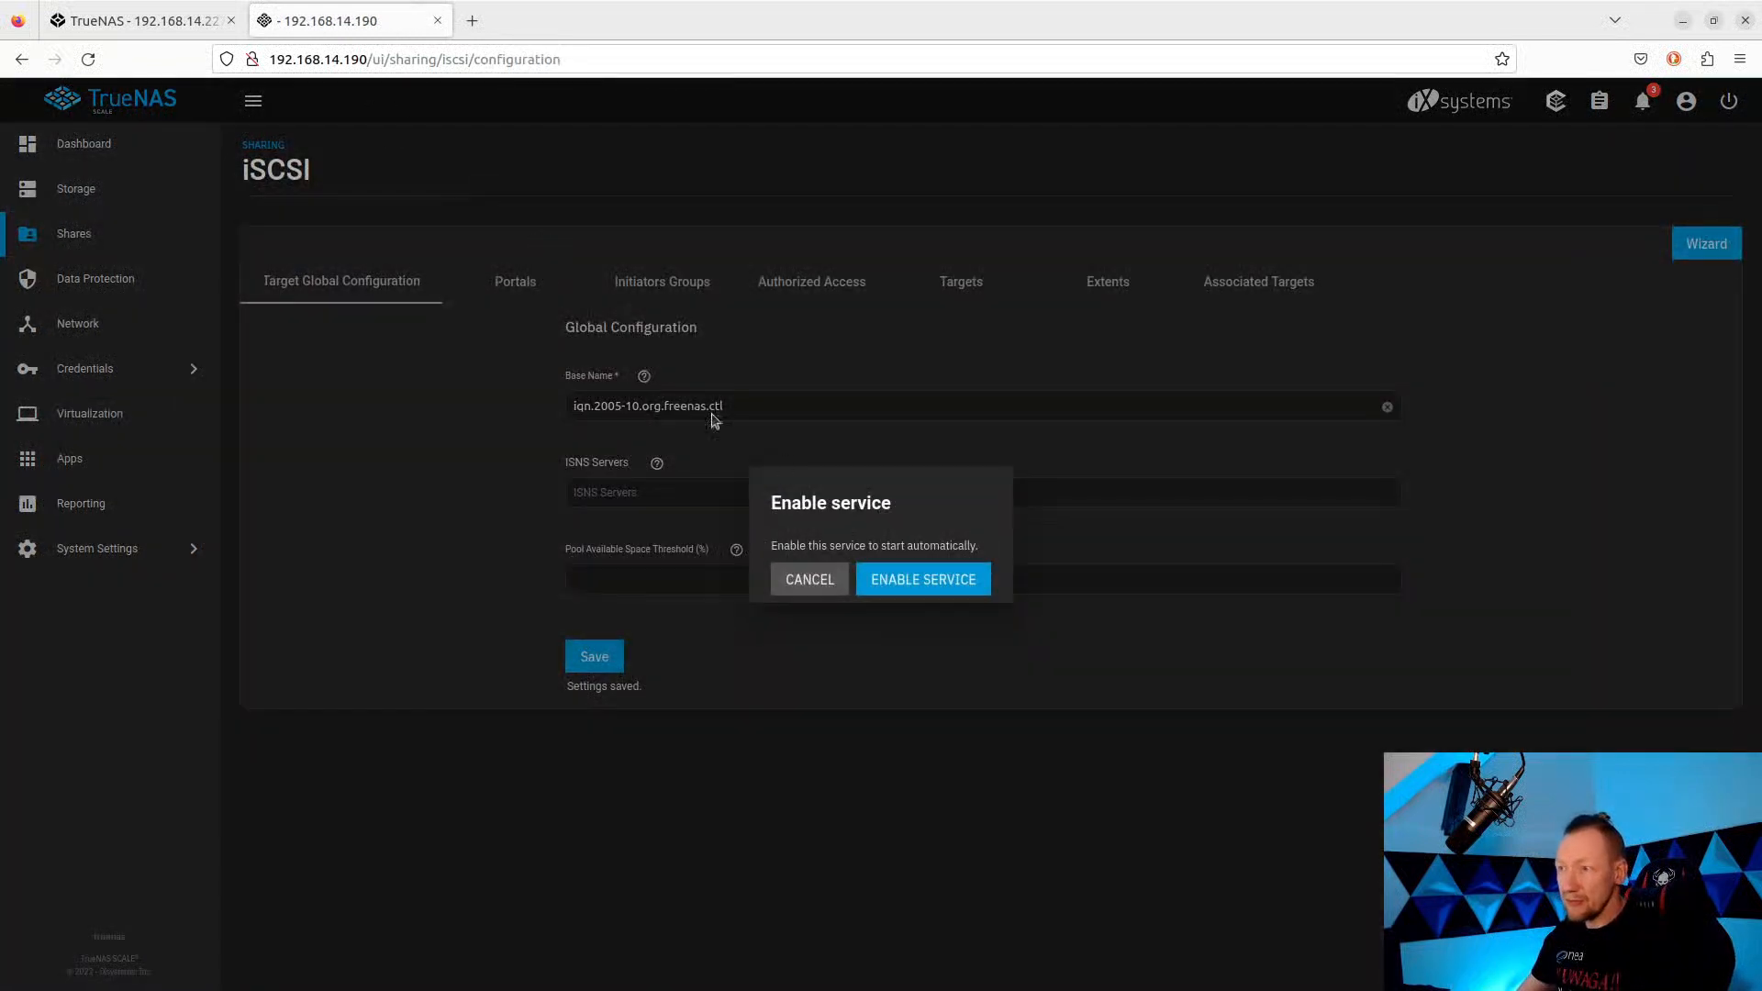
# Enable the iSCSI service, confirm it runs under System Settings > Services, and return to Dashboard.
pyautogui.click(891, 582)
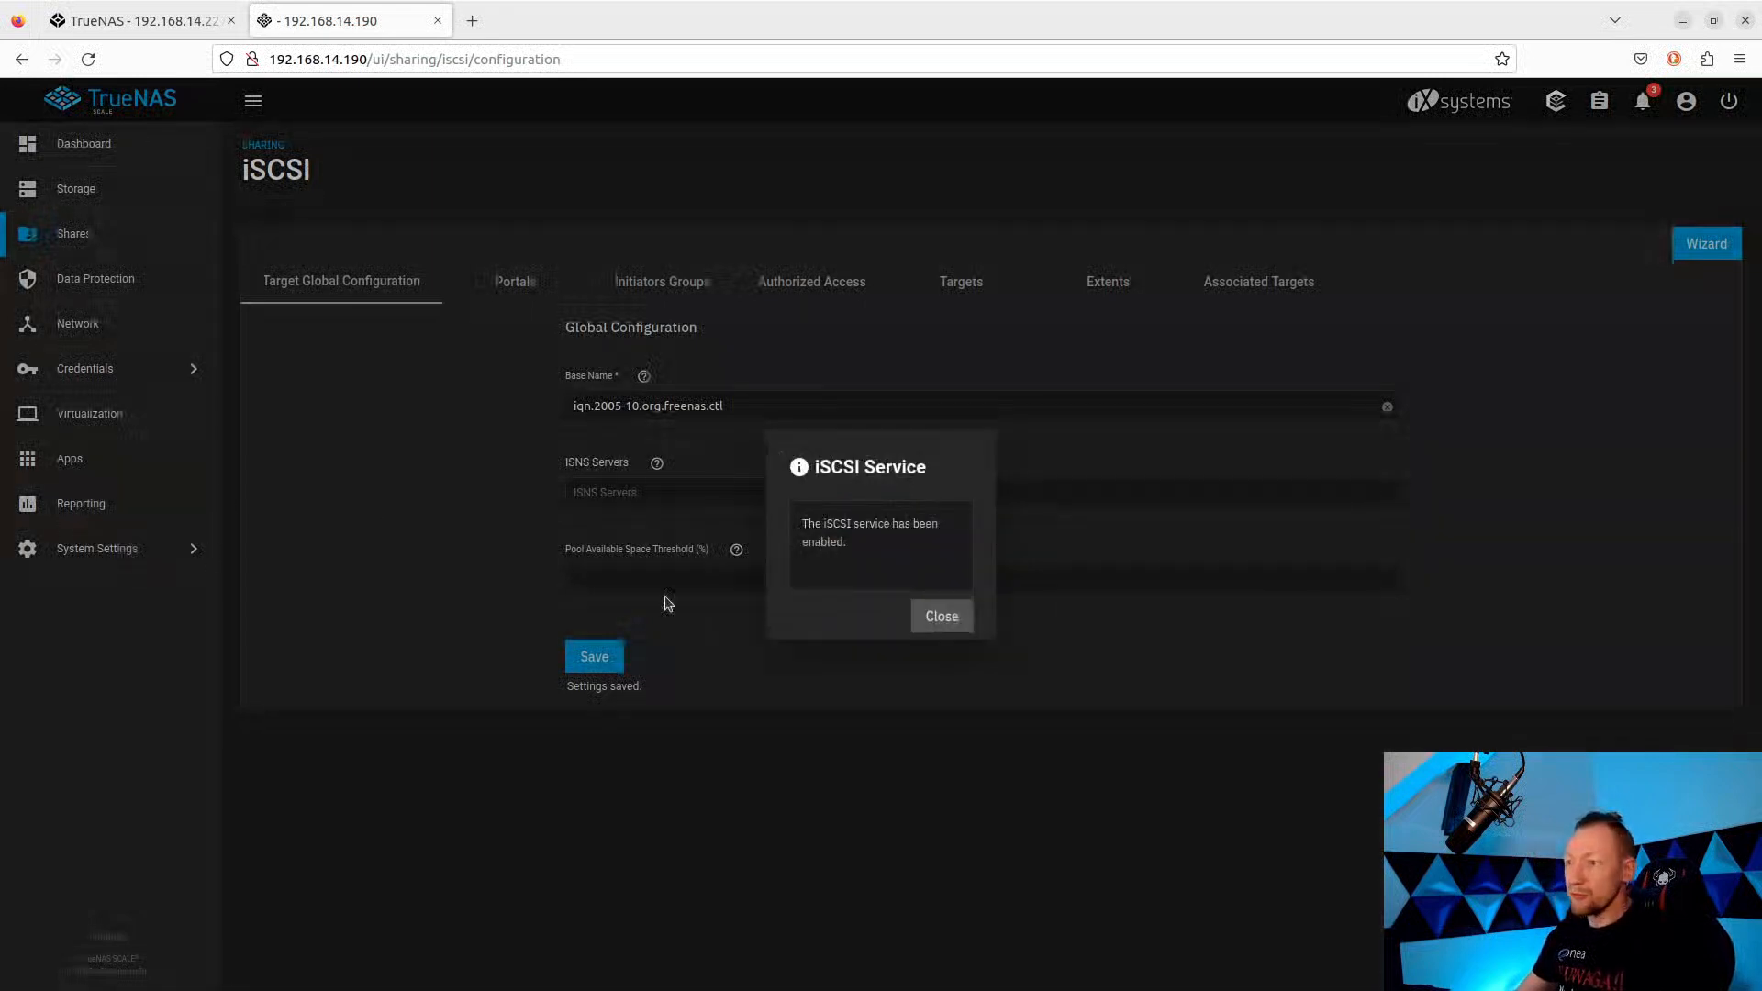
pyautogui.click(929, 615)
pyautogui.click(157, 551)
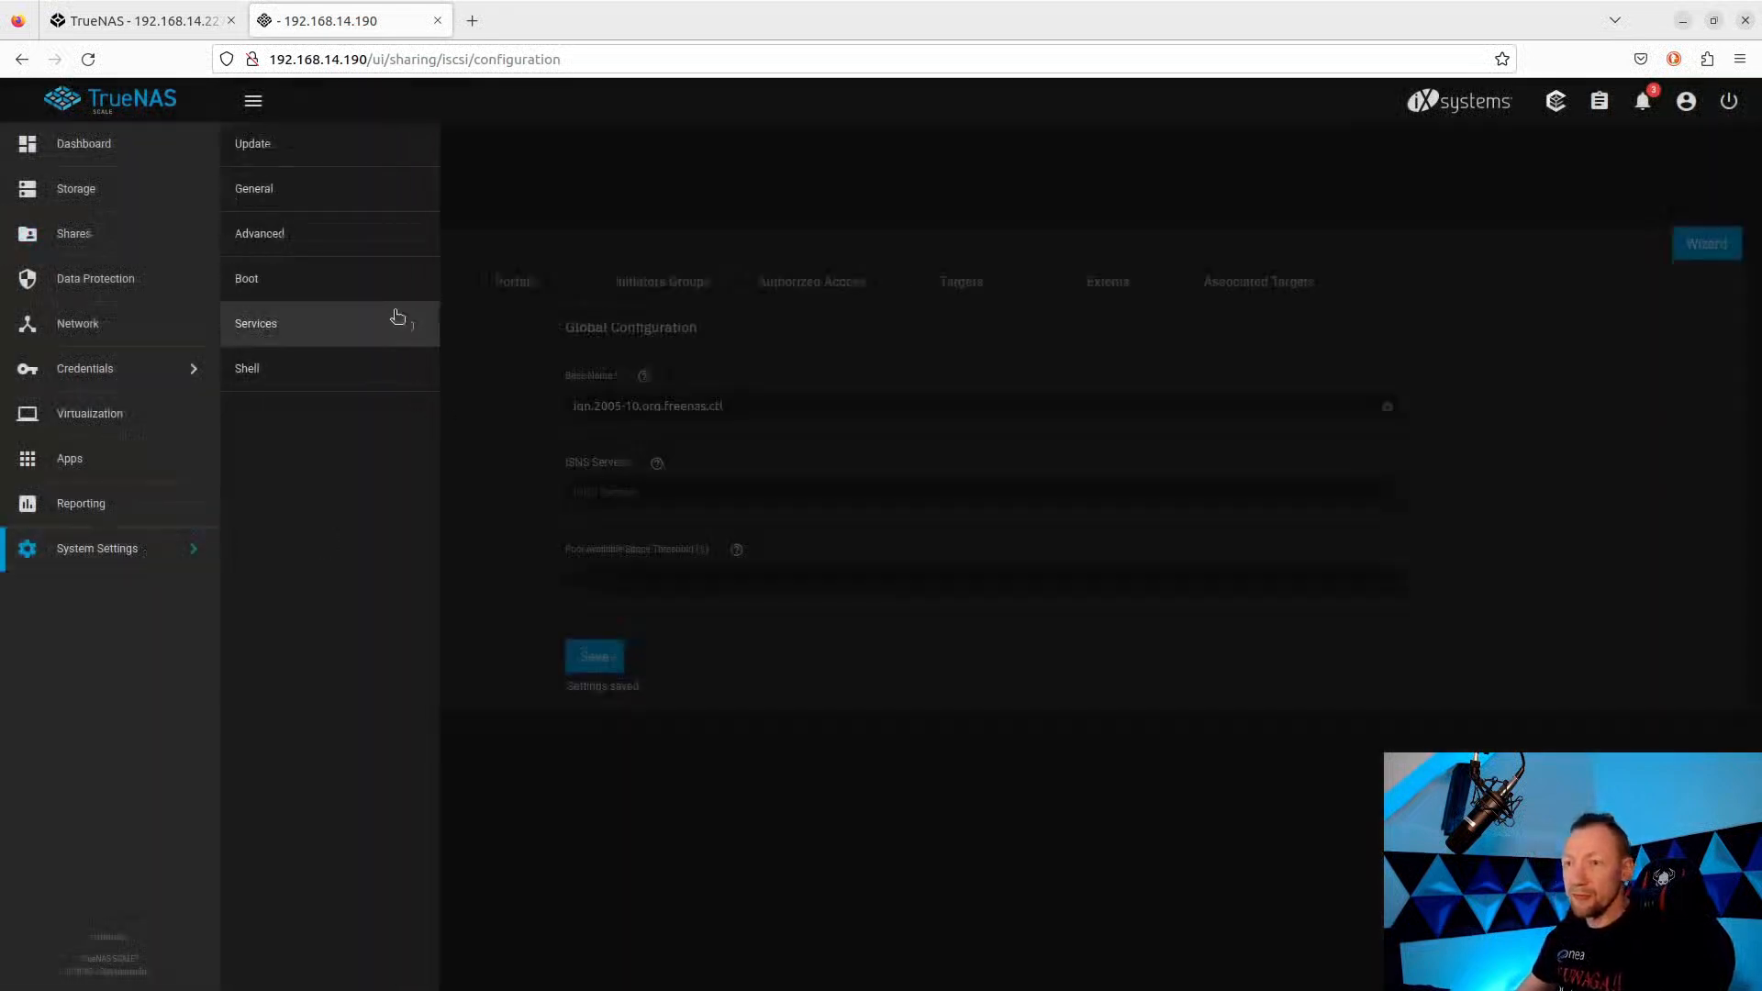
pyautogui.click(270, 332)
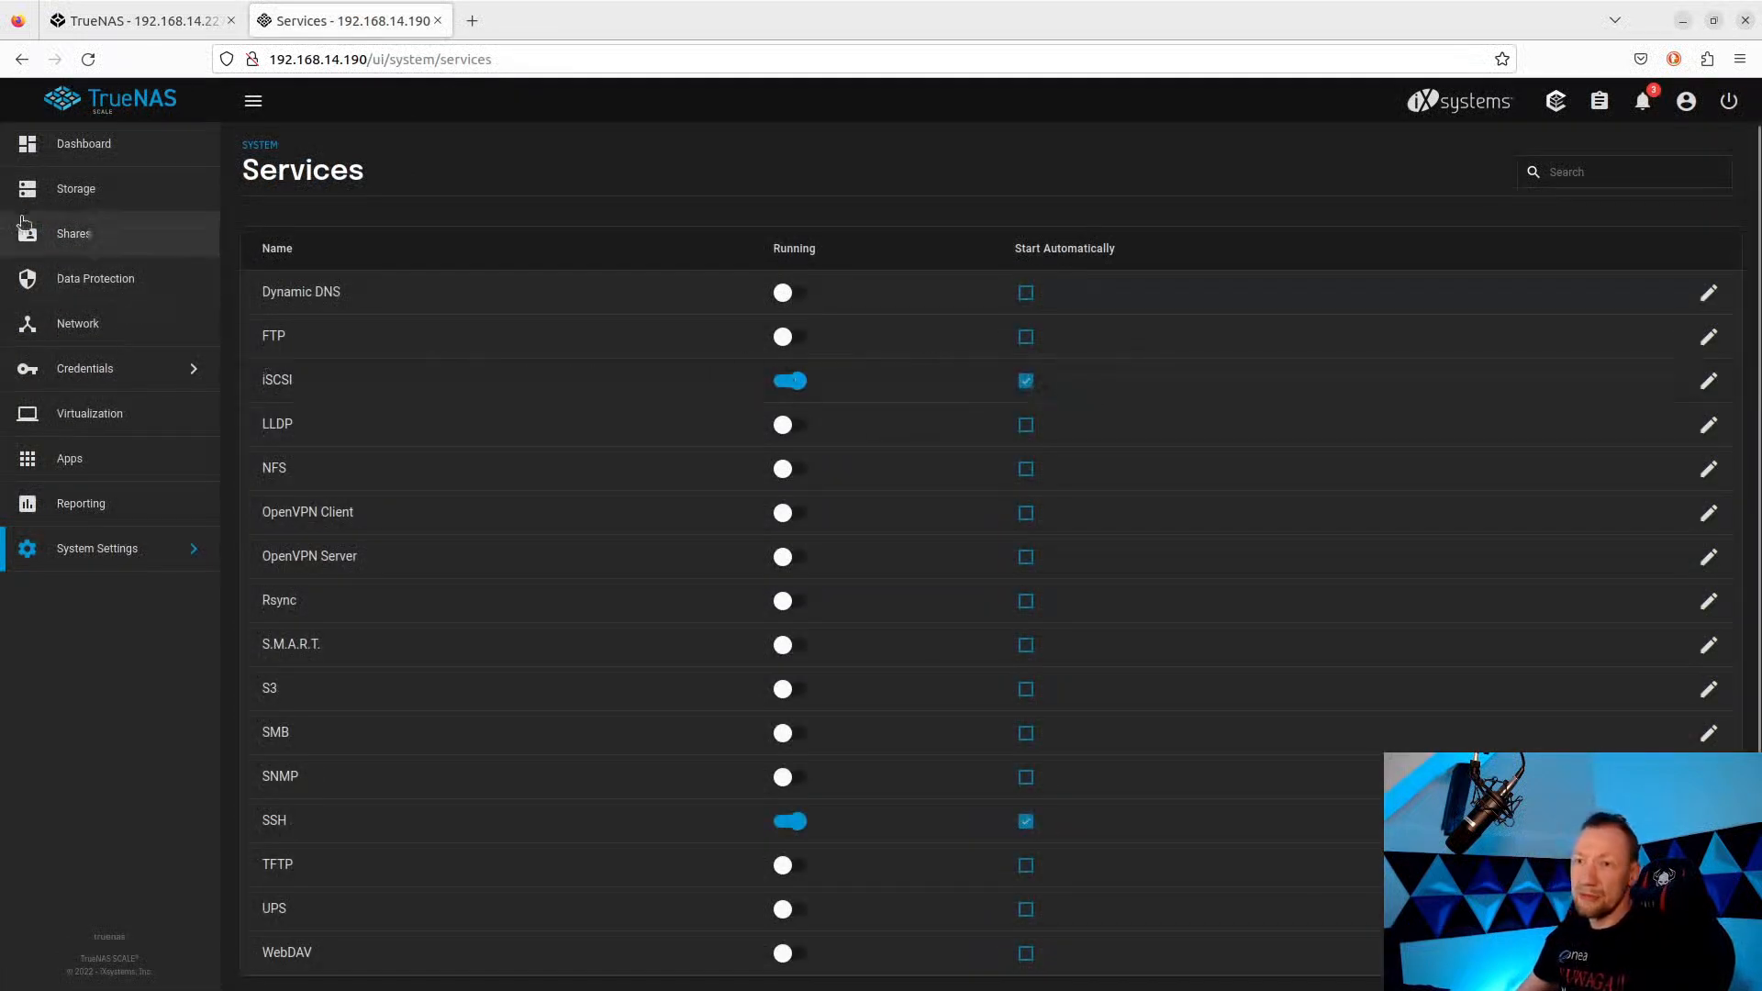
pyautogui.click(92, 145)
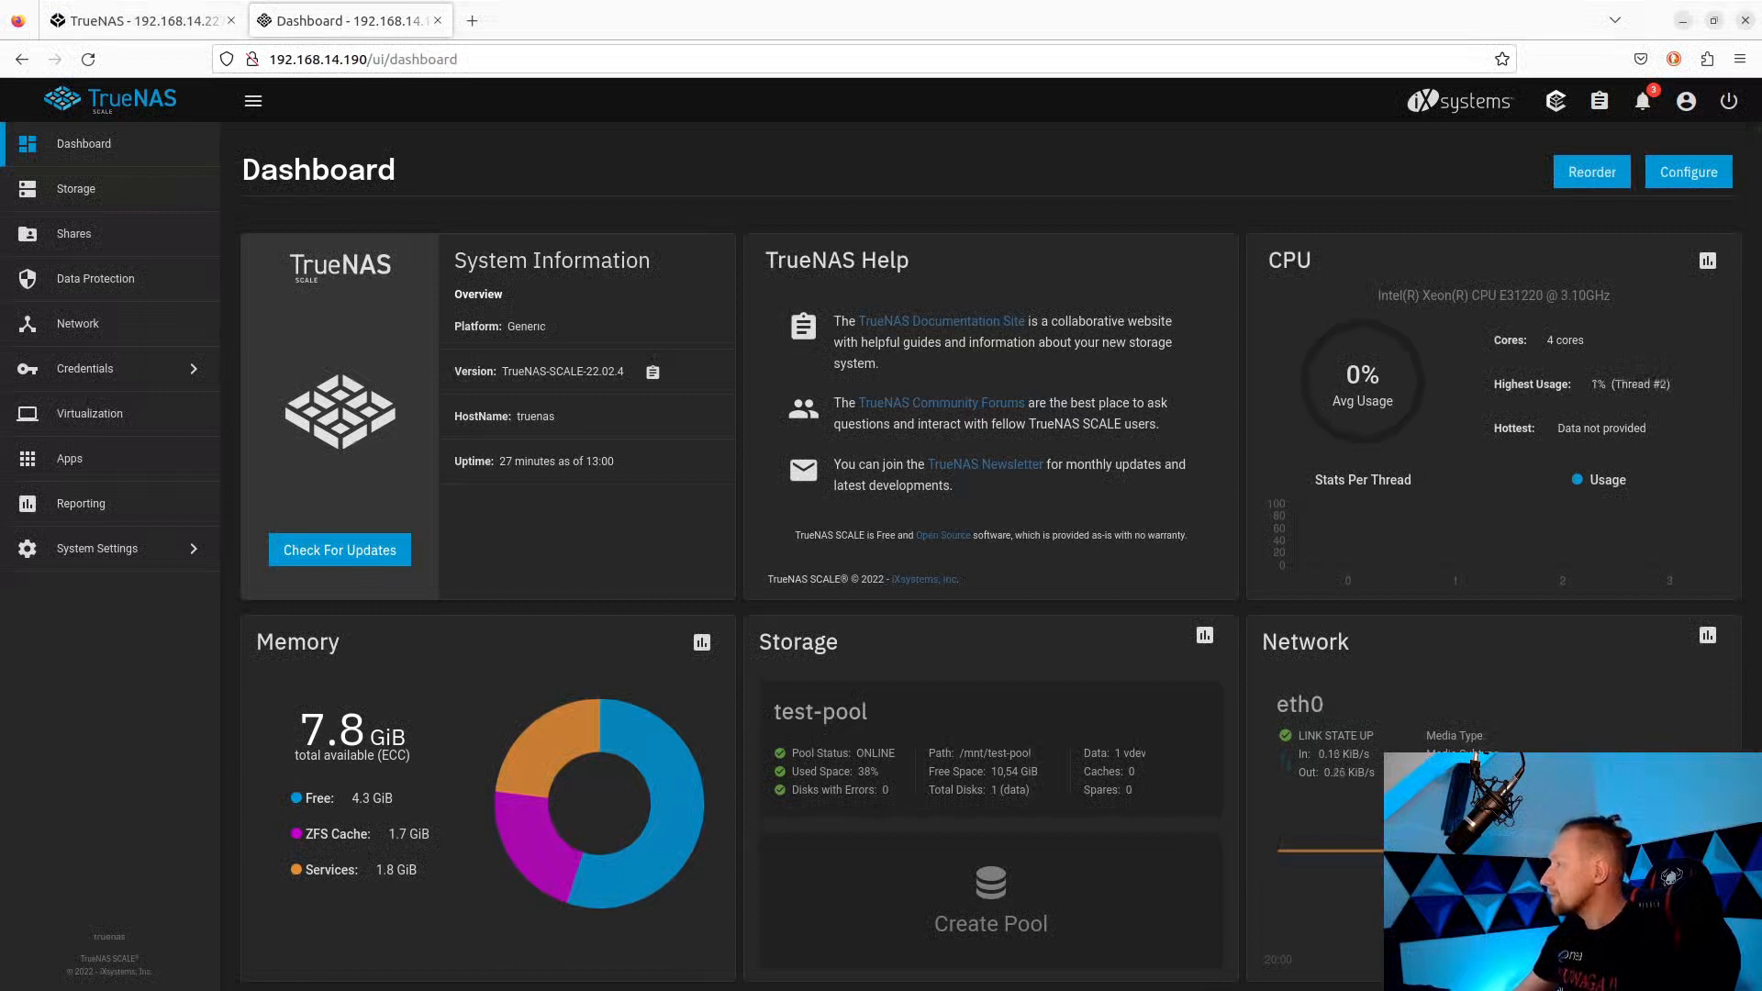
# In the Windows VM, open the iSCSI Initiator via search and agree to start the service.
pyautogui.moveTo(1761, 197); pyautogui.dragTo(859, 119)
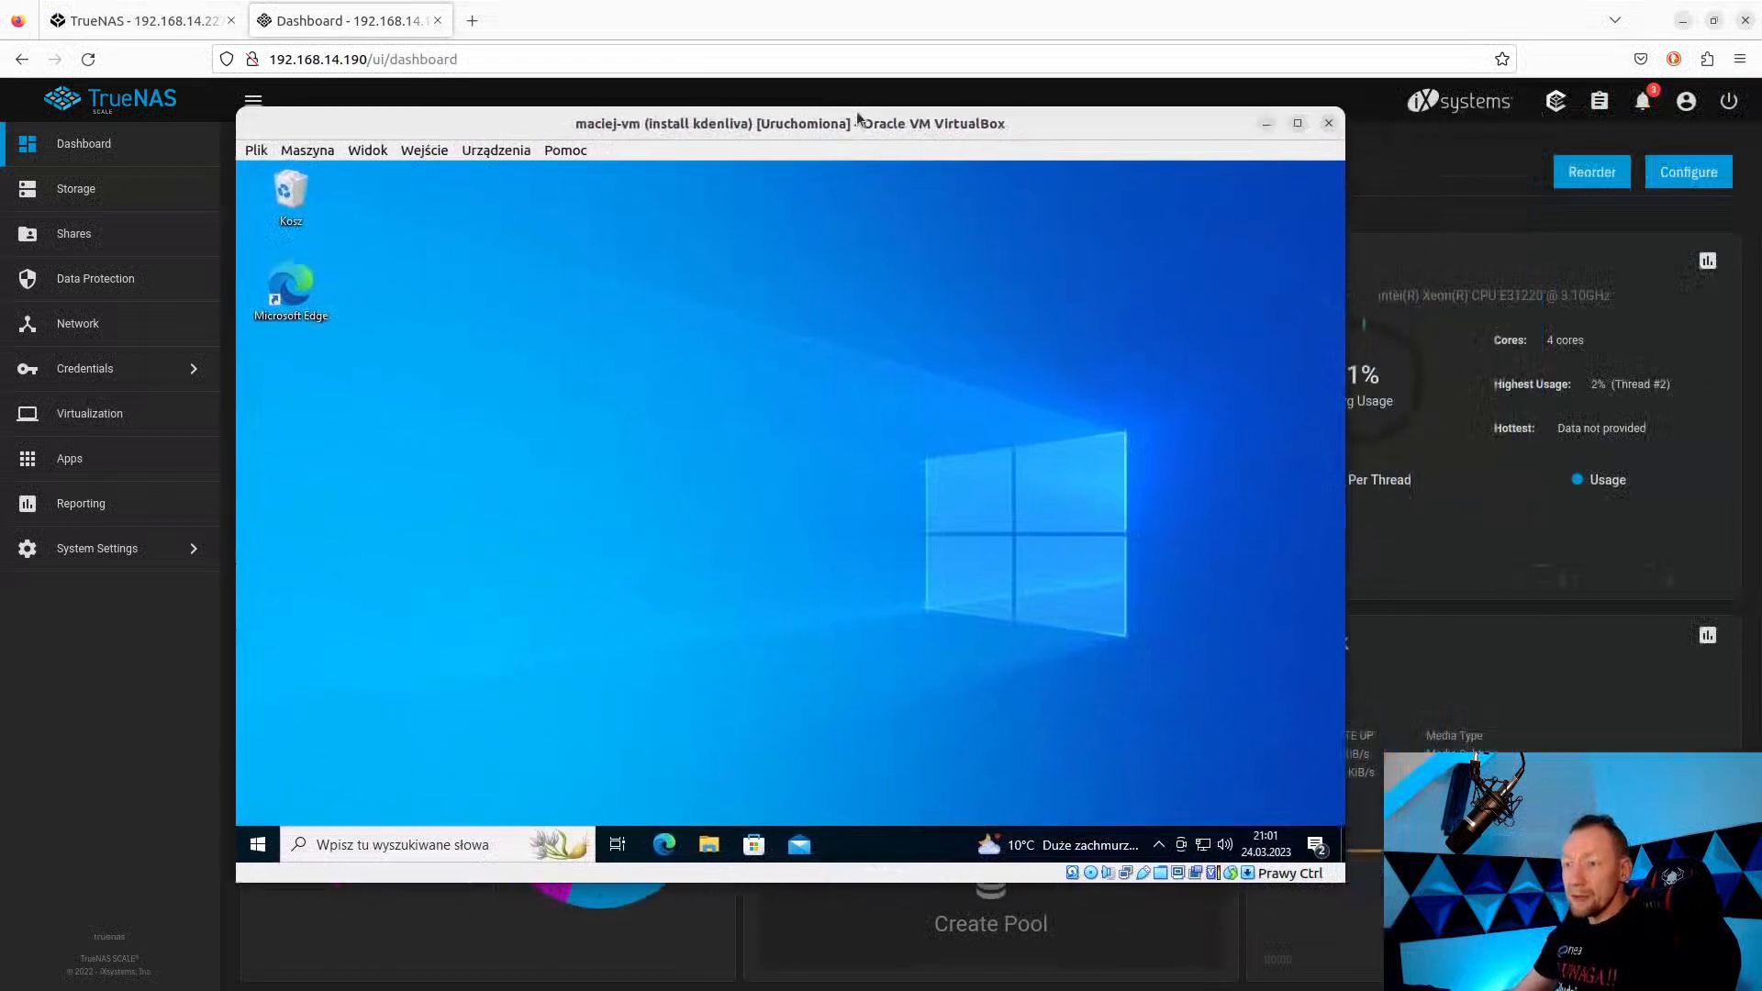
pyautogui.click(448, 839)
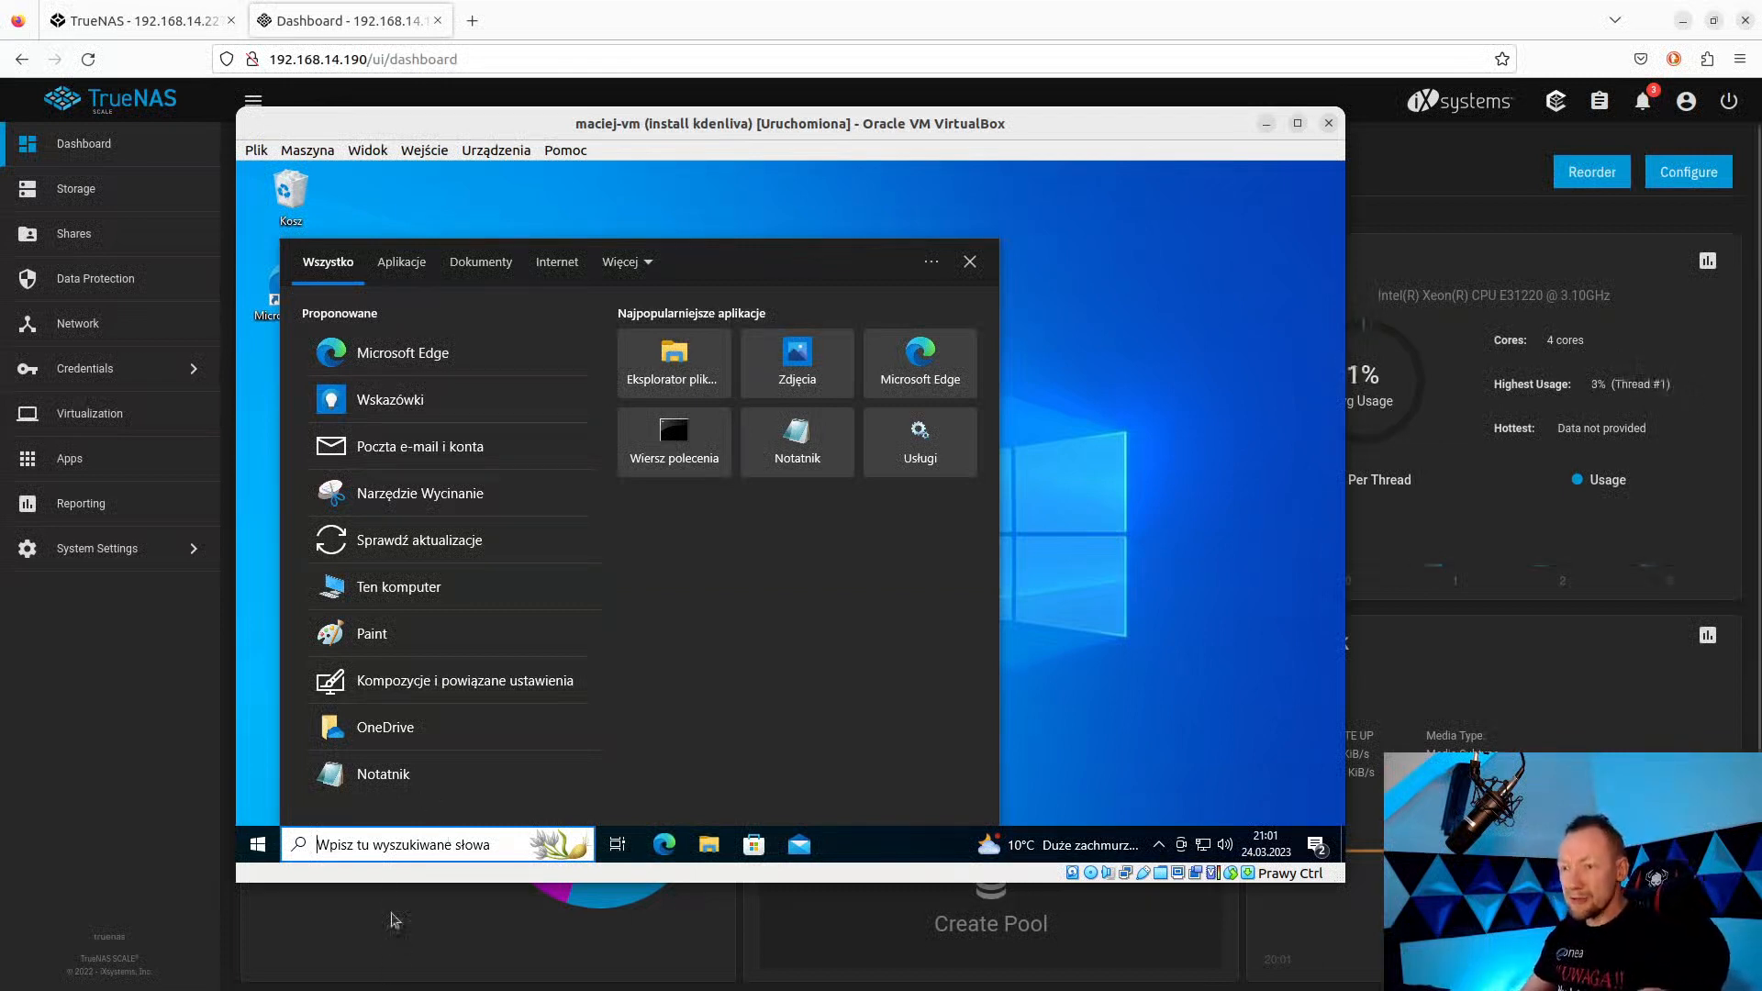
pyautogui.write('iscs')
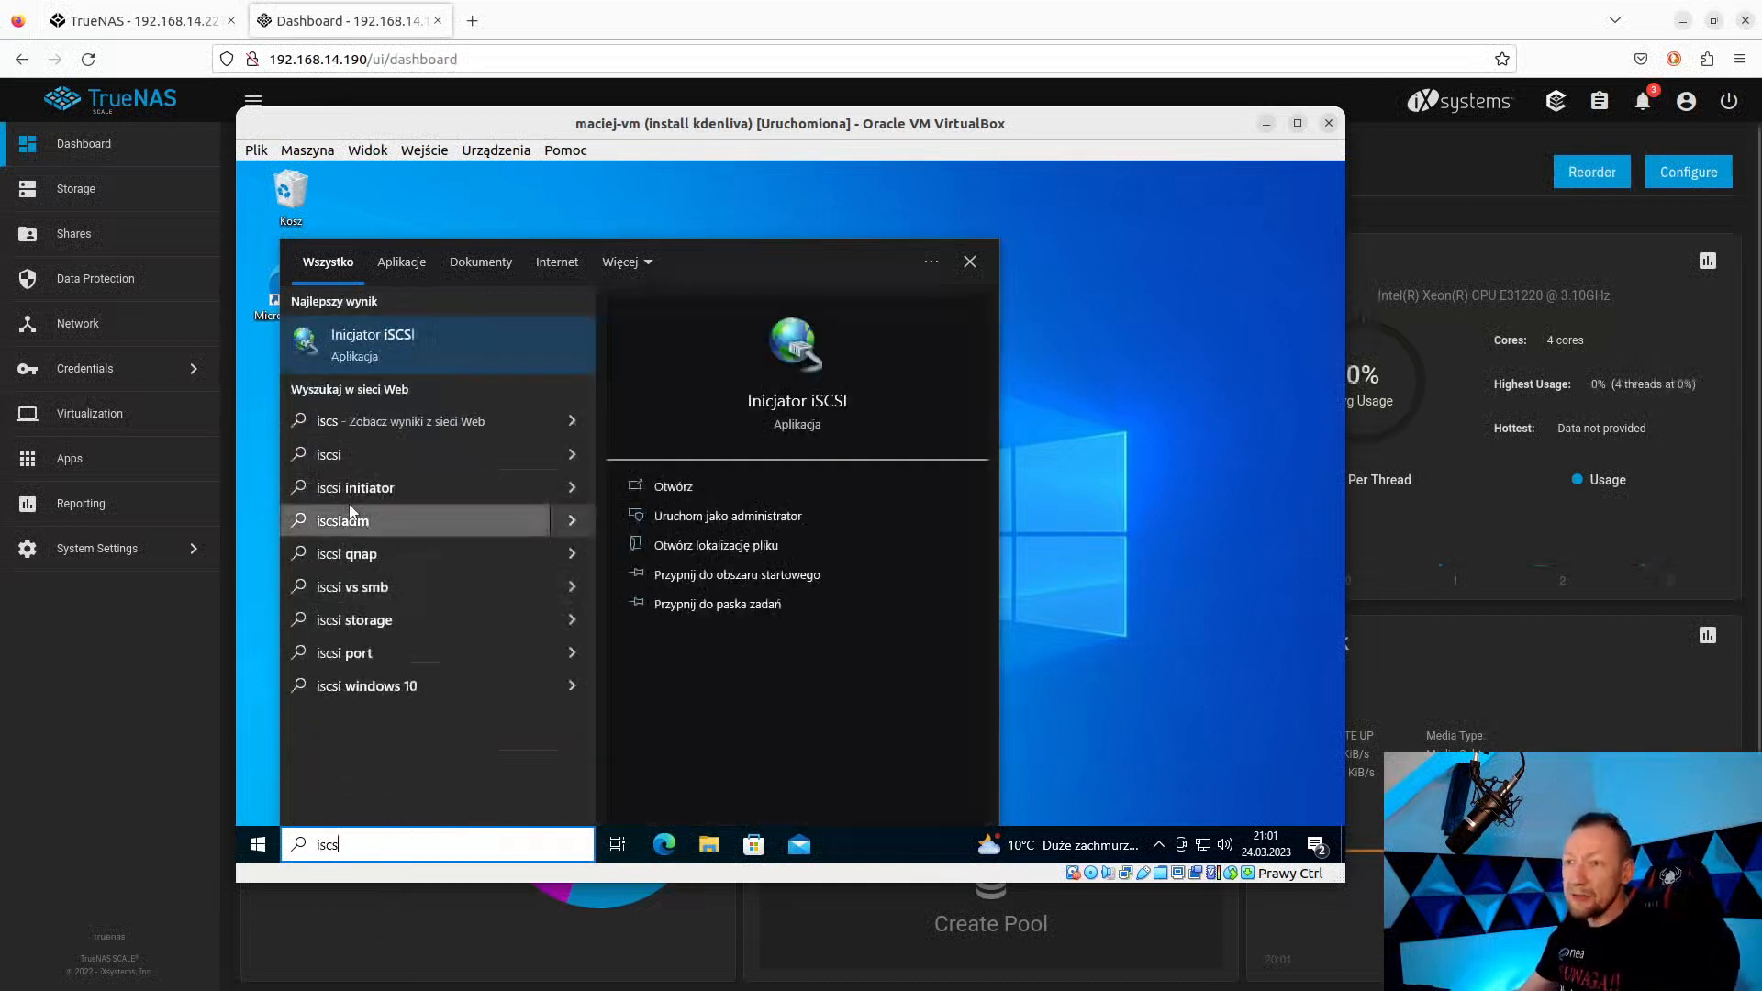
pyautogui.click(367, 336)
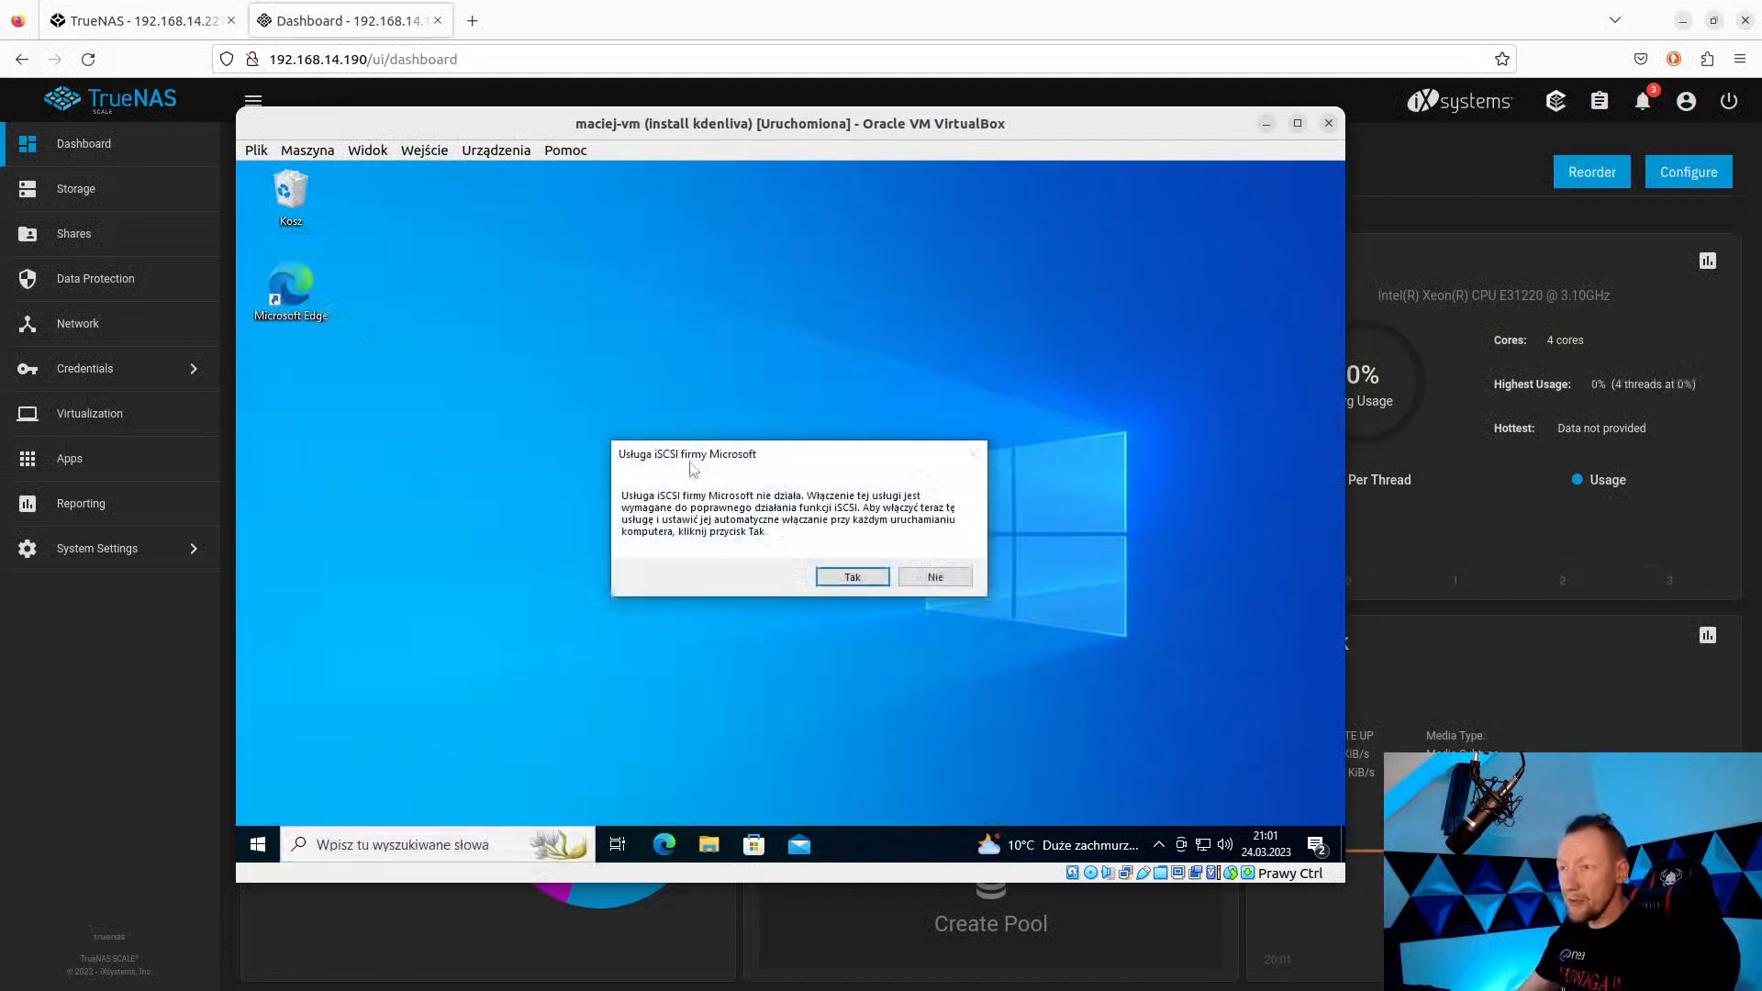
pyautogui.click(856, 577)
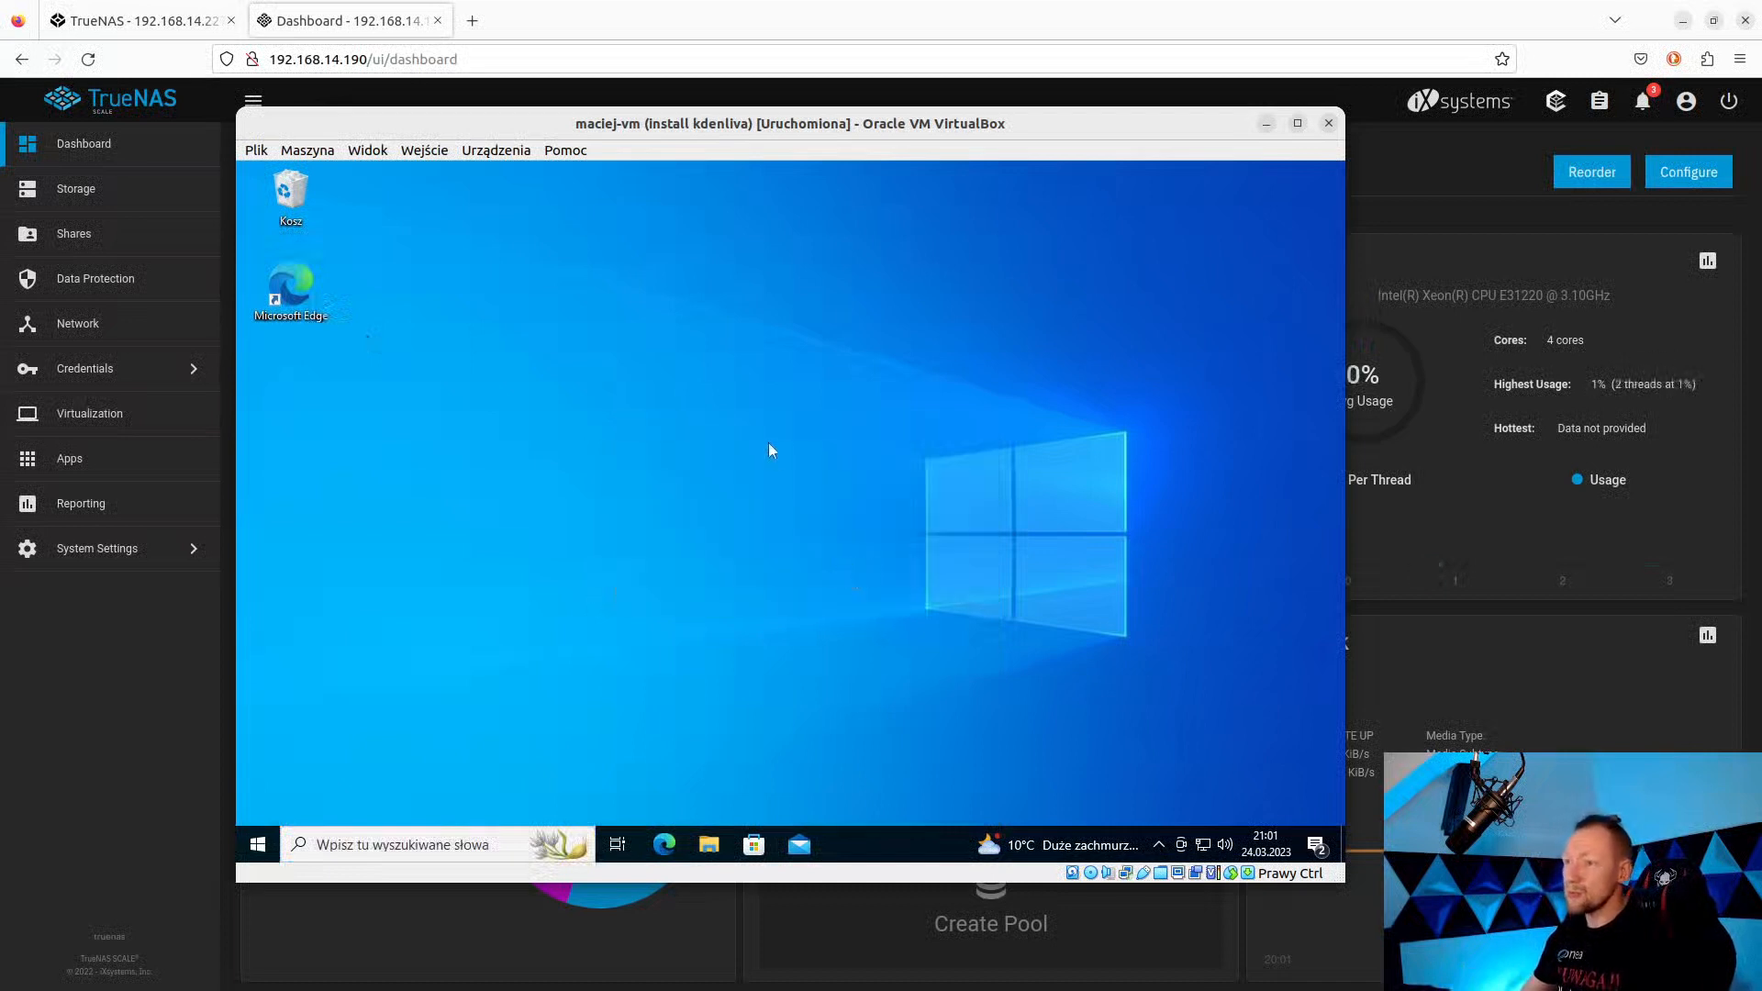
# Bring up the iSCSI Initiator properties window, then switch to the TrueNAS dashboard in Firefox.
pyautogui.click(467, 850)
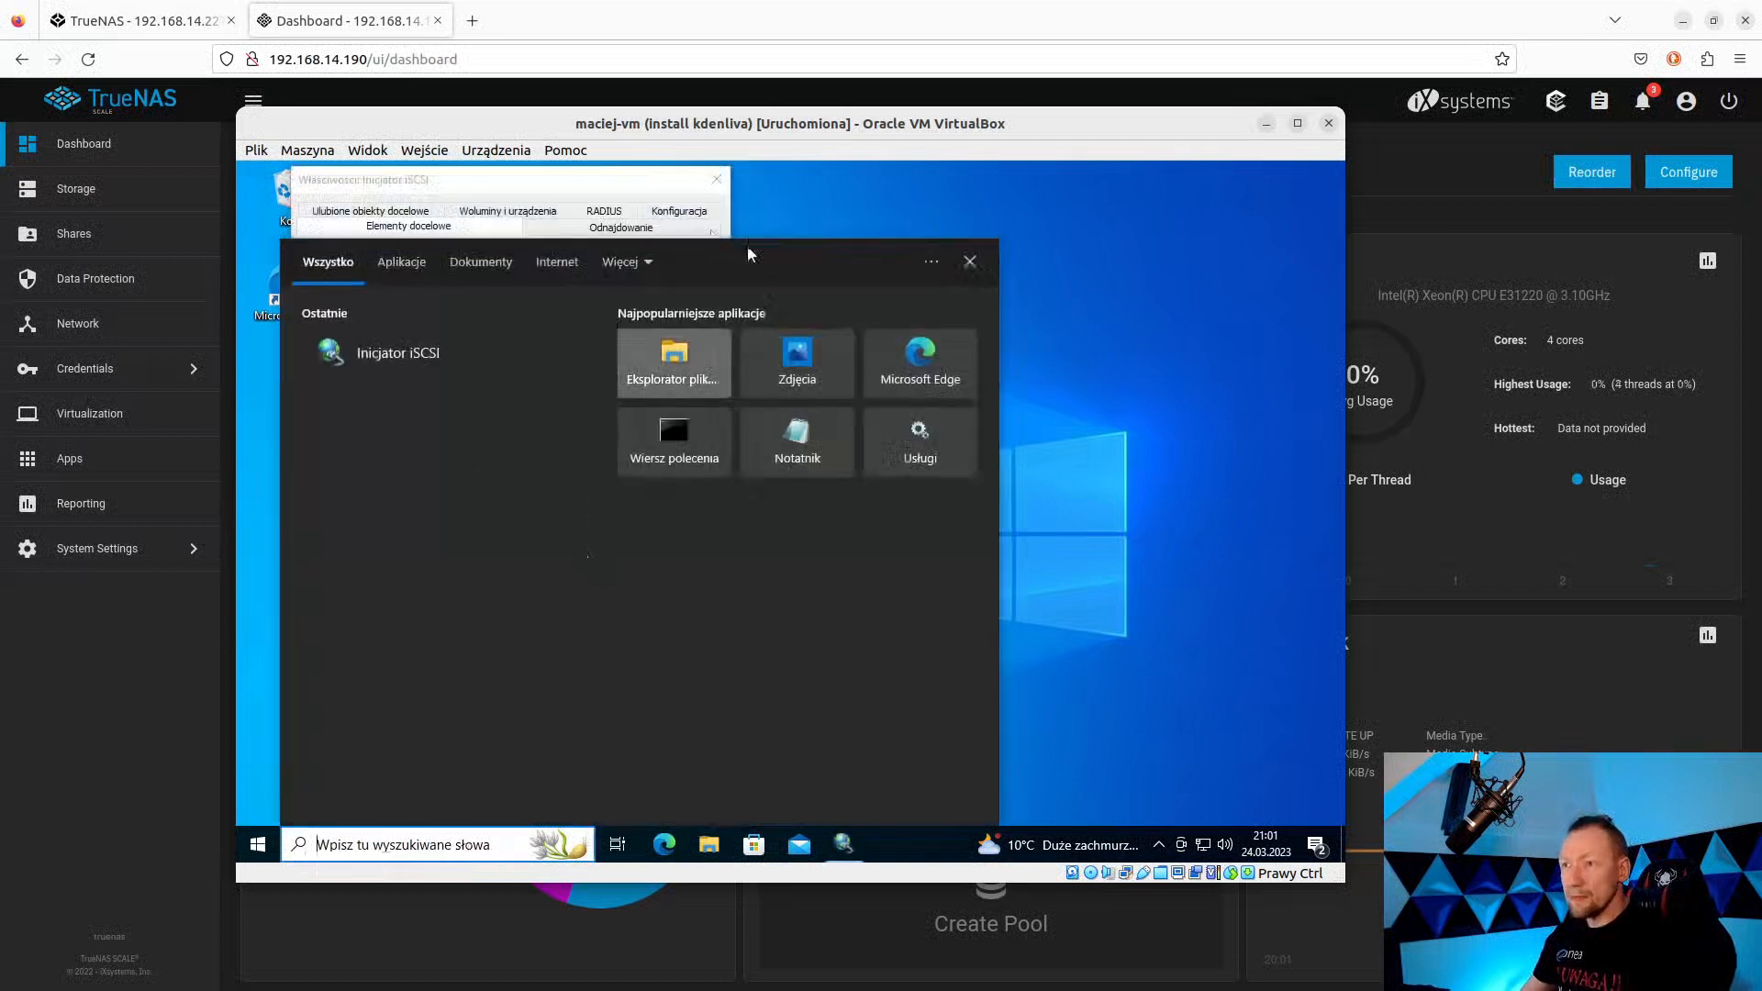
pyautogui.click(565, 150)
pyautogui.click(464, 186)
pyautogui.click(464, 187)
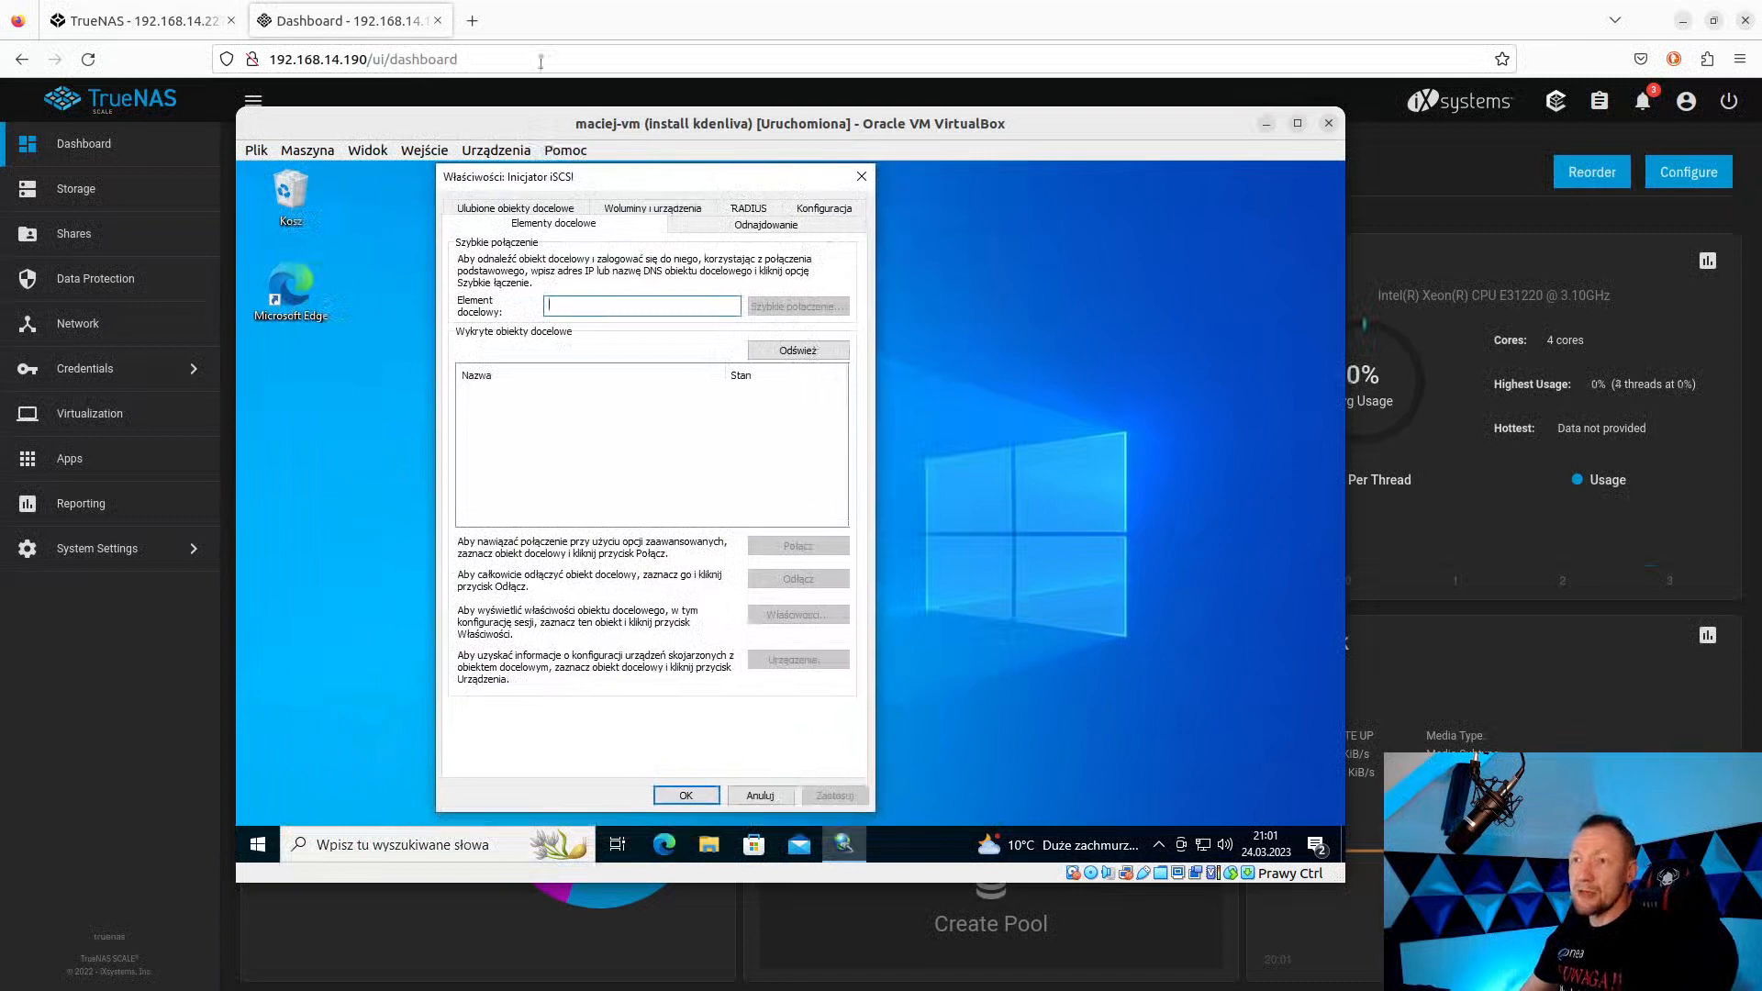
pyautogui.click(305, 55)
# Copy the TrueNAS IP address 192.168.14.190 from the browser's address bar.
pyautogui.click(304, 57)
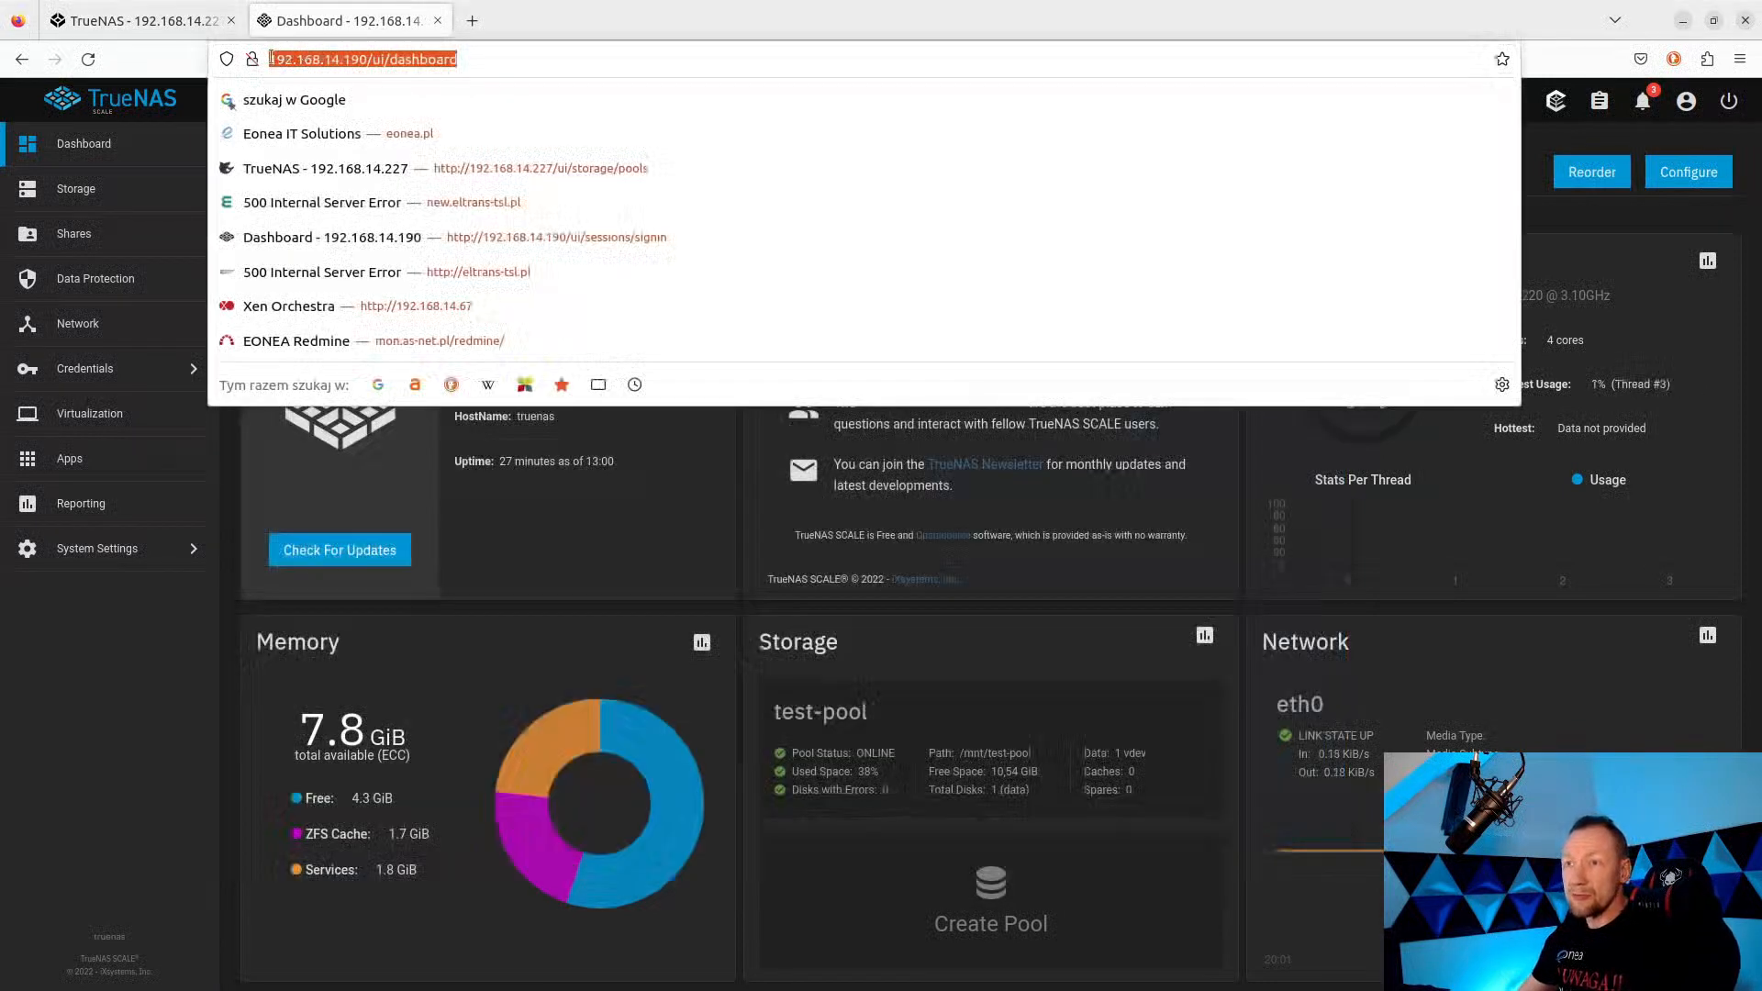
pyautogui.moveTo(373, 59); pyautogui.dragTo(253, 60)
pyautogui.hotkey('ctrl', 'c')
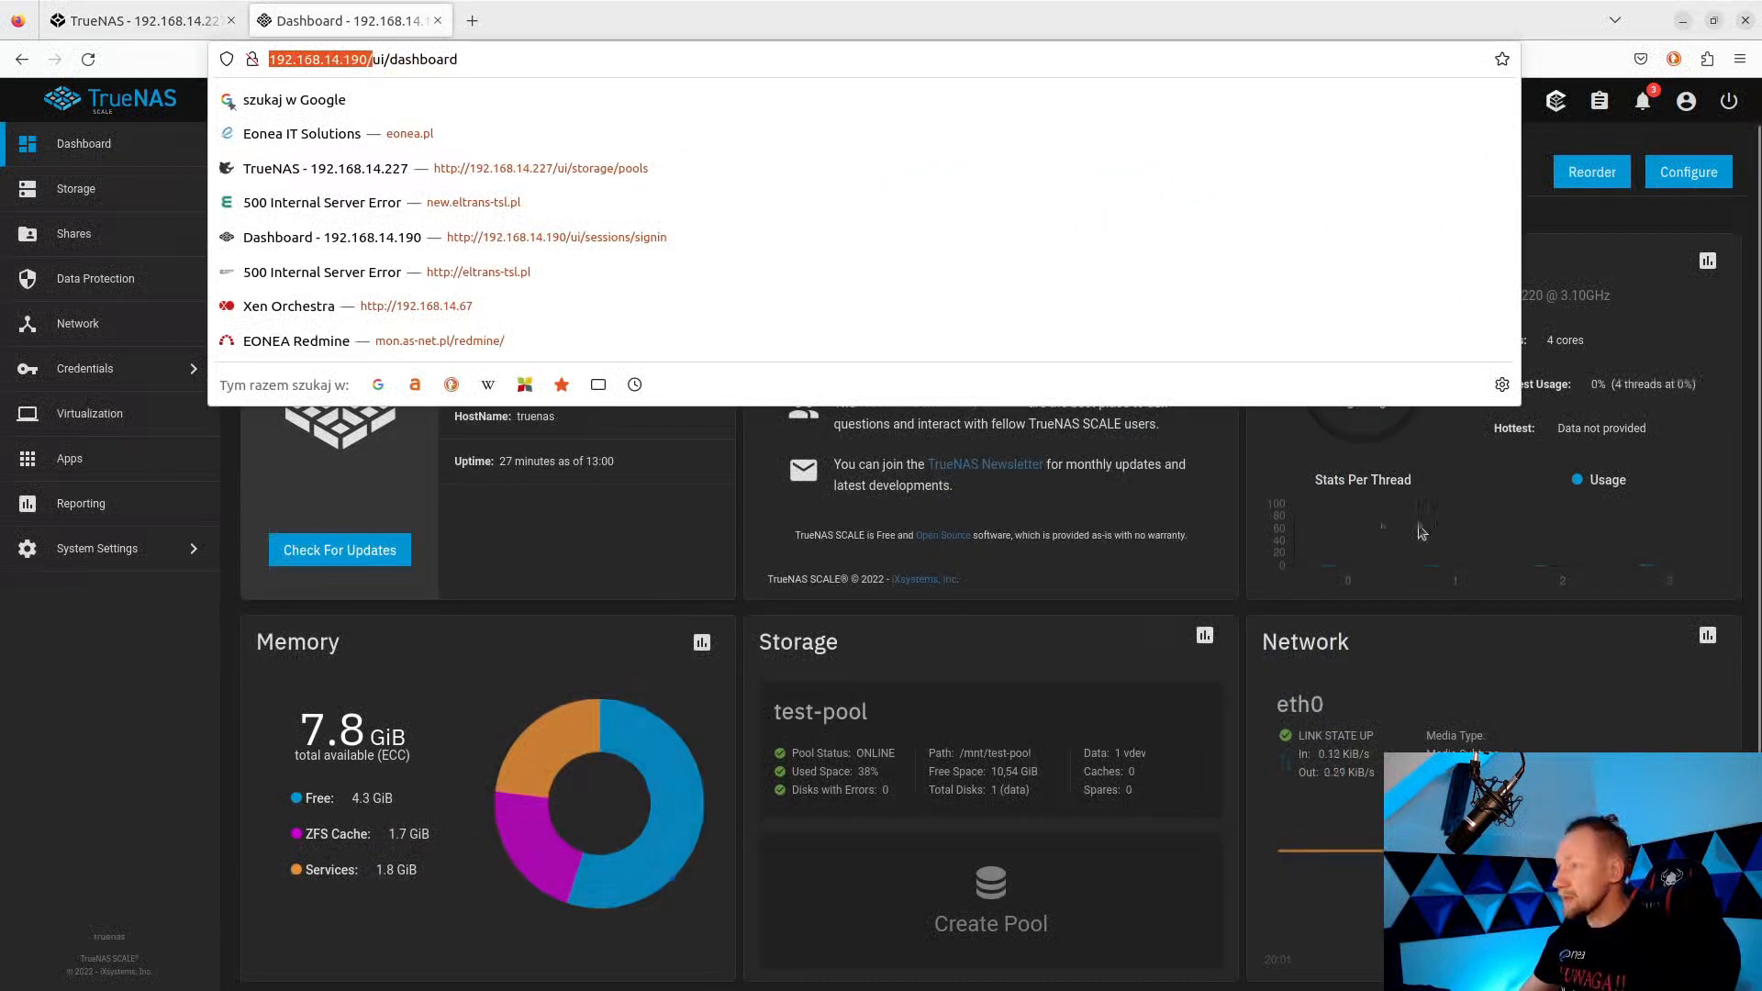
pyautogui.click(1361, 551)
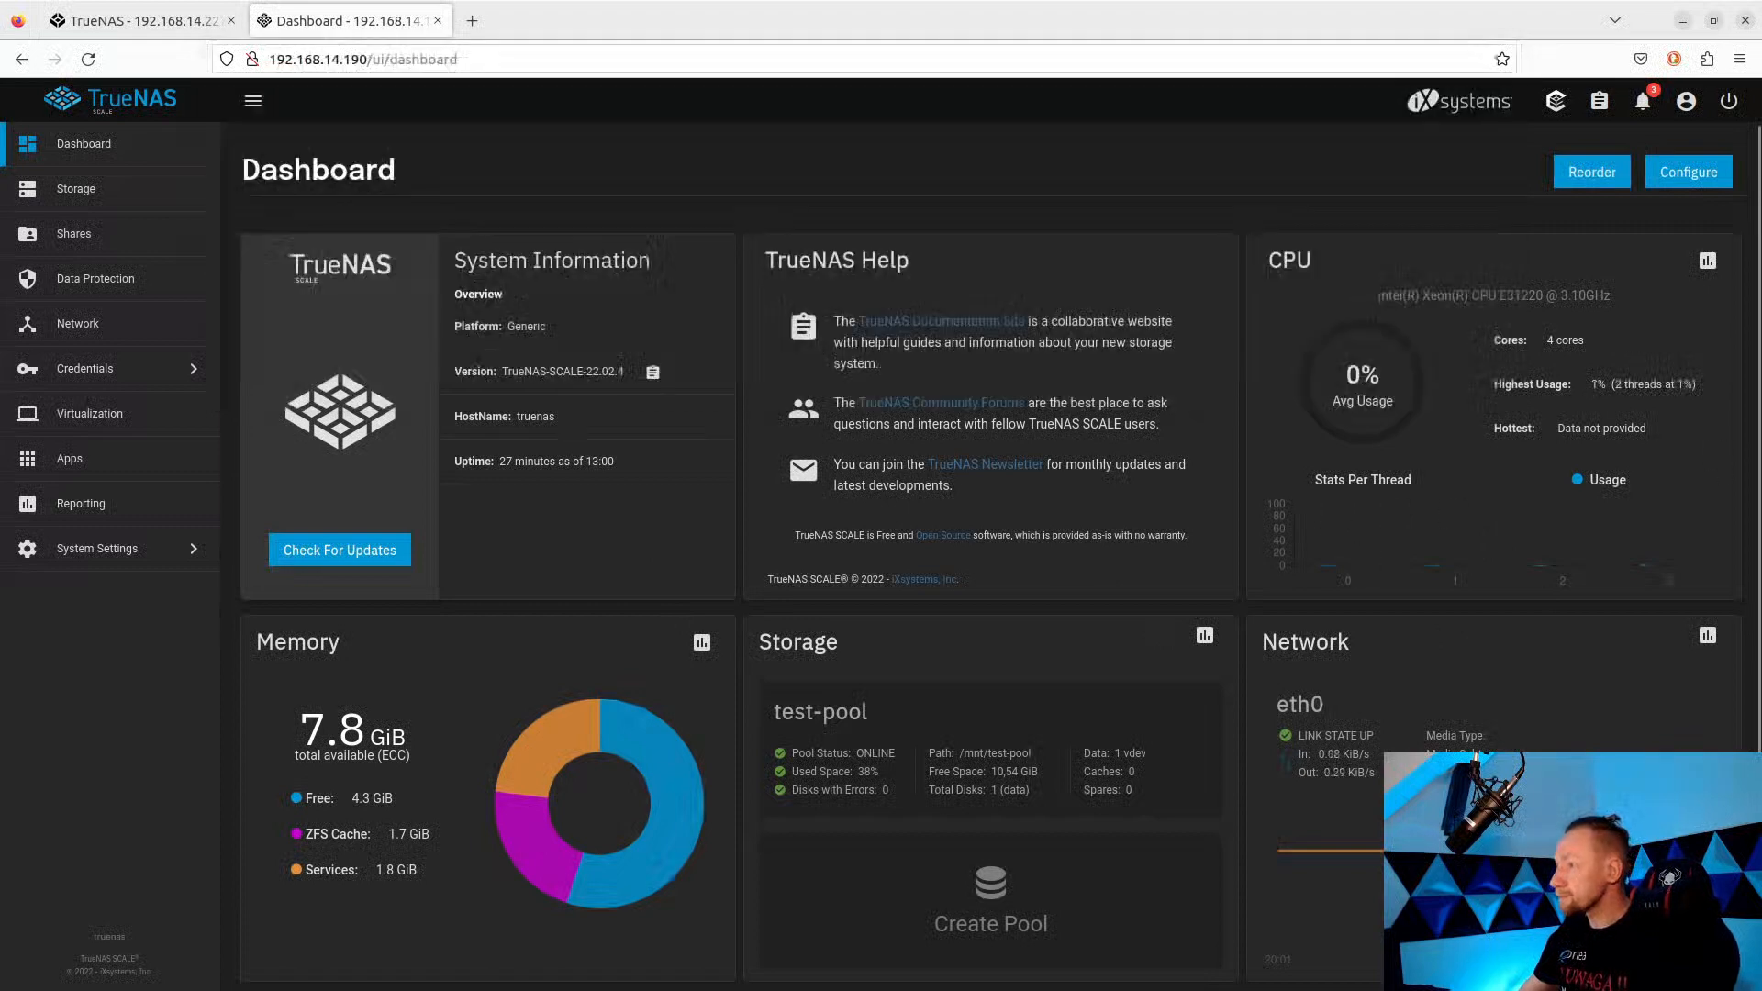
# Quick-connect the Windows iSCSI Initiator to 192.168.14.190 and close it once iscsi-test logs in.
pyautogui.hotkey('alt', 'Tab')
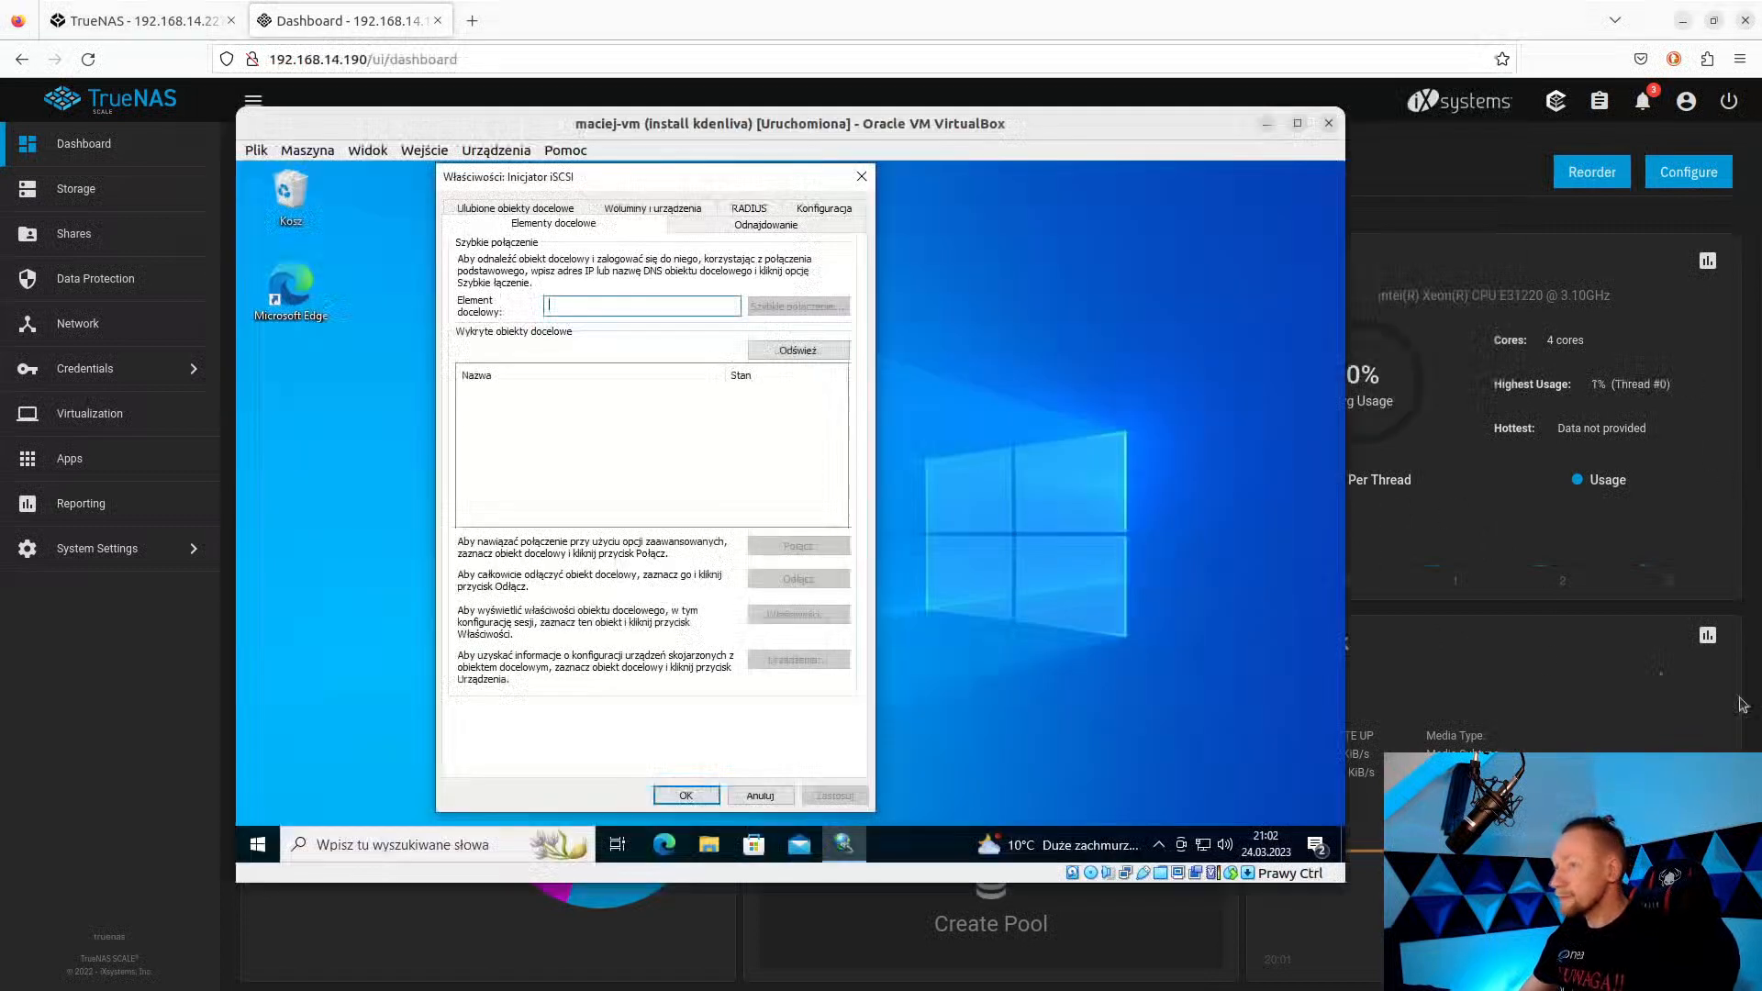
pyautogui.hotkey('ctrl', 'v')
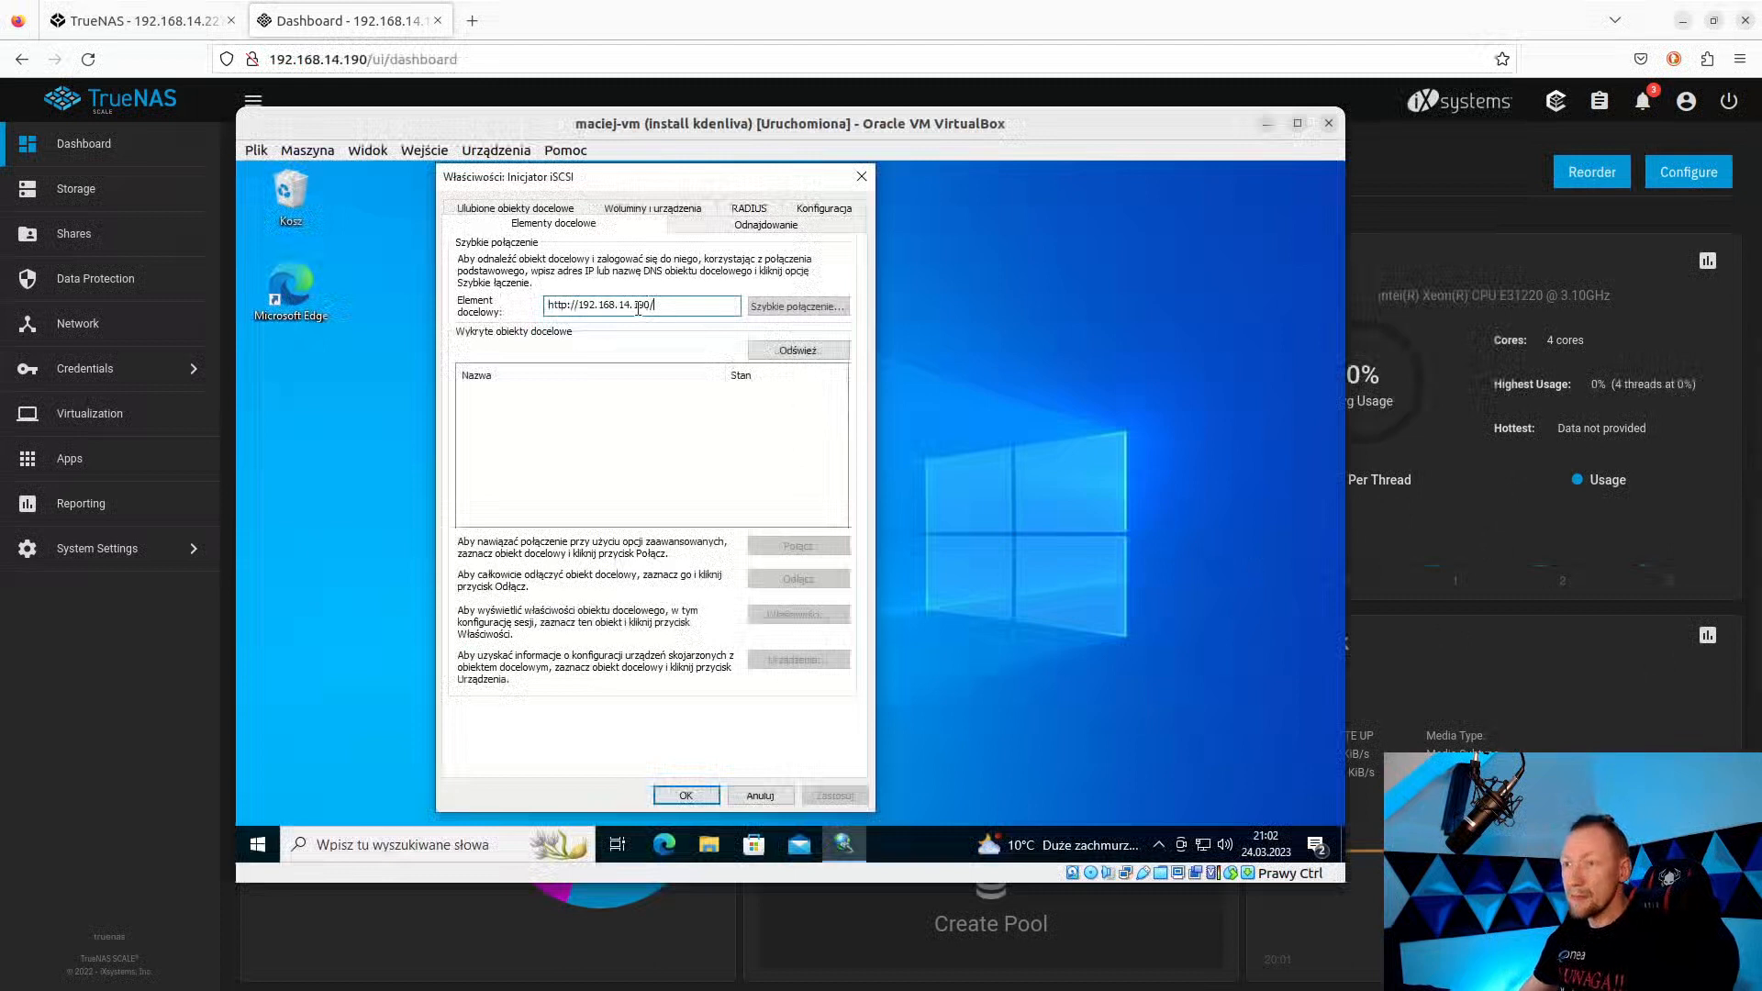
pyautogui.press('BackSpace')
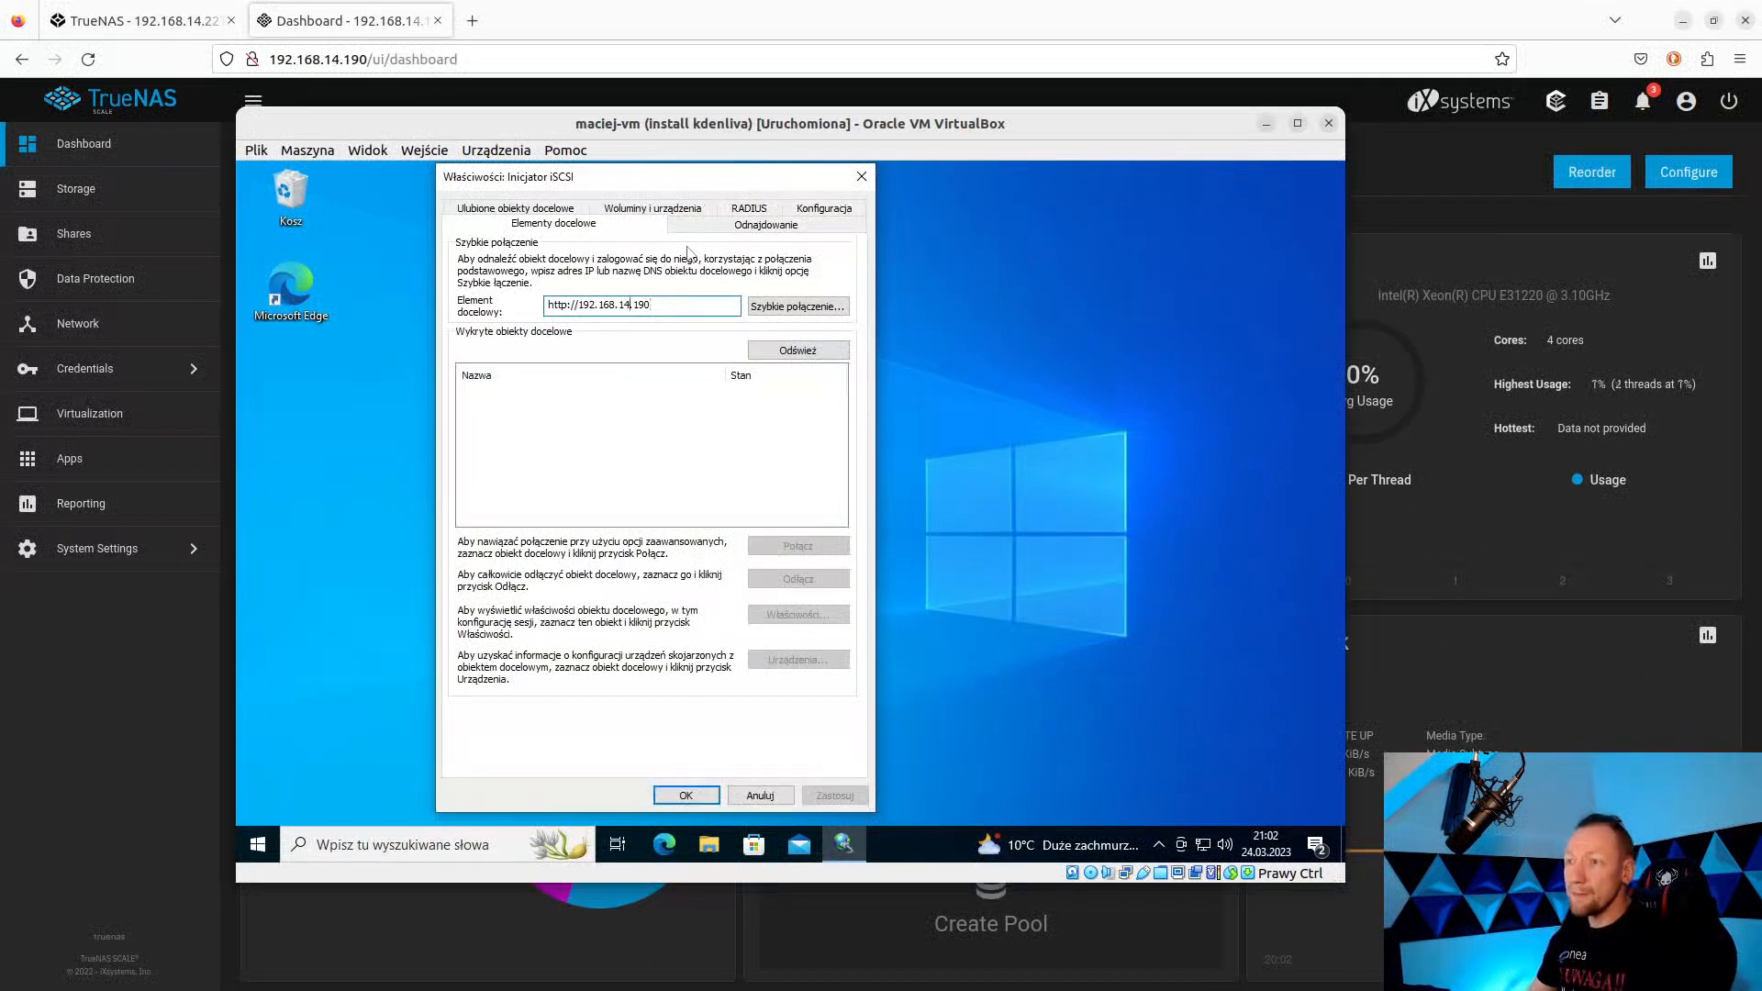
pyautogui.press('Left')
pyautogui.press('Left')
pyautogui.press('Delete')
pyautogui.press('Delete')
pyautogui.press('Delete')
pyautogui.press('Delete')
pyautogui.press('Delete')
pyautogui.press('Delete')
pyautogui.press('Delete')
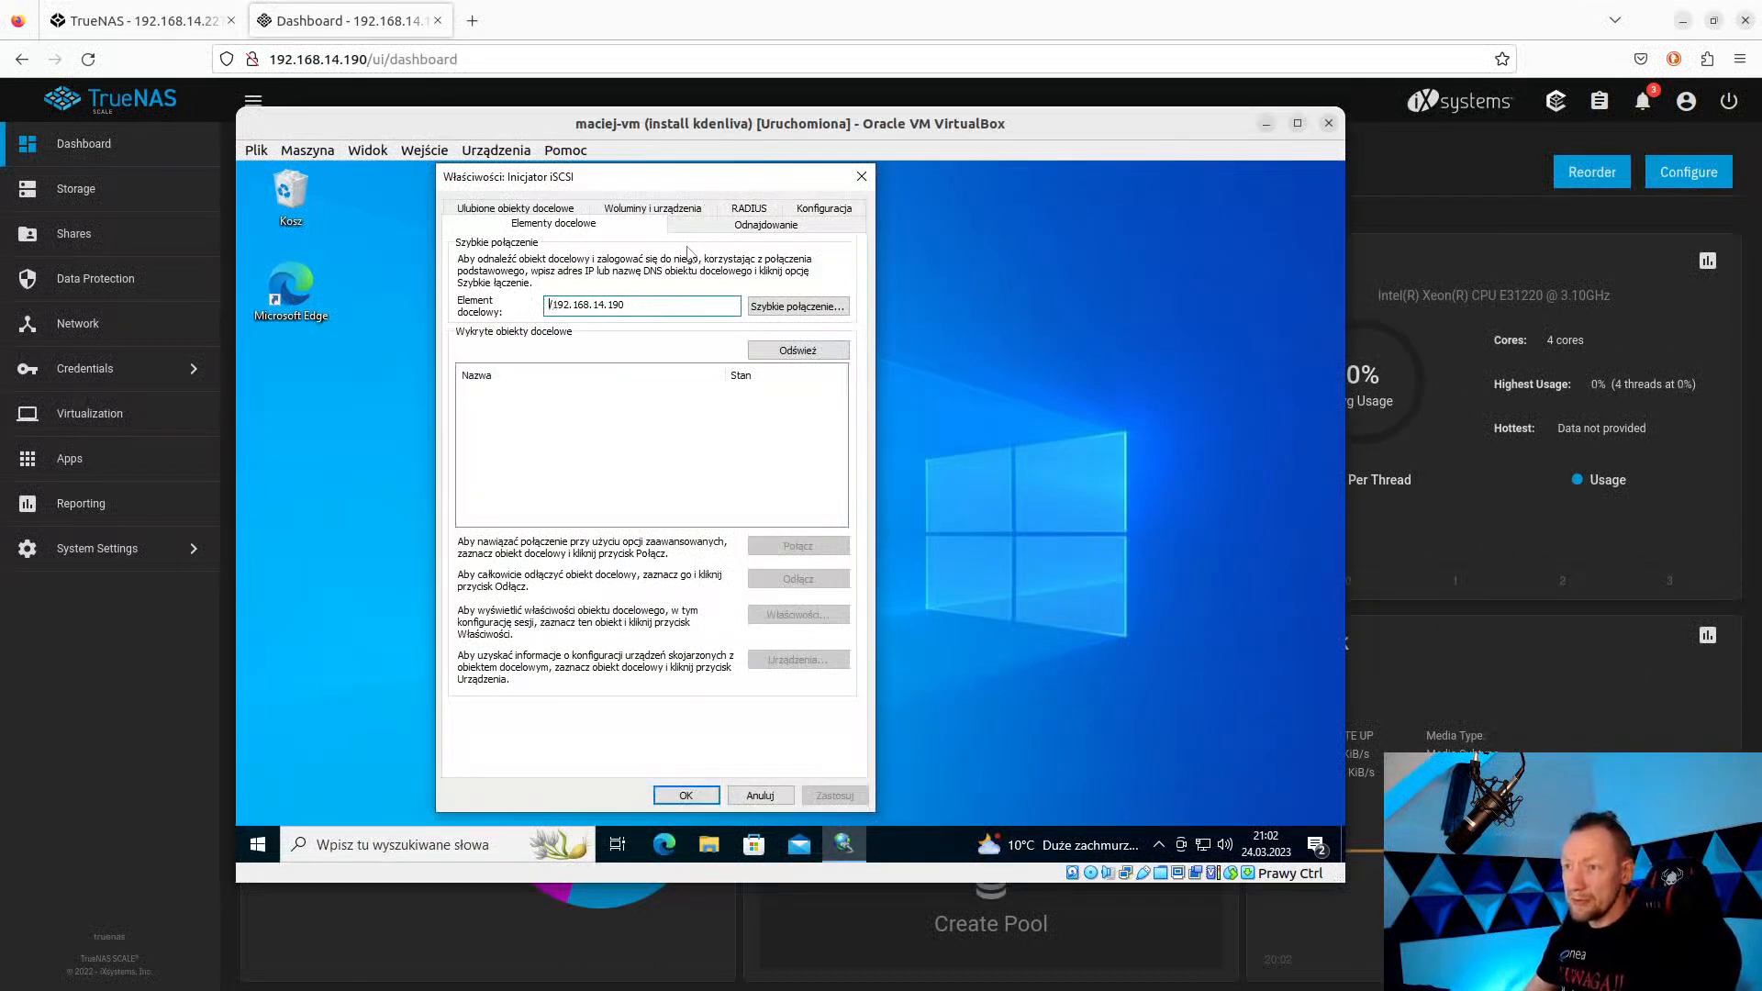
pyautogui.click(813, 307)
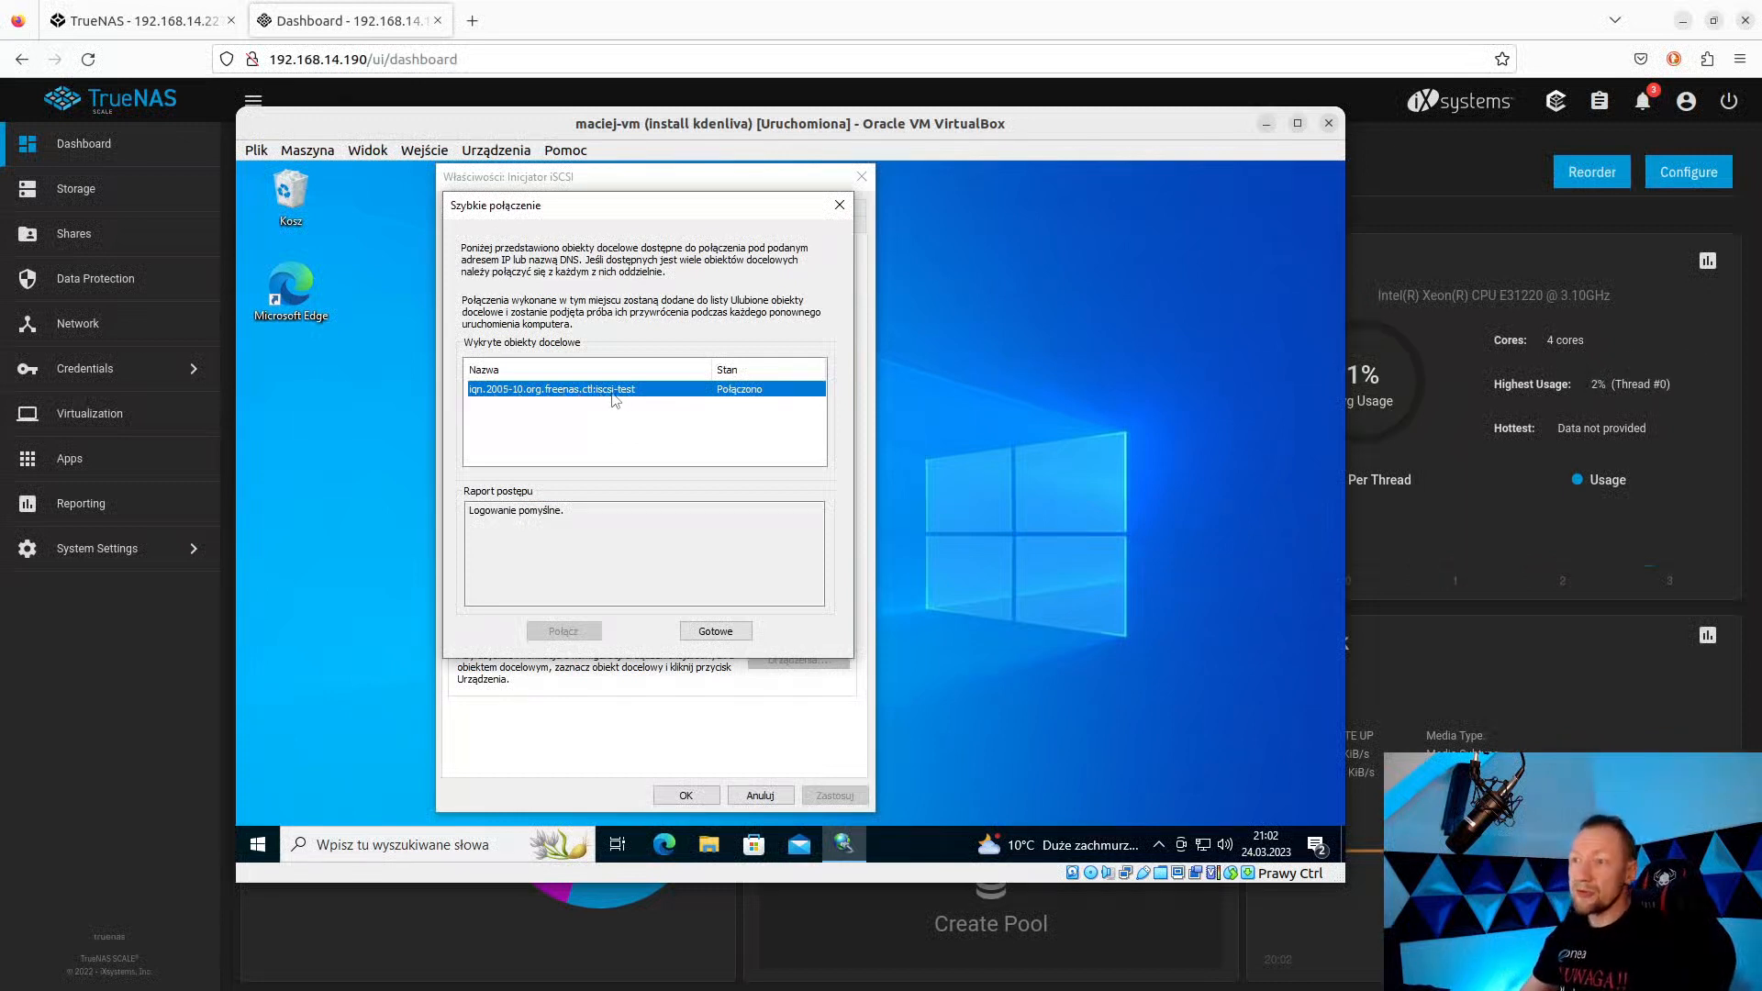
pyautogui.click(739, 635)
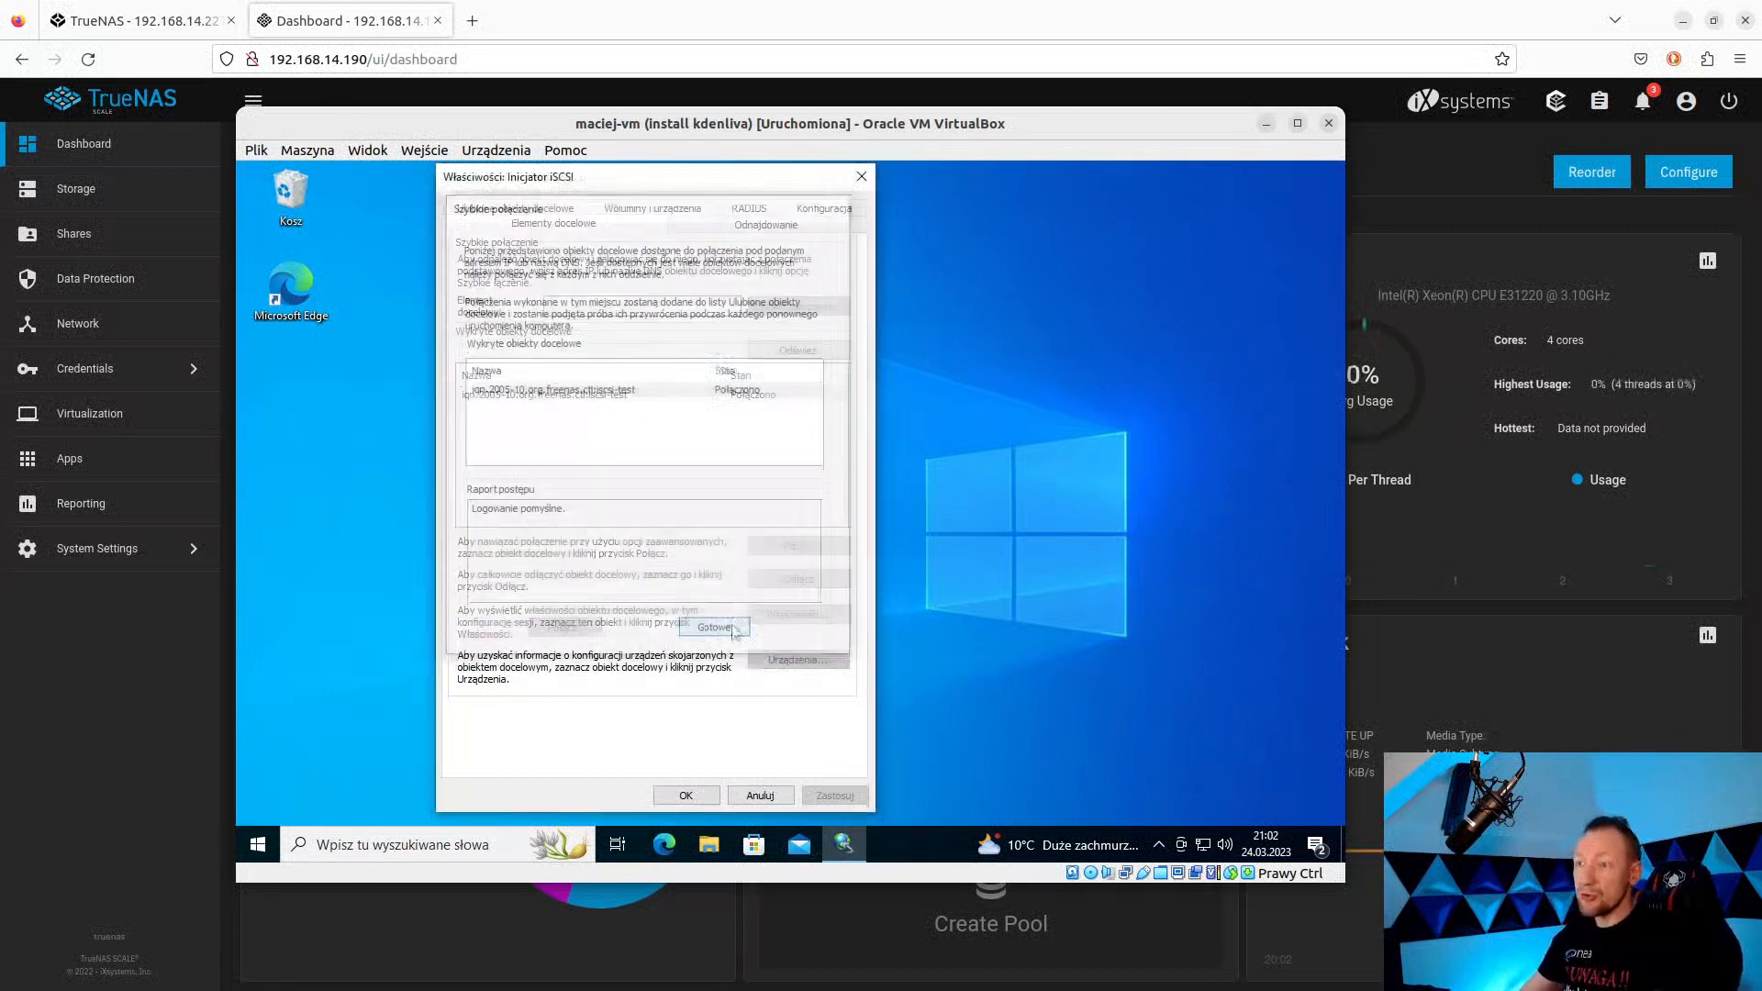
pyautogui.click(704, 795)
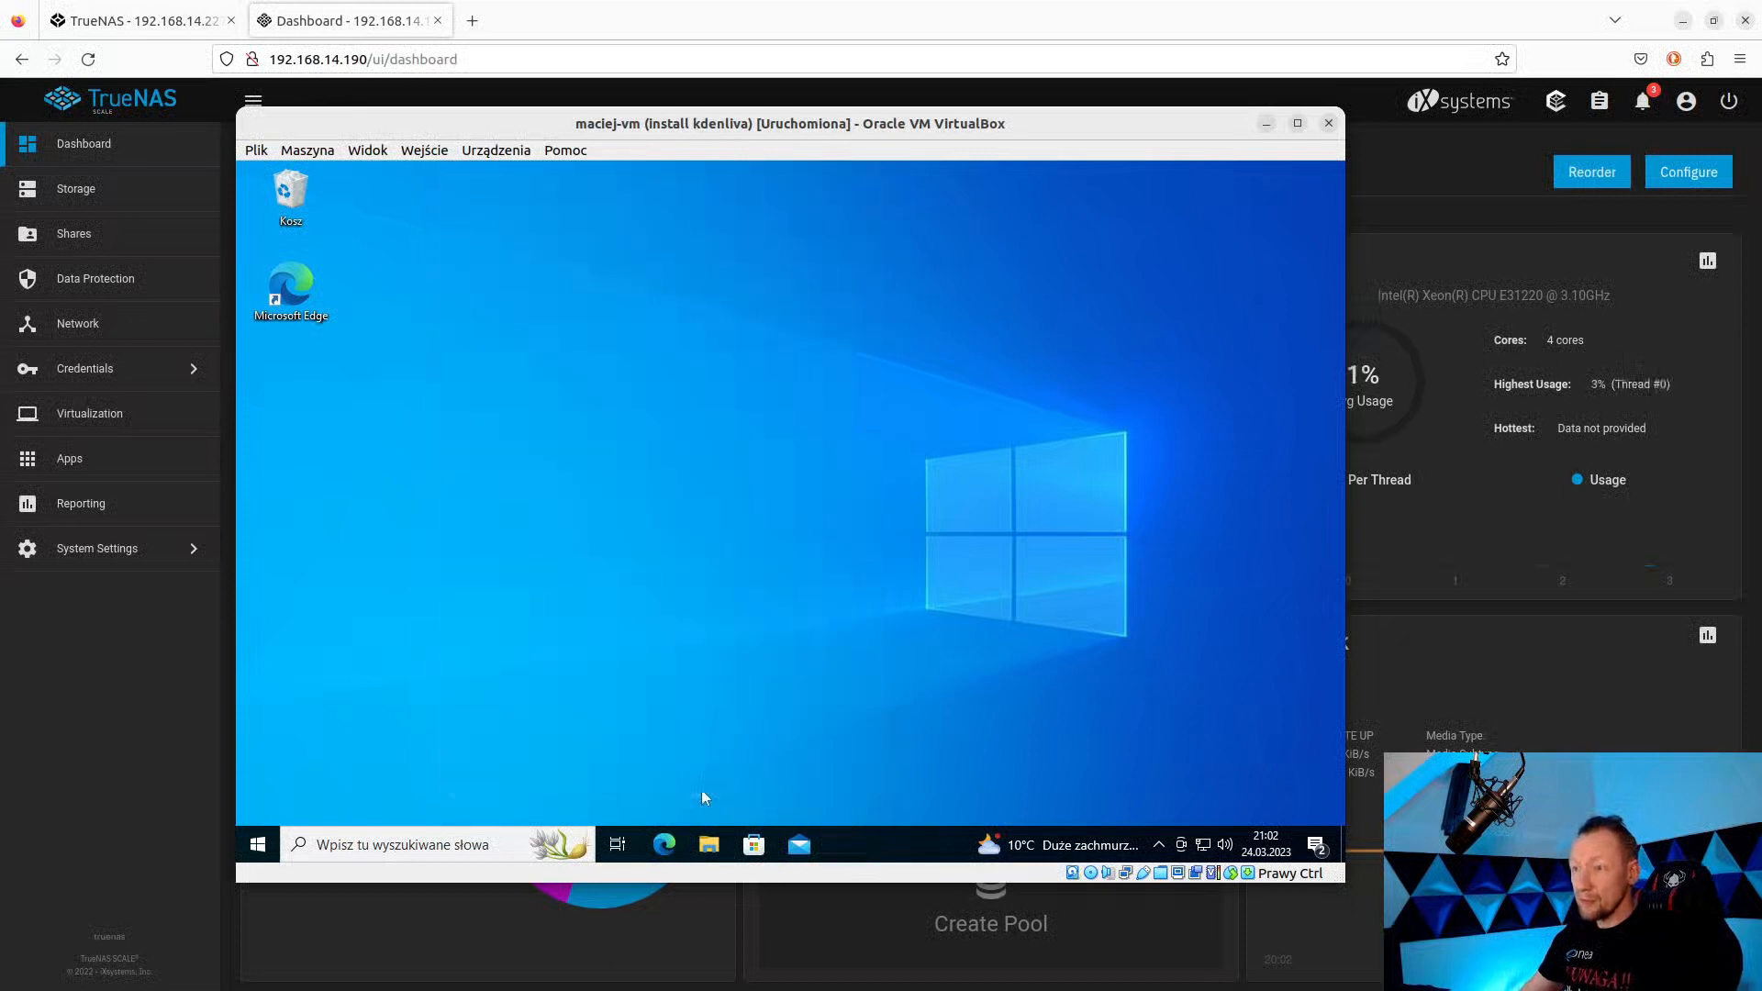
# Look through This PC in File Explorer for the new iSCSI disk.
pyautogui.click(710, 843)
pyautogui.click(548, 561)
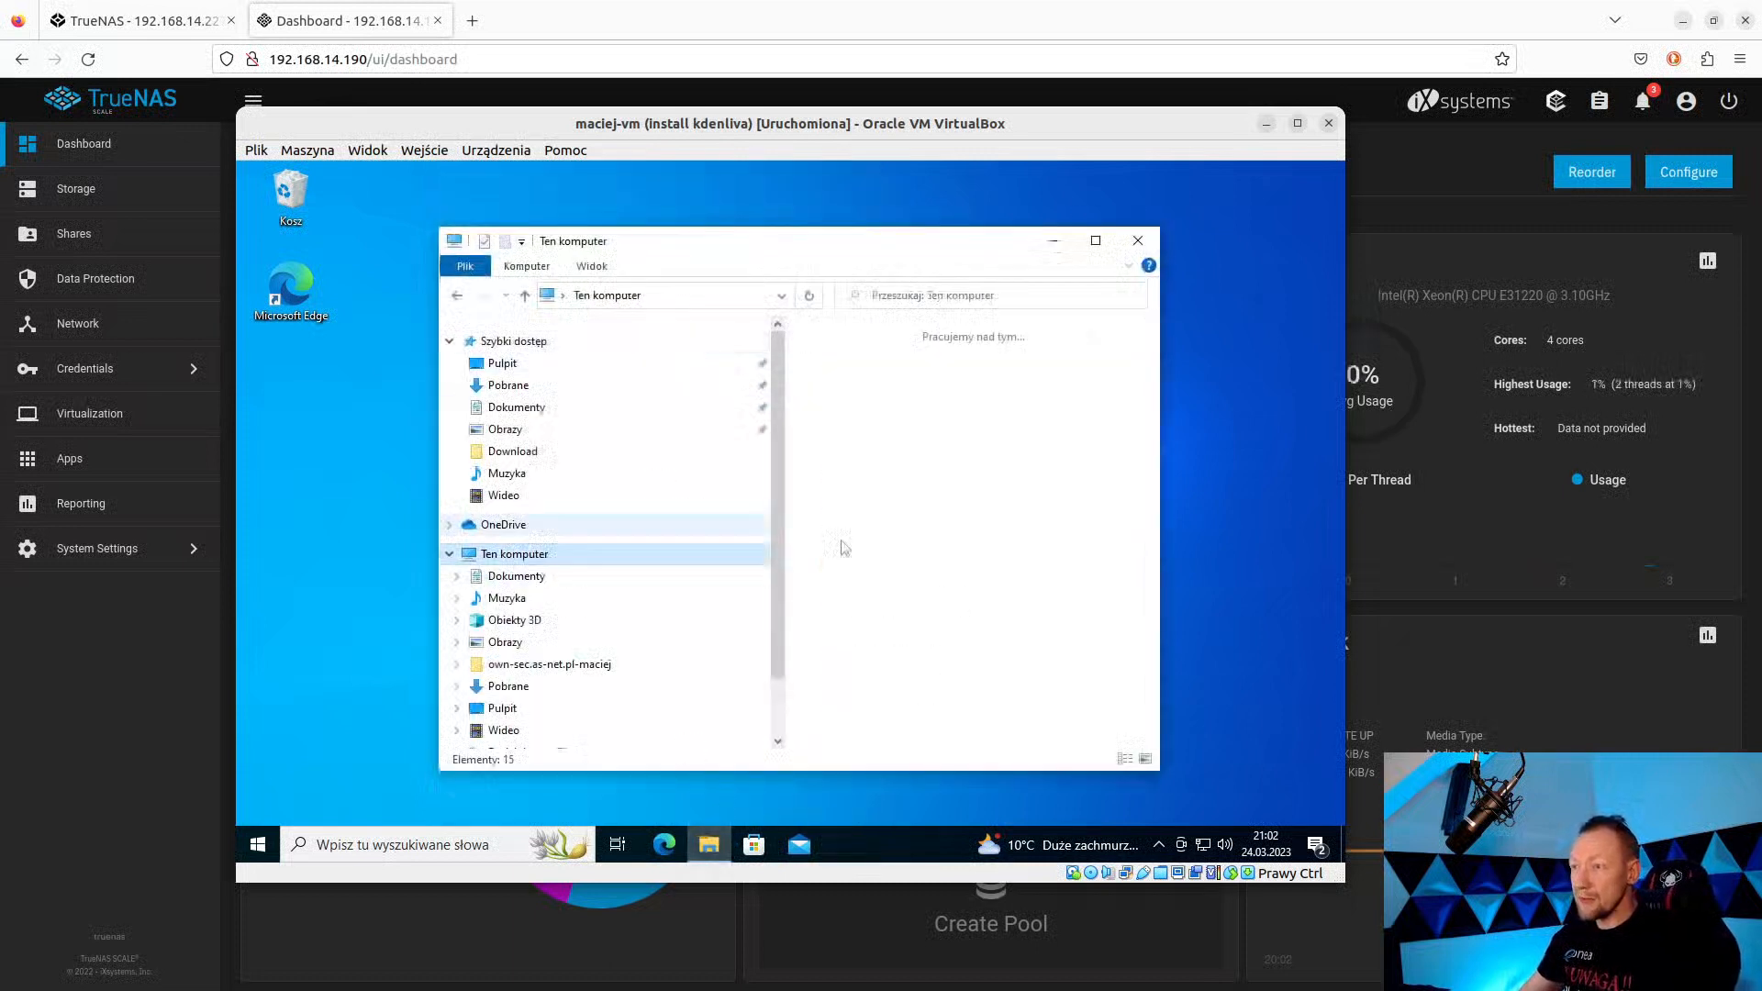
pyautogui.scroll(-2, 918, 550)
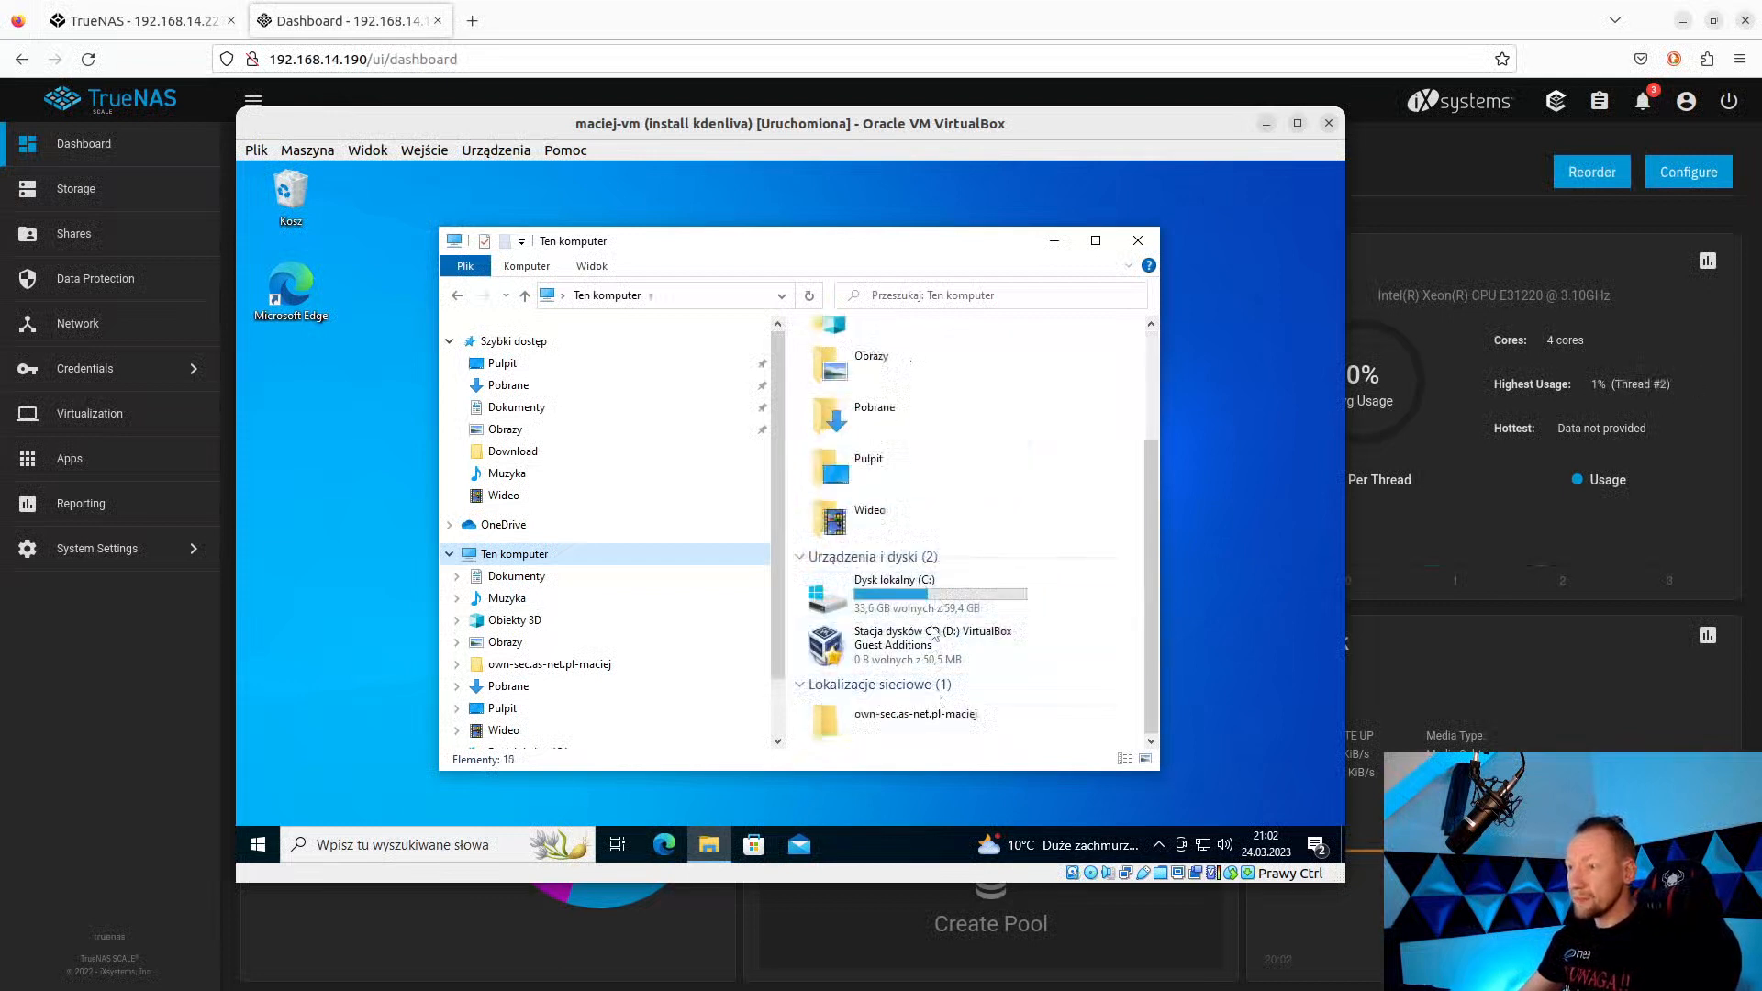
pyautogui.scroll(3, 933, 635)
pyautogui.scroll(-2, 932, 637)
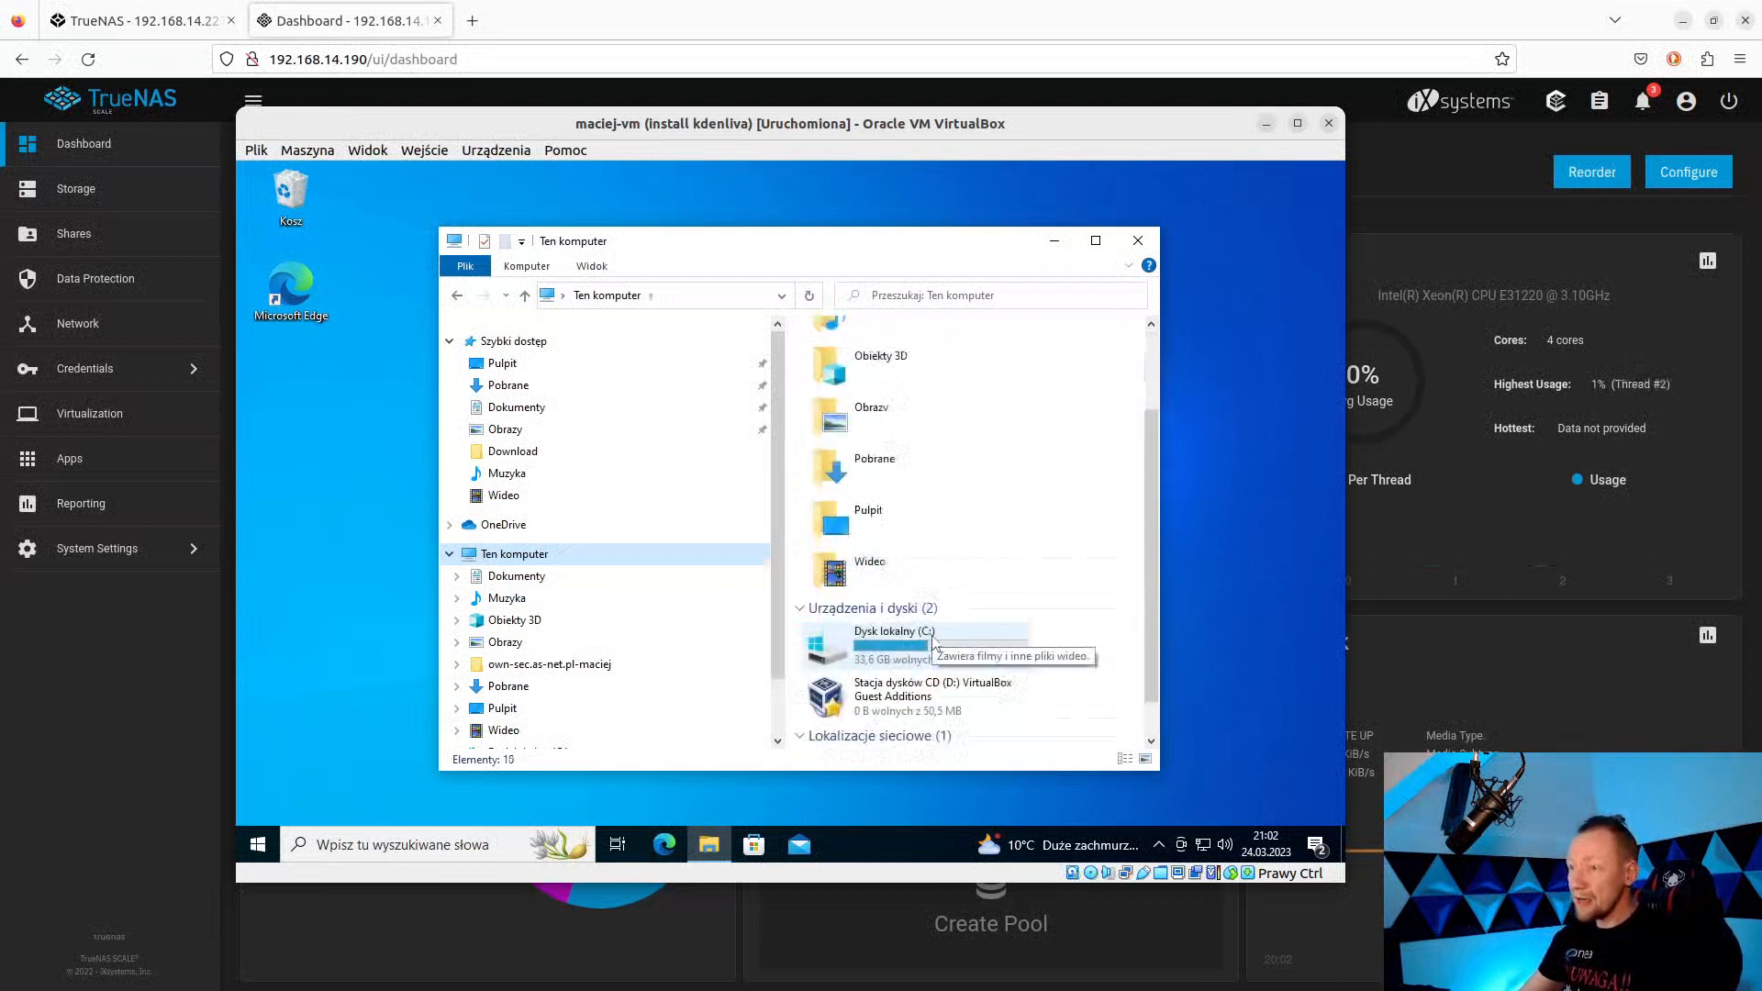
# Search 'mene' to open Device Manager, then close it again.
pyautogui.click(459, 843)
pyautogui.write('mene')
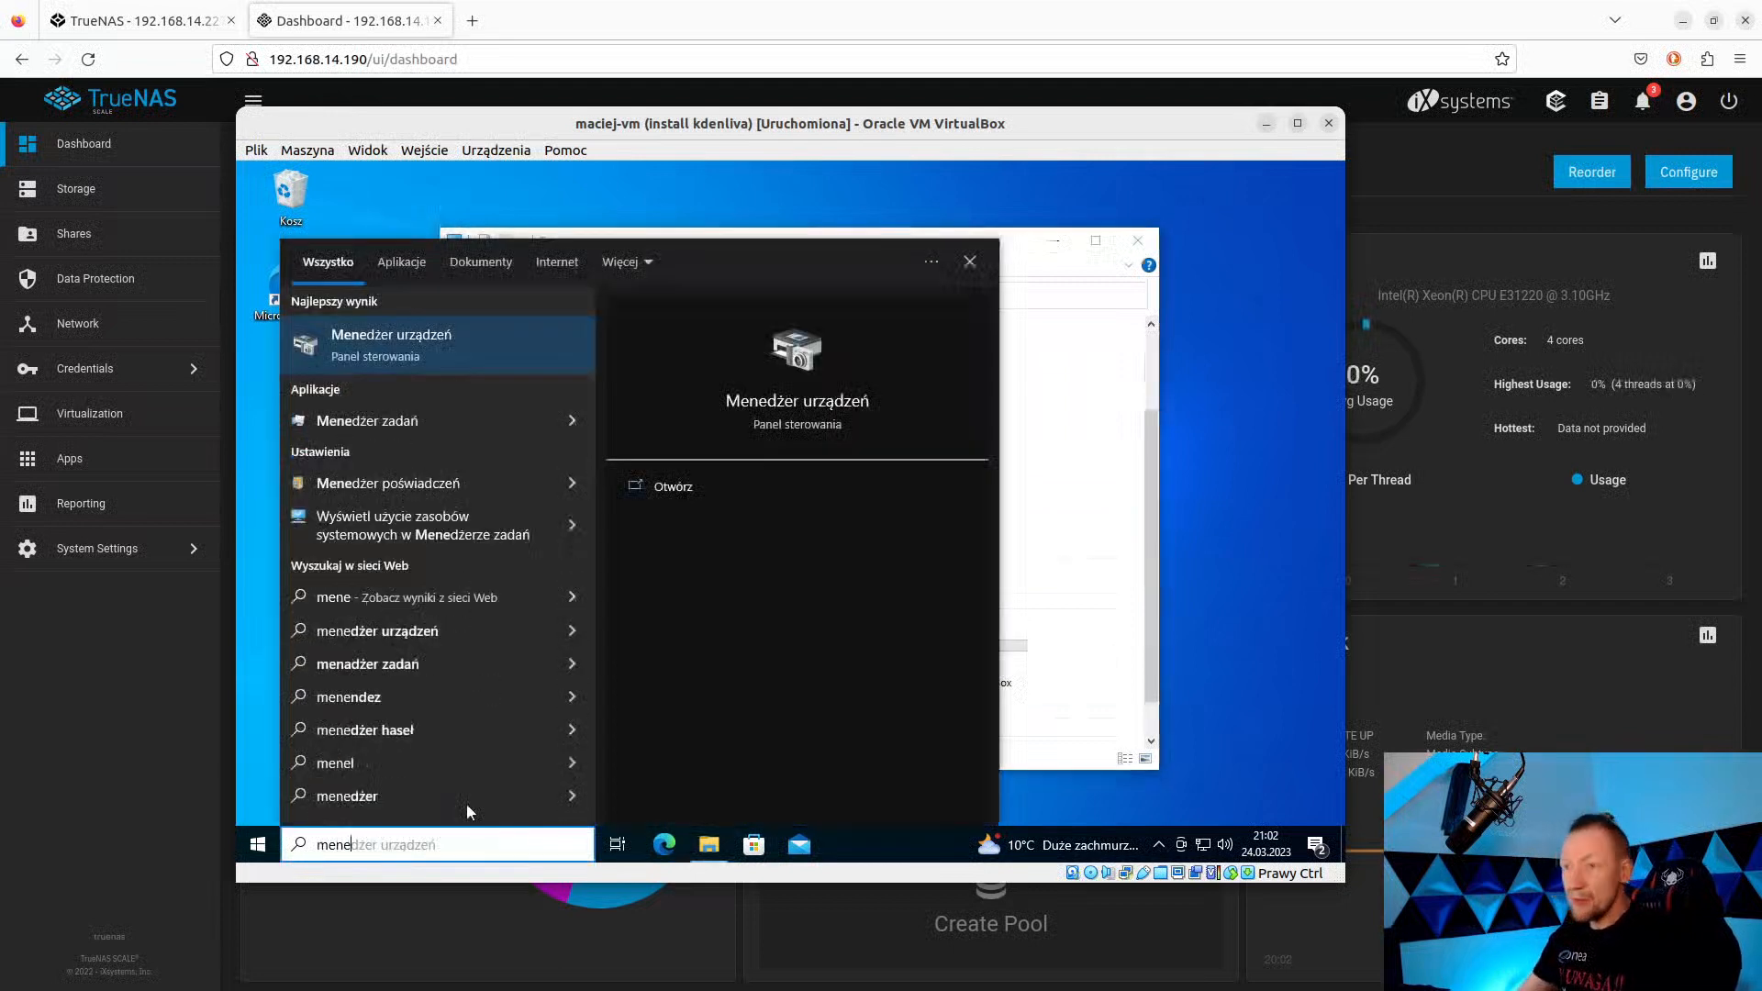
pyautogui.click(424, 336)
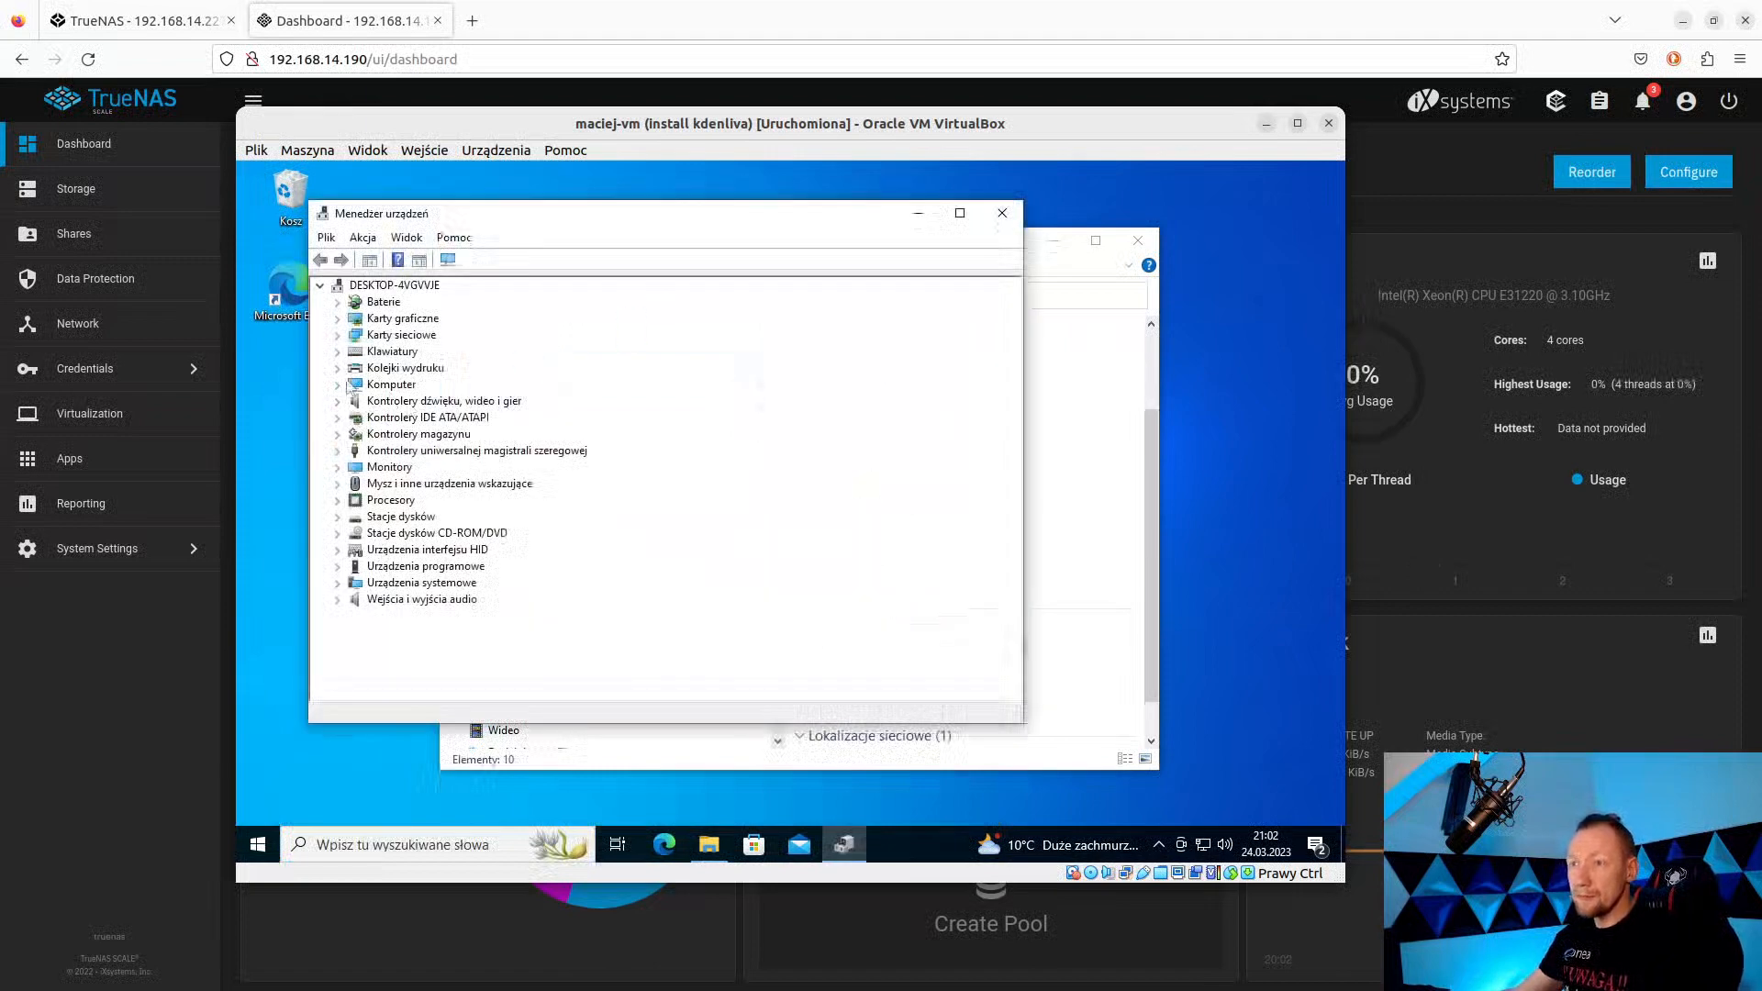
pyautogui.click(1002, 213)
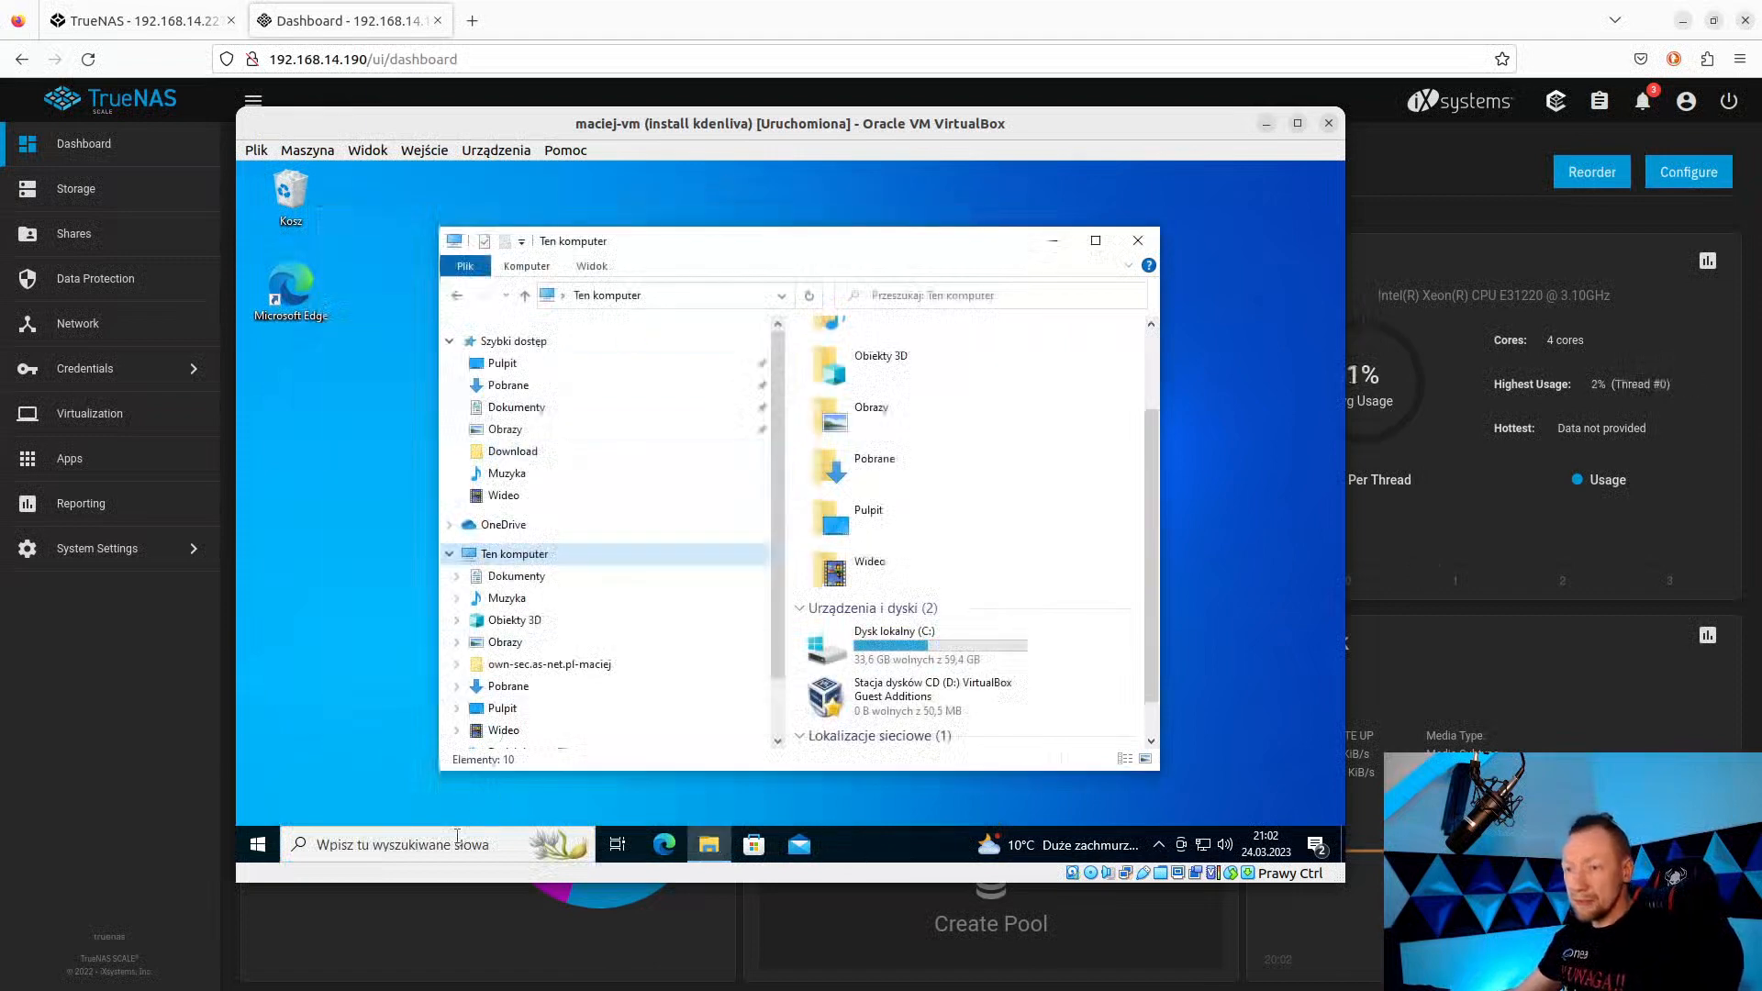
# Search 'admin' and launch Computer Management from Windows Administrative Tools.
pyautogui.click(413, 844)
pyautogui.write('admin')
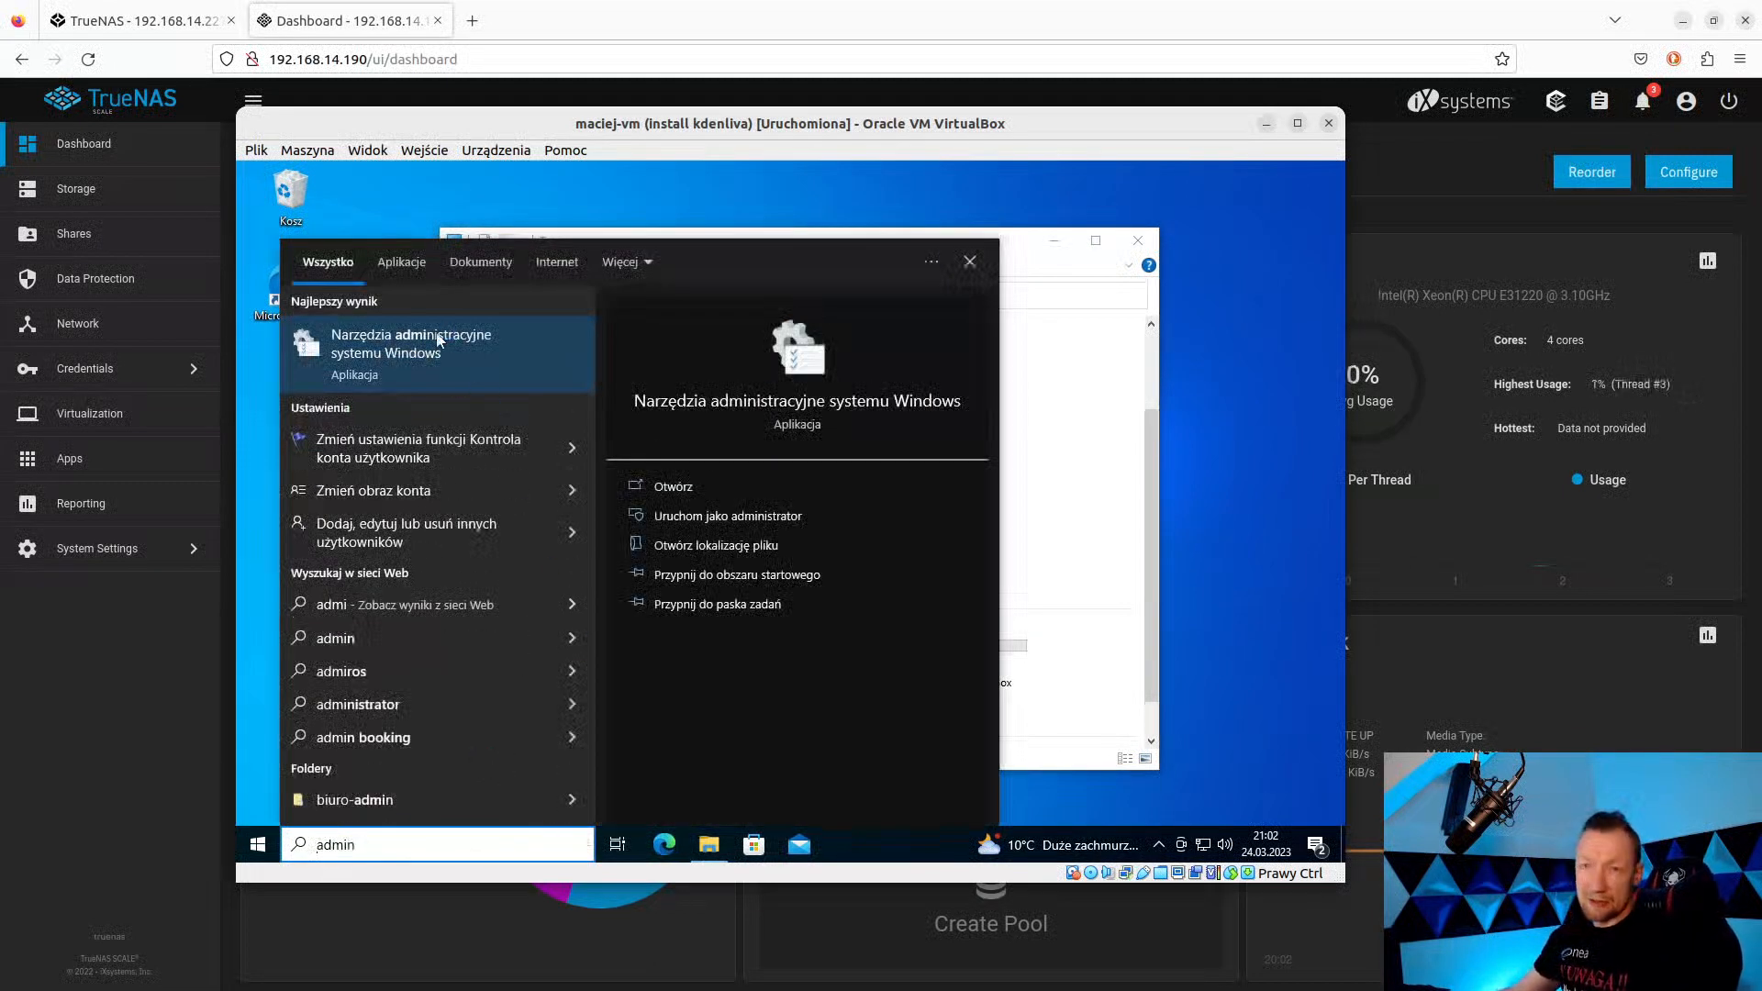
pyautogui.click(386, 336)
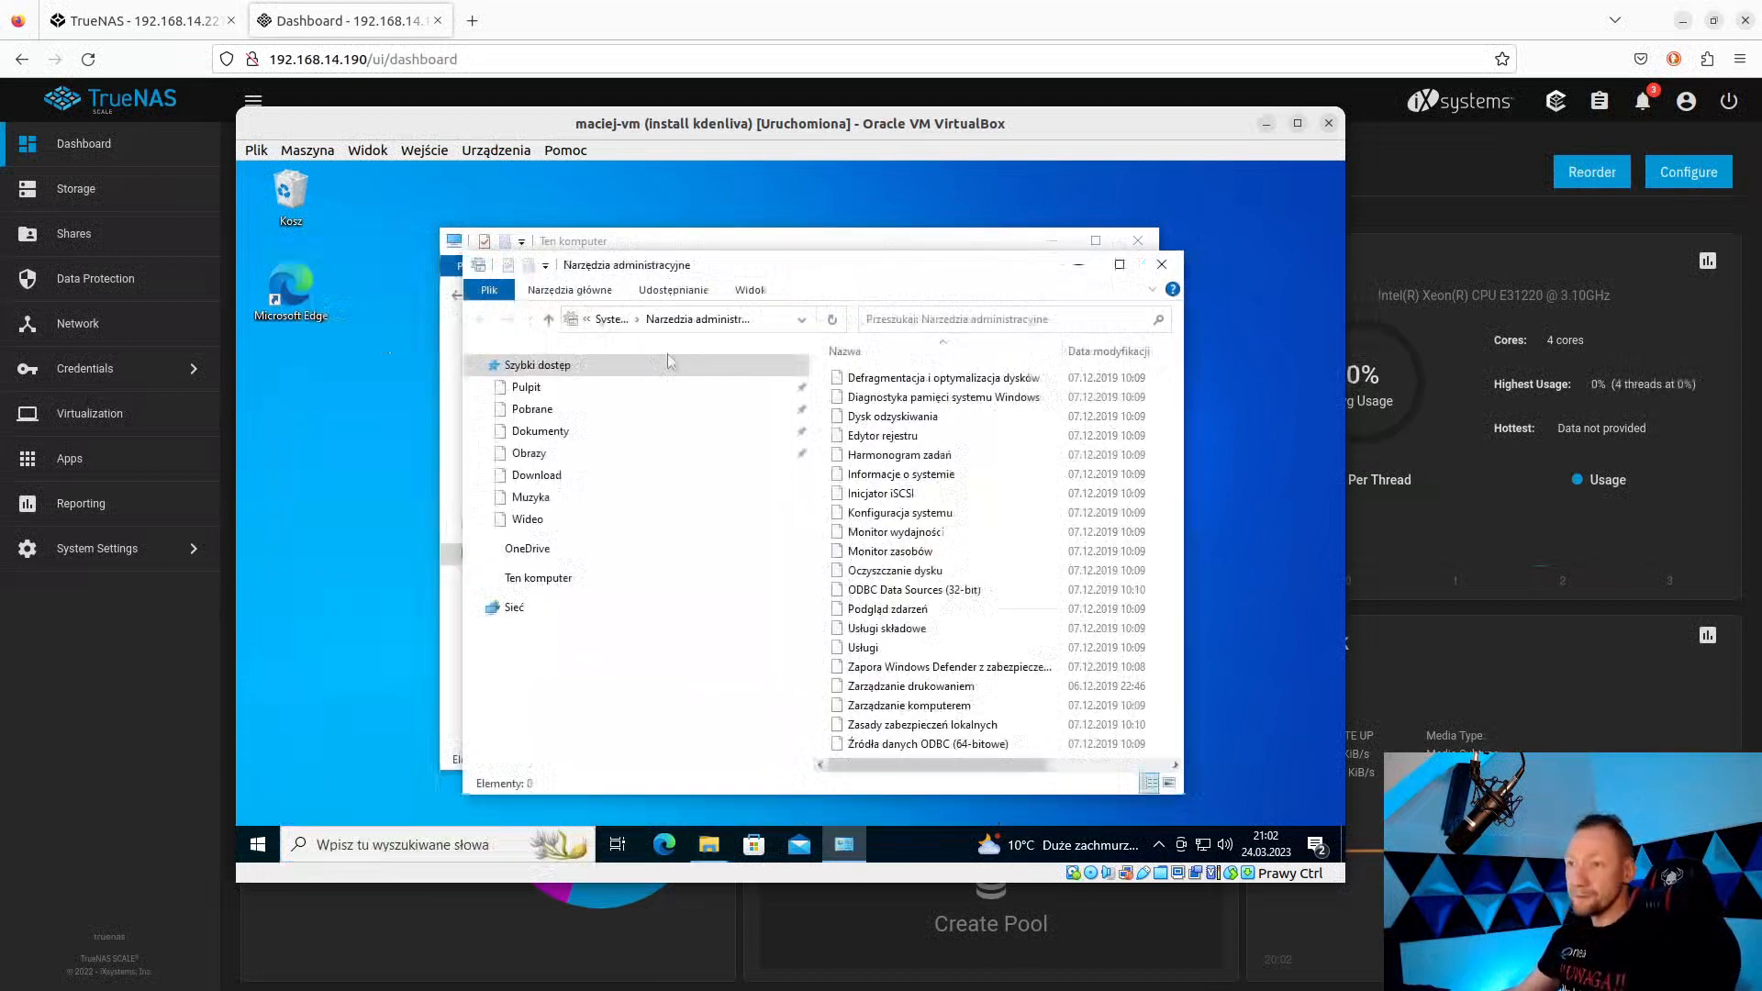
pyautogui.click(955, 704)
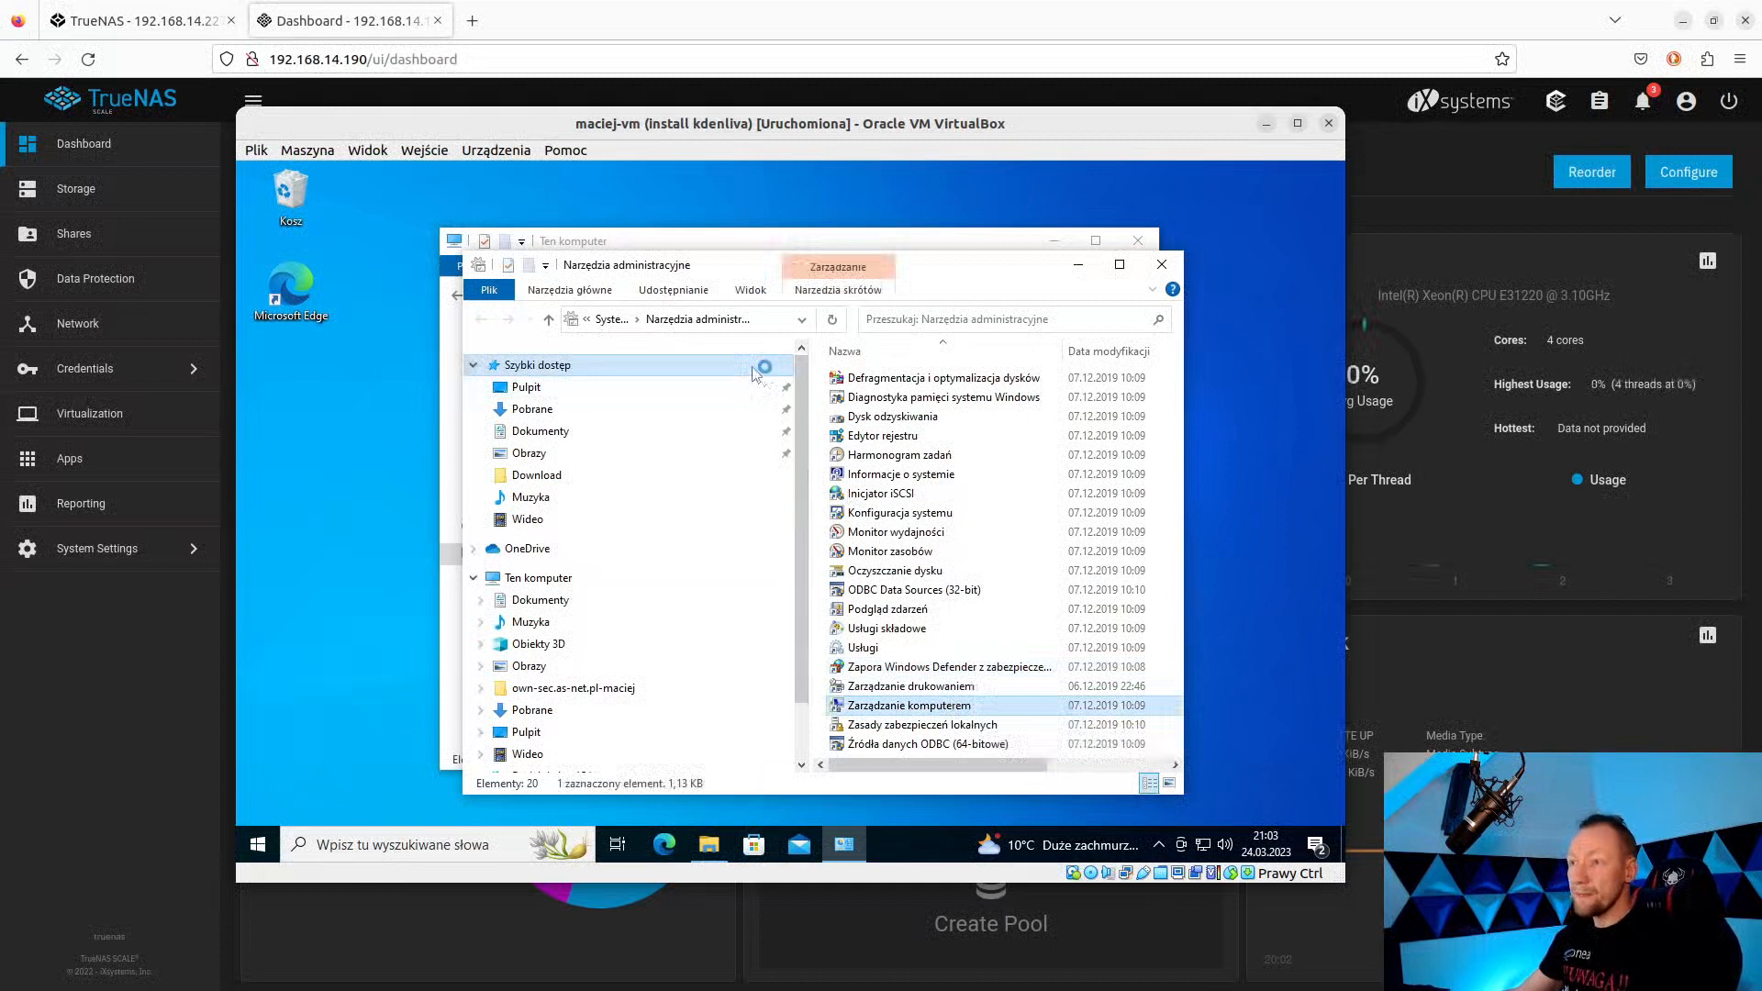
pyautogui.doubleClick(927, 706)
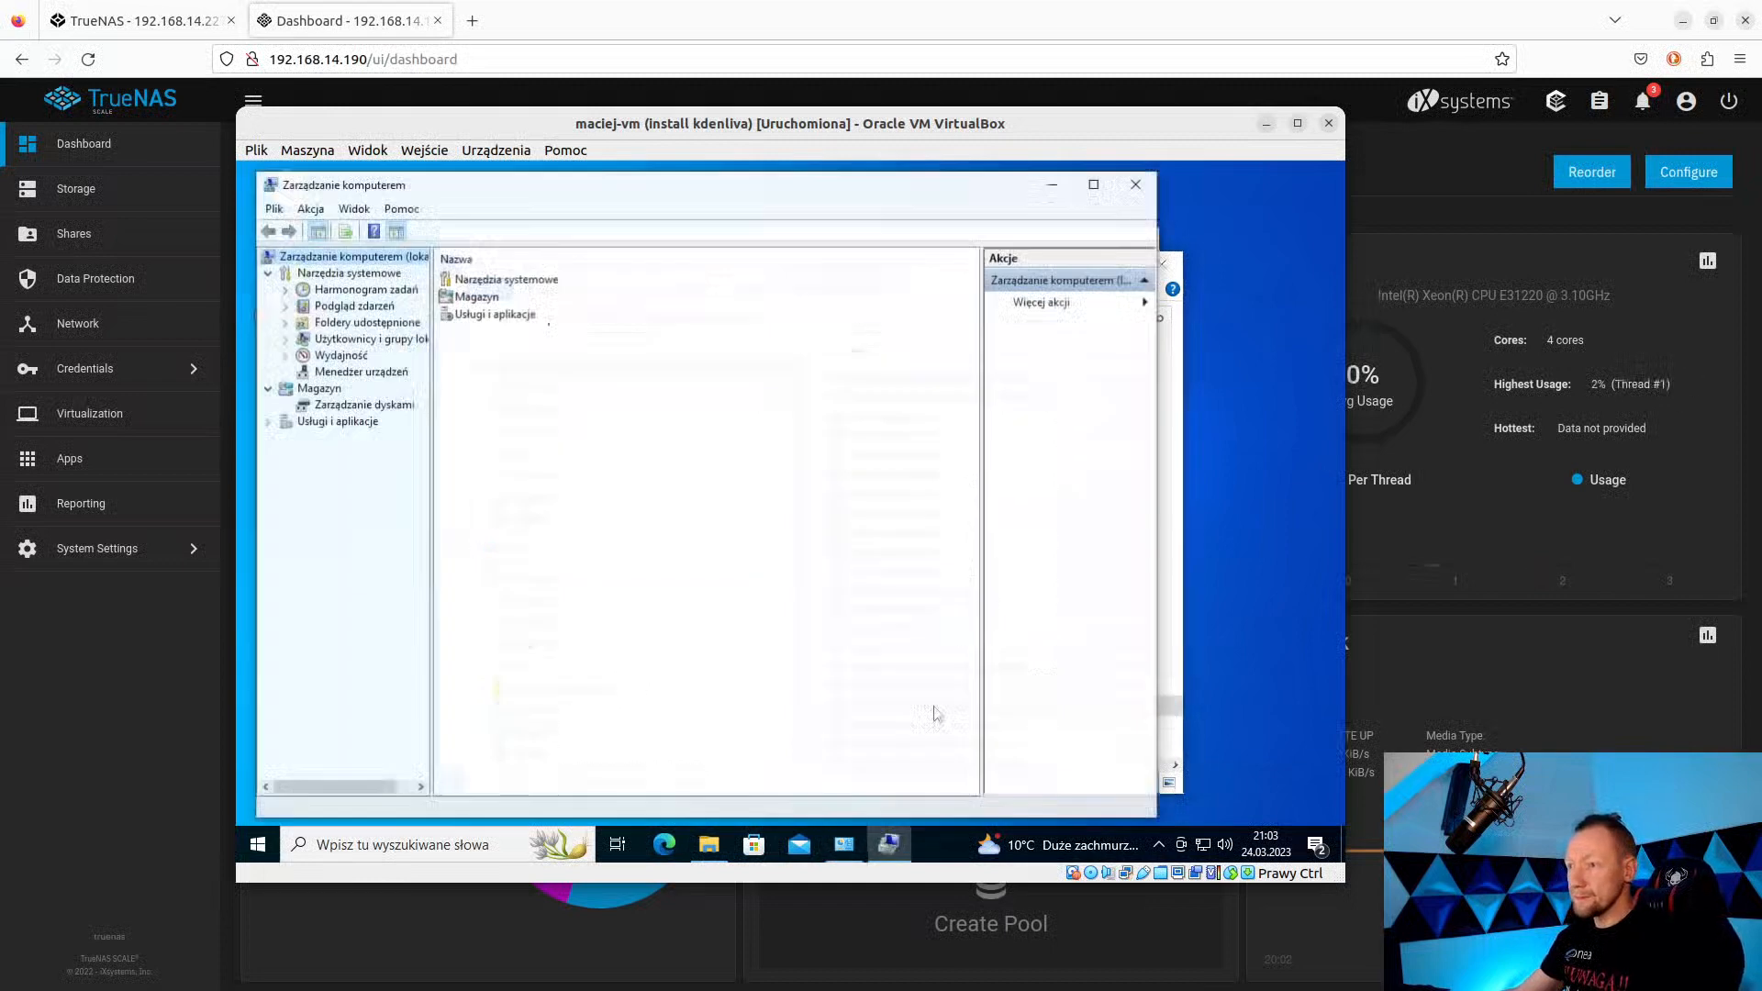
# Open Disk Management and accept the prompt to initialise Disk 1 as MBR.
pyautogui.click(347, 407)
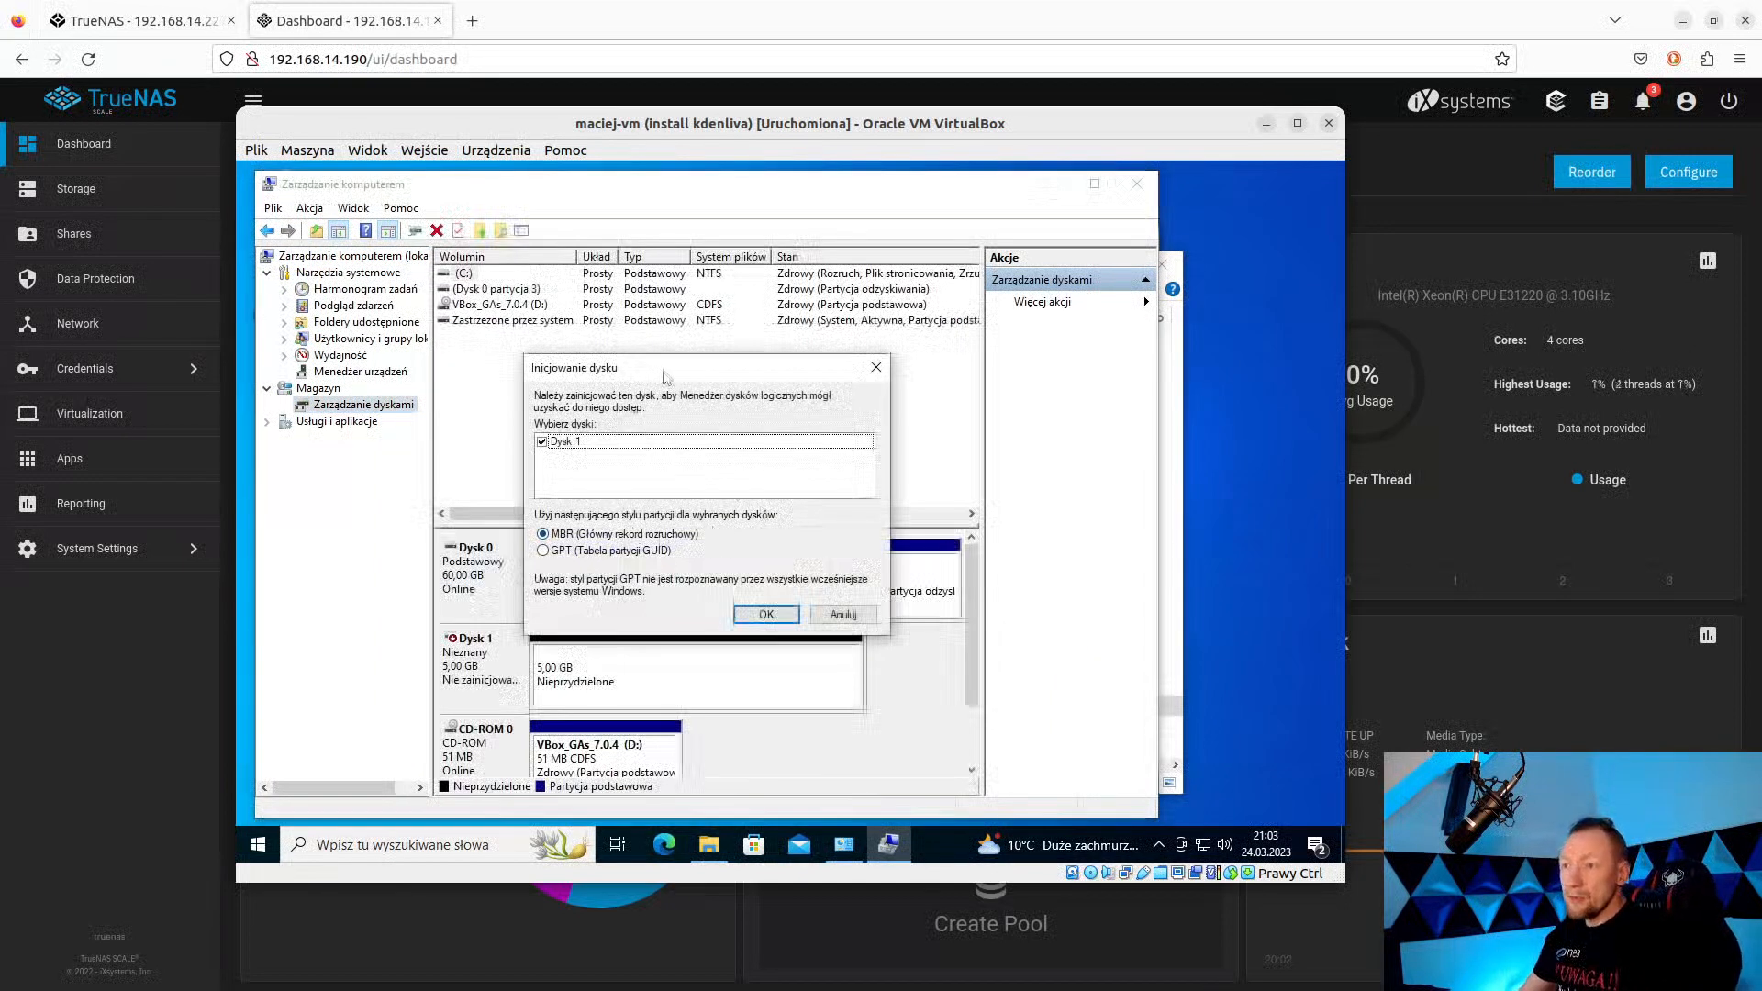
pyautogui.moveTo(666, 376); pyautogui.dragTo(870, 243)
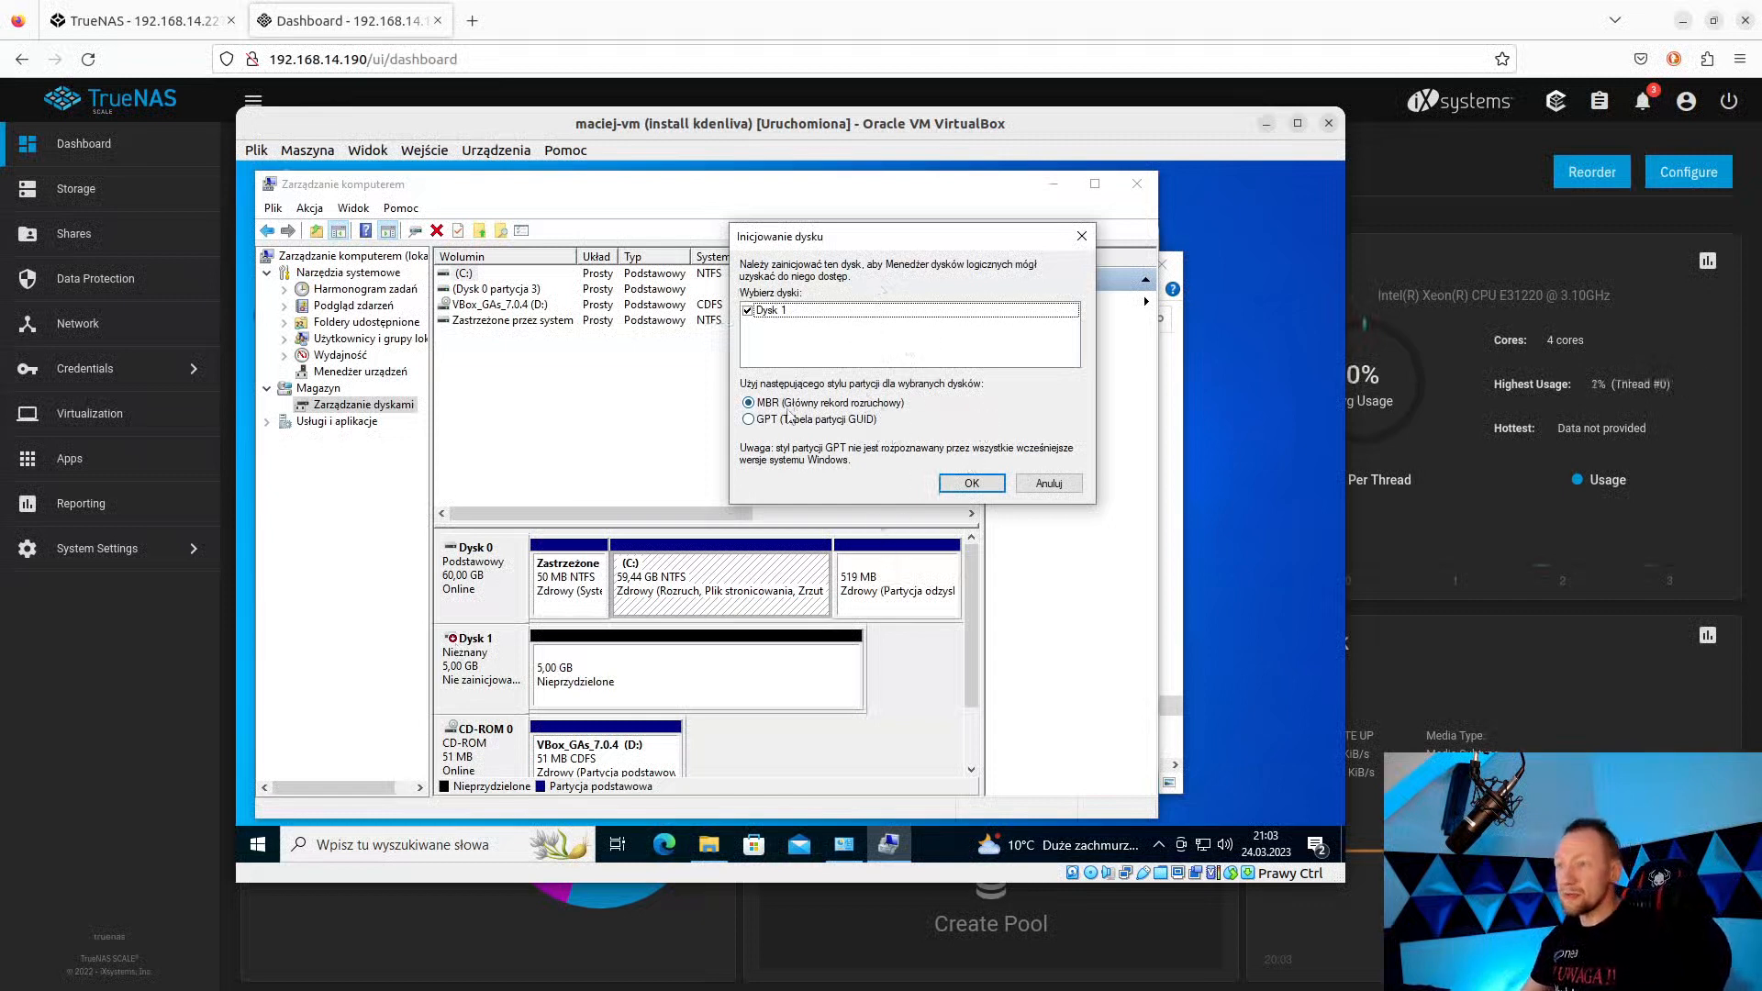
pyautogui.click(972, 483)
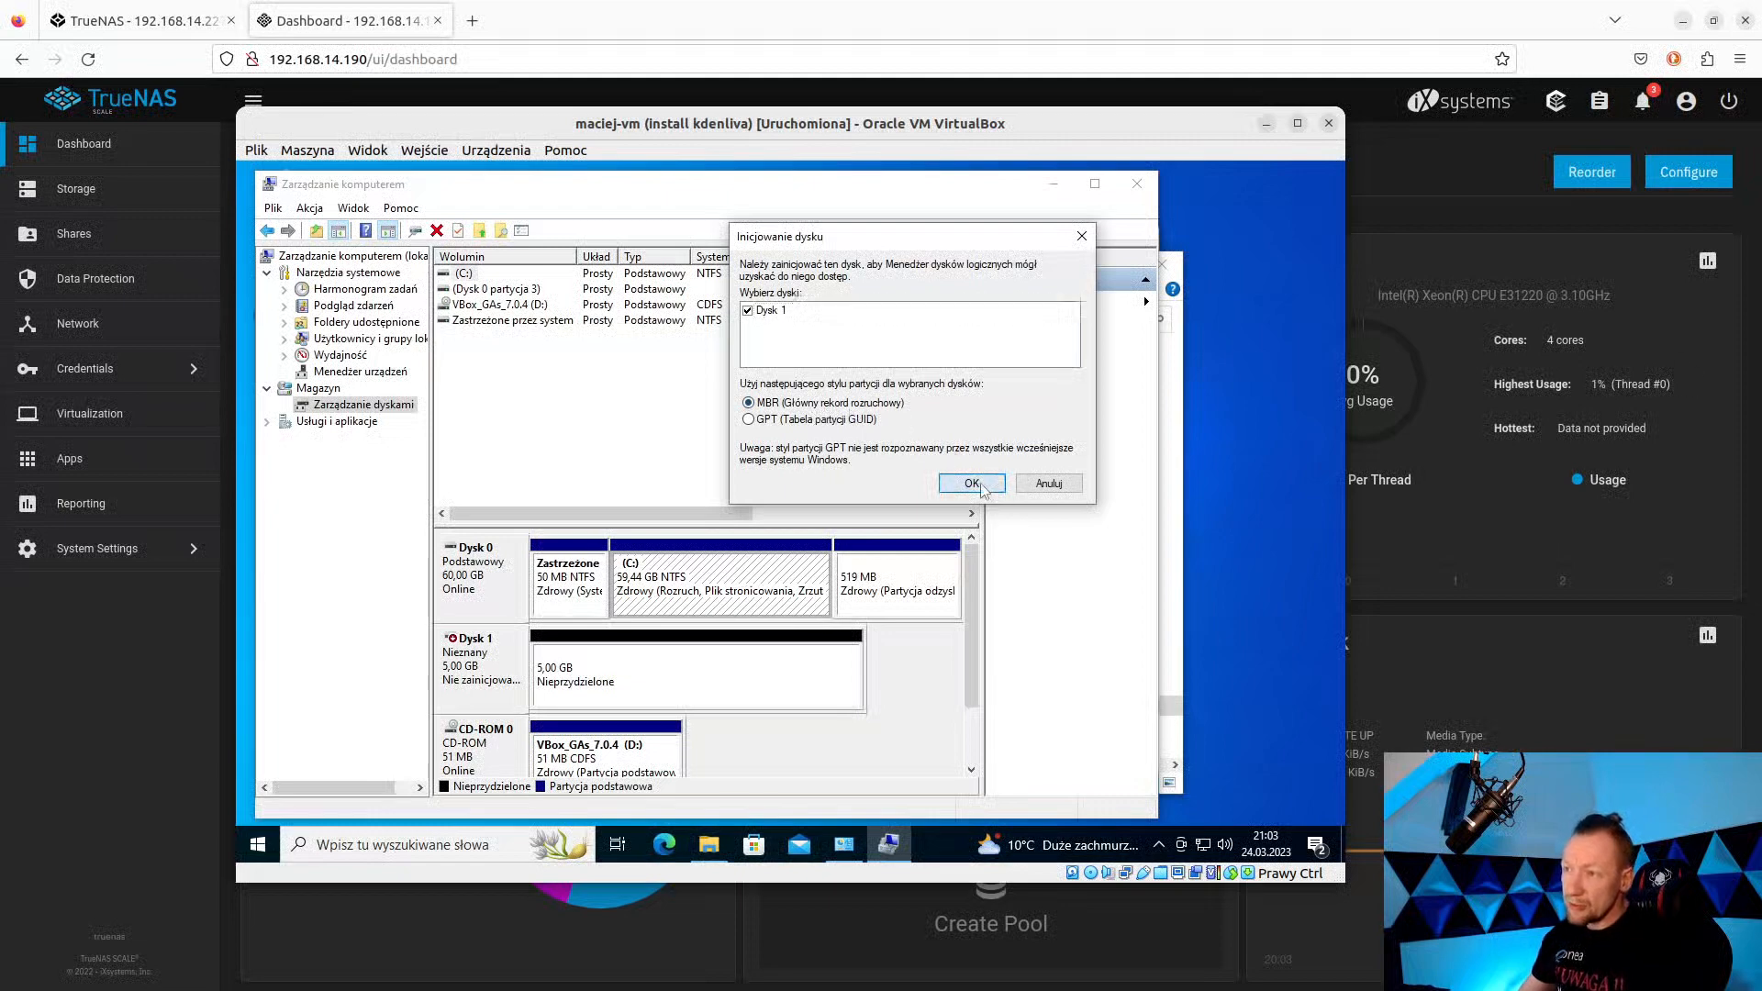
# Create a full-size simple volume on Disk 1: letter E, NTFS quick format, label Nowy.
pyautogui.rightClick(603, 669)
pyautogui.click(661, 675)
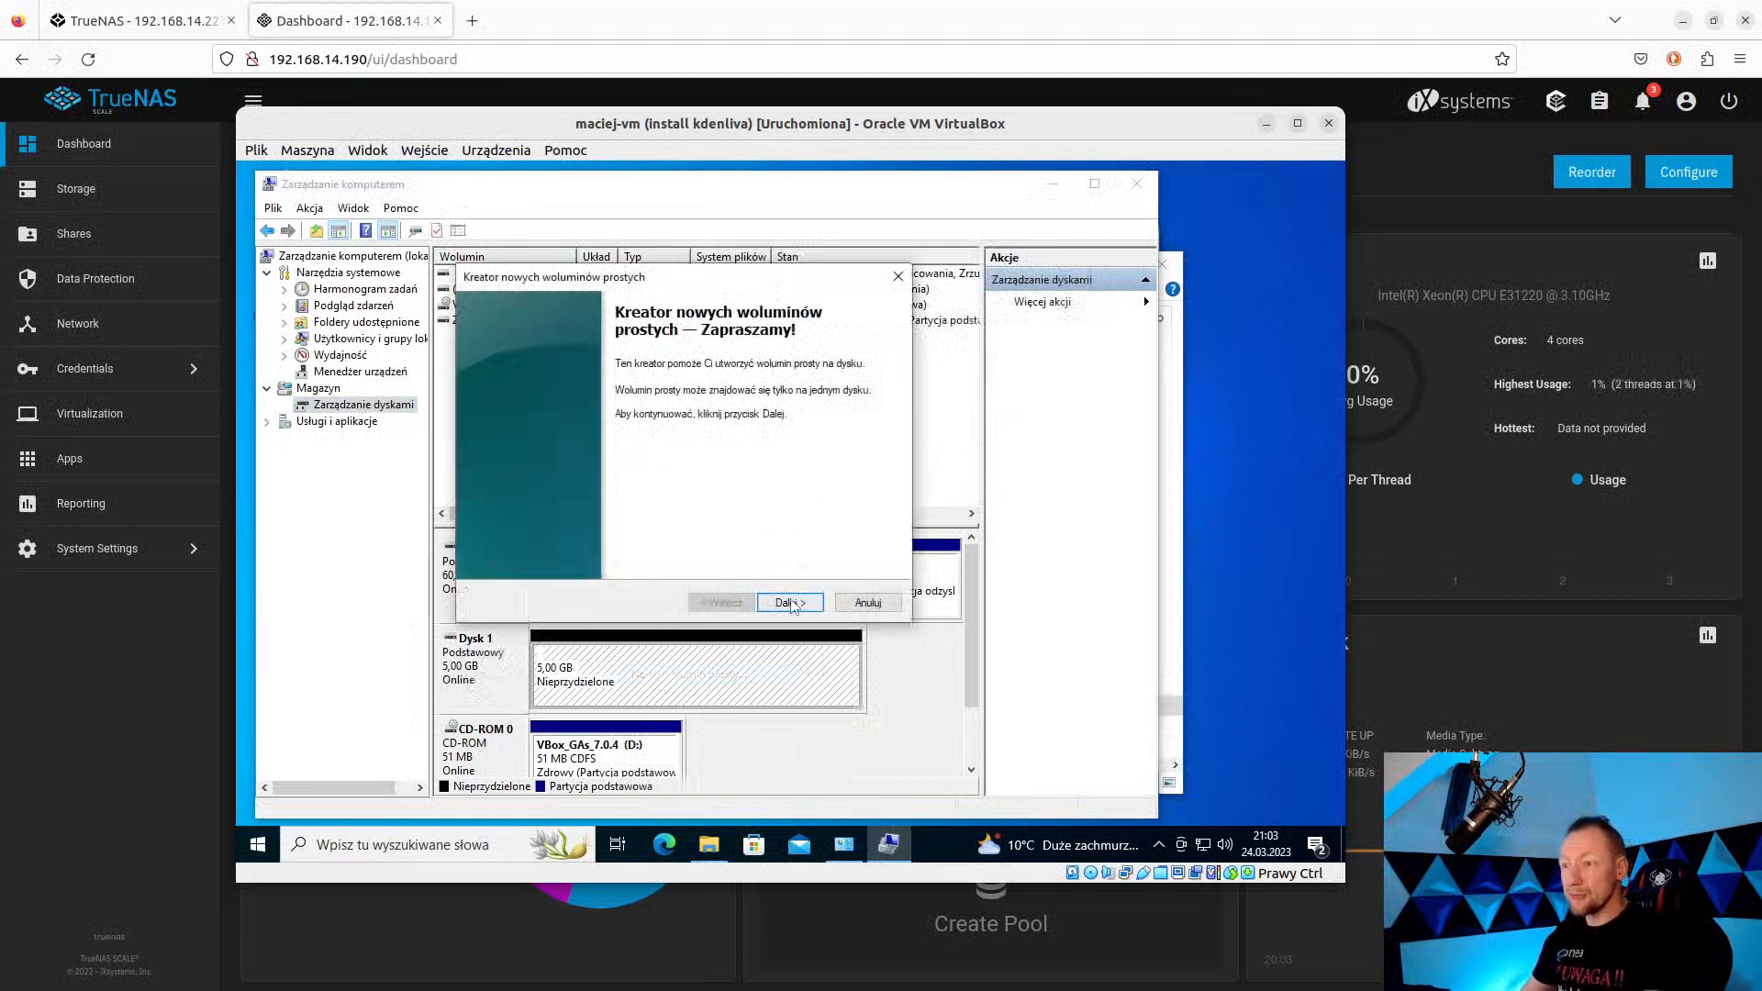
pyautogui.click(791, 603)
pyautogui.click(808, 602)
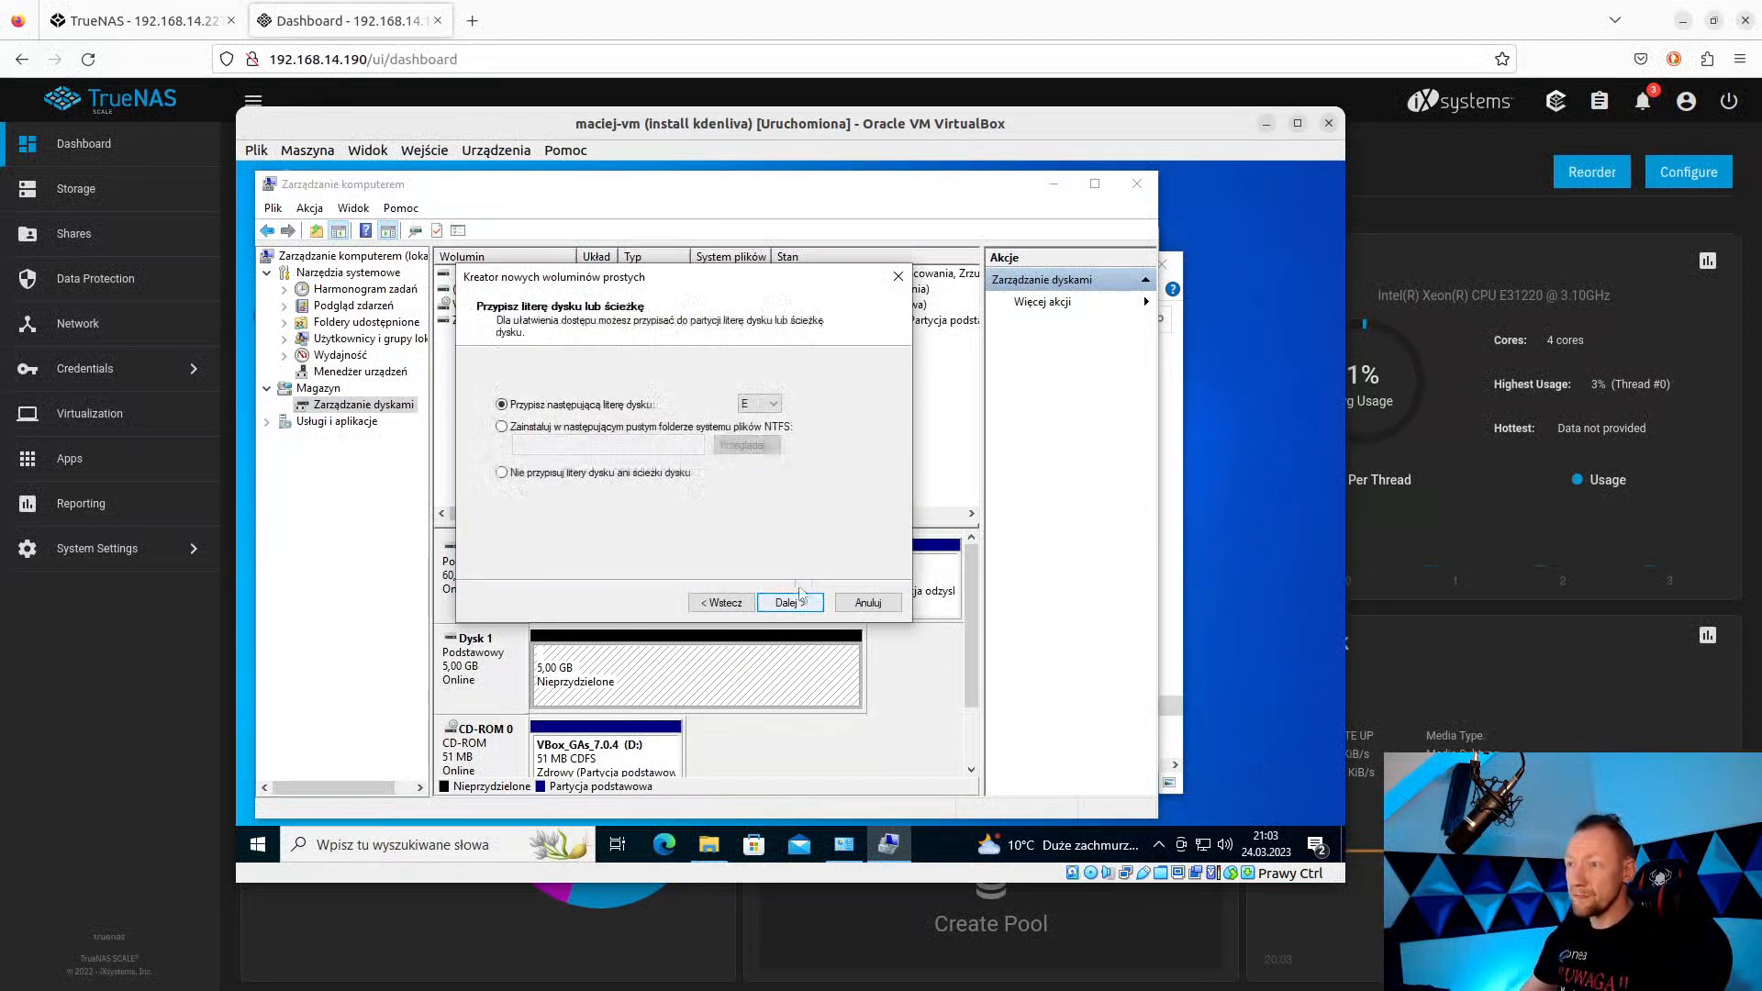
pyautogui.click(795, 606)
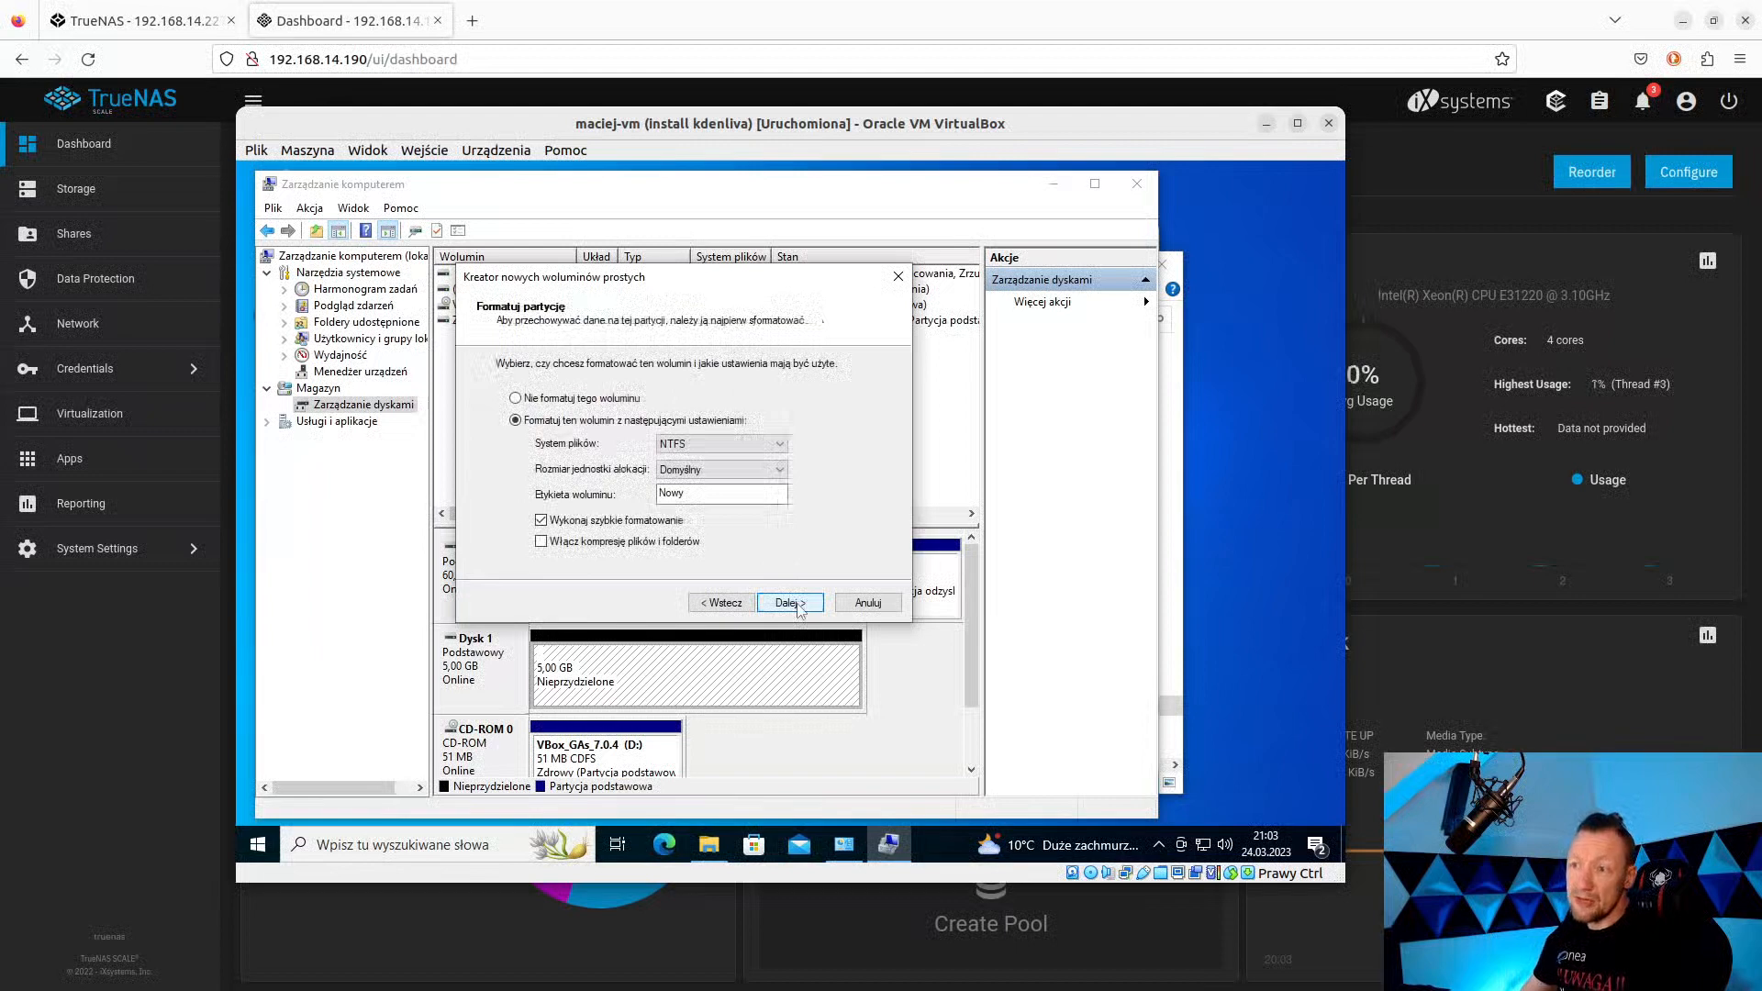
pyautogui.click(791, 603)
pyautogui.click(791, 603)
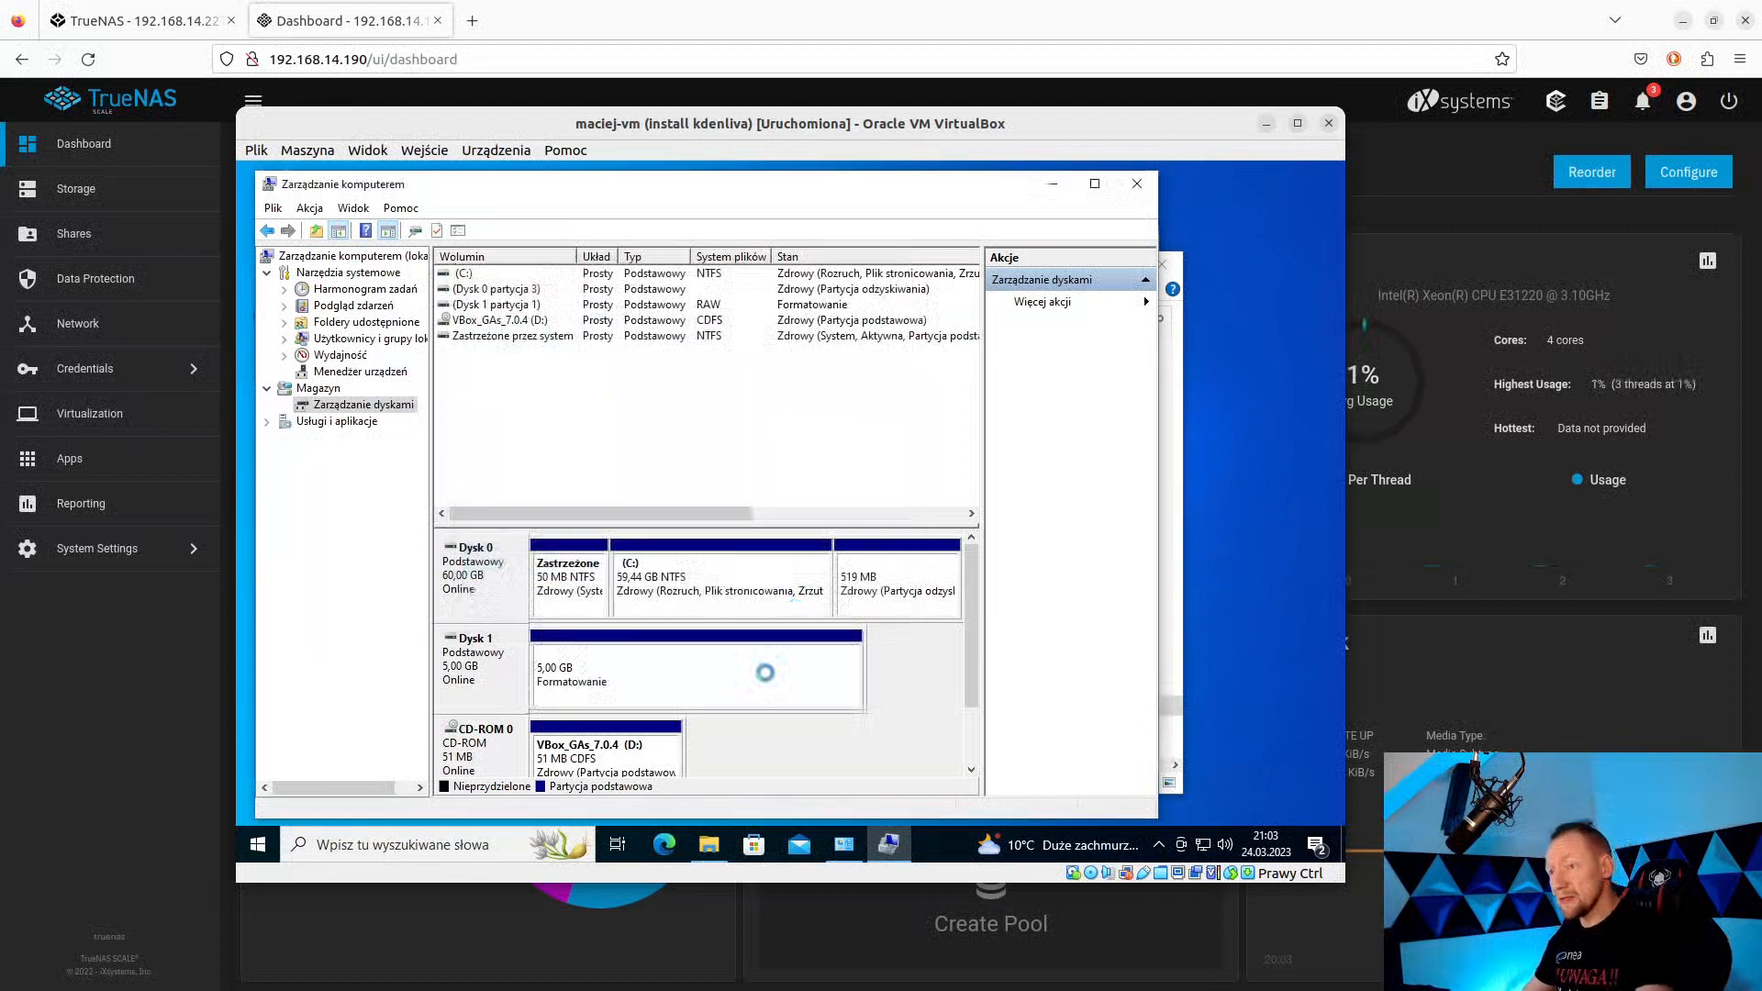
pyautogui.click(709, 844)
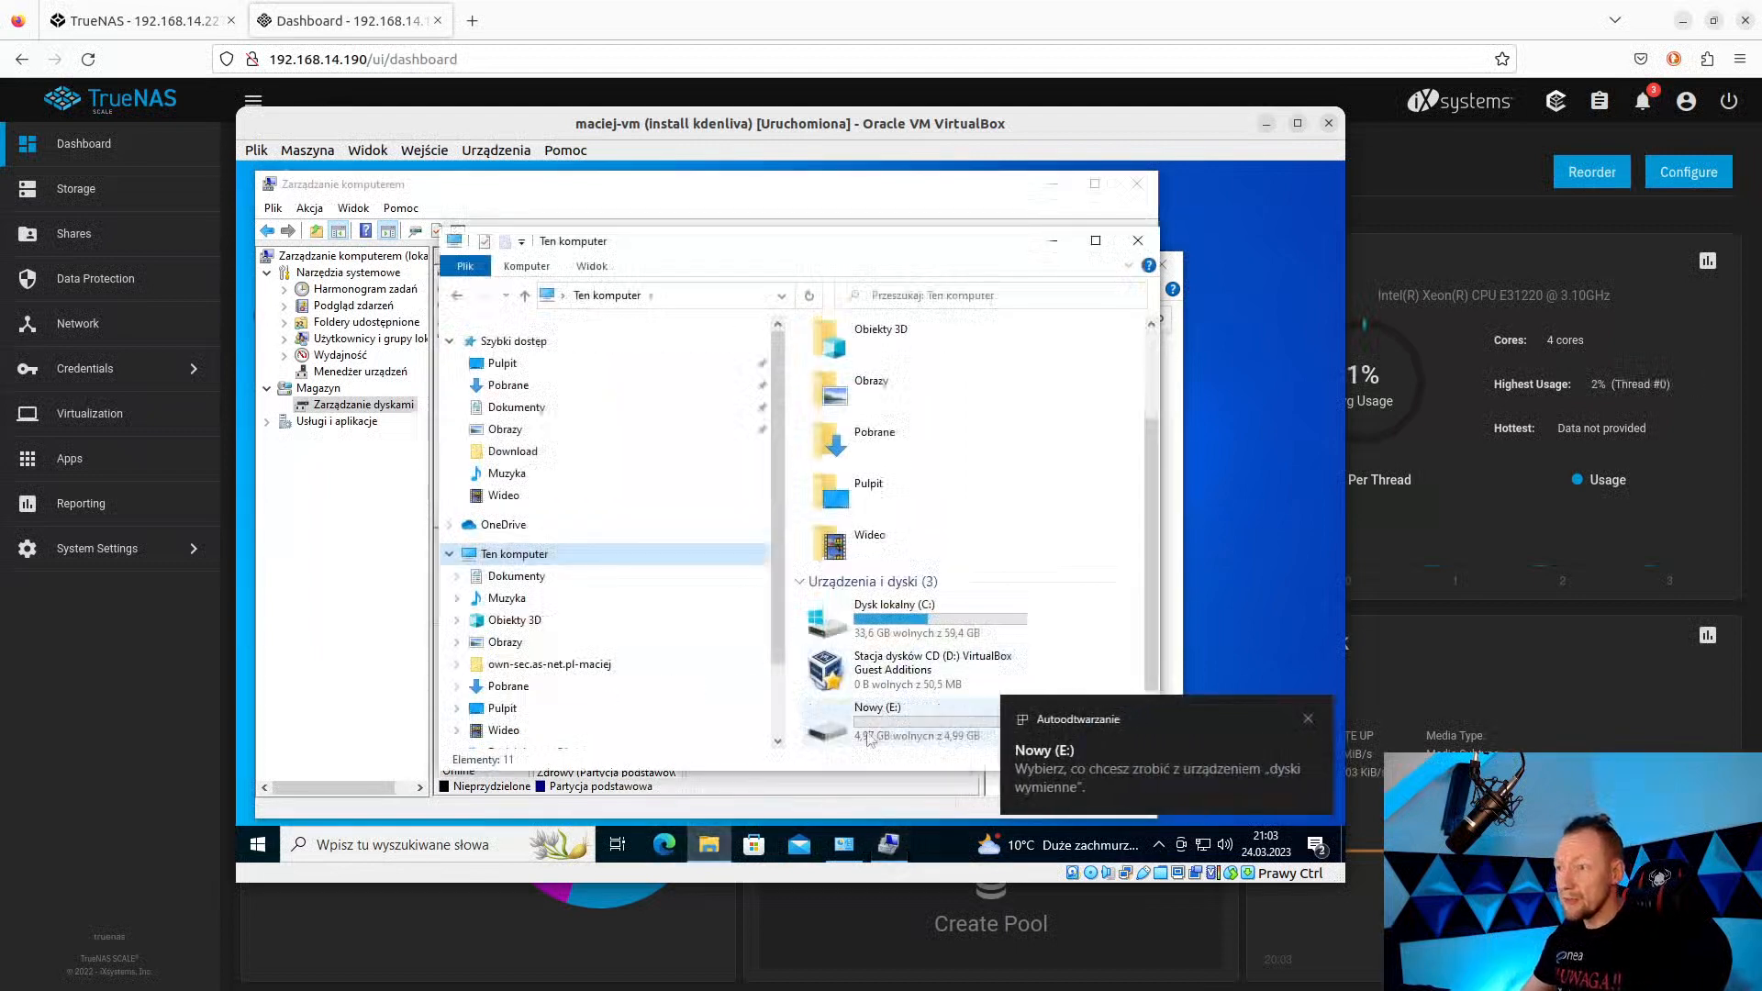
# Open Nowy (E:) to confirm it is empty, then return to the drive list.
pyautogui.click(840, 730)
pyautogui.doubleClick(840, 730)
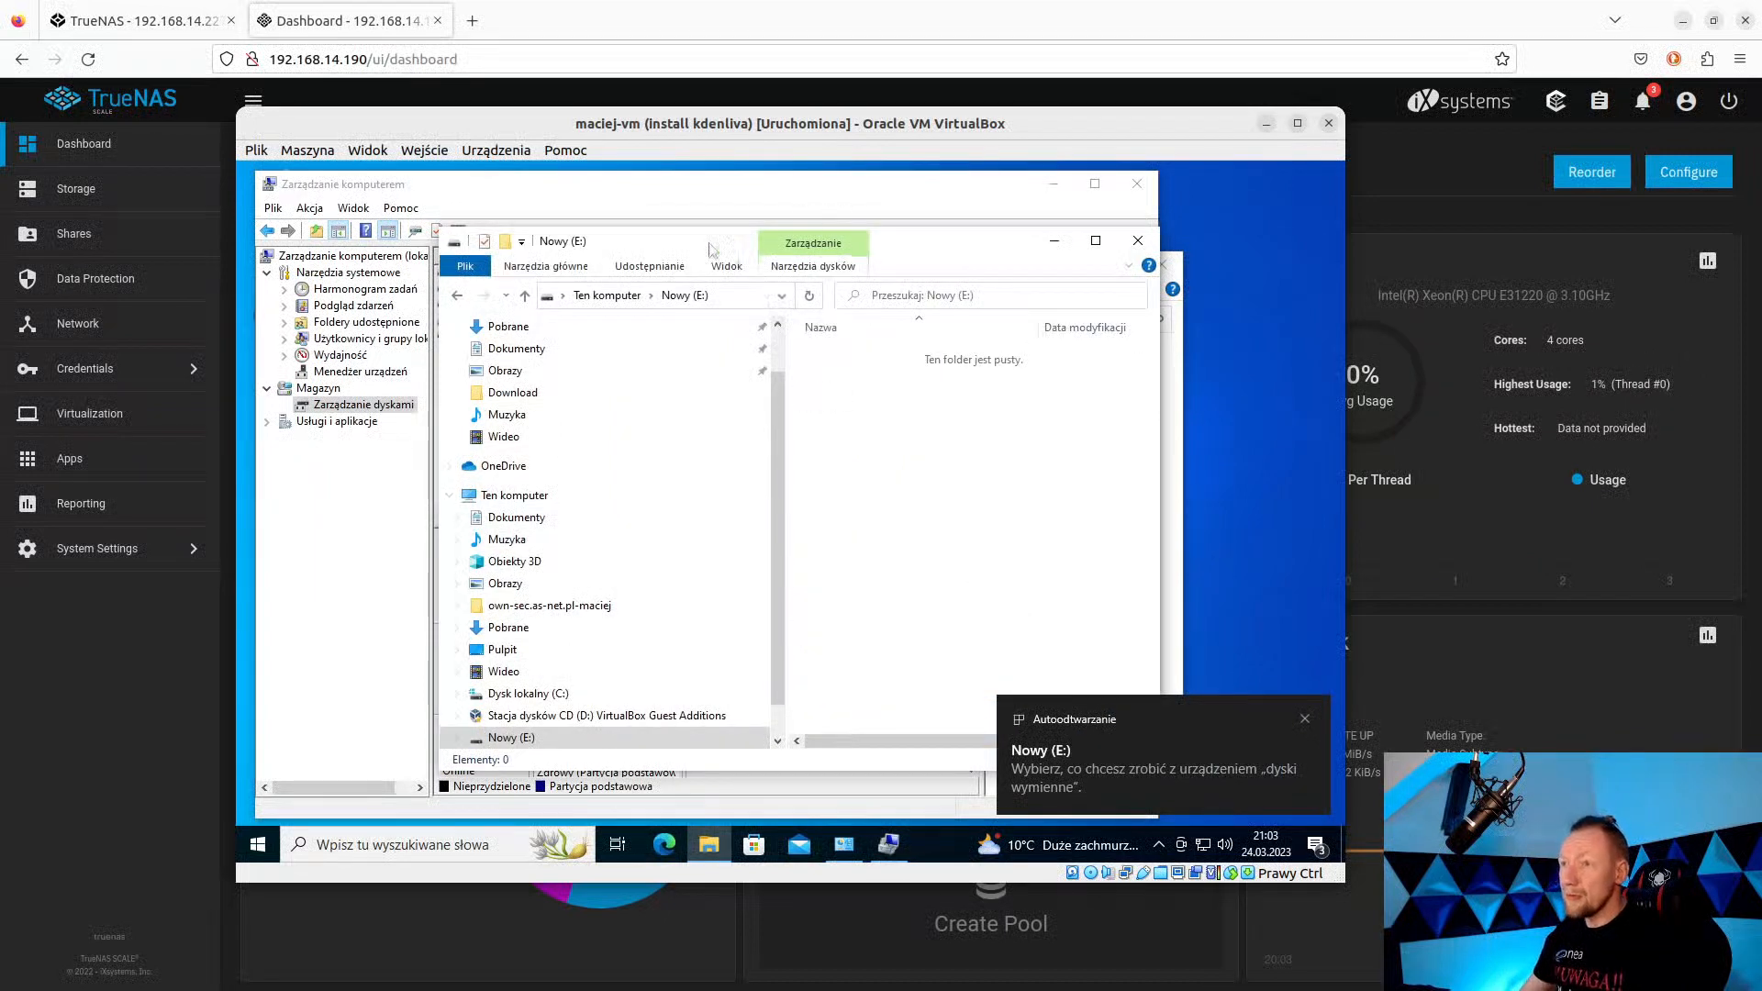
pyautogui.click(455, 297)
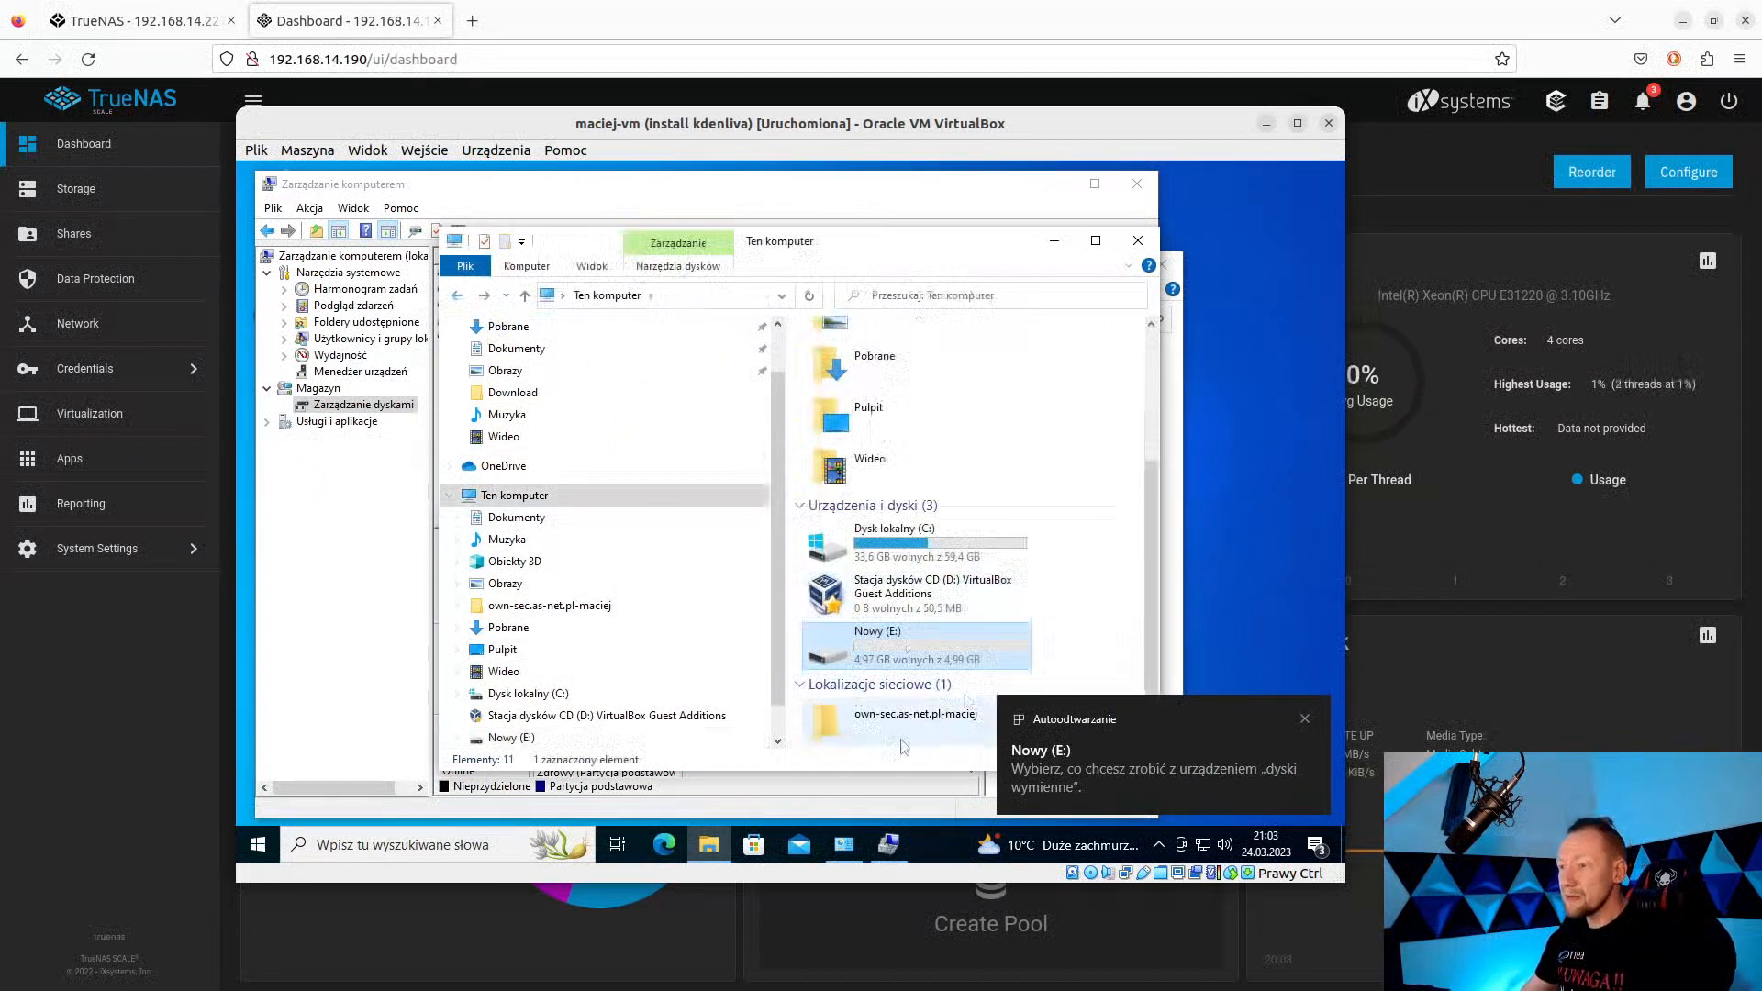
# Dismiss the AutoPlay notice, widen Explorer, and move the VM aside to reach the TrueNAS dashboard.
pyautogui.scroll(2, 909, 748)
pyautogui.click(1304, 718)
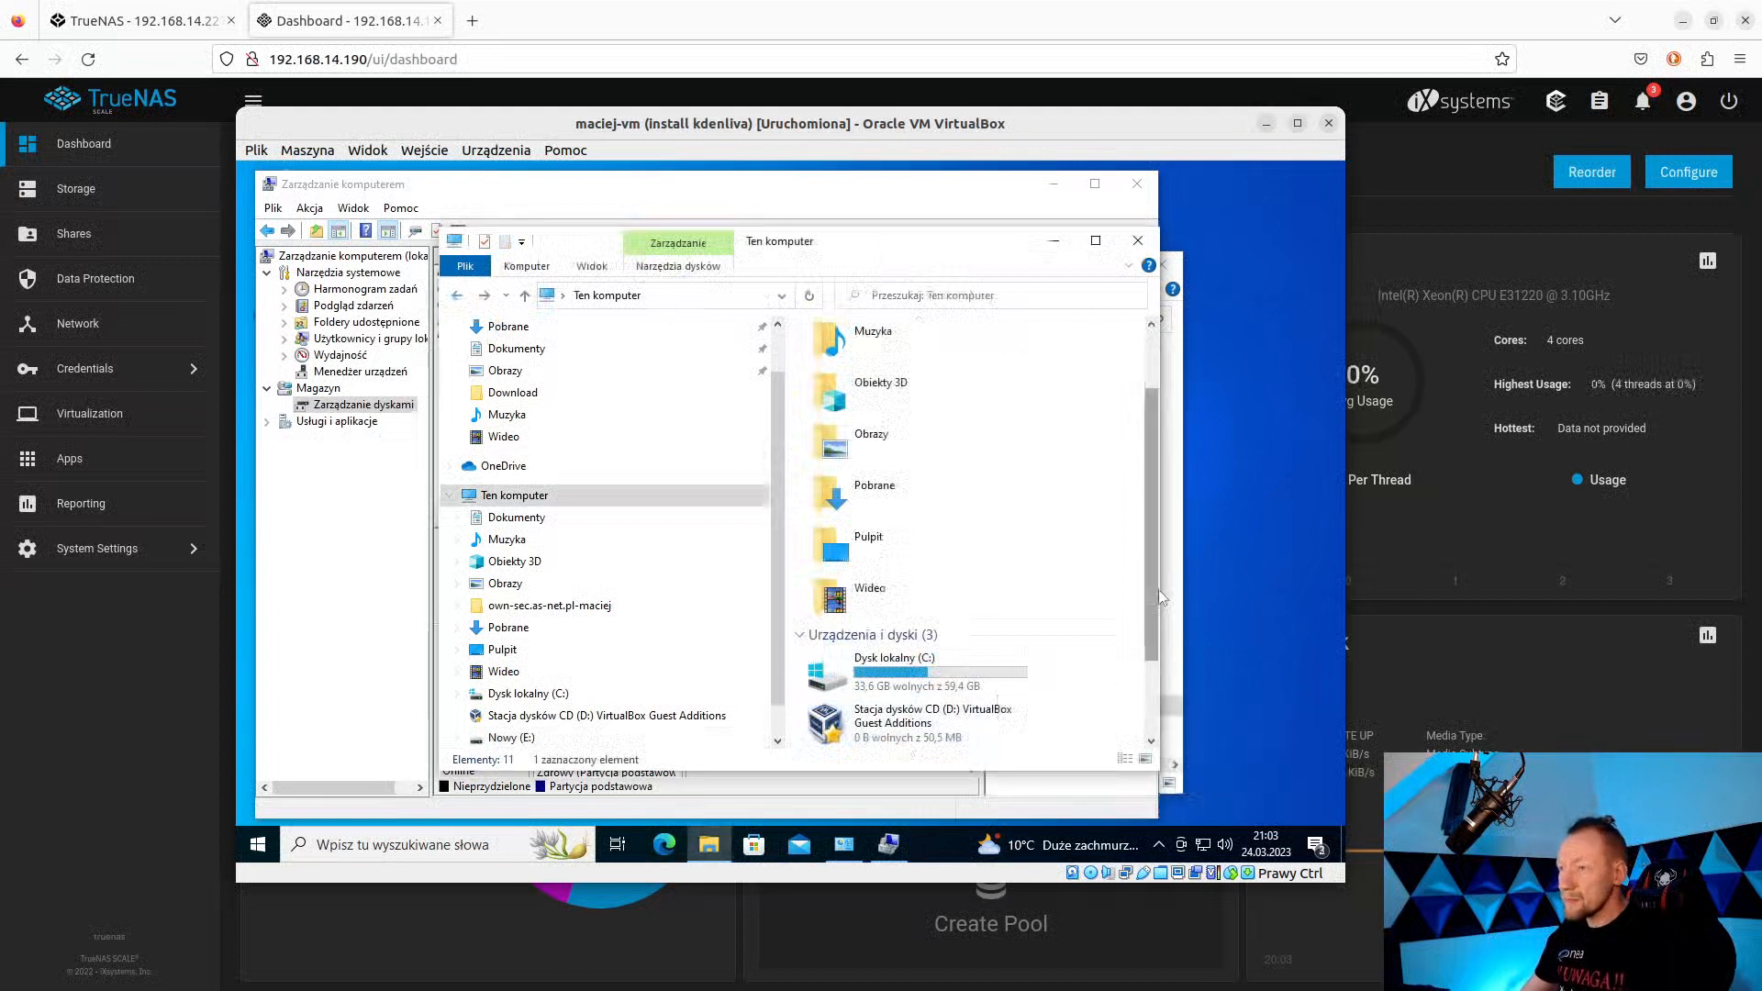
pyautogui.scroll(-1, 1155, 588)
pyautogui.moveTo(1159, 514); pyautogui.dragTo(1294, 514)
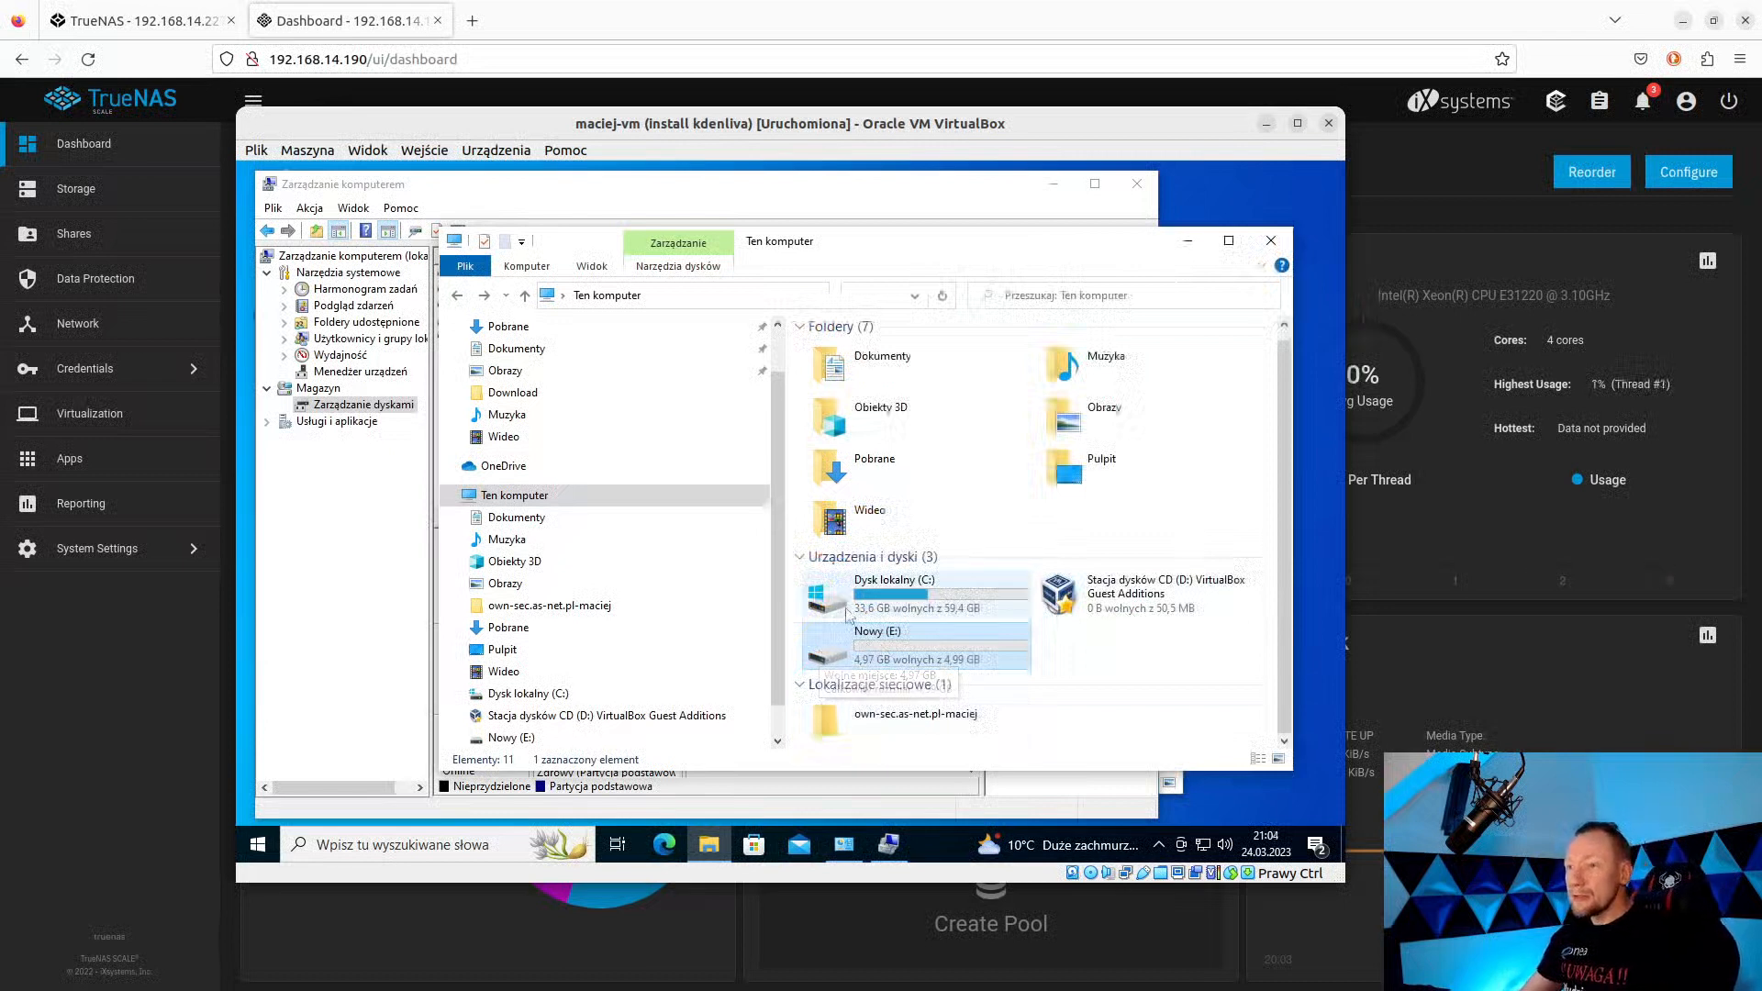
pyautogui.moveTo(582, 126); pyautogui.dragTo(621, 128)
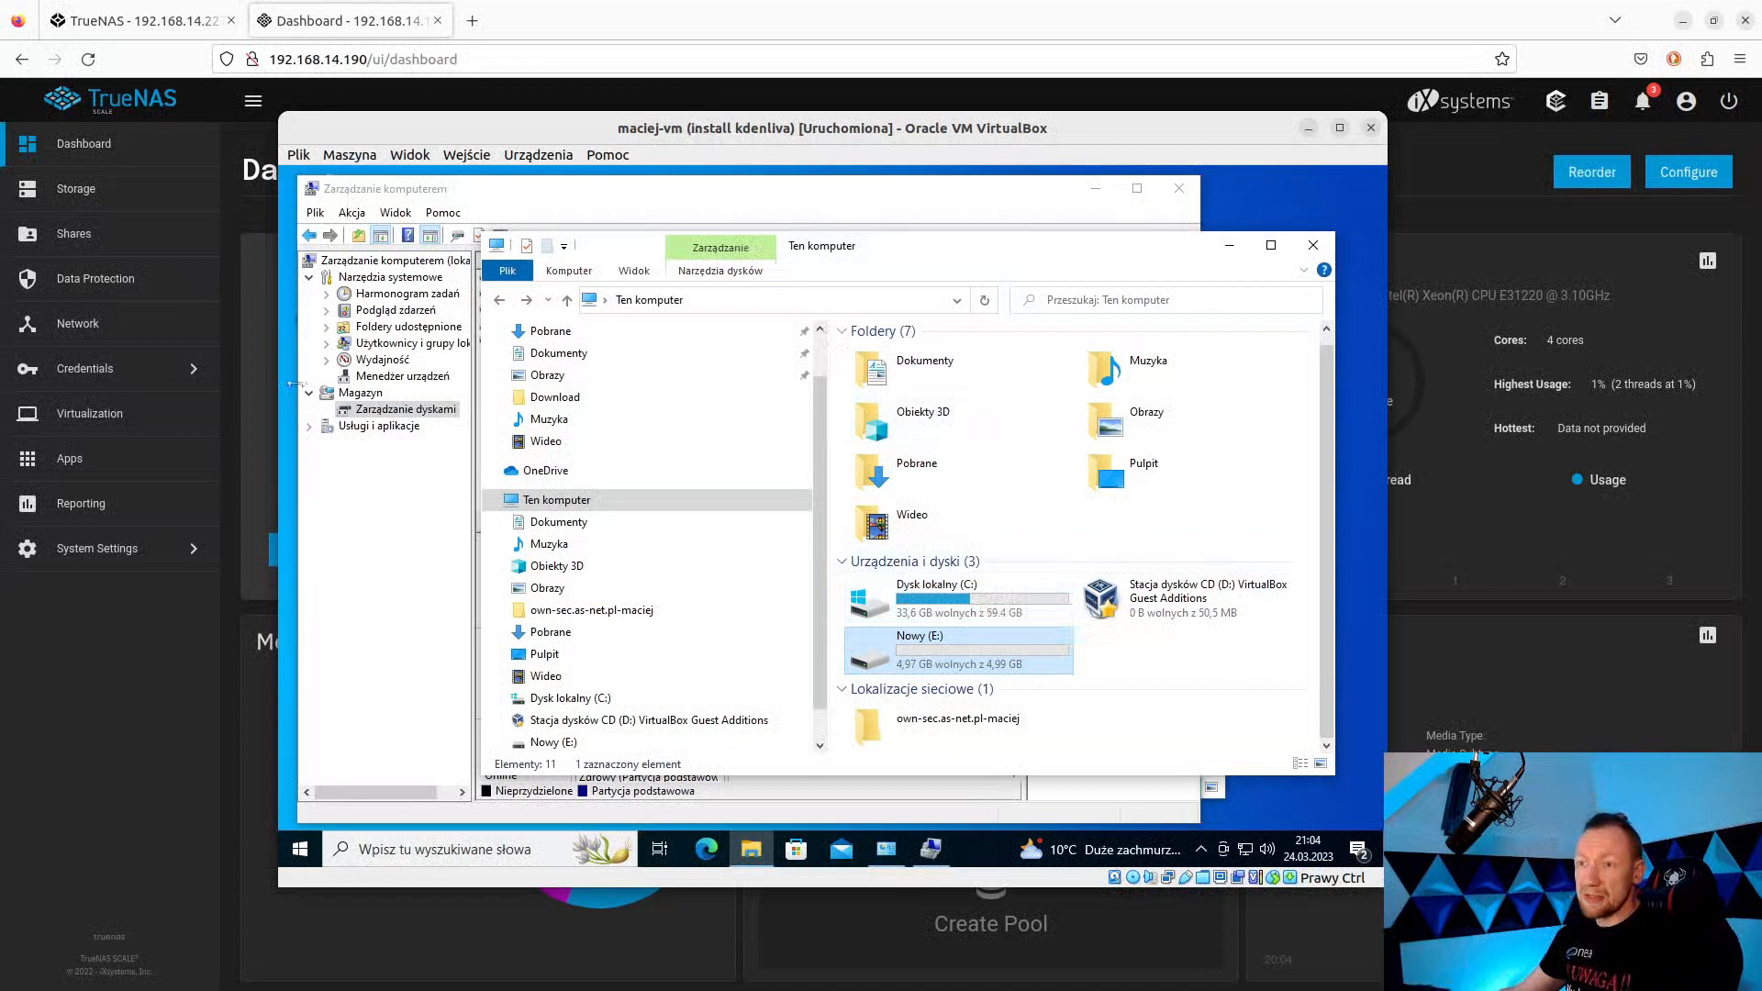
pyautogui.click(219, 659)
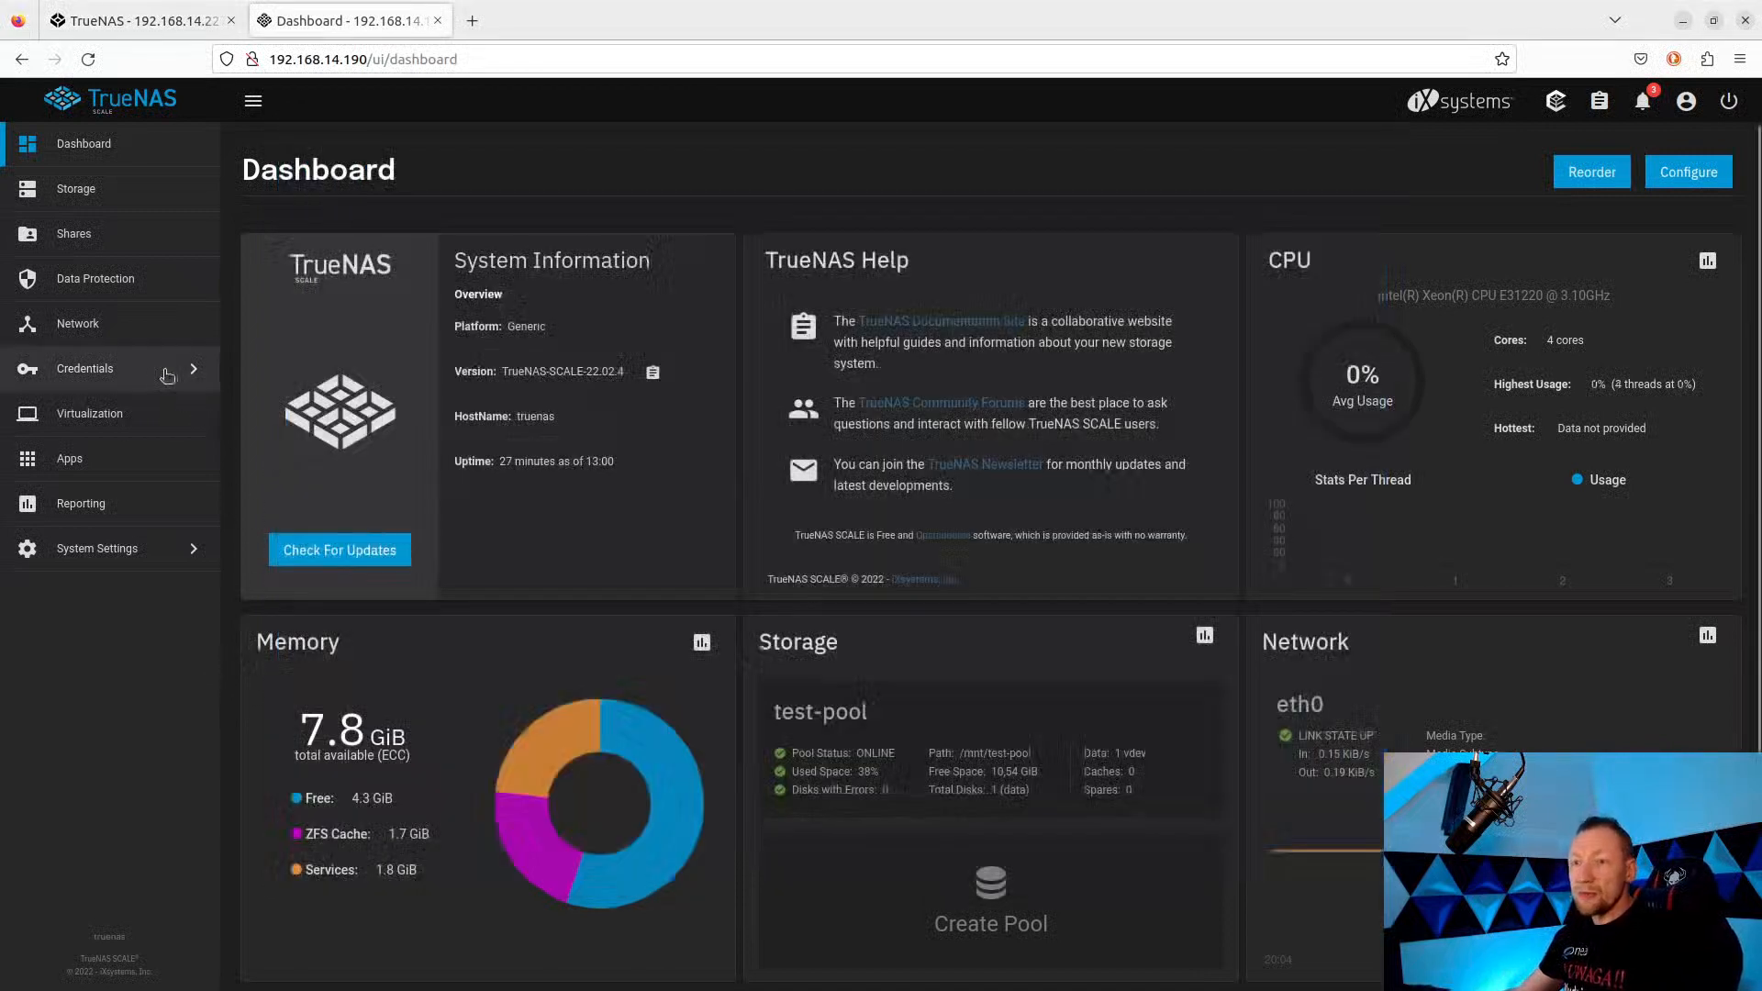
# On the Storage page, use Edit Zvol to change the iscsi zvol's size to 6 GiB.
pyautogui.click(74, 188)
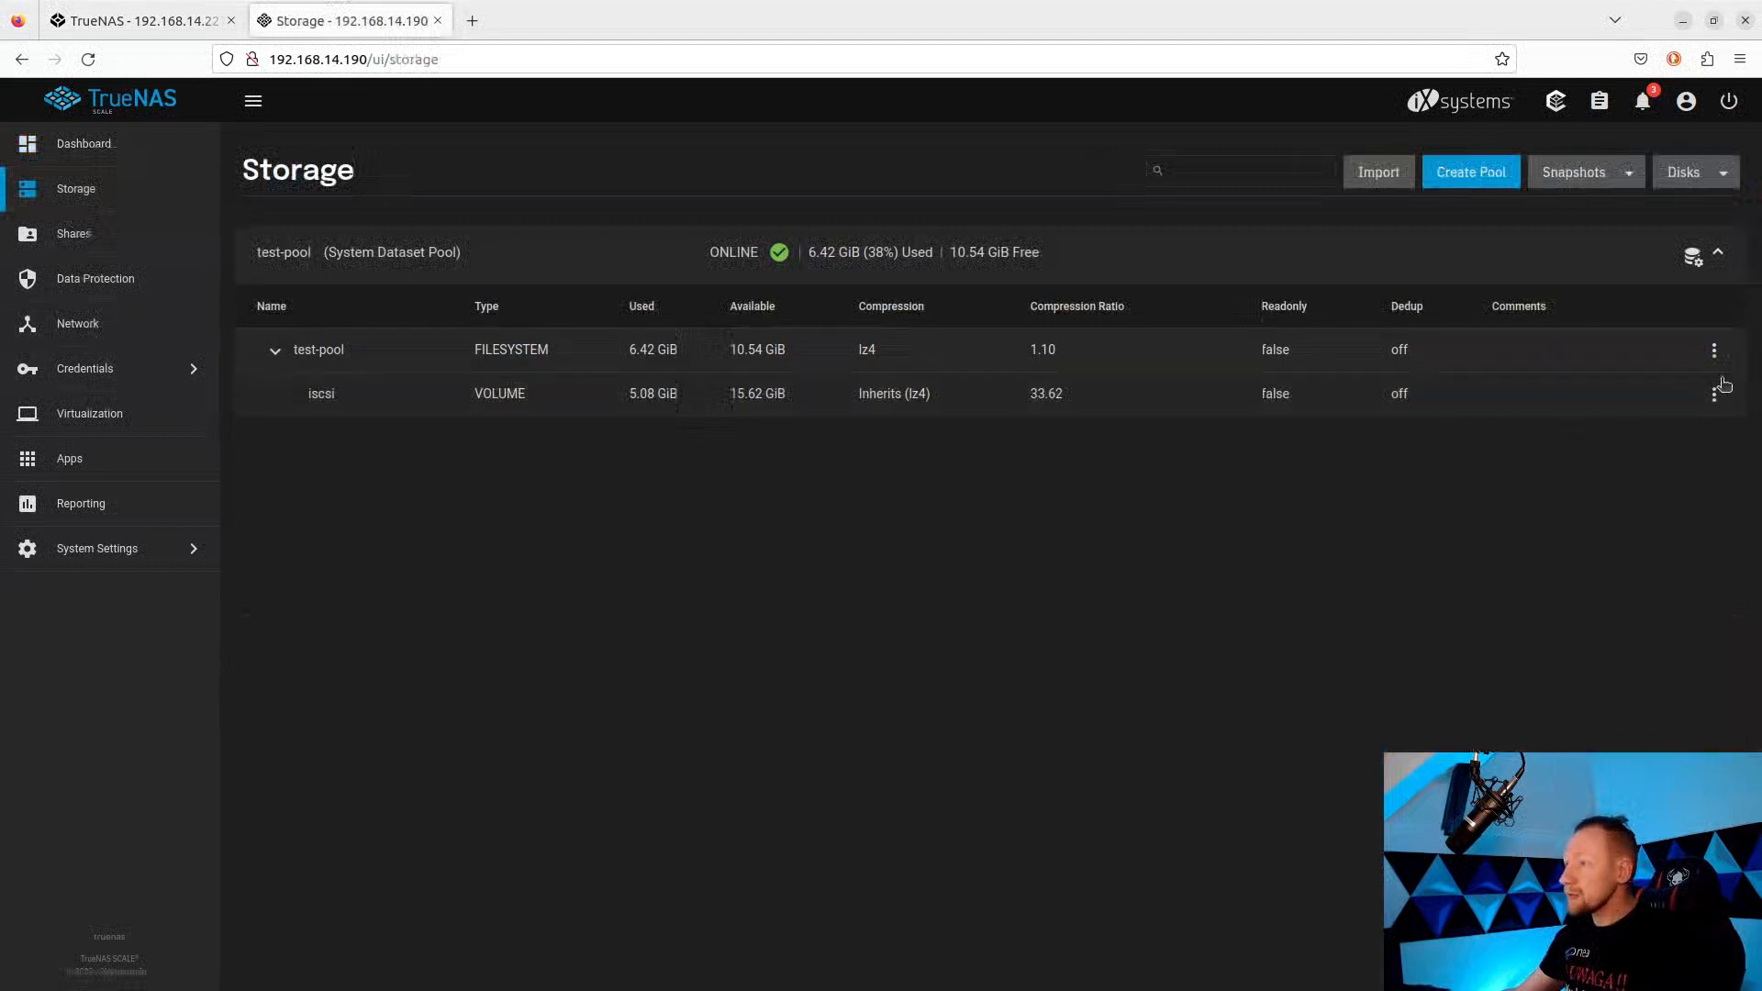
pyautogui.click(1714, 394)
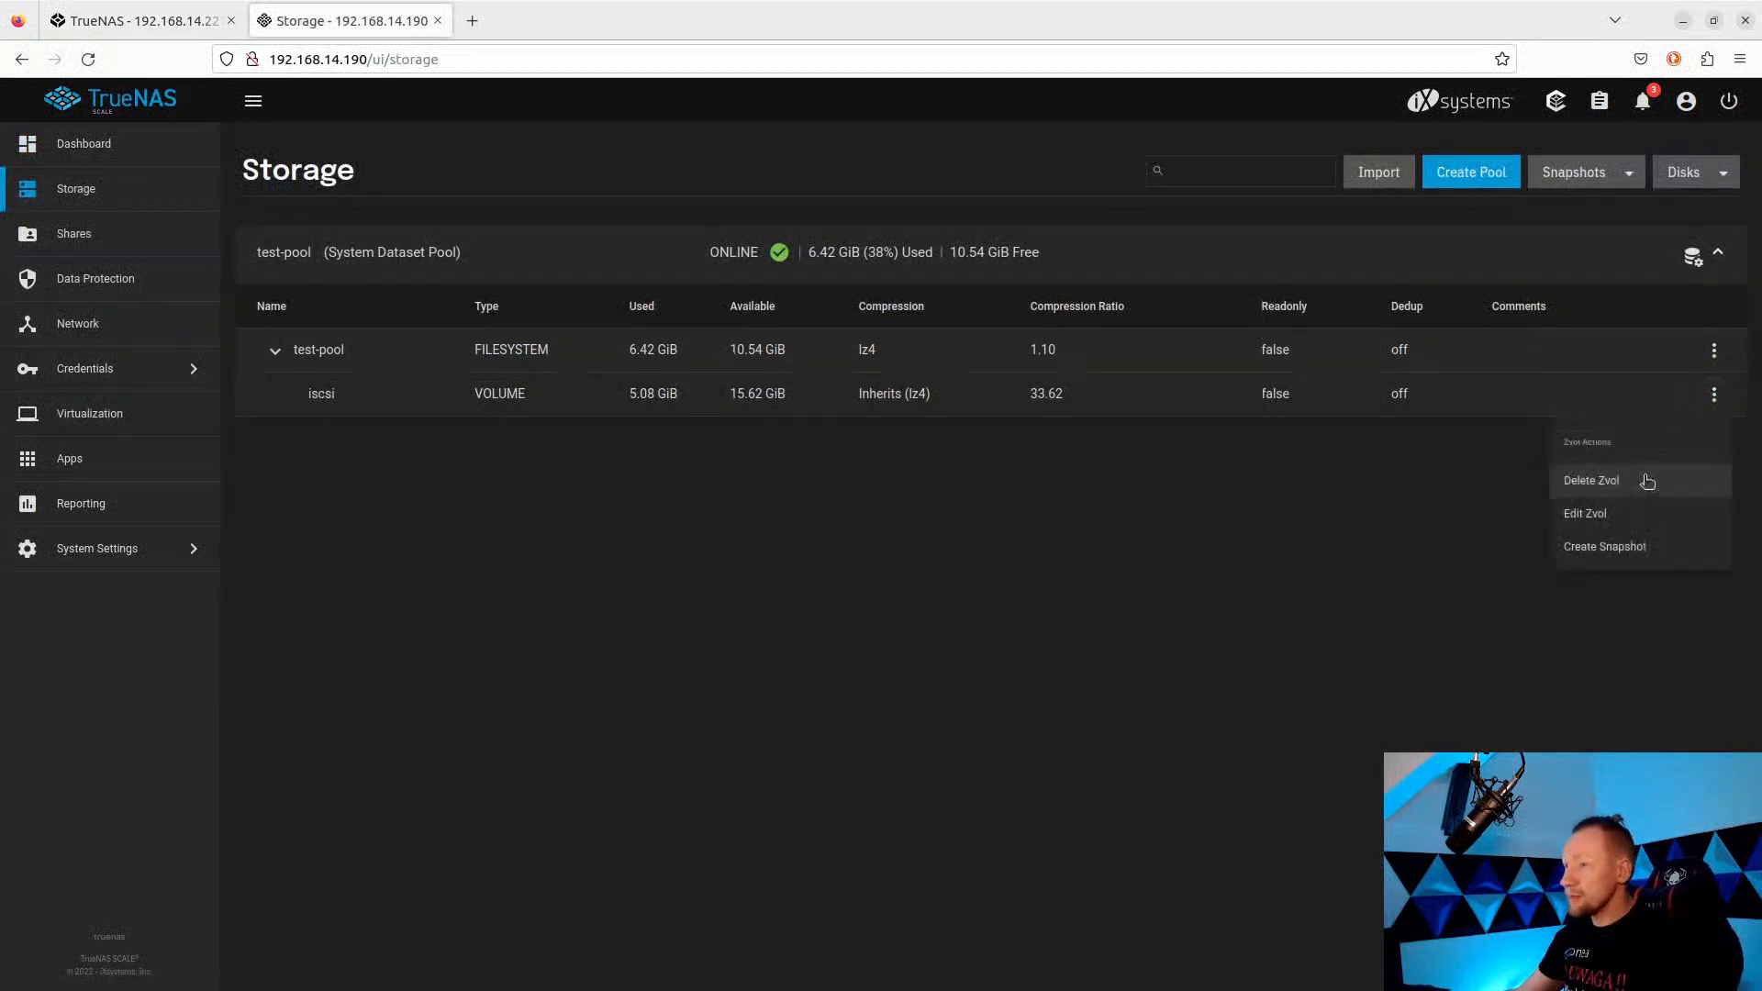
pyautogui.click(1599, 517)
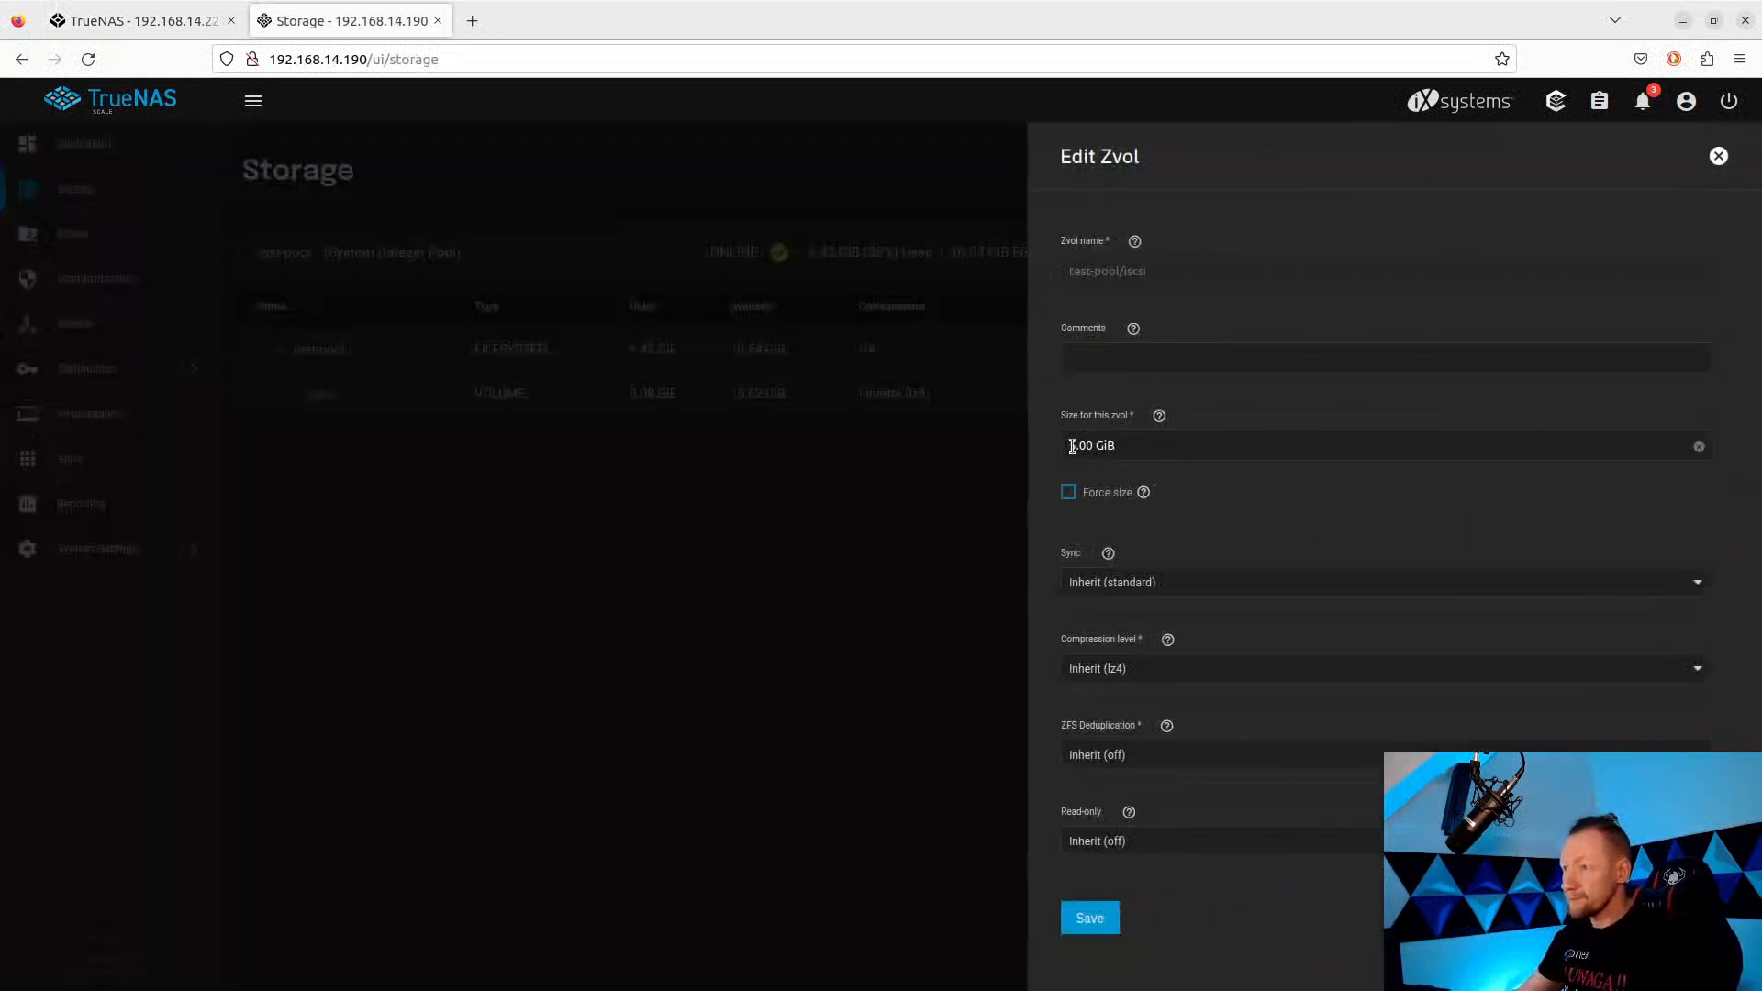
pyautogui.click(1072, 447)
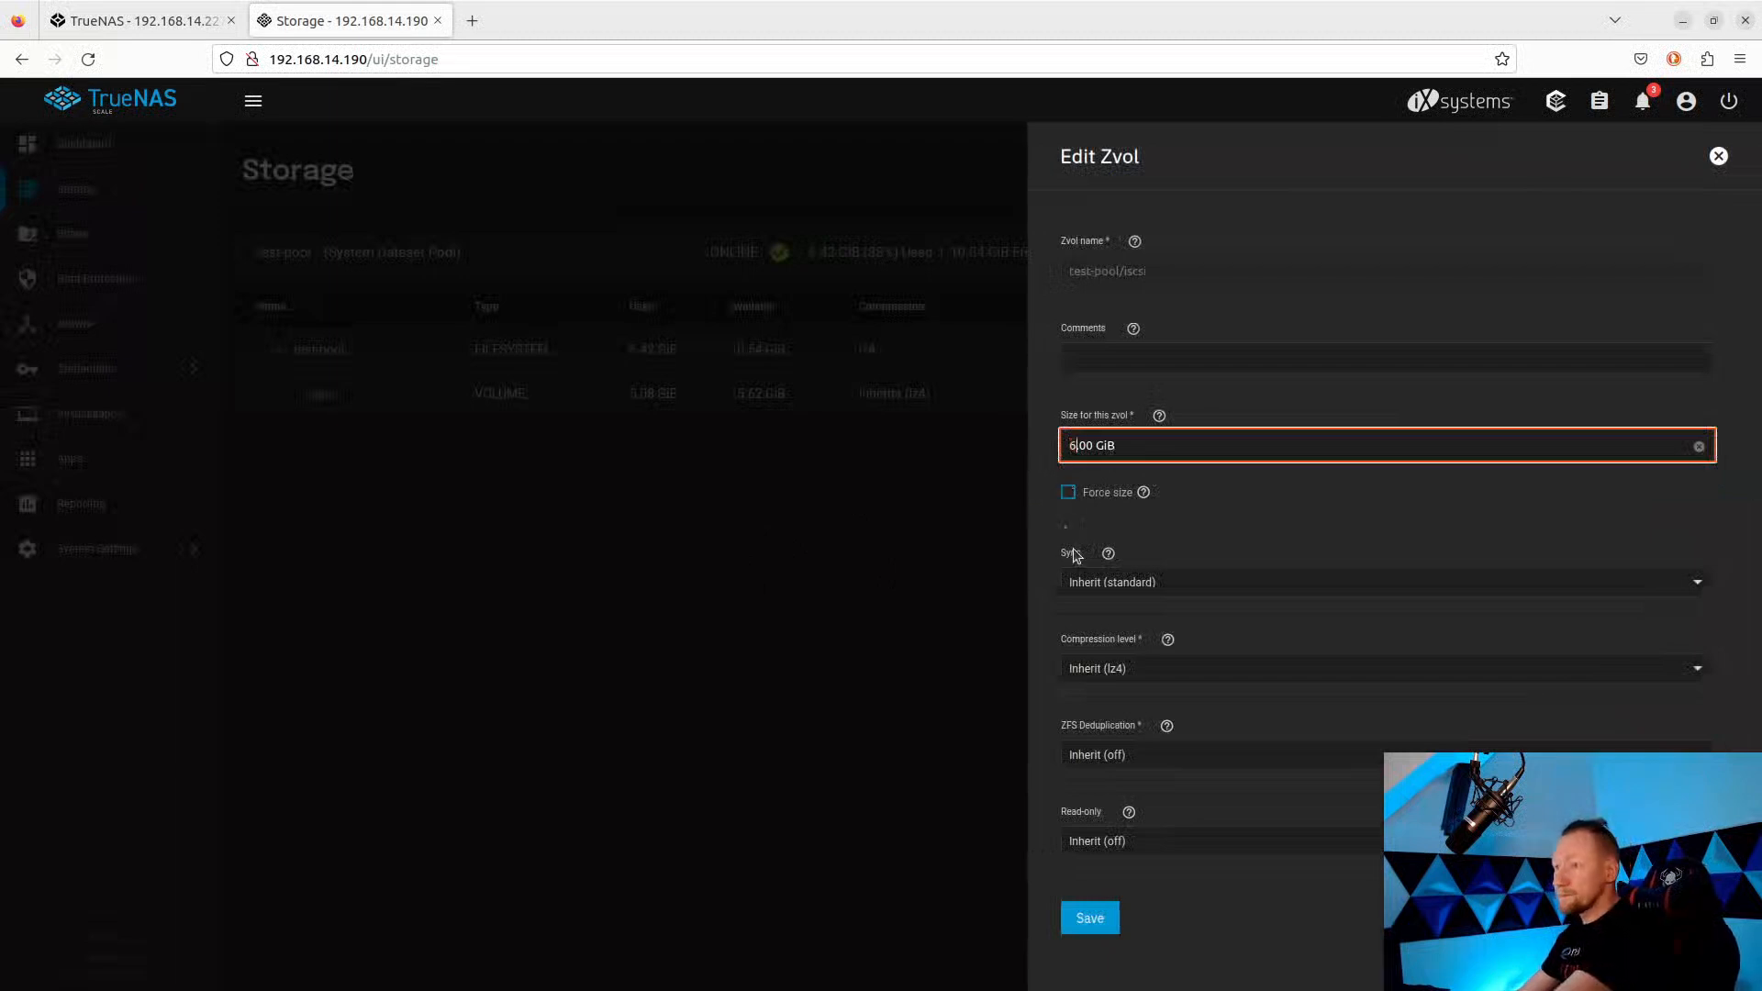
pyautogui.click(1092, 919)
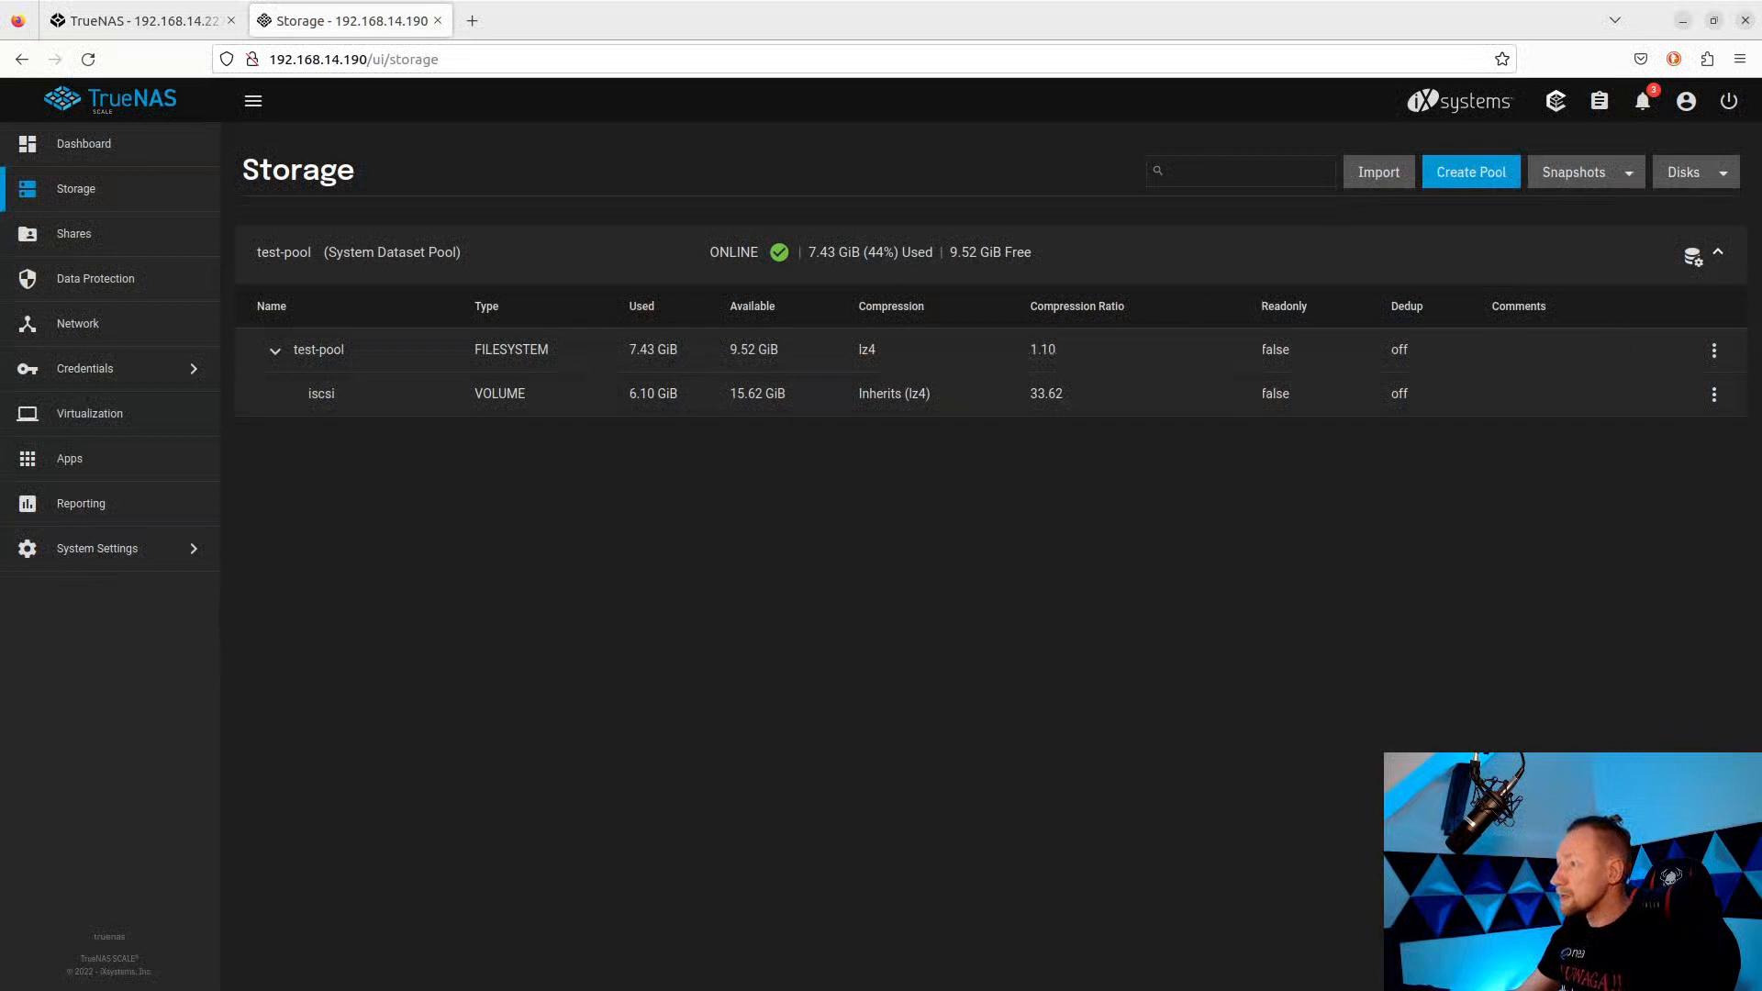
pyautogui.hotkey('alt', 'Tab')
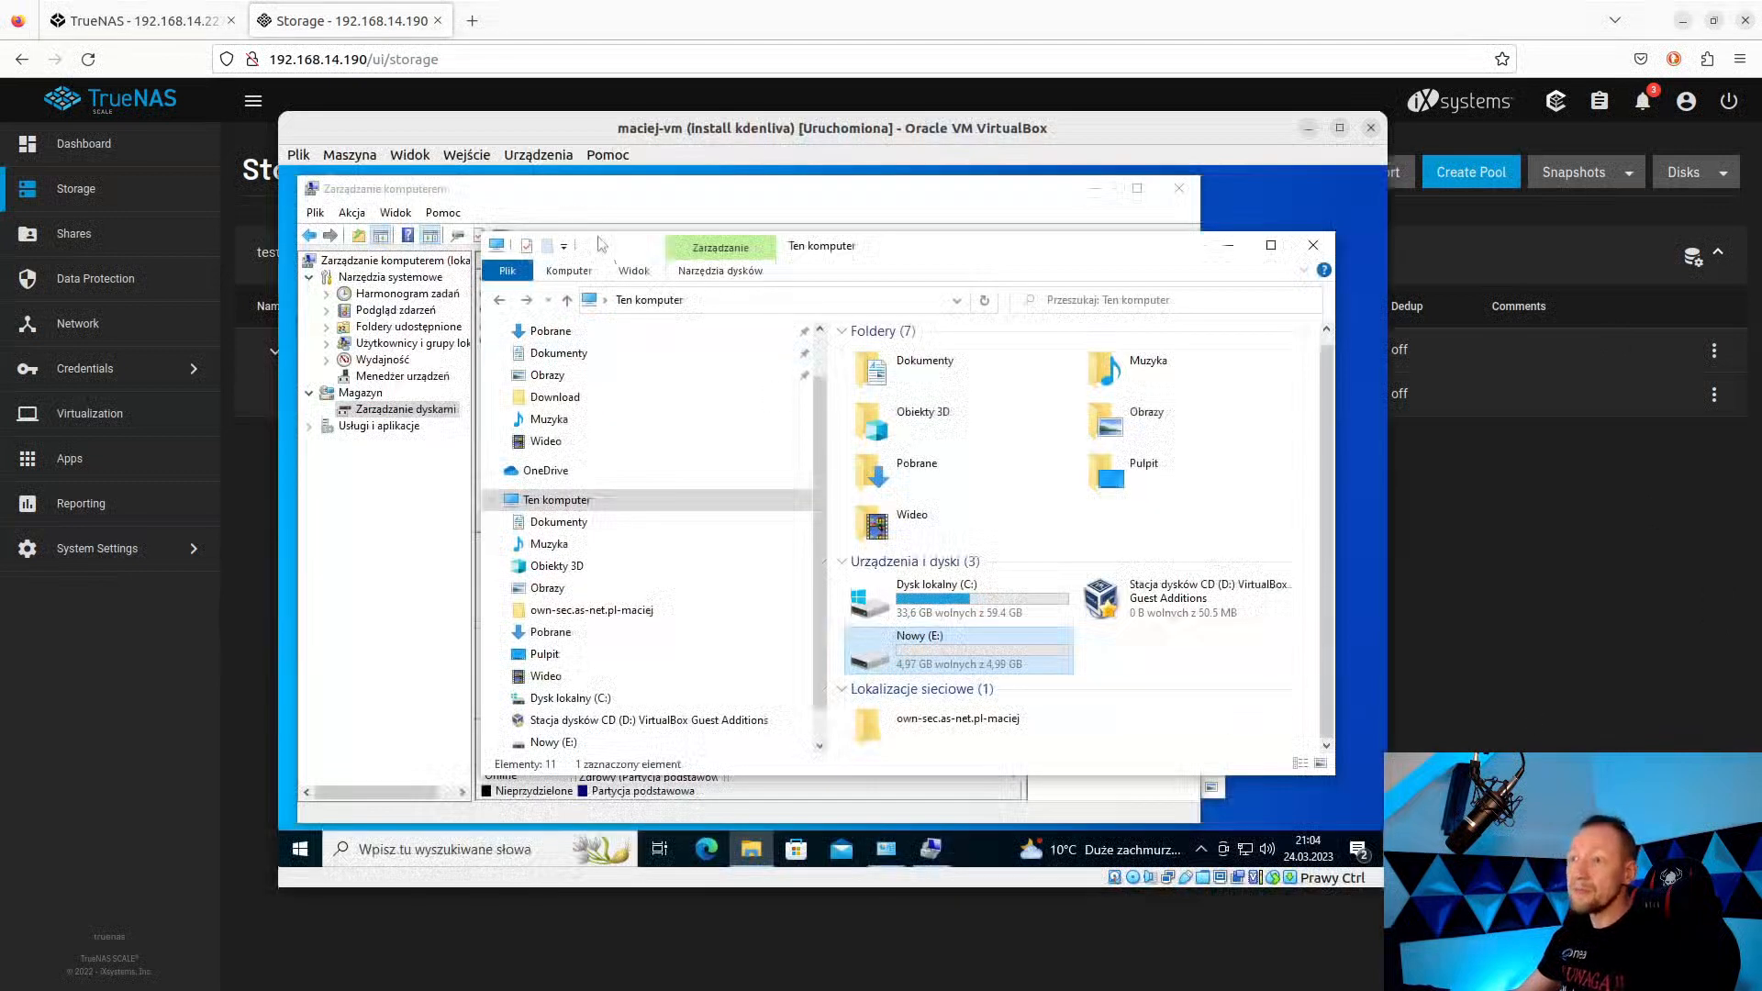
# Rescan disks and extend Nowy (E:) by the 1024 MB of new free space.
pyautogui.click(586, 193)
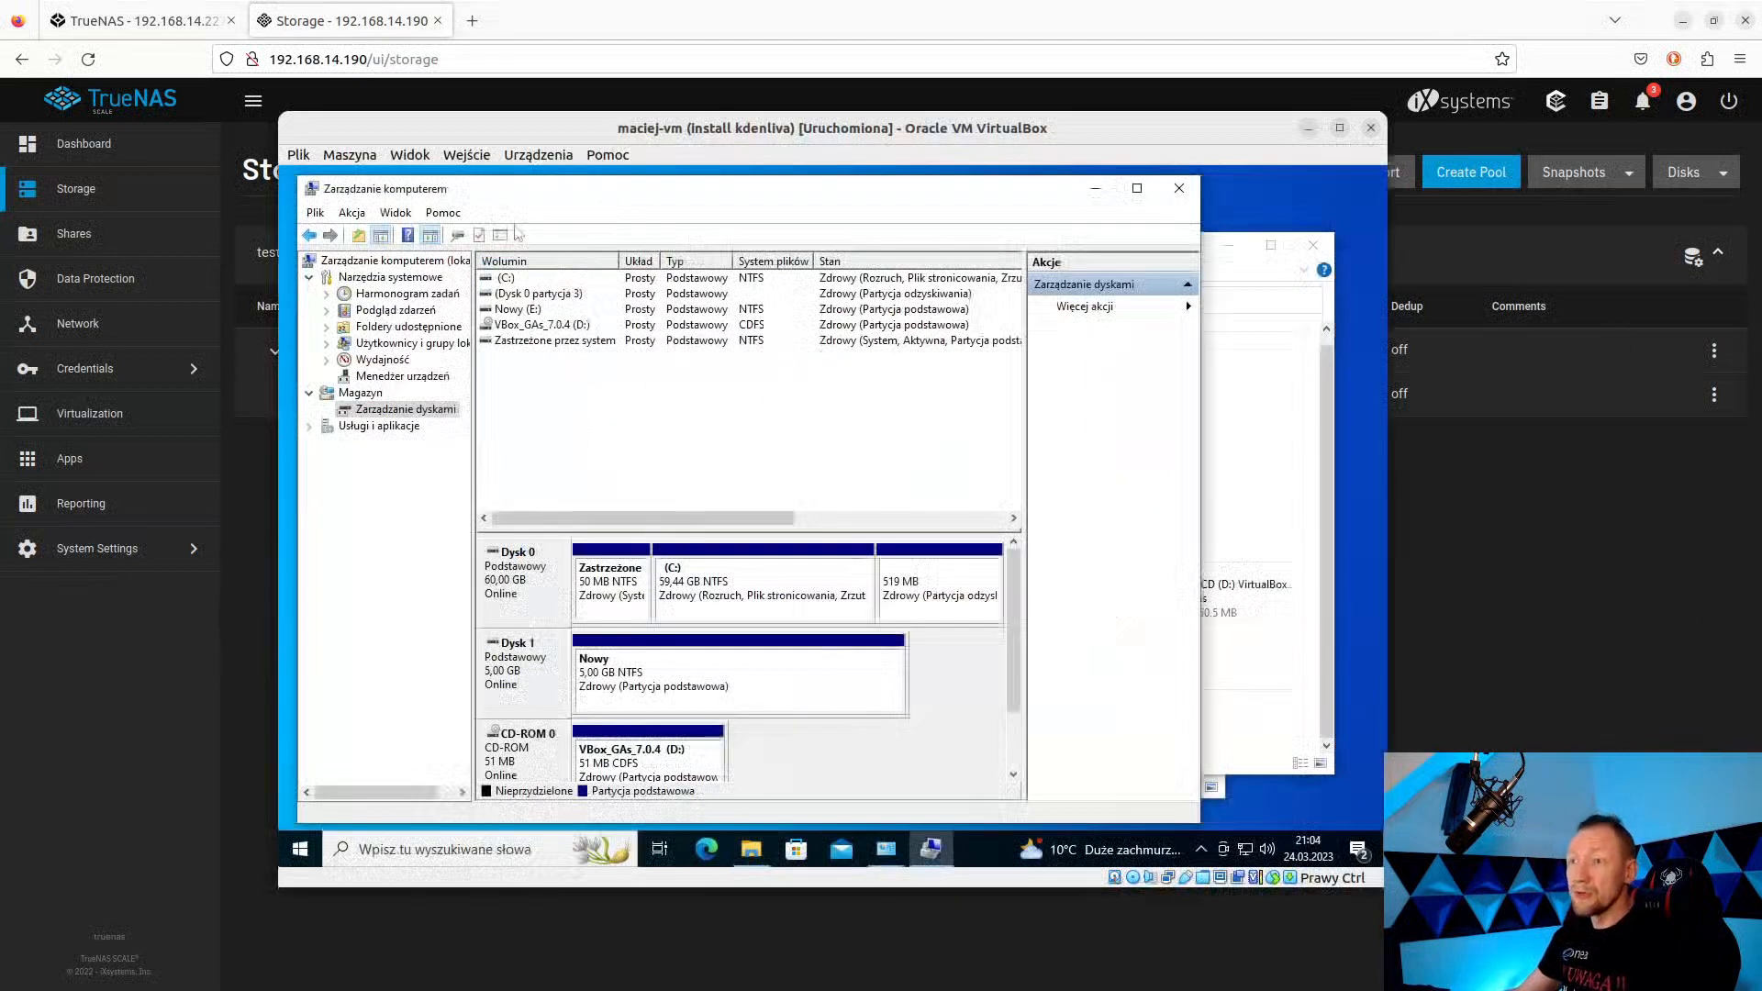
pyautogui.click(457, 236)
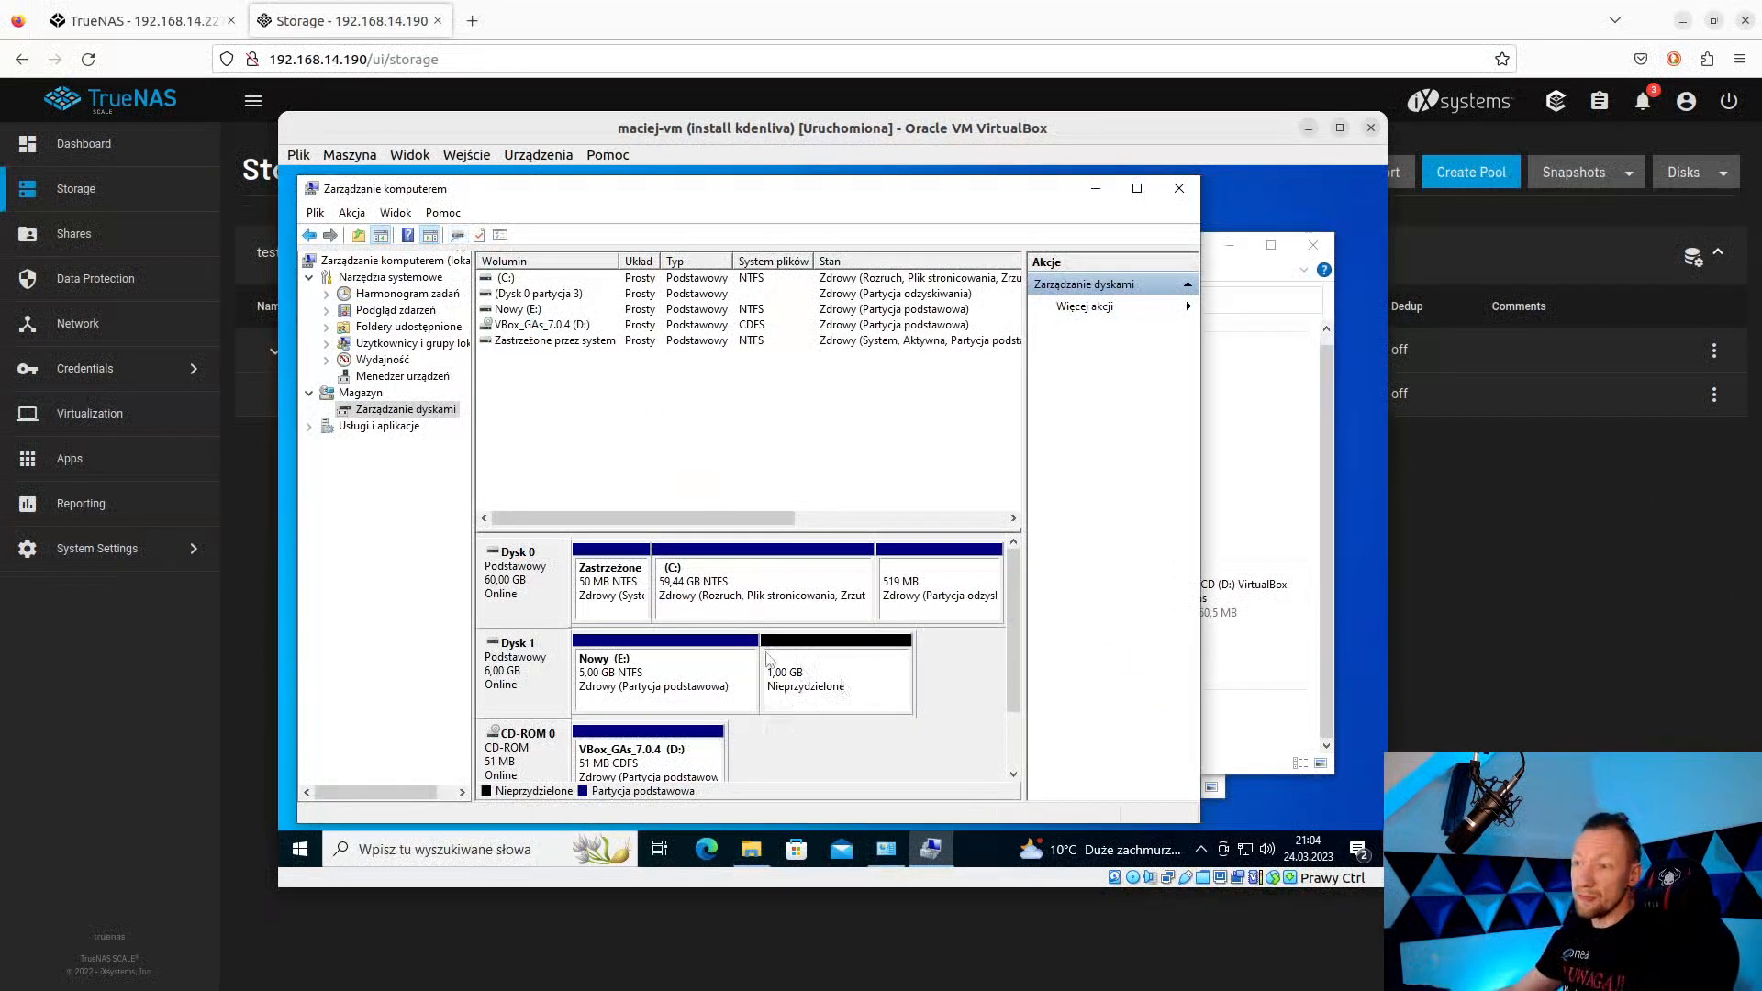
pyautogui.rightClick(739, 665)
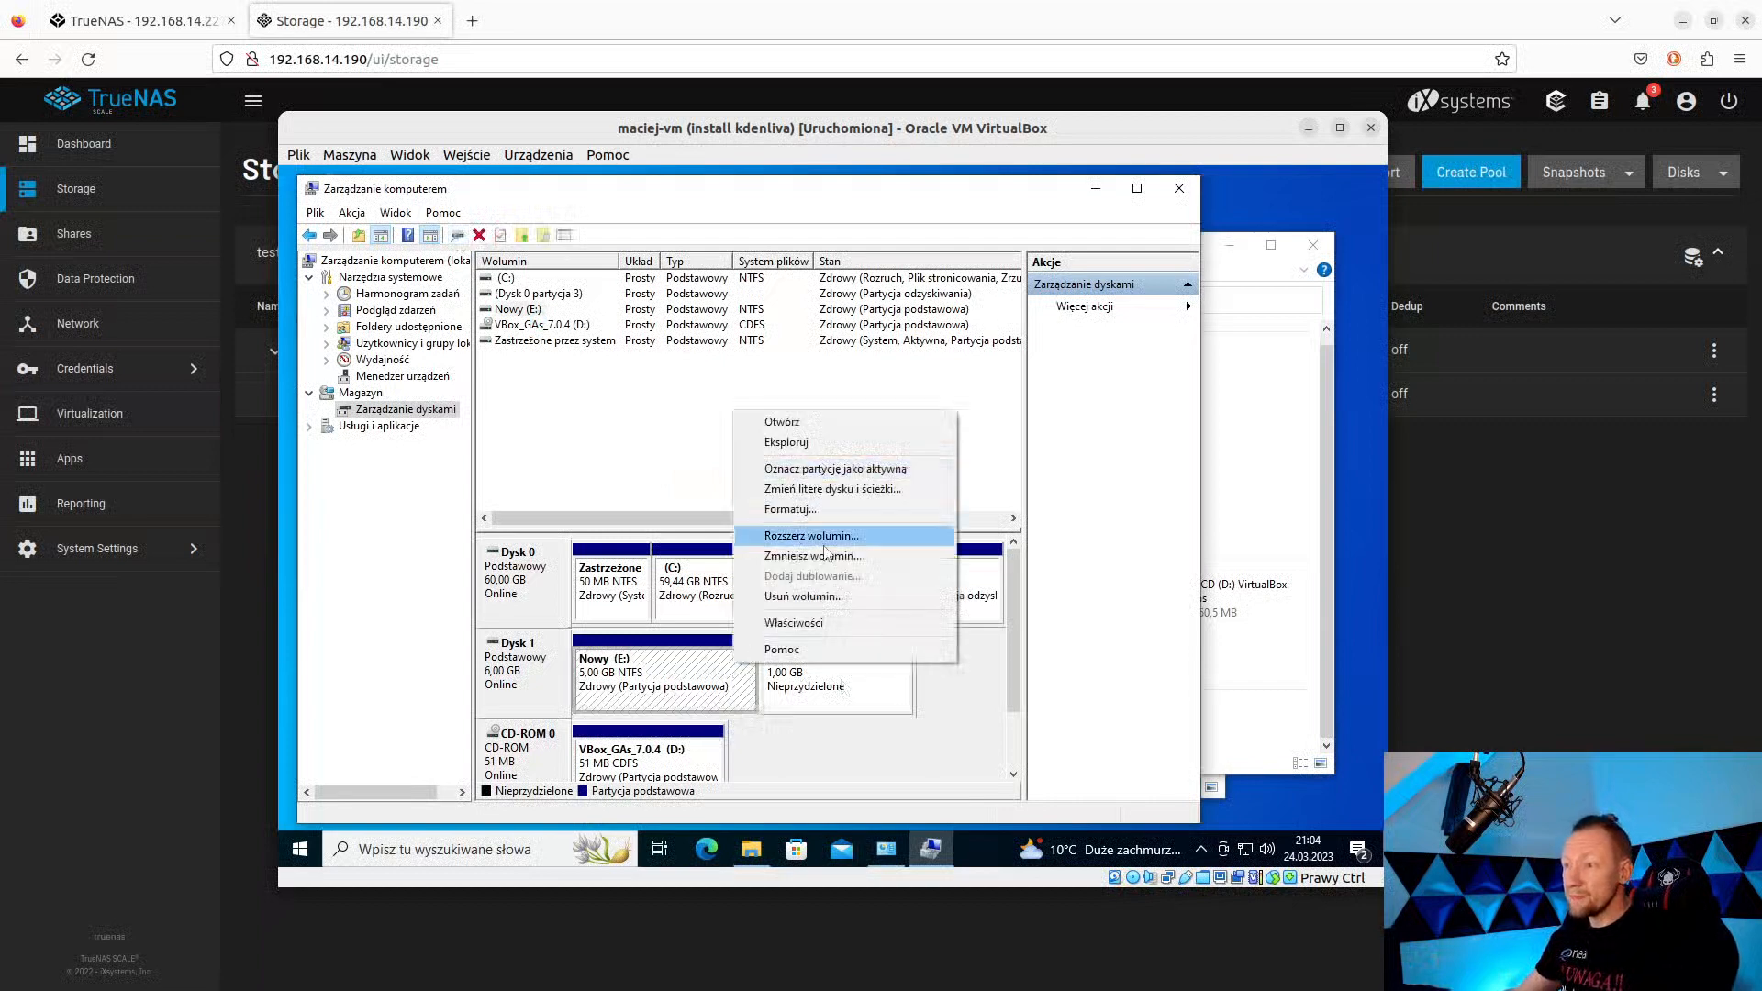
pyautogui.click(822, 538)
pyautogui.click(832, 622)
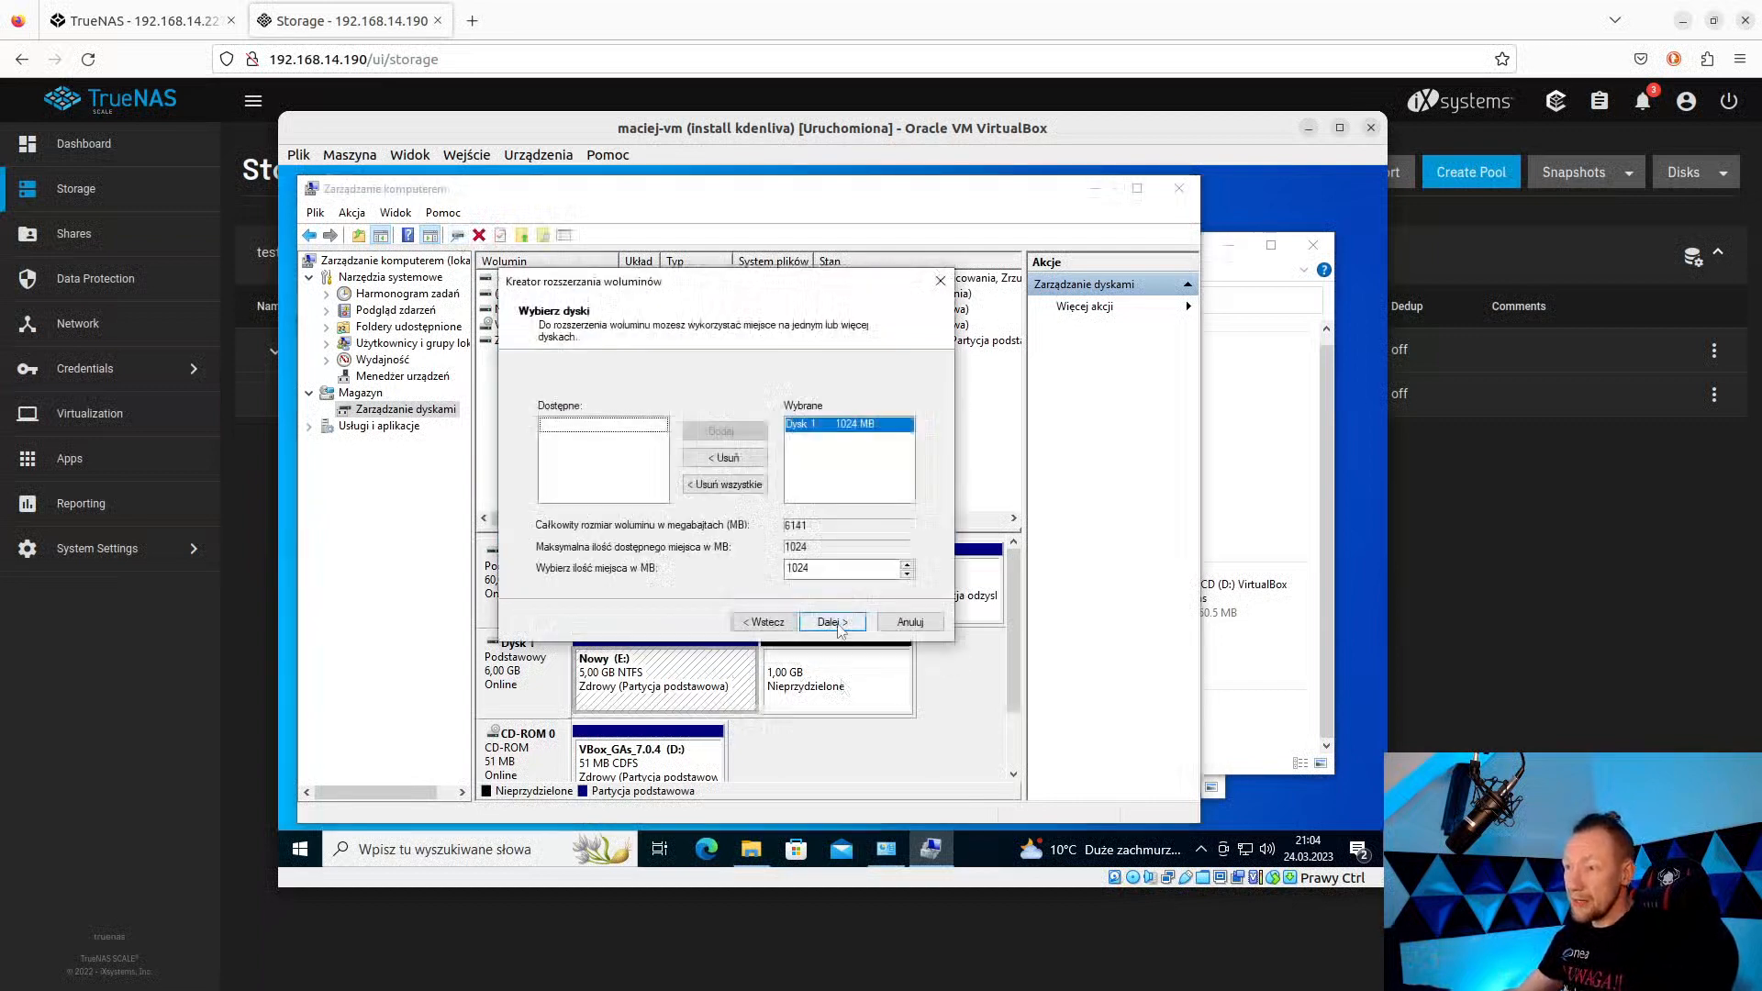
pyautogui.click(833, 622)
pyautogui.click(833, 622)
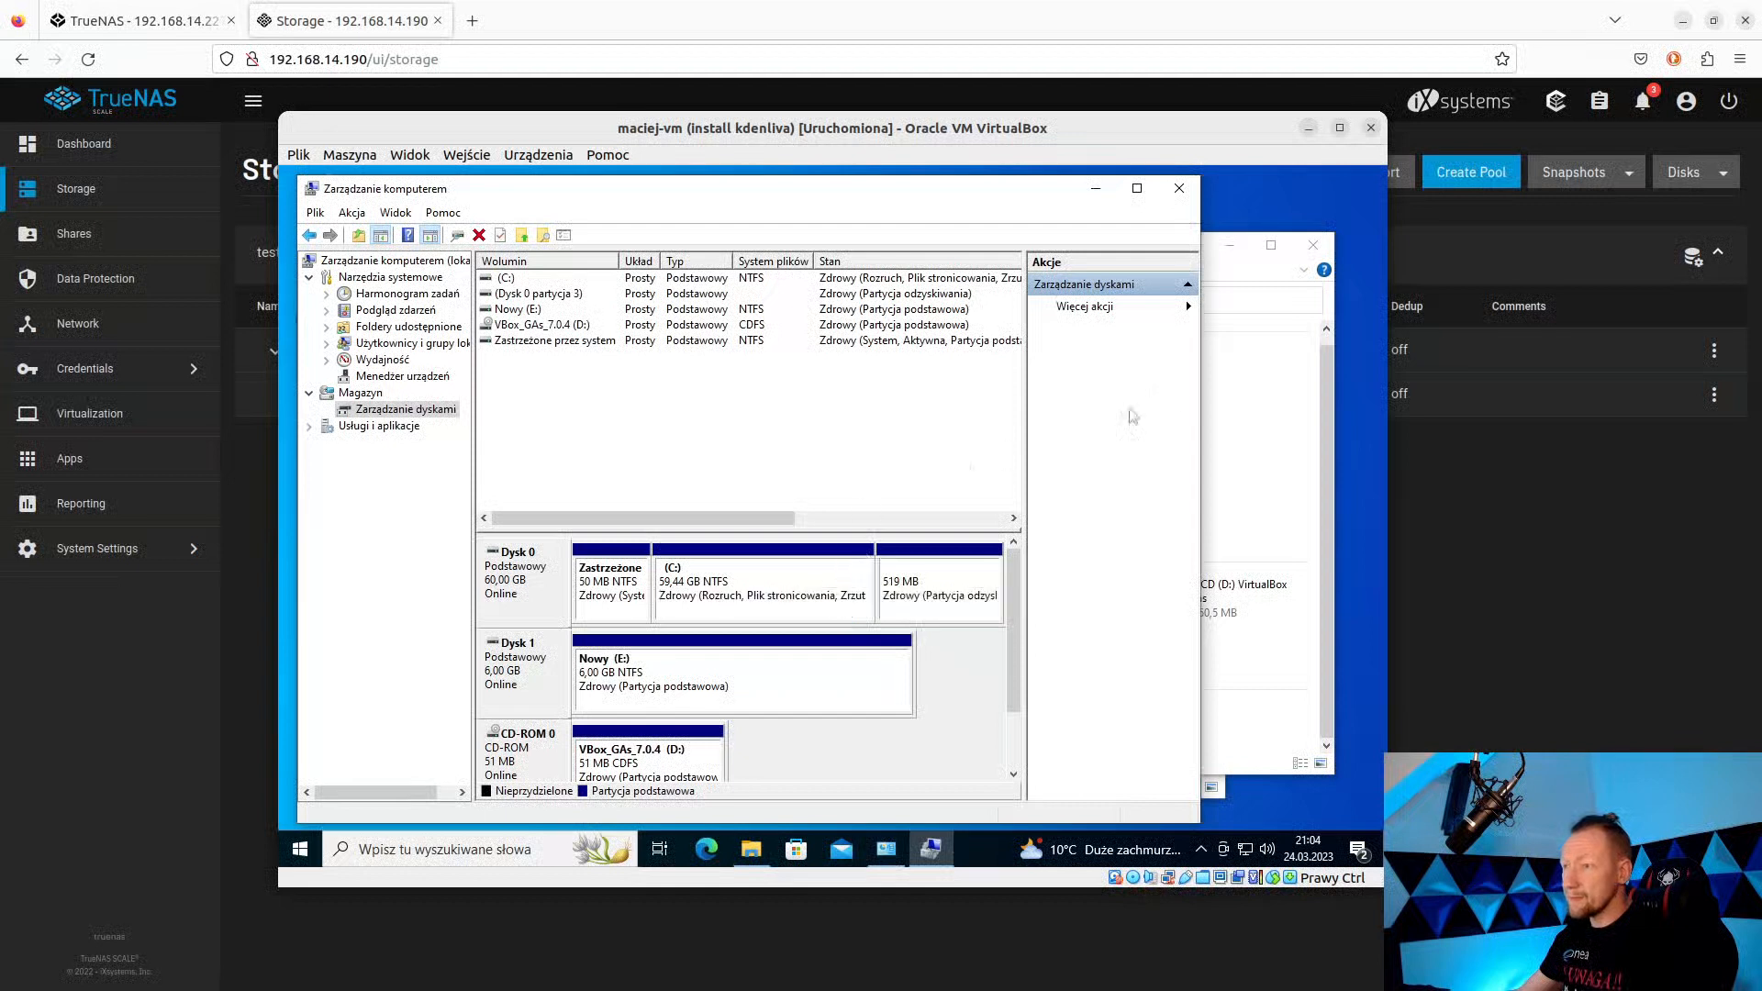
# Check the drive's new 6 GB size in Explorer, then return to Computer Management.
pyautogui.click(1269, 440)
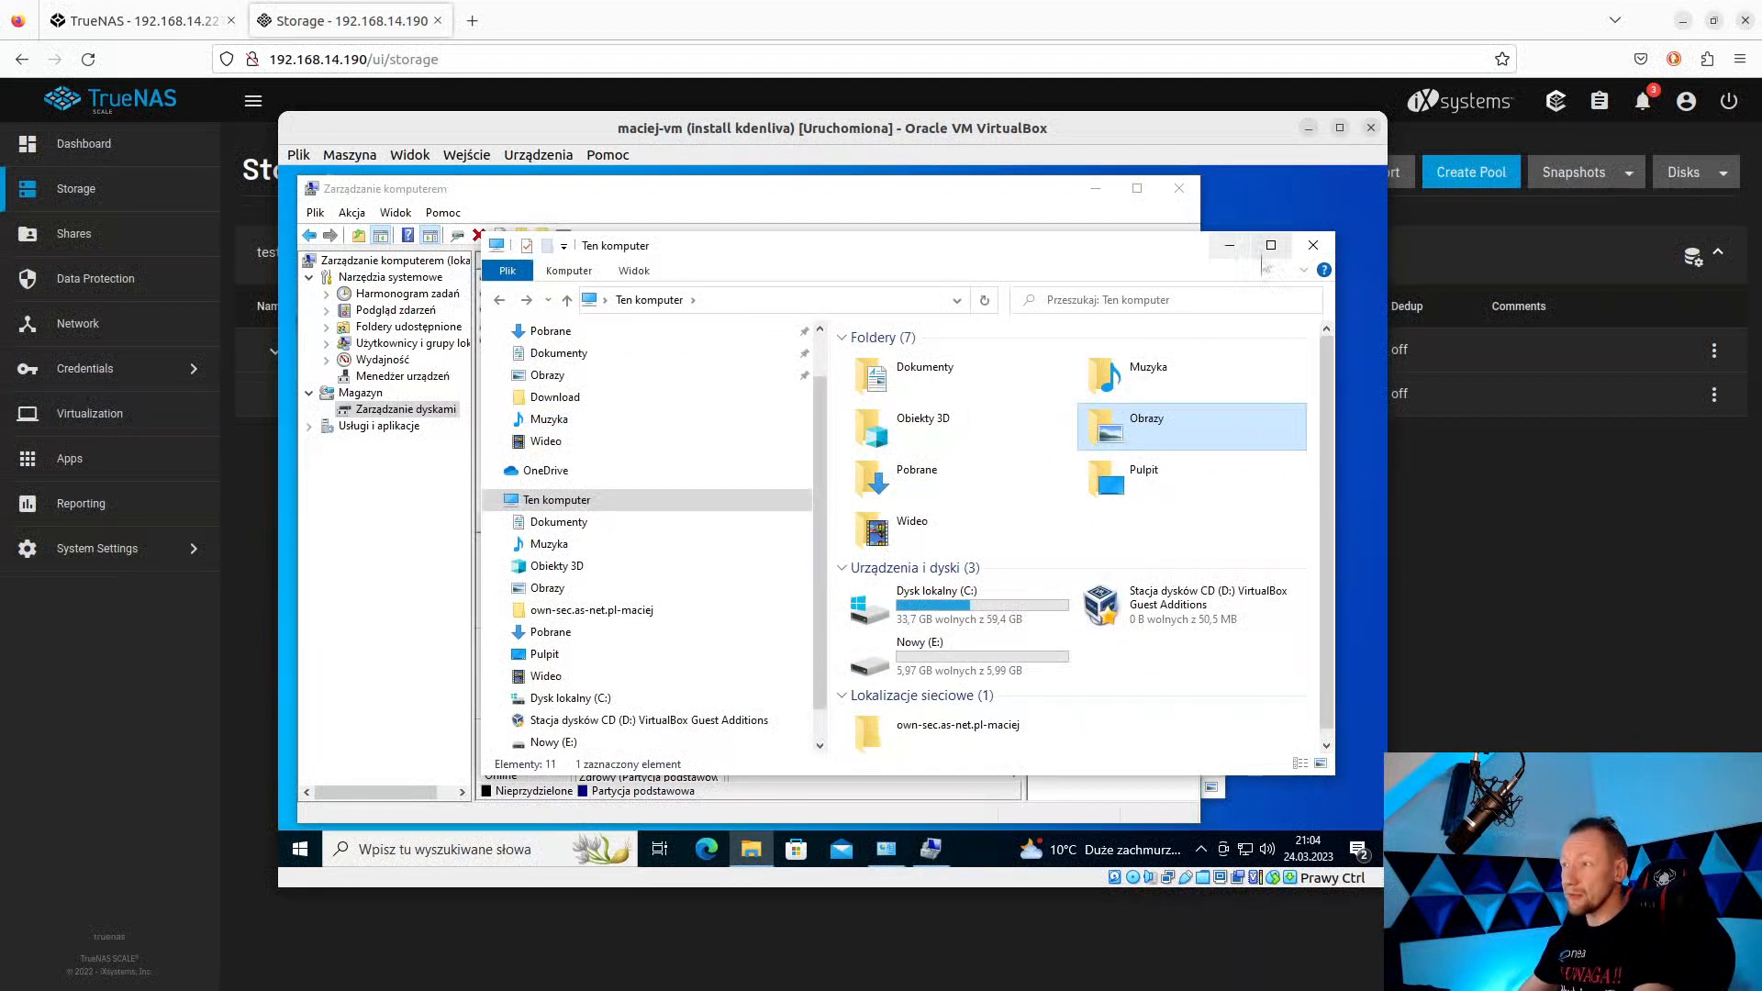
pyautogui.click(934, 853)
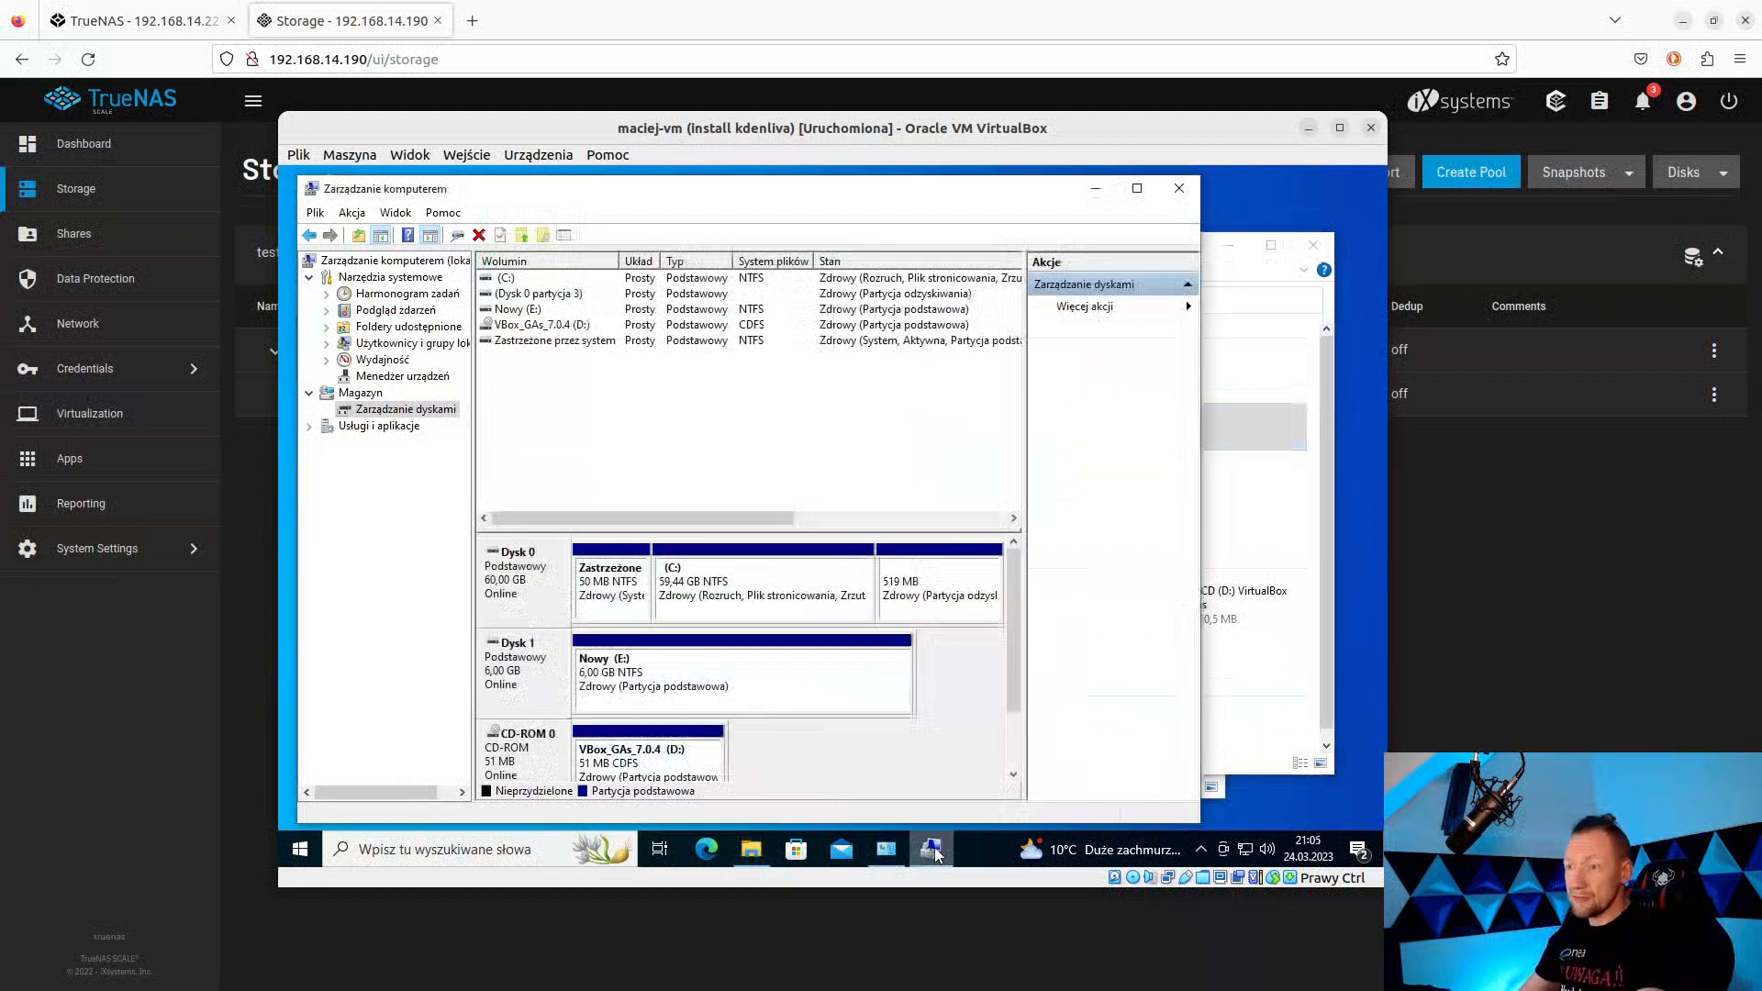
pyautogui.moveTo(887, 850)
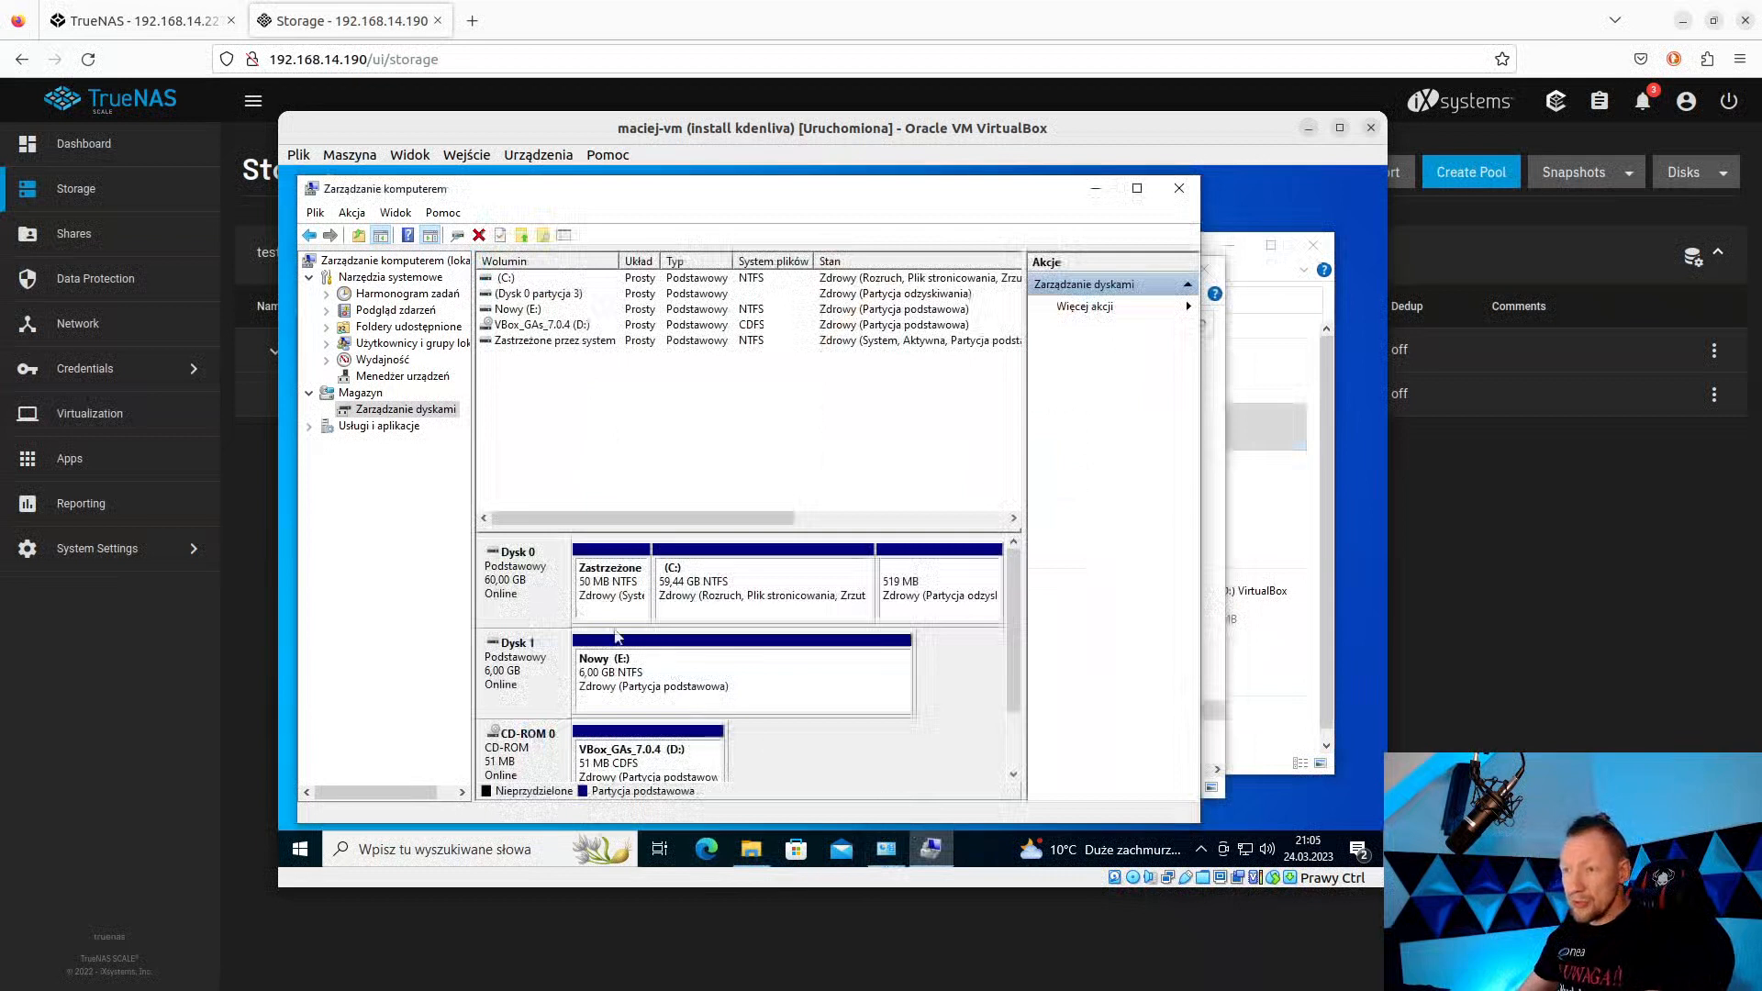
pyautogui.moveTo(503, 129); pyautogui.dragTo(569, 150)
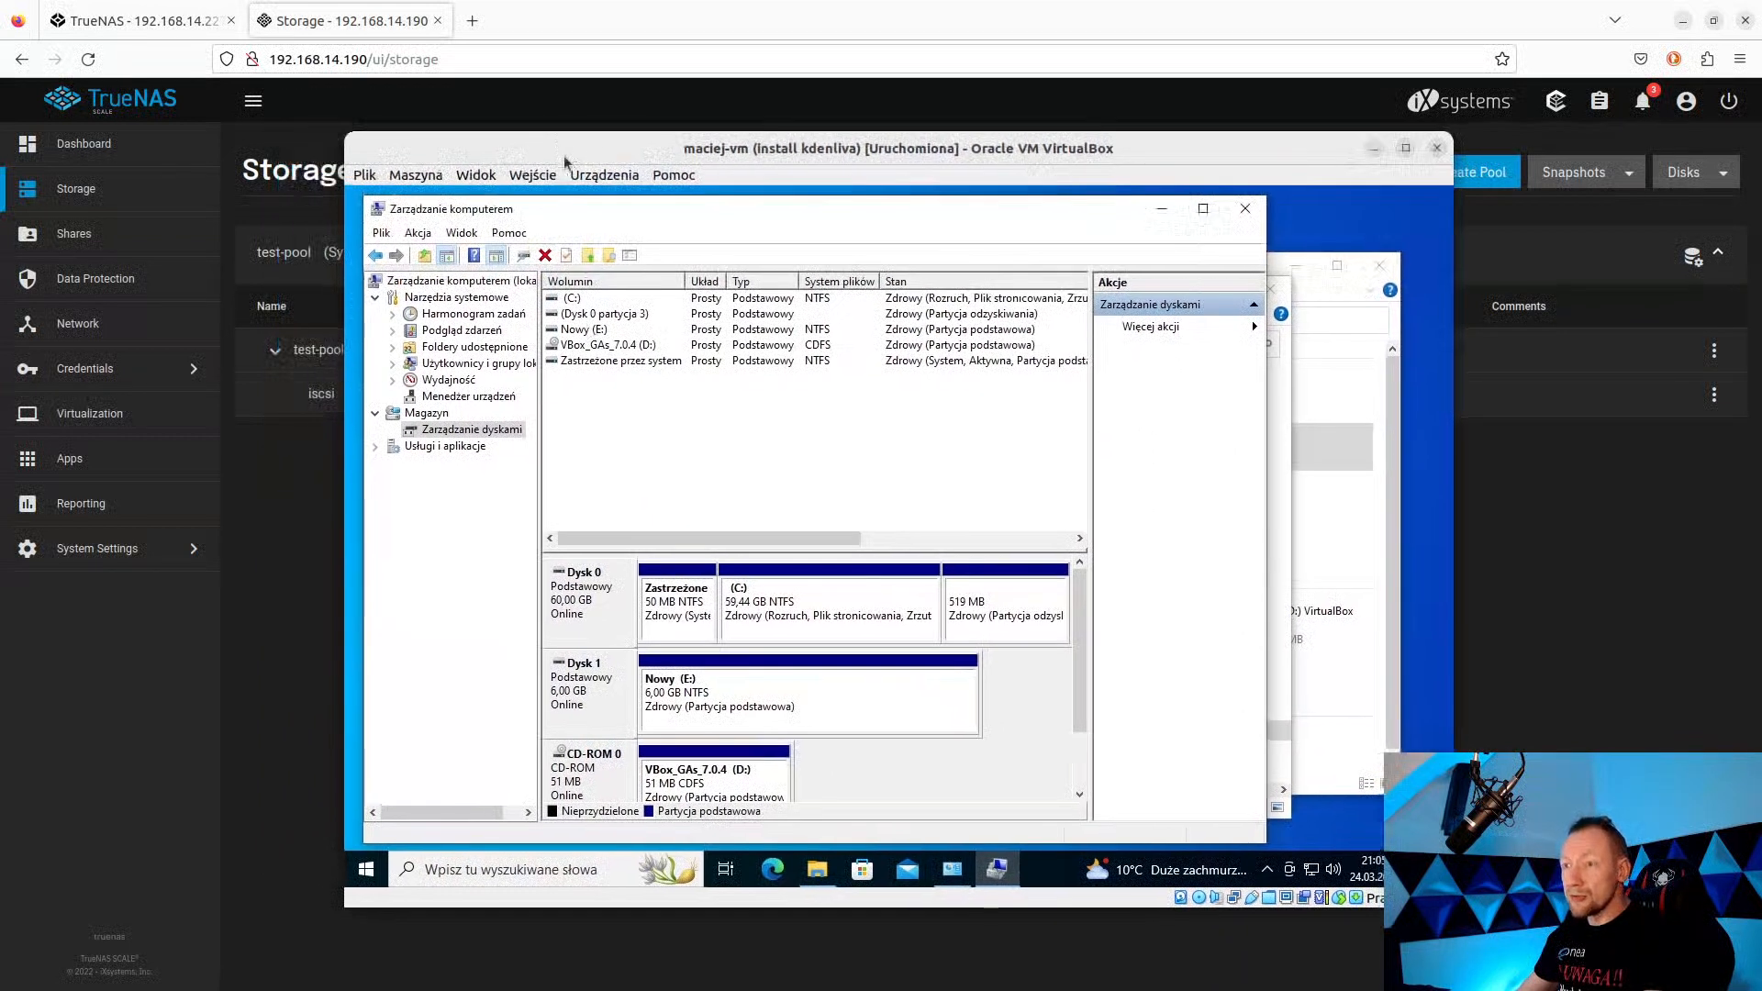
# Disconnect the iqn.2005-10.org.freenas.ctl:iscsi-test target in the iSCSI Initiator and close its properties.
pyautogui.click(514, 869)
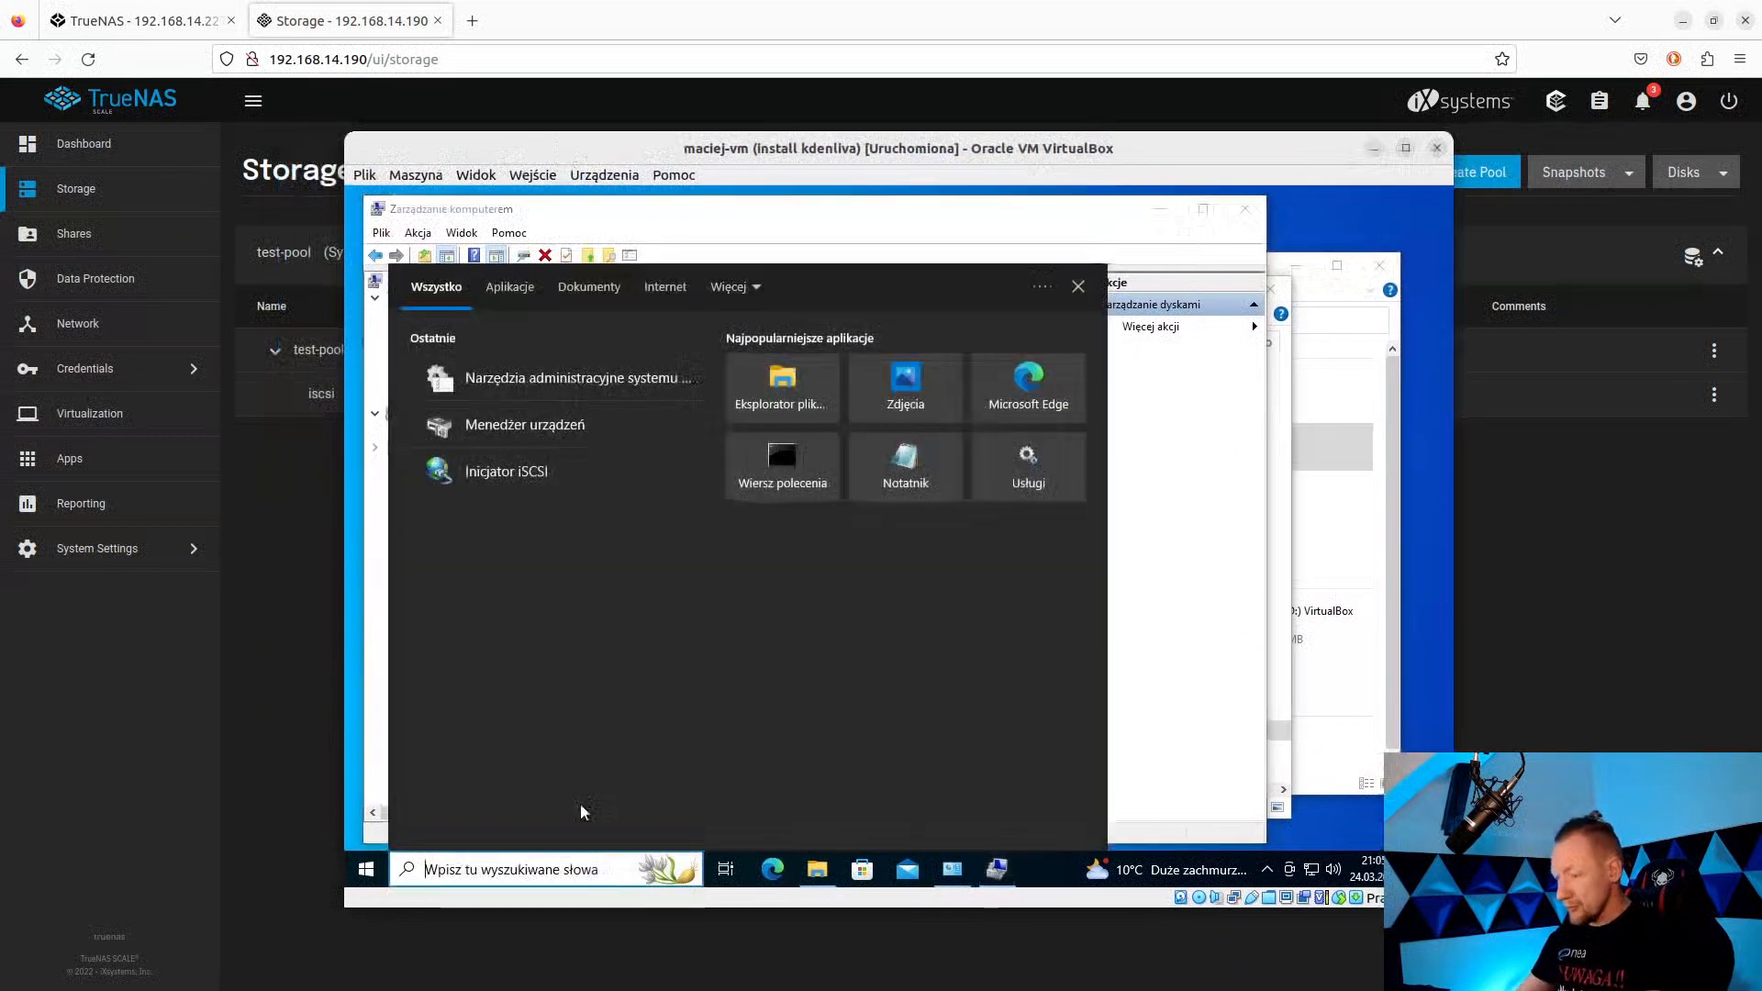
pyautogui.write('iscsi')
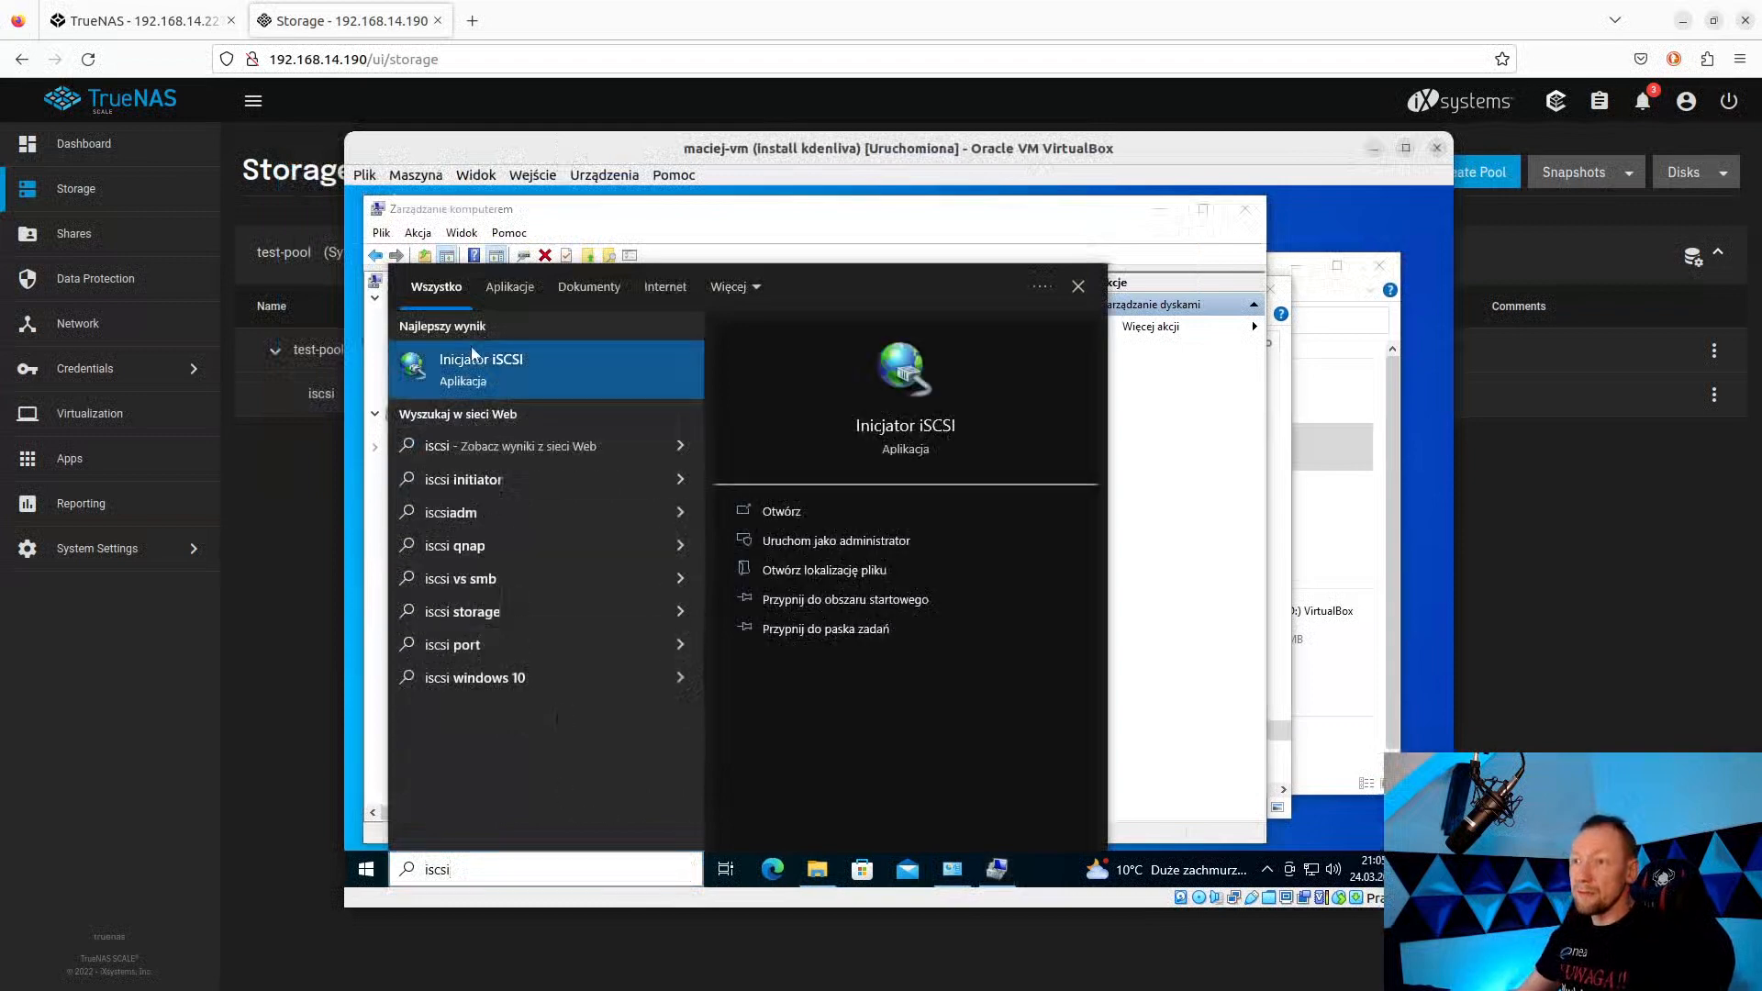
pyautogui.click(474, 356)
pyautogui.click(605, 425)
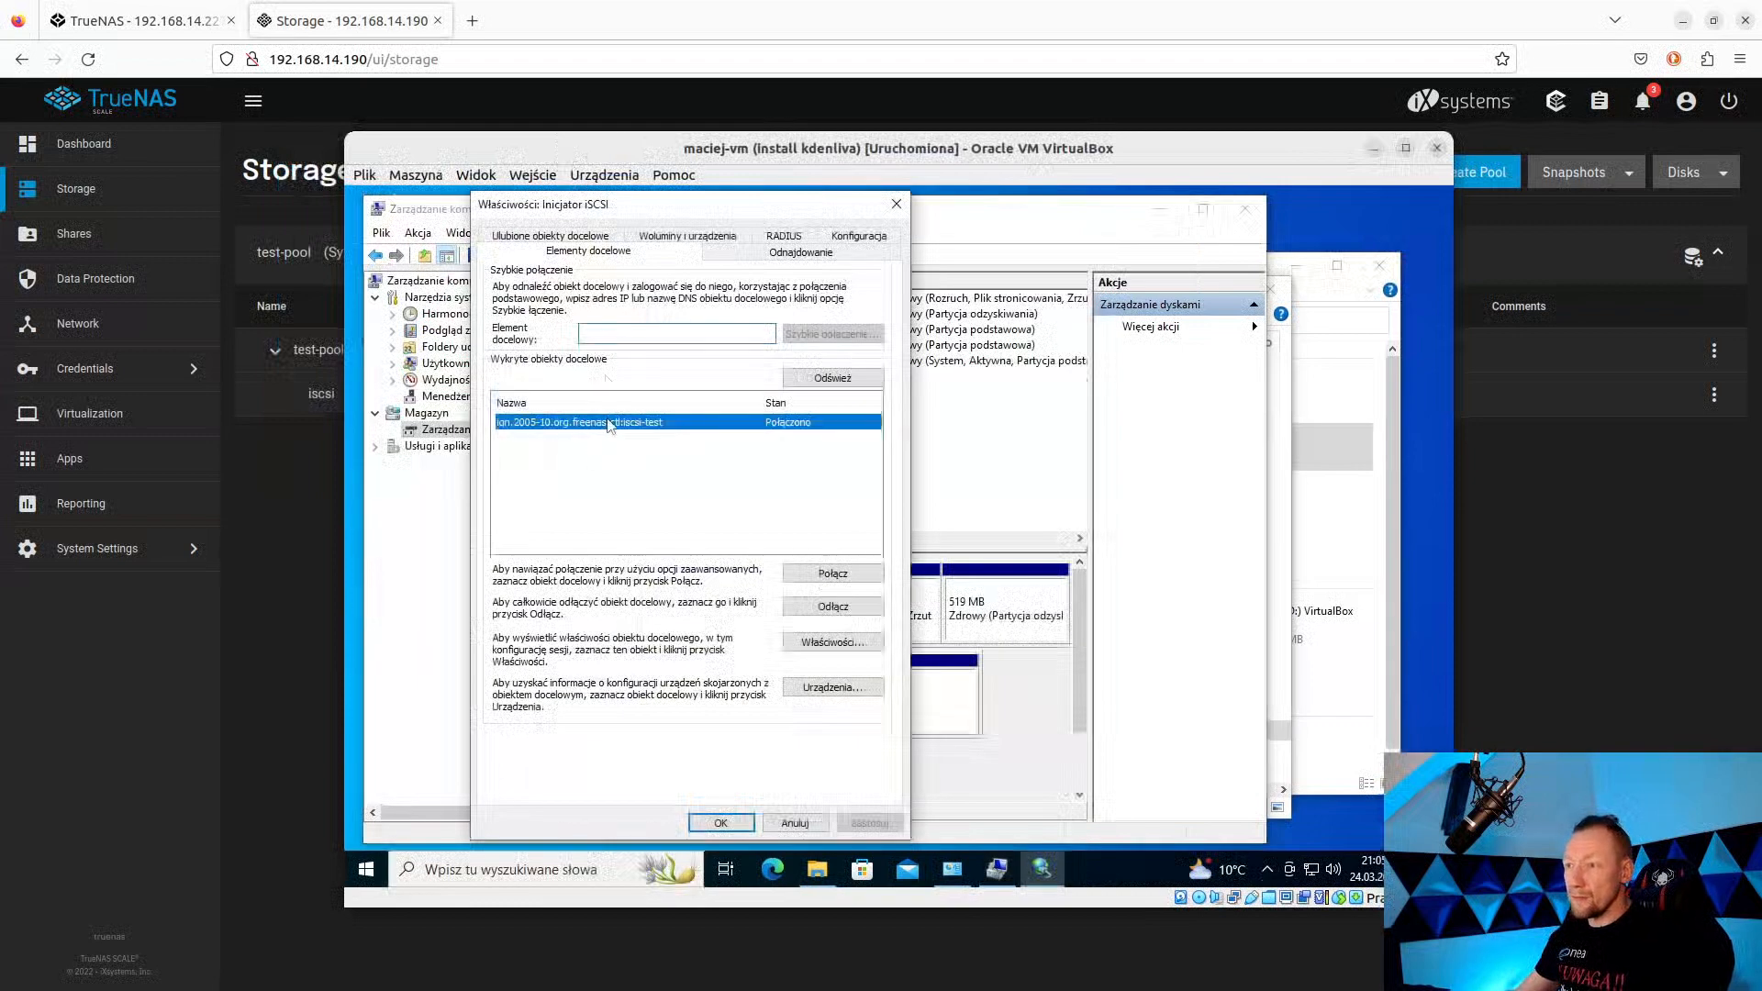
pyautogui.click(834, 607)
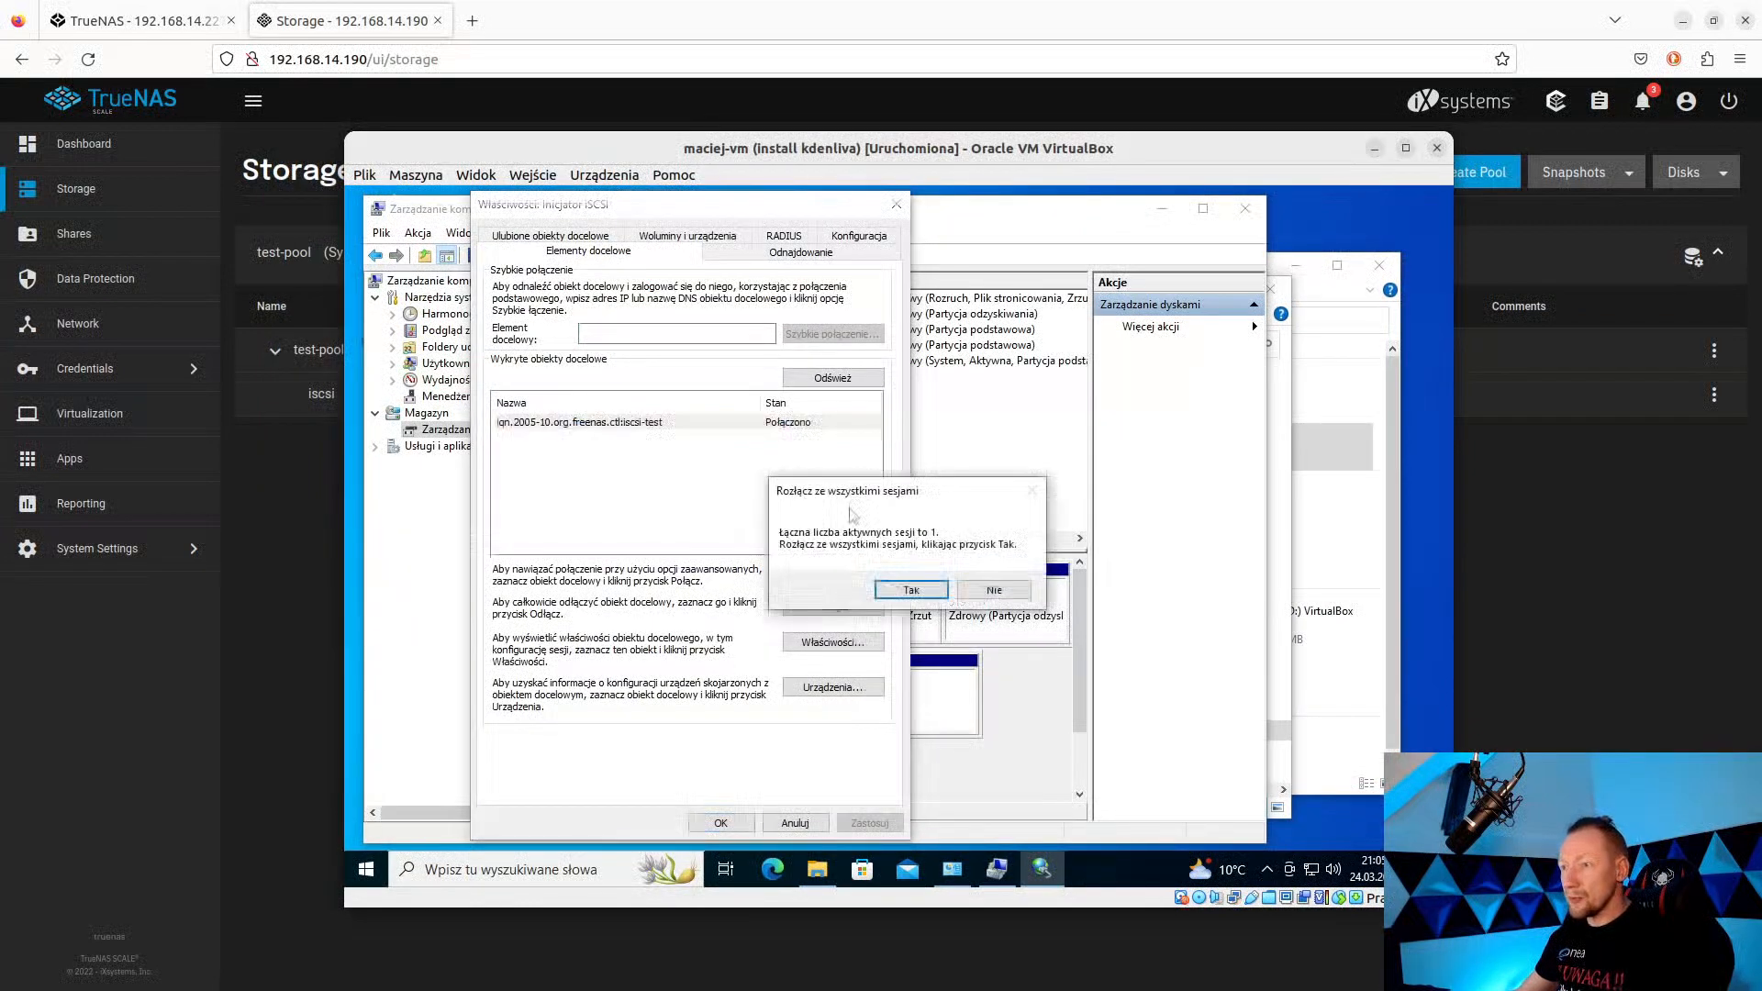
pyautogui.click(909, 592)
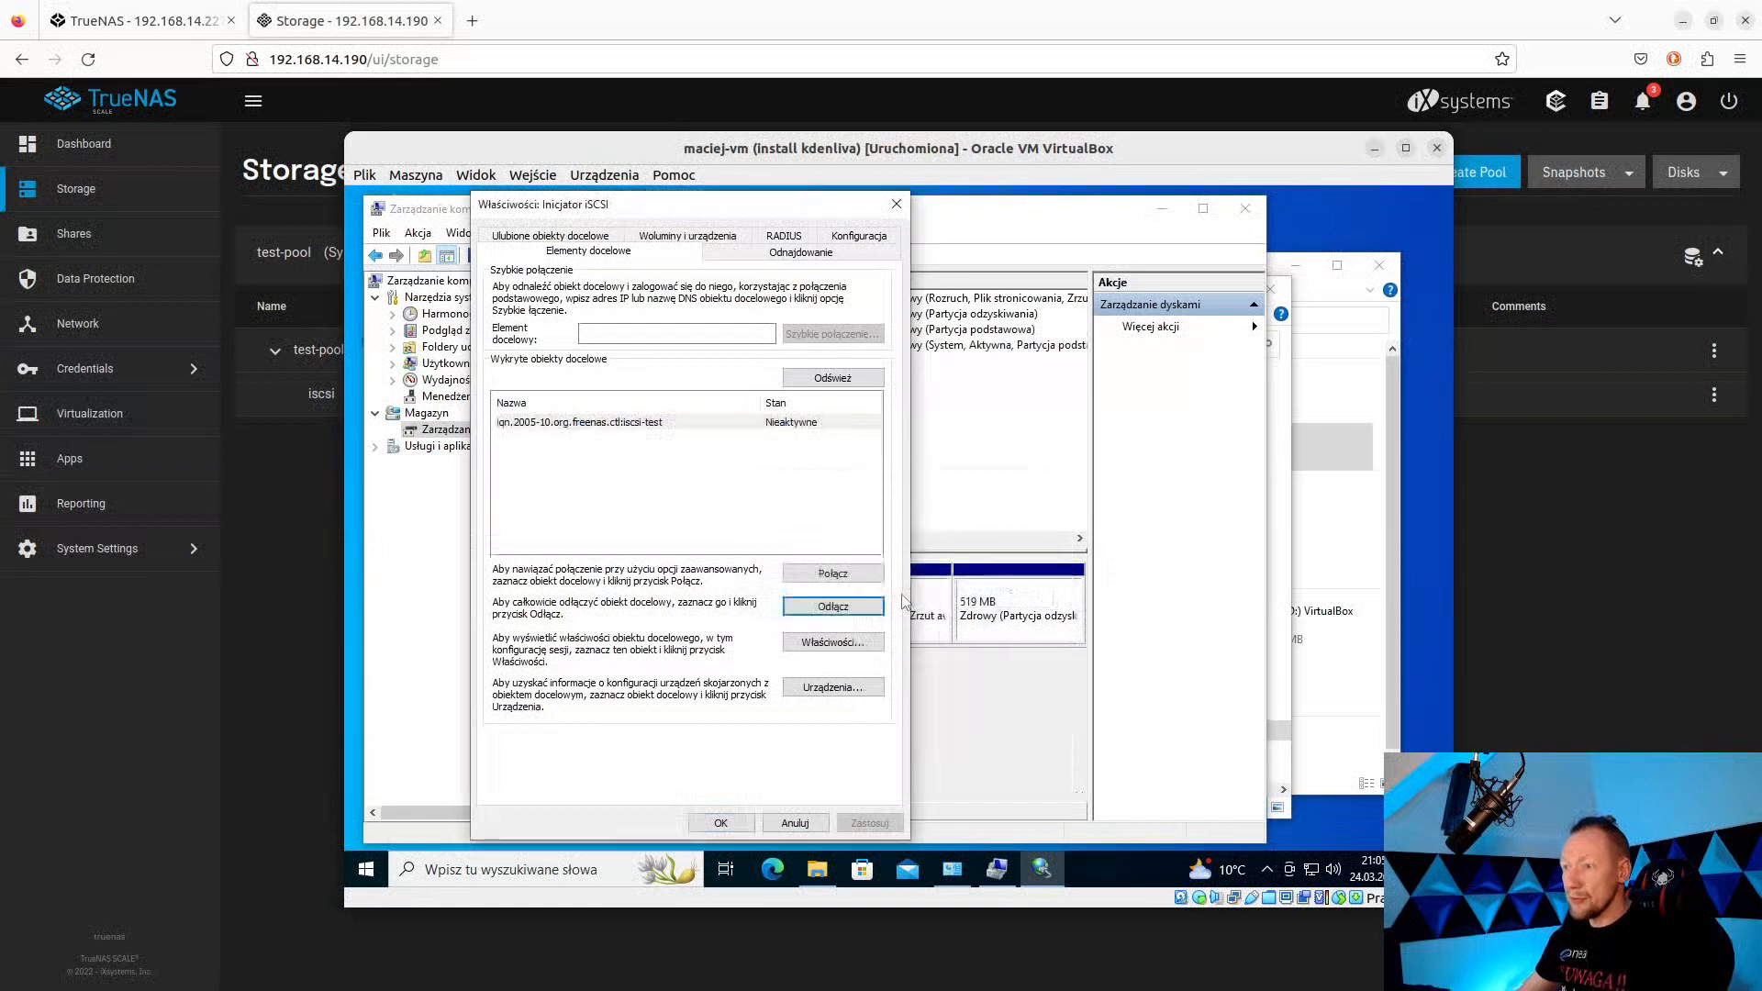
pyautogui.click(897, 203)
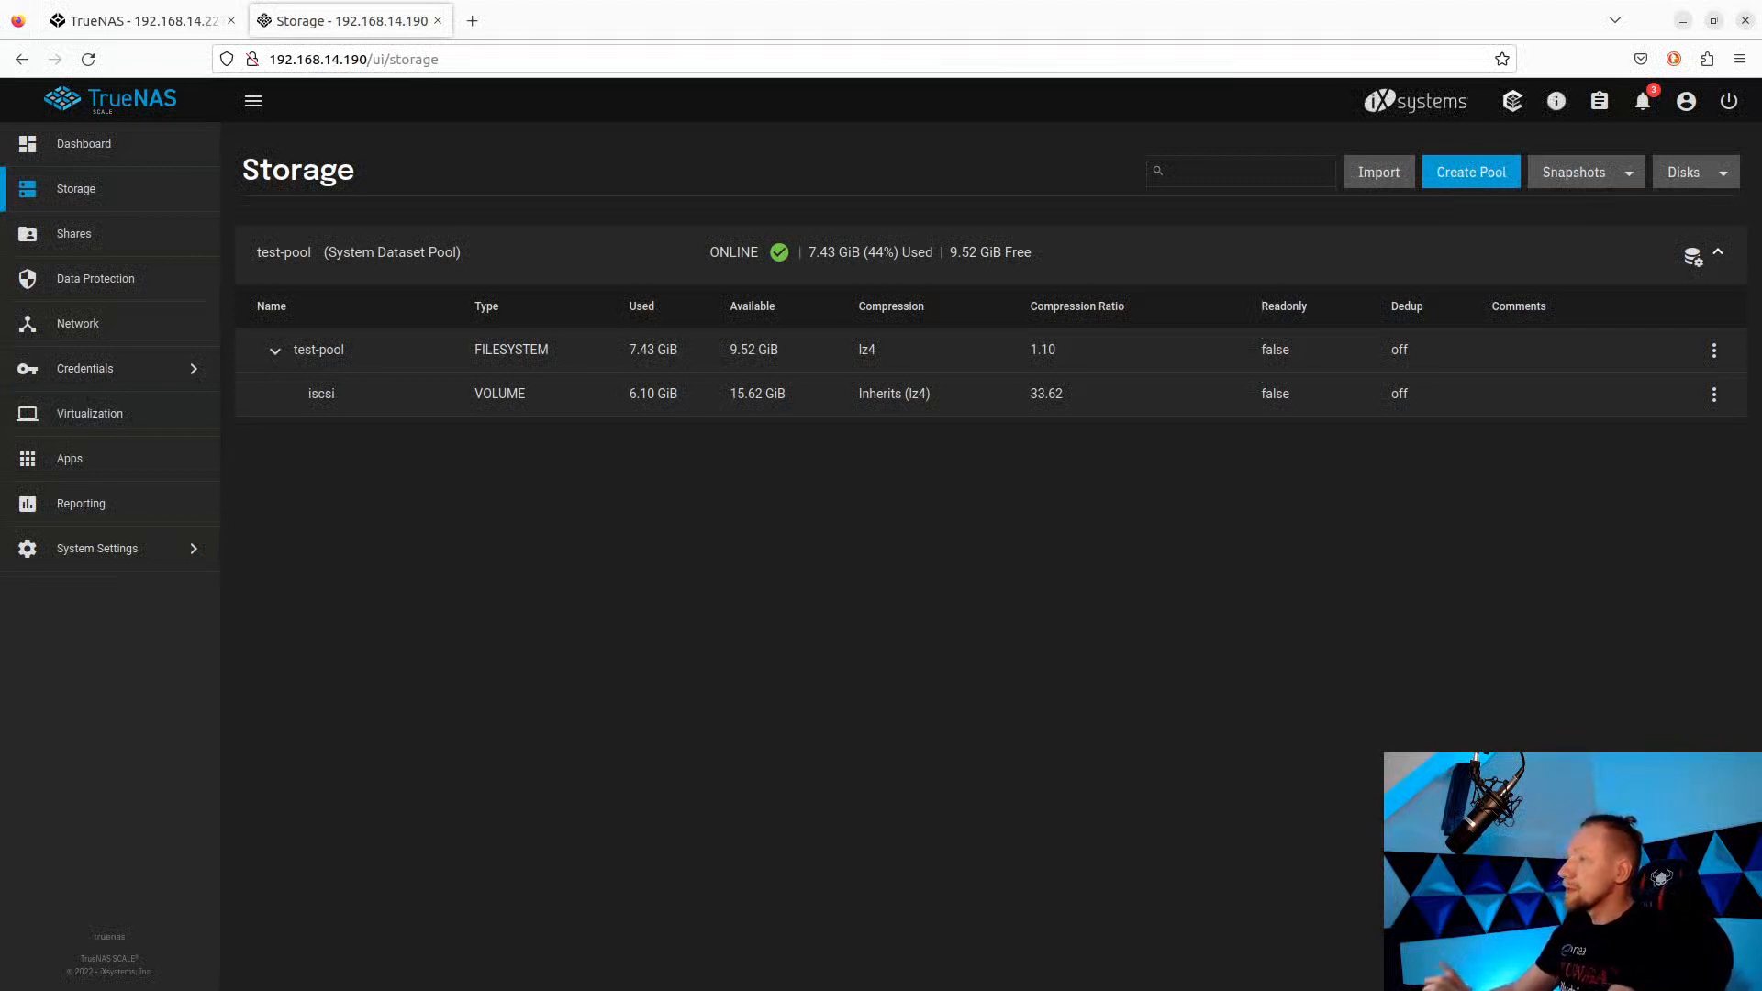
# Paste 'sudo apt-get install open-iscsi' into the terminal, erase it unrun, then show the TrueNAS CORE tab.
pyautogui.moveTo(1761, 303); pyautogui.dragTo(1106, 501)
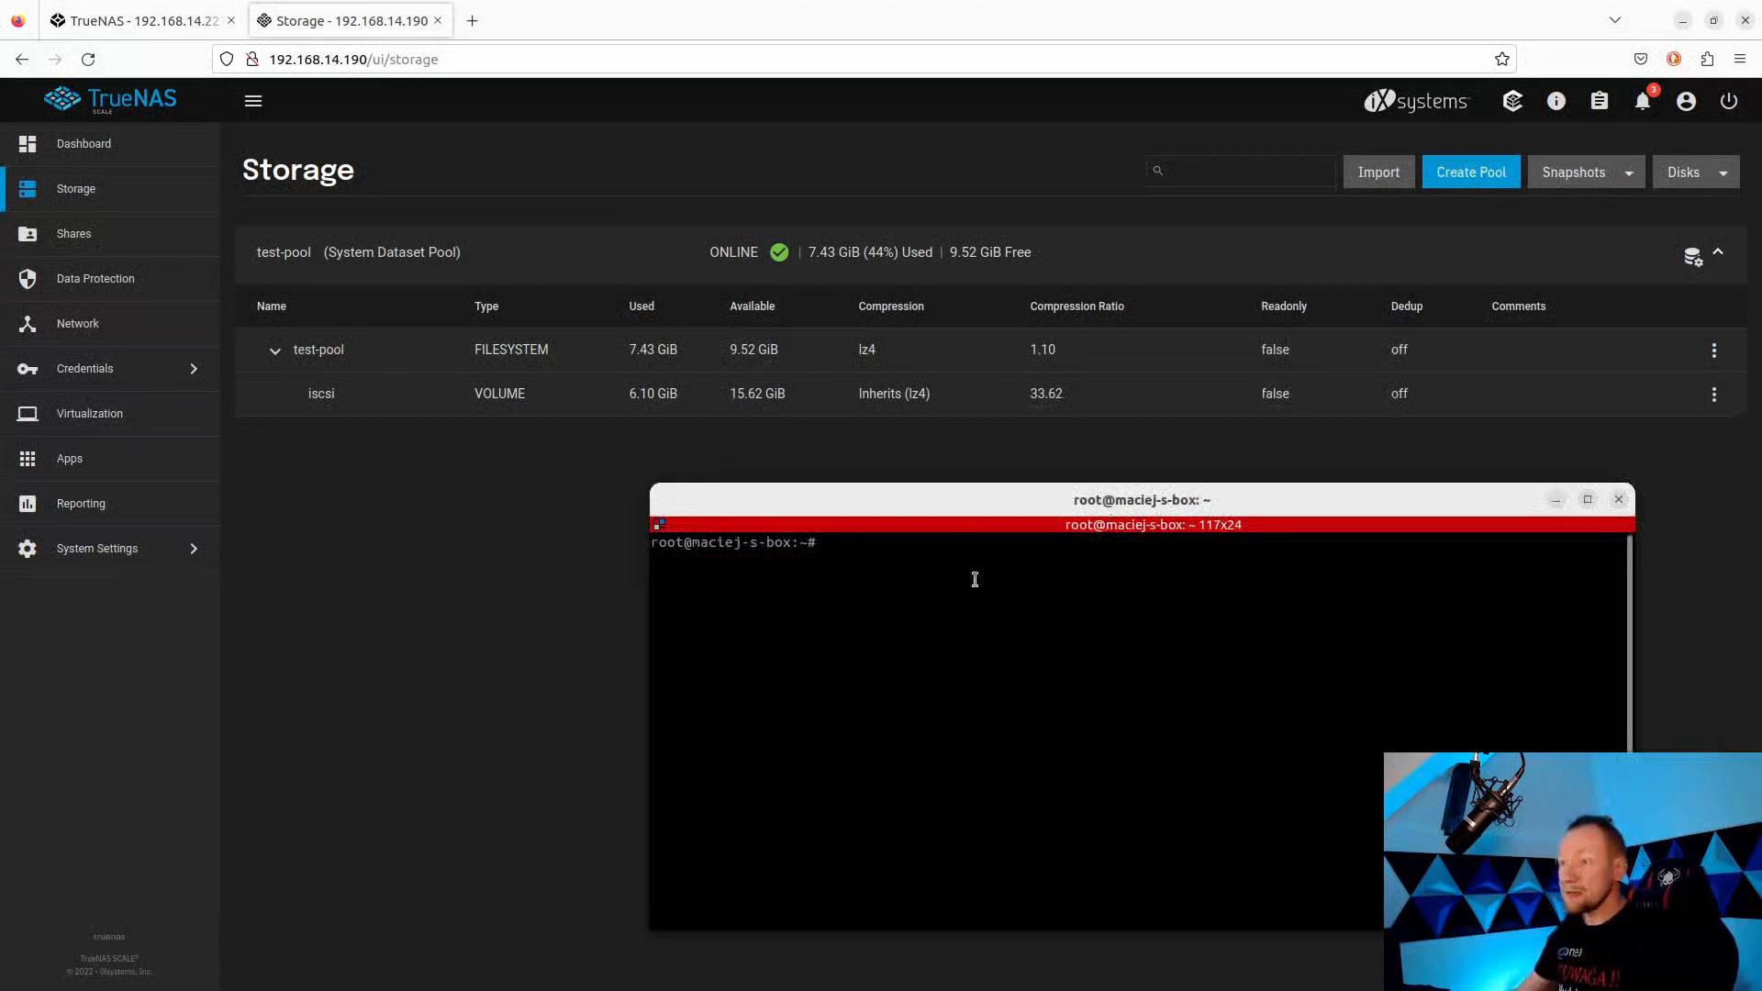
pyautogui.moveTo(968, 503); pyautogui.dragTo(977, 476)
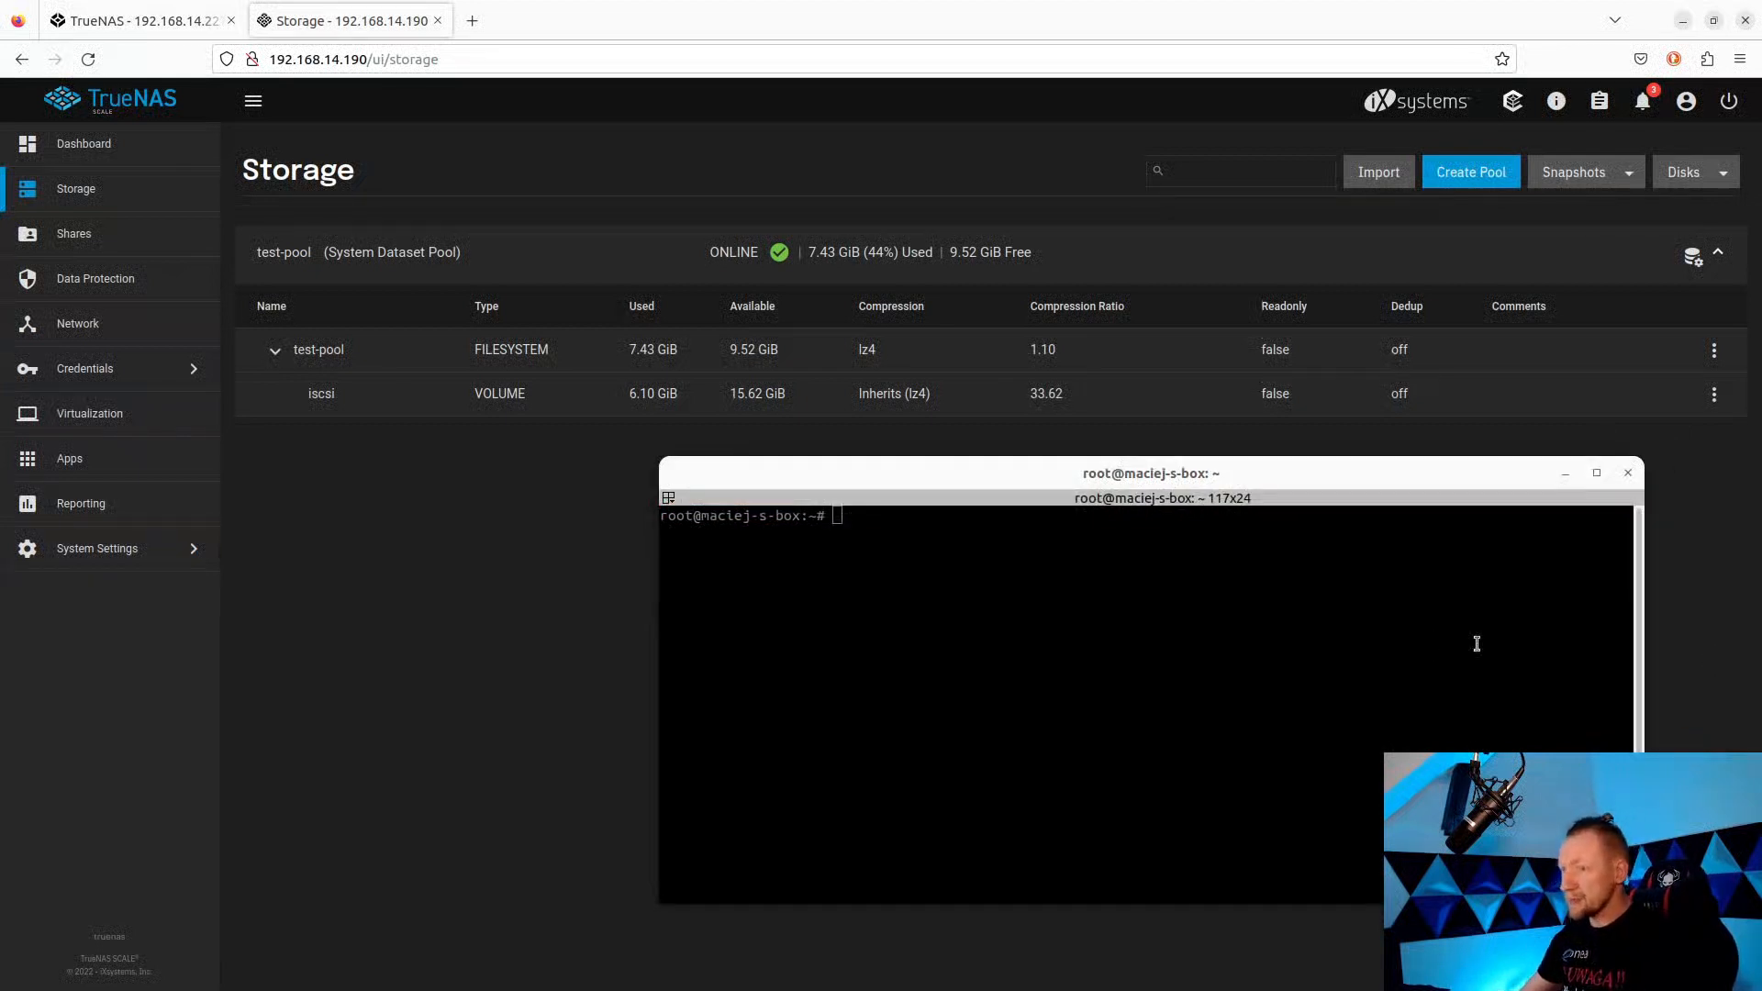
pyautogui.click(1138, 616)
pyautogui.write('sudo apt-get install open-iscsi')
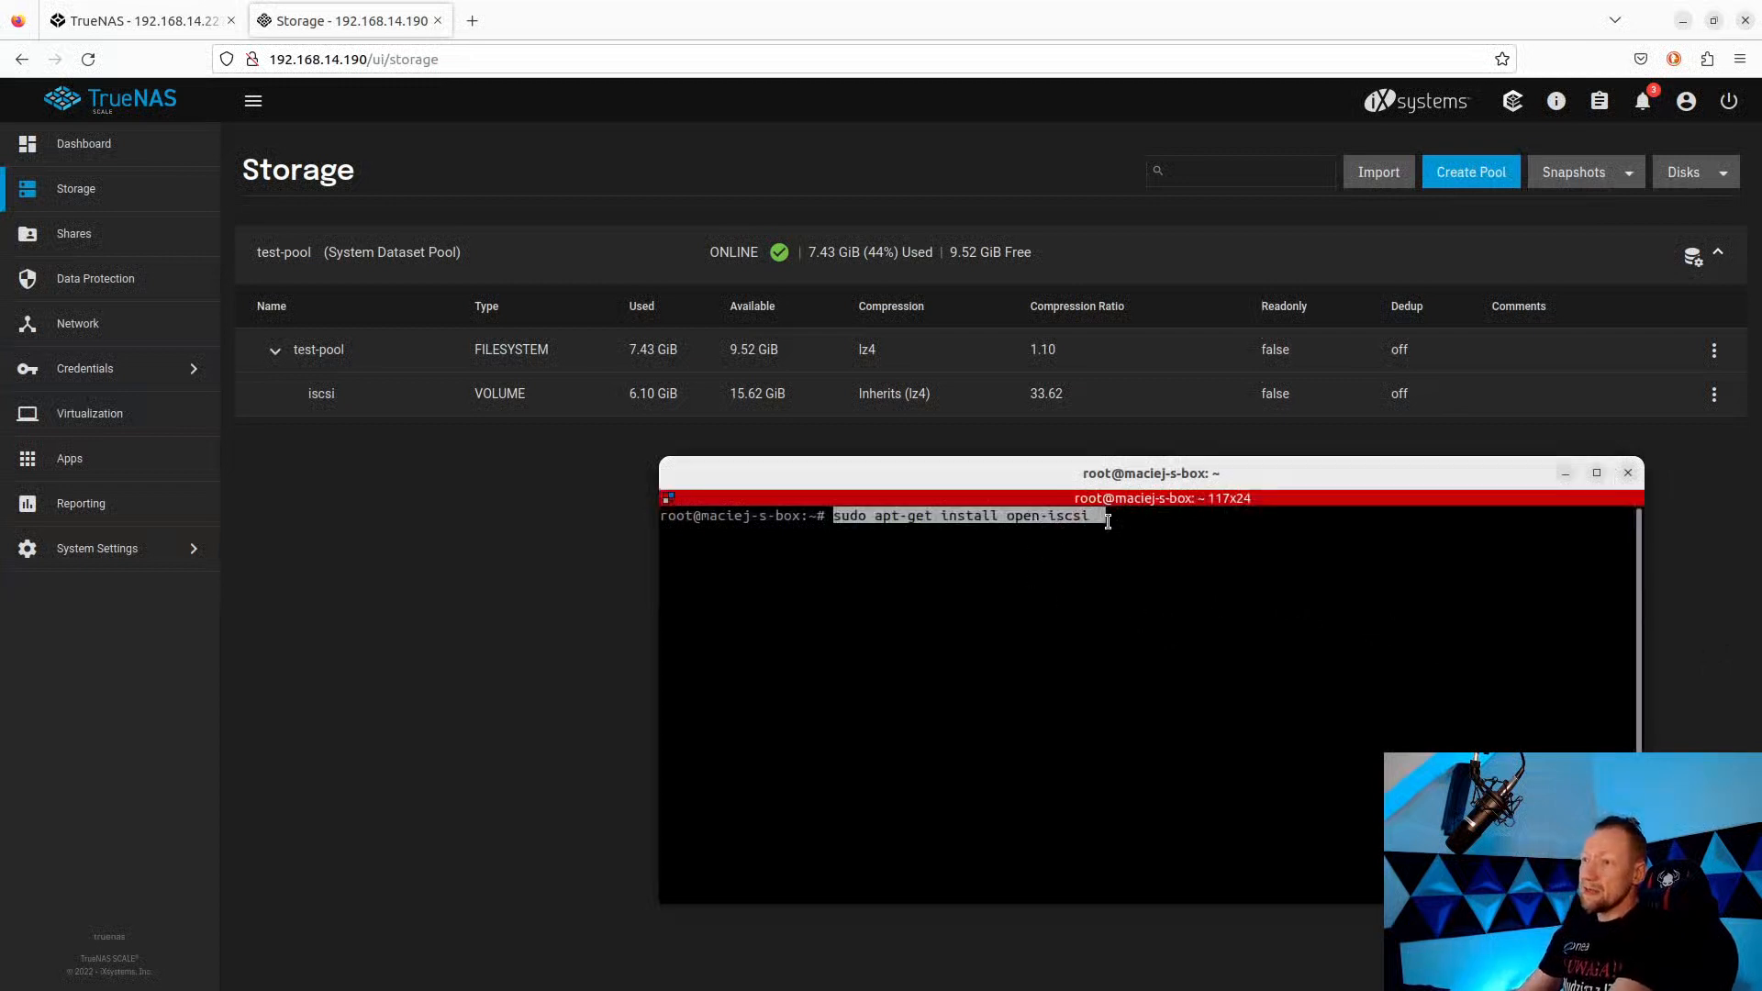
pyautogui.press('Left')
pyautogui.press('Right')
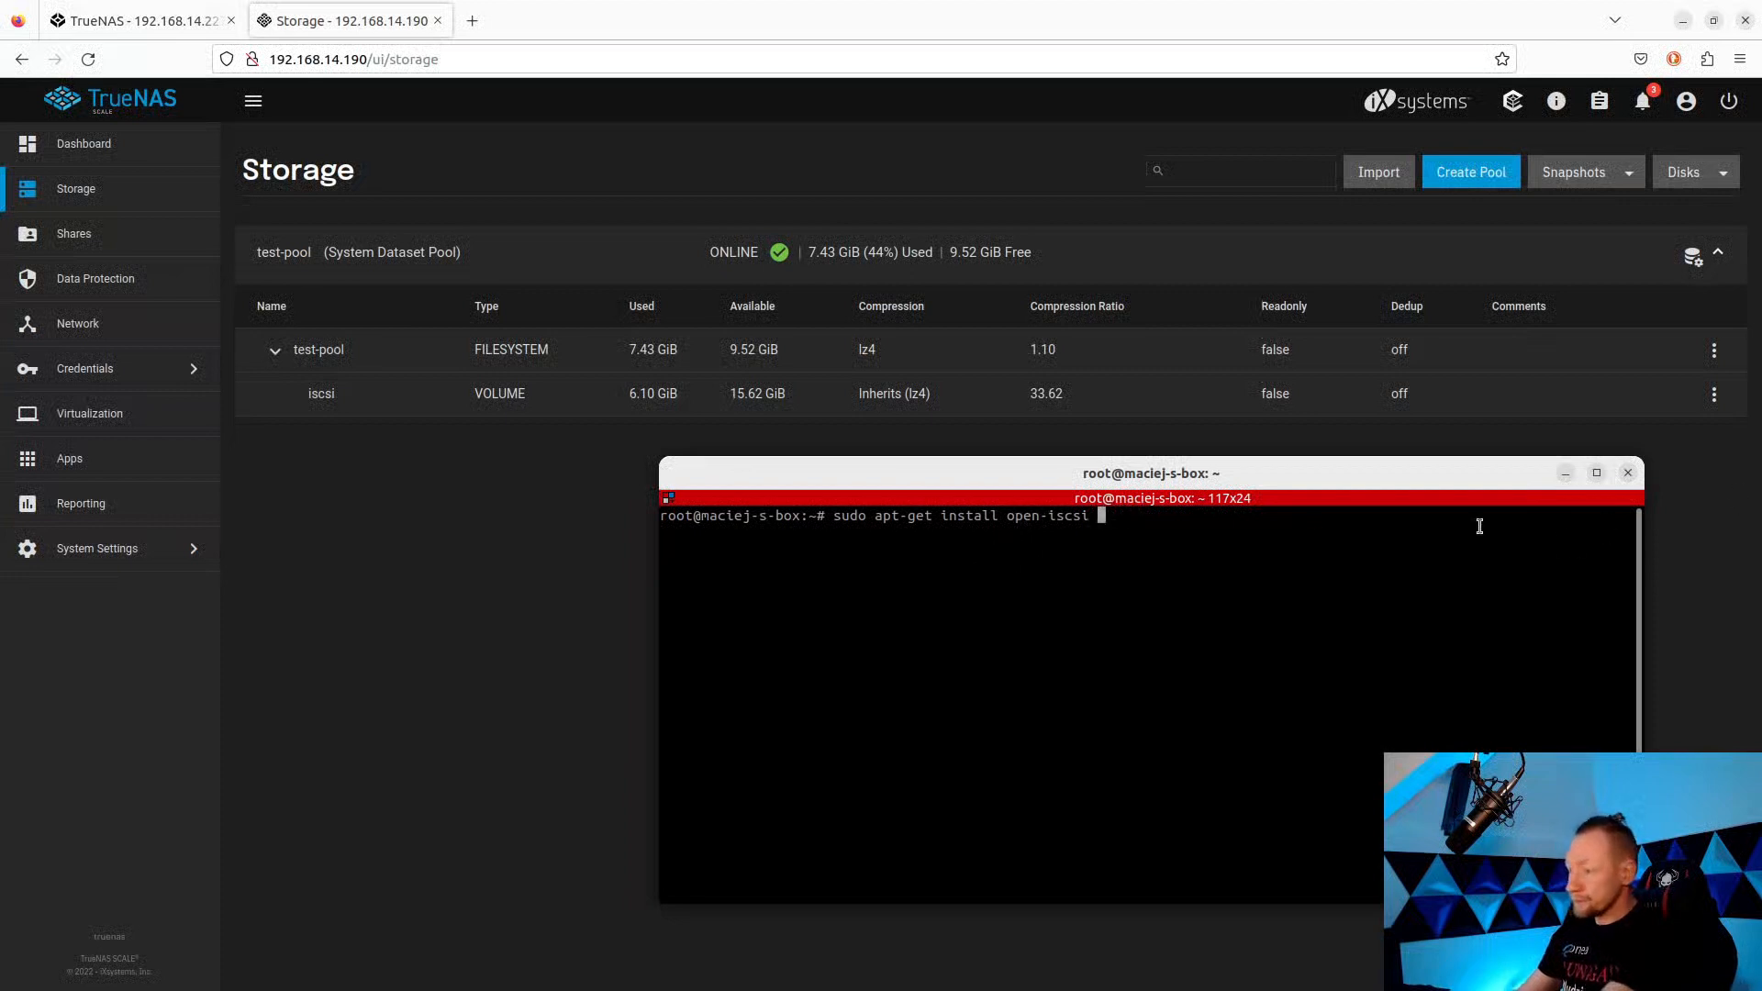
pyautogui.press('BackSpace')
pyautogui.press('BackSpace')
pyautogui.press('BackSpace')
pyautogui.press('BackSpace')
pyautogui.press('BackSpace')
pyautogui.press('BackSpace')
pyautogui.press('BackSpace')
pyautogui.press('BackSpace')
pyautogui.press('BackSpace')
pyautogui.press('BackSpace')
pyautogui.press('BackSpace')
pyautogui.press('BackSpace')
pyautogui.press('BackSpace')
pyautogui.press('BackSpace')
pyautogui.press('BackSpace')
pyautogui.press('BackSpace')
pyautogui.press('BackSpace')
pyautogui.press('BackSpace')
pyautogui.press('BackSpace')
pyautogui.press('BackSpace')
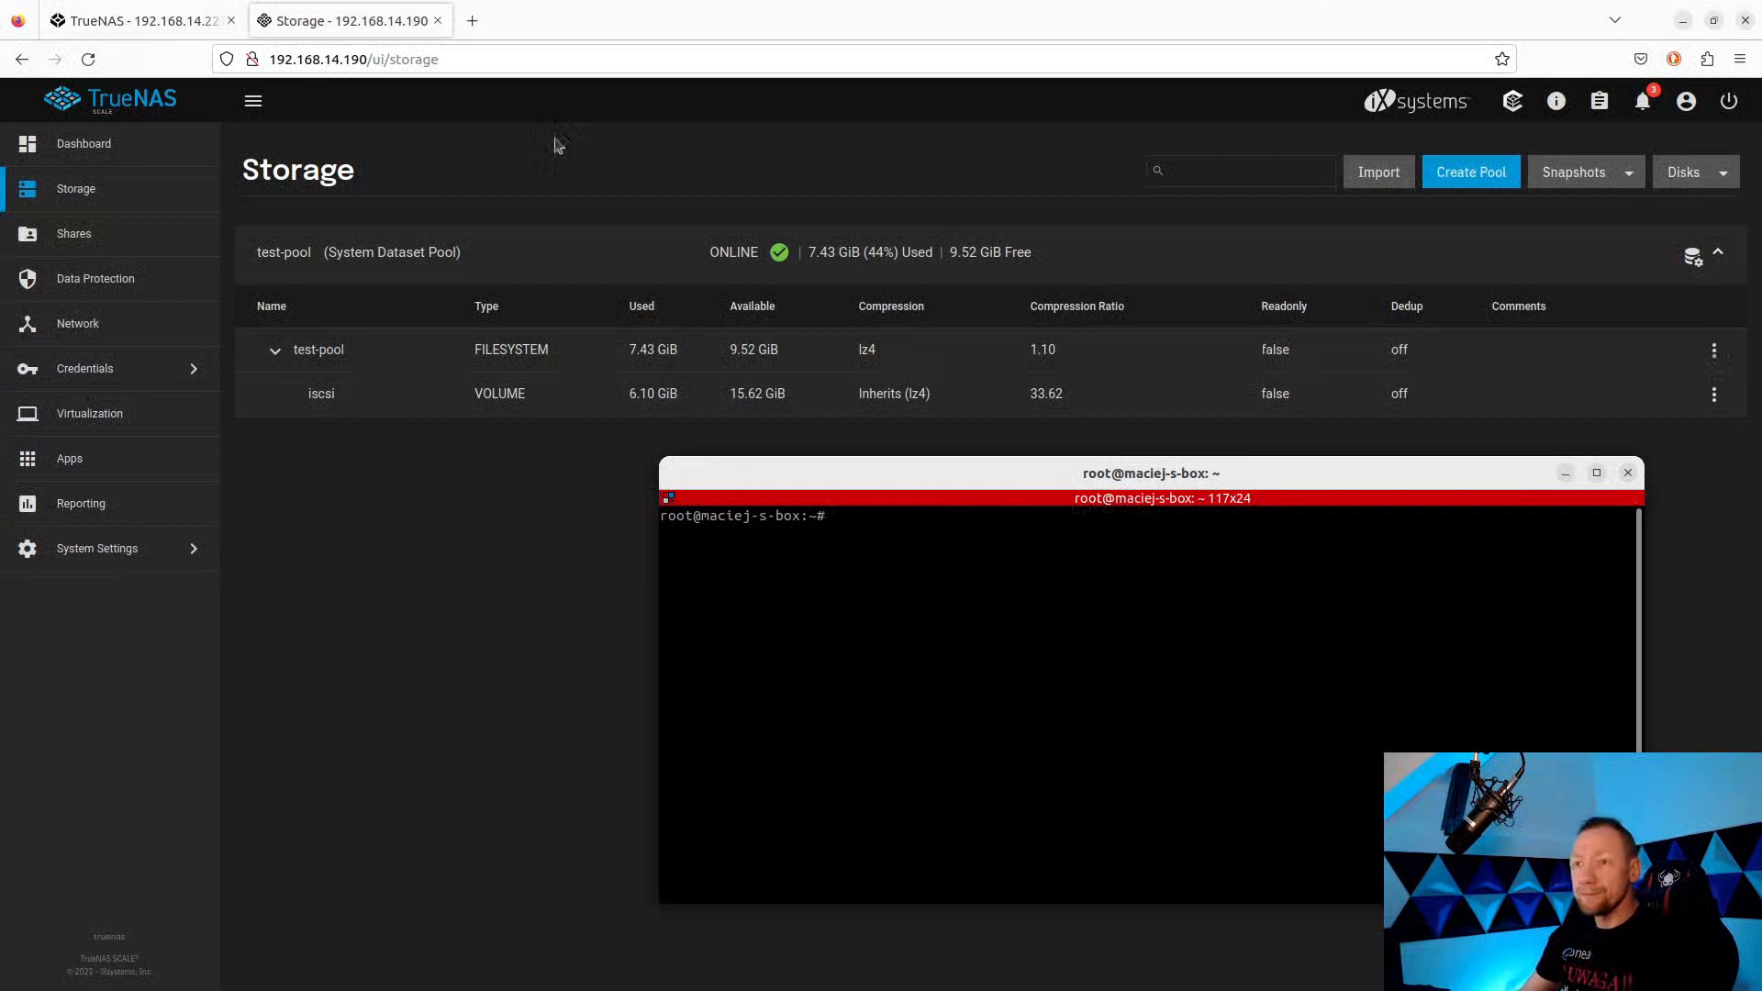
pyautogui.click(312, 19)
pyautogui.click(149, 21)
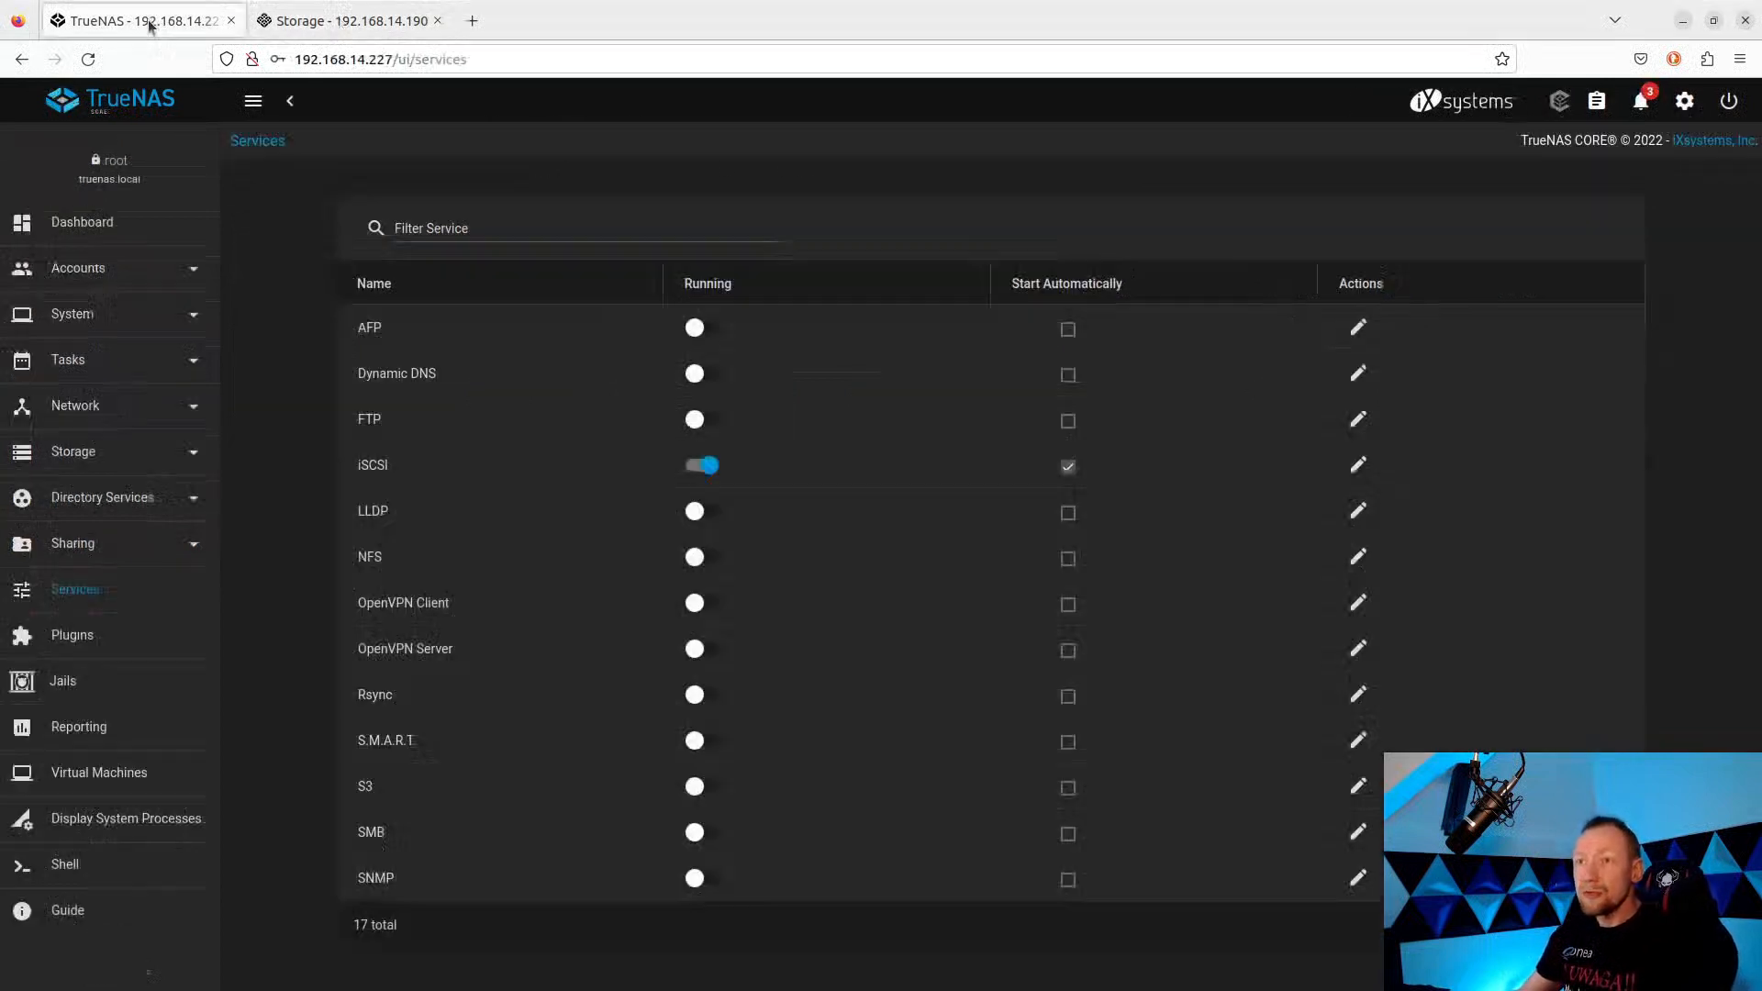
# Switch to the 'Storage - 192.168.14.190' tab showing test-pool and the 6.10 GiB iscsi volume.
pyautogui.click(347, 27)
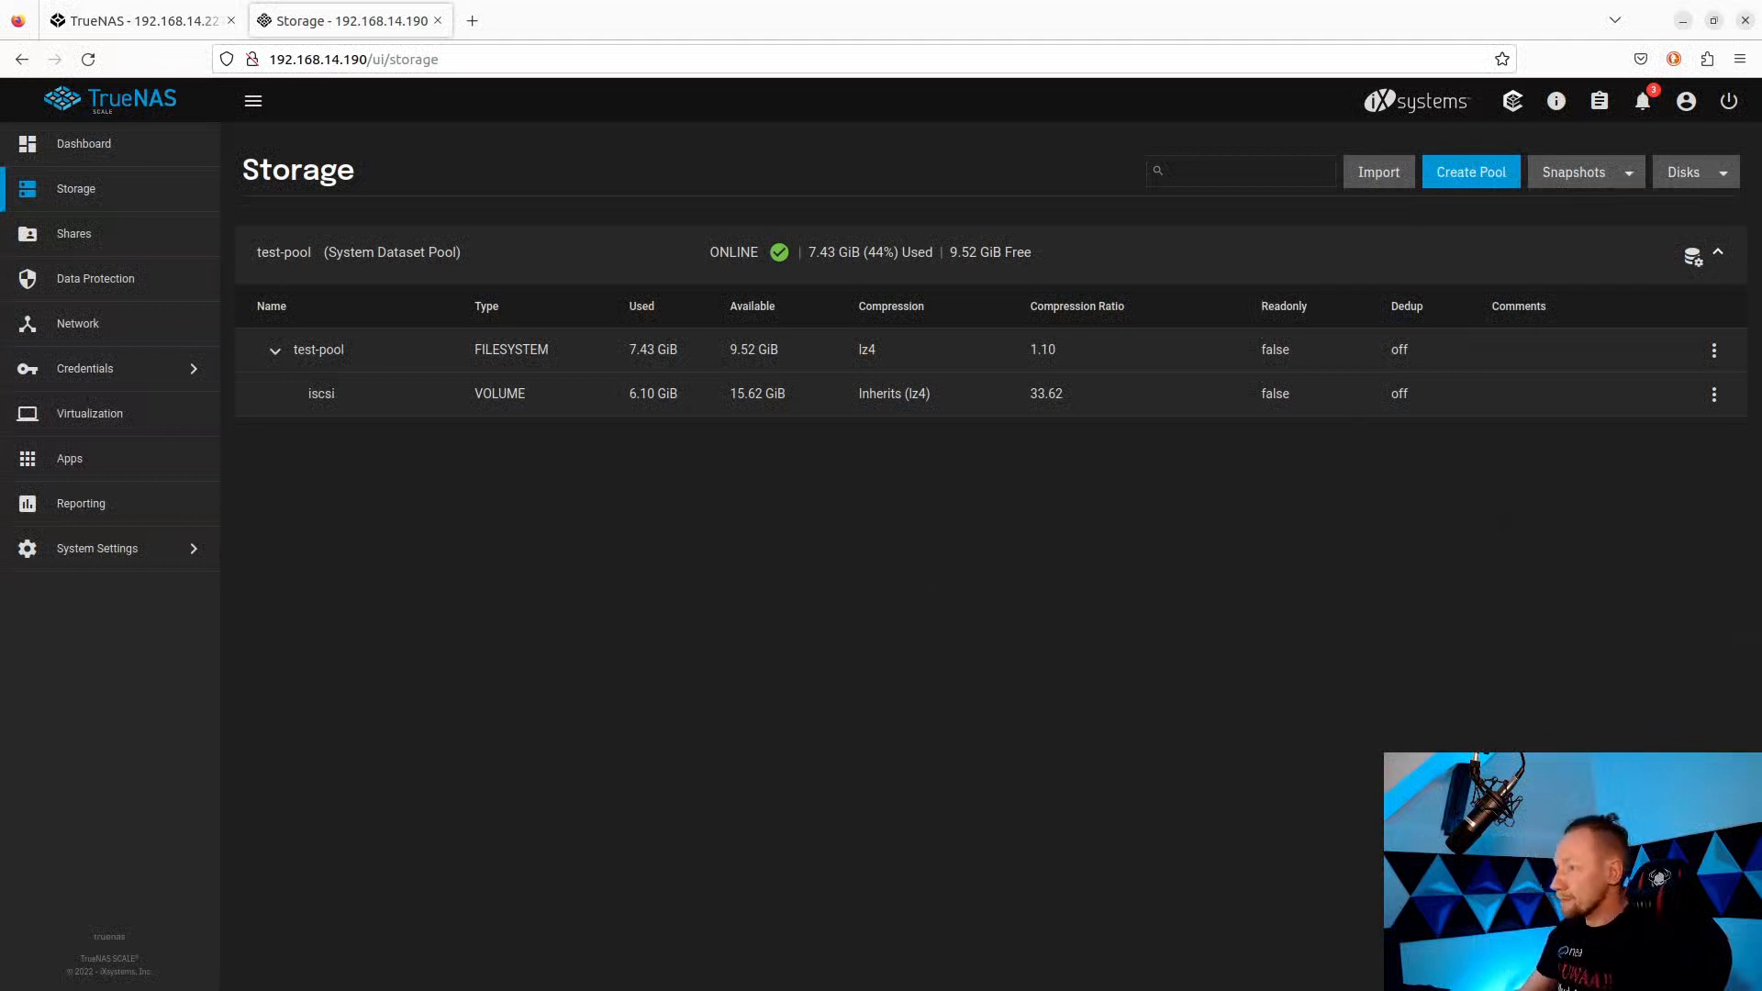
# Run the iscsiadm sendtargets discovery against 192.168.14.190:3260 without sudo, revealing the iscsi-test target.
pyautogui.hotkey('alt', 'Tab')
pyautogui.write('sudo iscsiadm -m discovery -t sendtargets -p 192.168.14.190"3260')
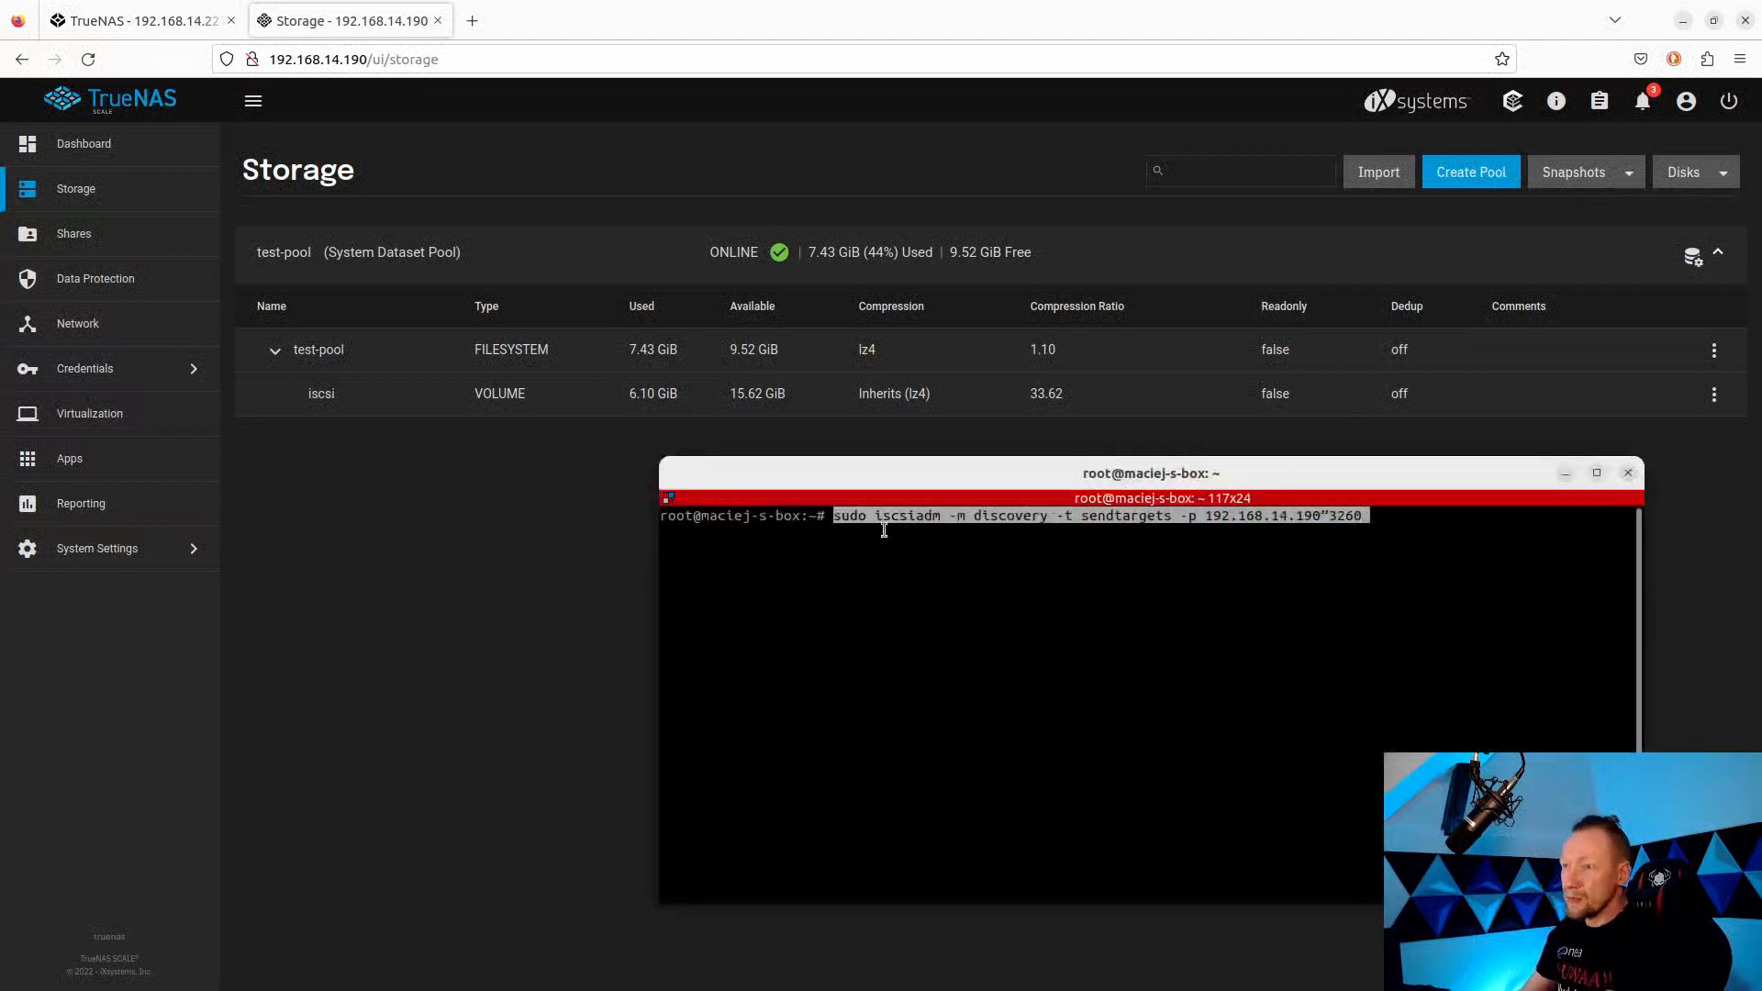
pyautogui.press('Left')
pyautogui.press('Left')
pyautogui.press('Left')
pyautogui.press('Left')
pyautogui.press('BackSpace')
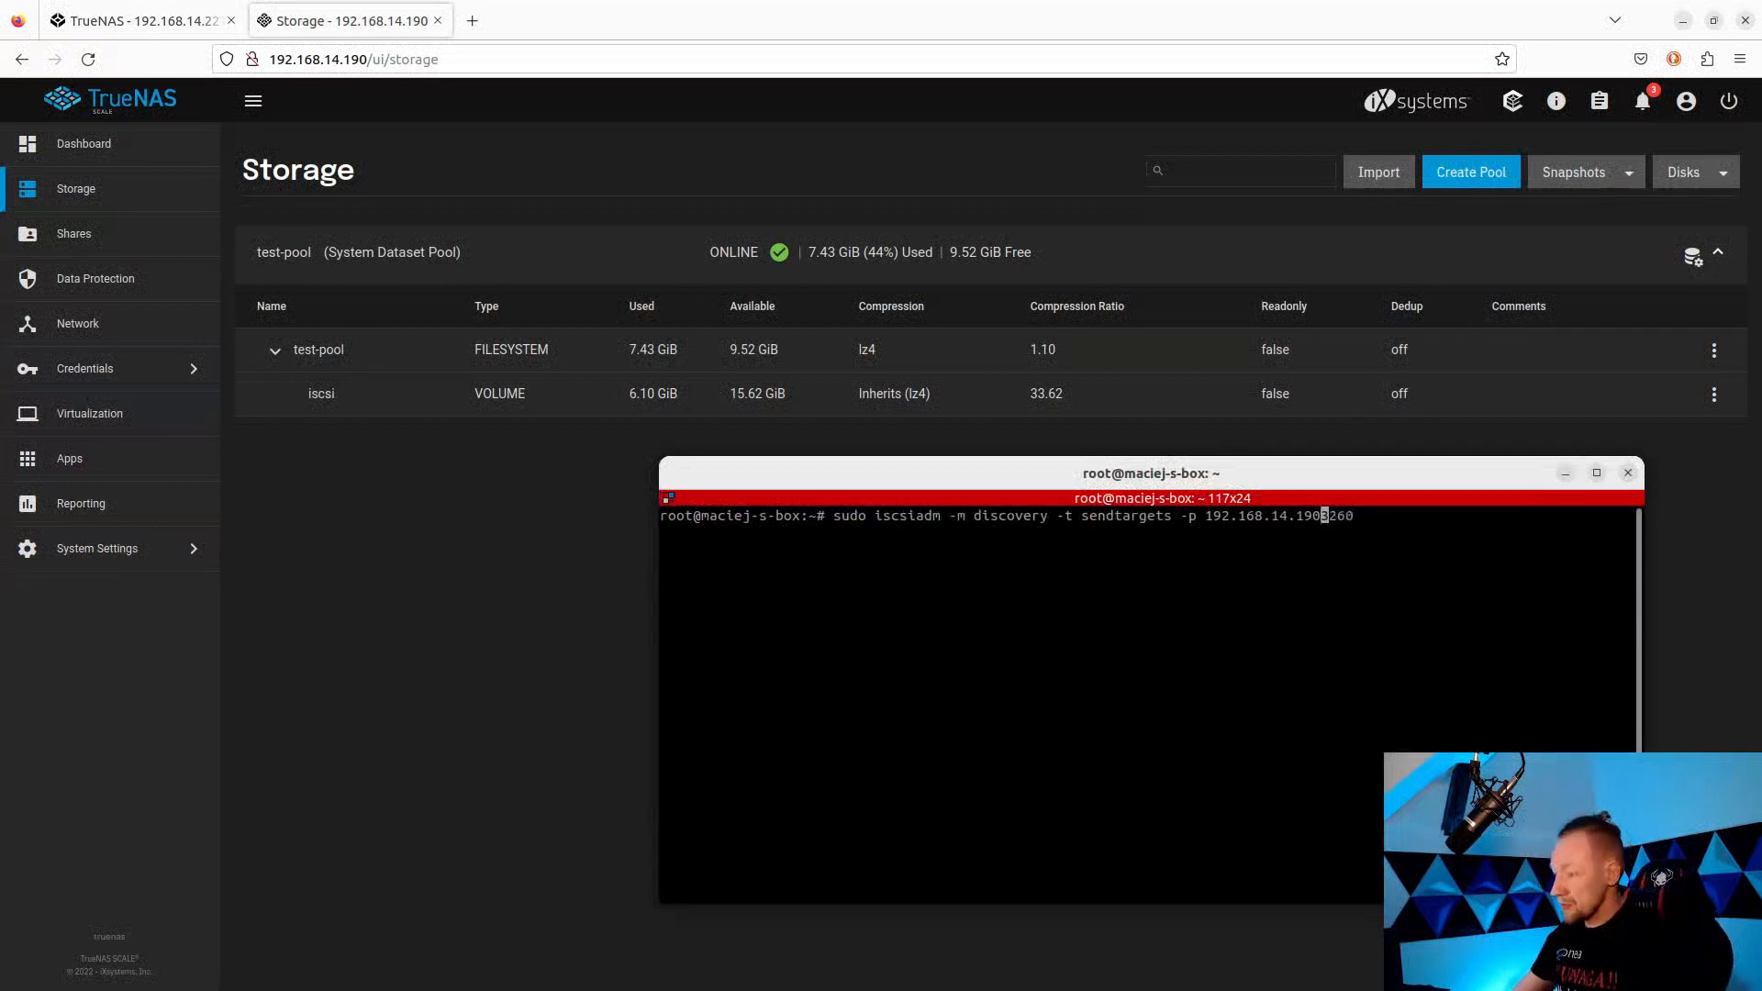
pyautogui.write(':')
pyautogui.press('Left')
pyautogui.press('Left')
pyautogui.press('Left')
pyautogui.press('Left')
pyautogui.press('Left')
pyautogui.press('Left')
pyautogui.press('Left')
pyautogui.press('Left')
pyautogui.press('Left')
pyautogui.press('Left')
pyautogui.press('Left')
pyautogui.press('Left')
pyautogui.press('Left')
pyautogui.press('Left')
pyautogui.press('Left')
pyautogui.press('Left')
pyautogui.press('Left')
pyautogui.press('Left')
pyautogui.press('Left')
pyautogui.press('Left')
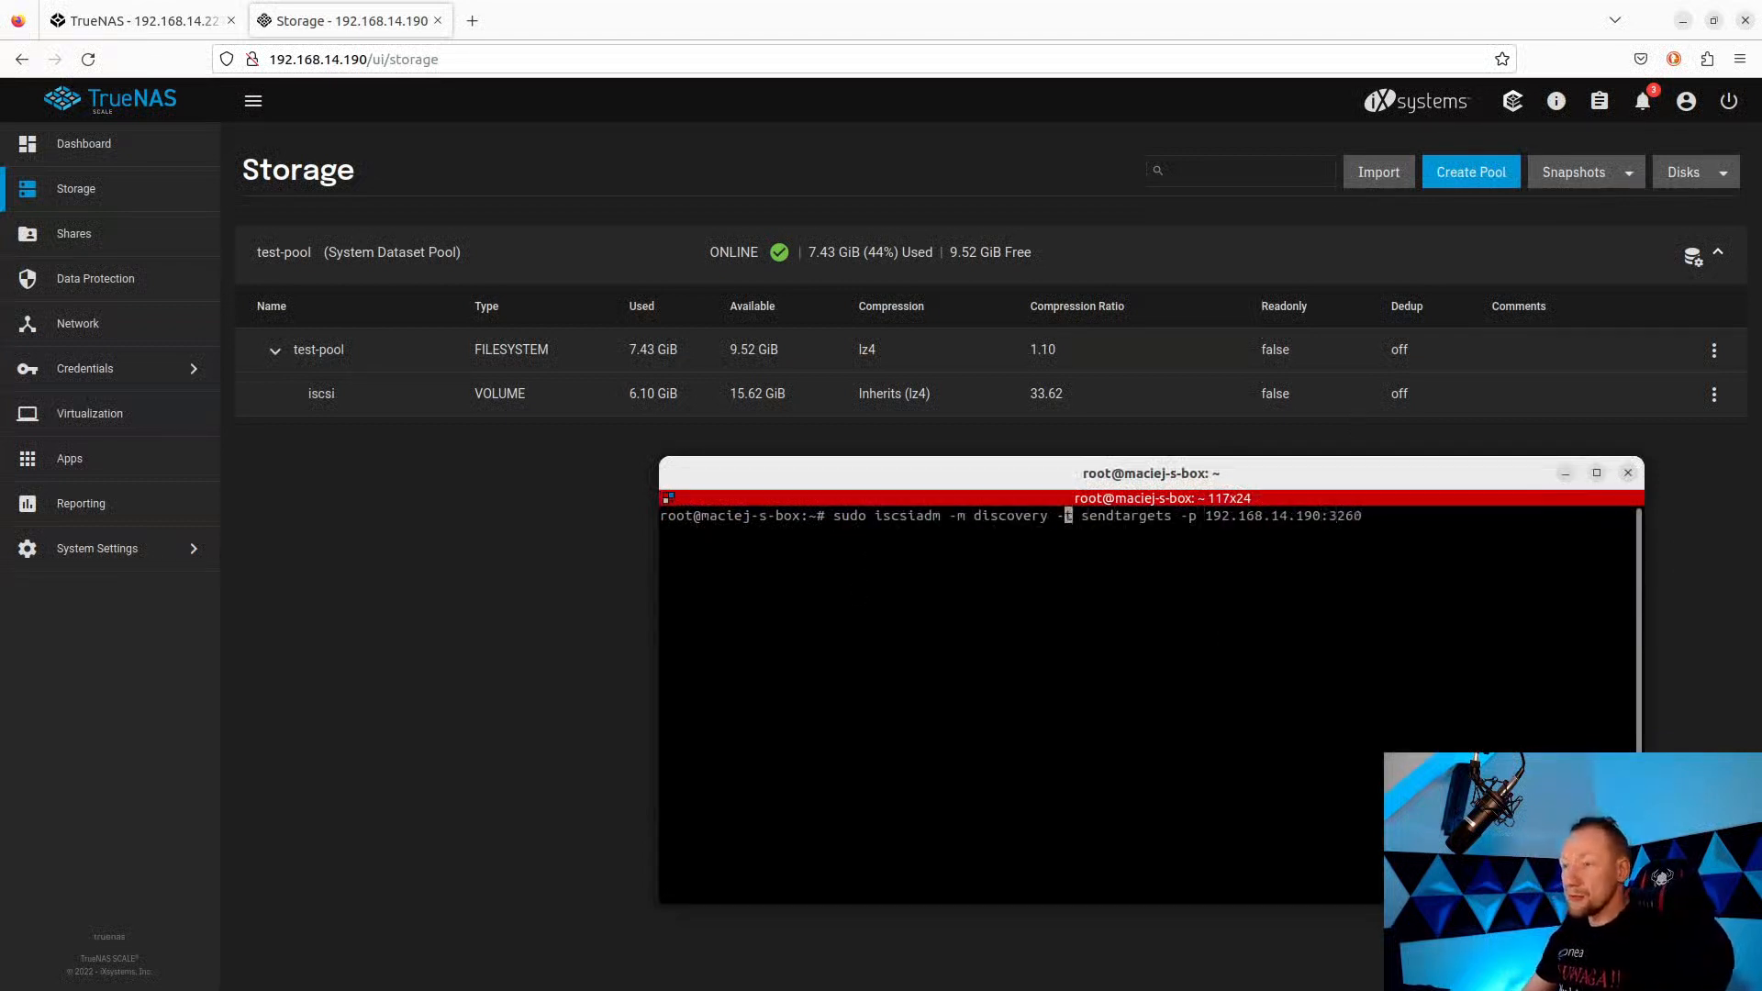
pyautogui.press('Left')
pyautogui.press('Left')
pyautogui.press('Left')
pyautogui.press('Left')
pyautogui.press('Left')
pyautogui.press('Left')
pyautogui.press('Left')
pyautogui.press('Left')
pyautogui.press('Left')
pyautogui.press('Left')
pyautogui.press('Left')
pyautogui.press('Left')
pyautogui.press('Left')
pyautogui.press('Left')
pyautogui.press('Left')
pyautogui.press('Left')
pyautogui.press('Left')
pyautogui.press('Left')
pyautogui.press('Left')
pyautogui.press('Left')
pyautogui.press('Left')
pyautogui.press('BackSpace')
pyautogui.press('BackSpace')
pyautogui.press('BackSpace')
pyautogui.press('BackSpace')
pyautogui.press('BackSpace')
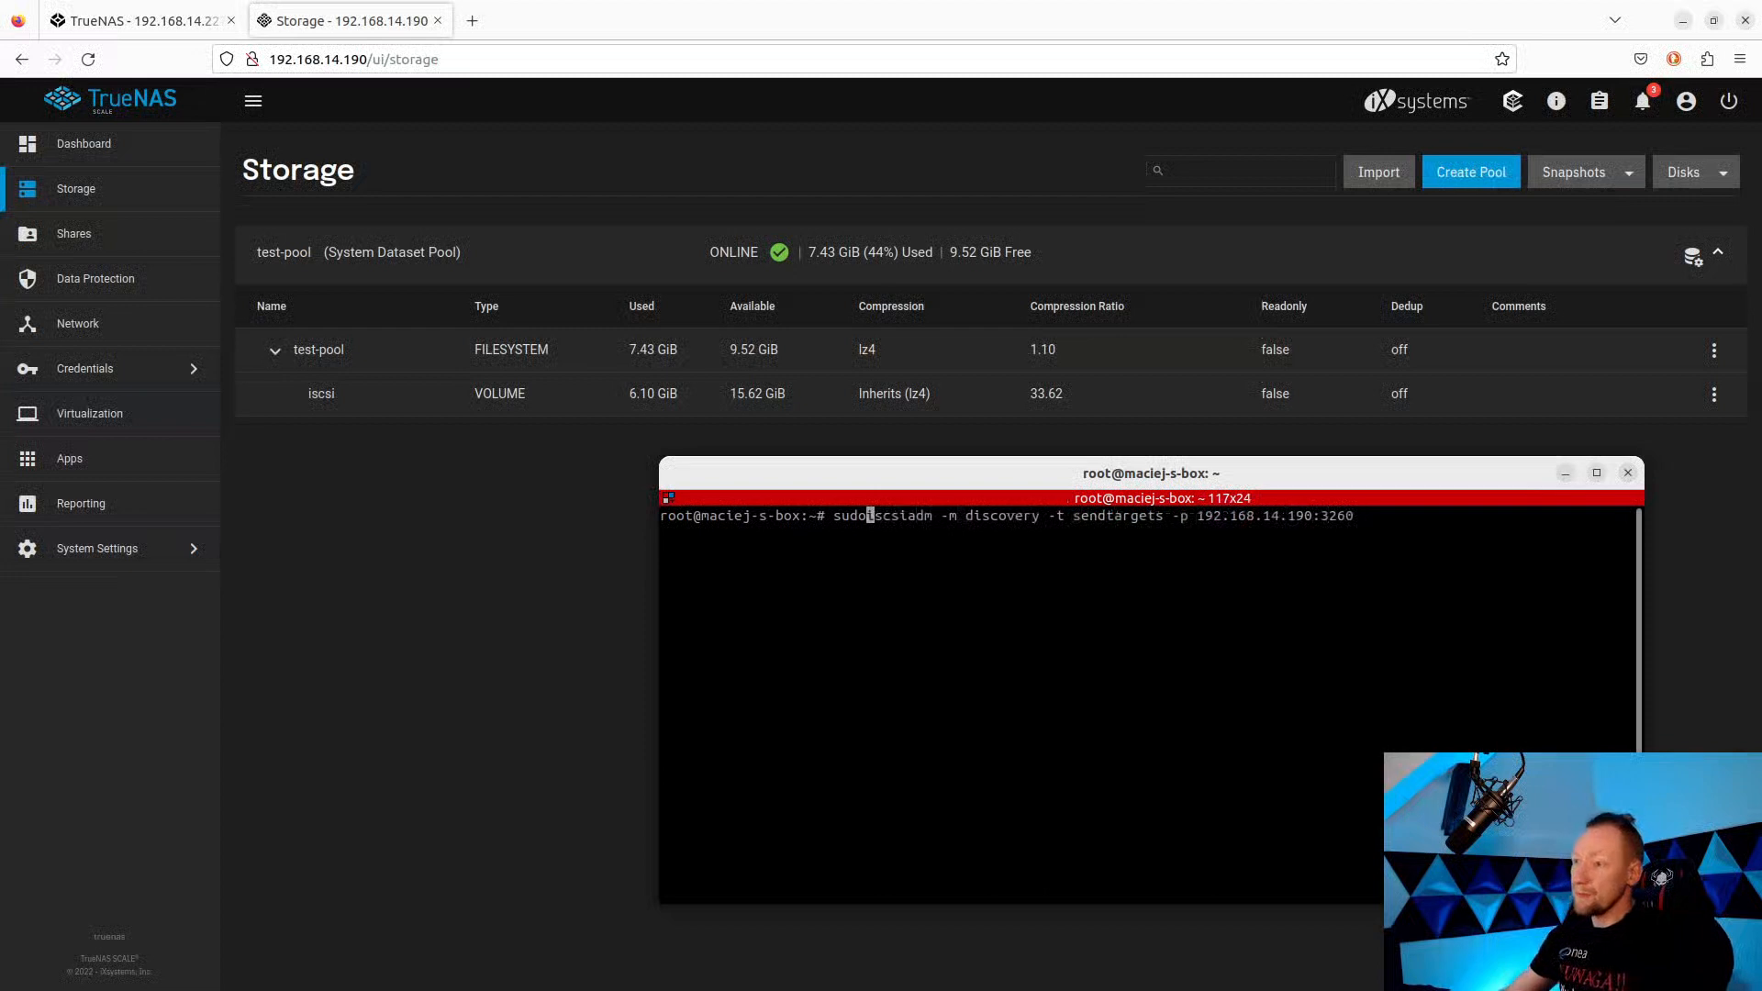
pyautogui.press('Return')
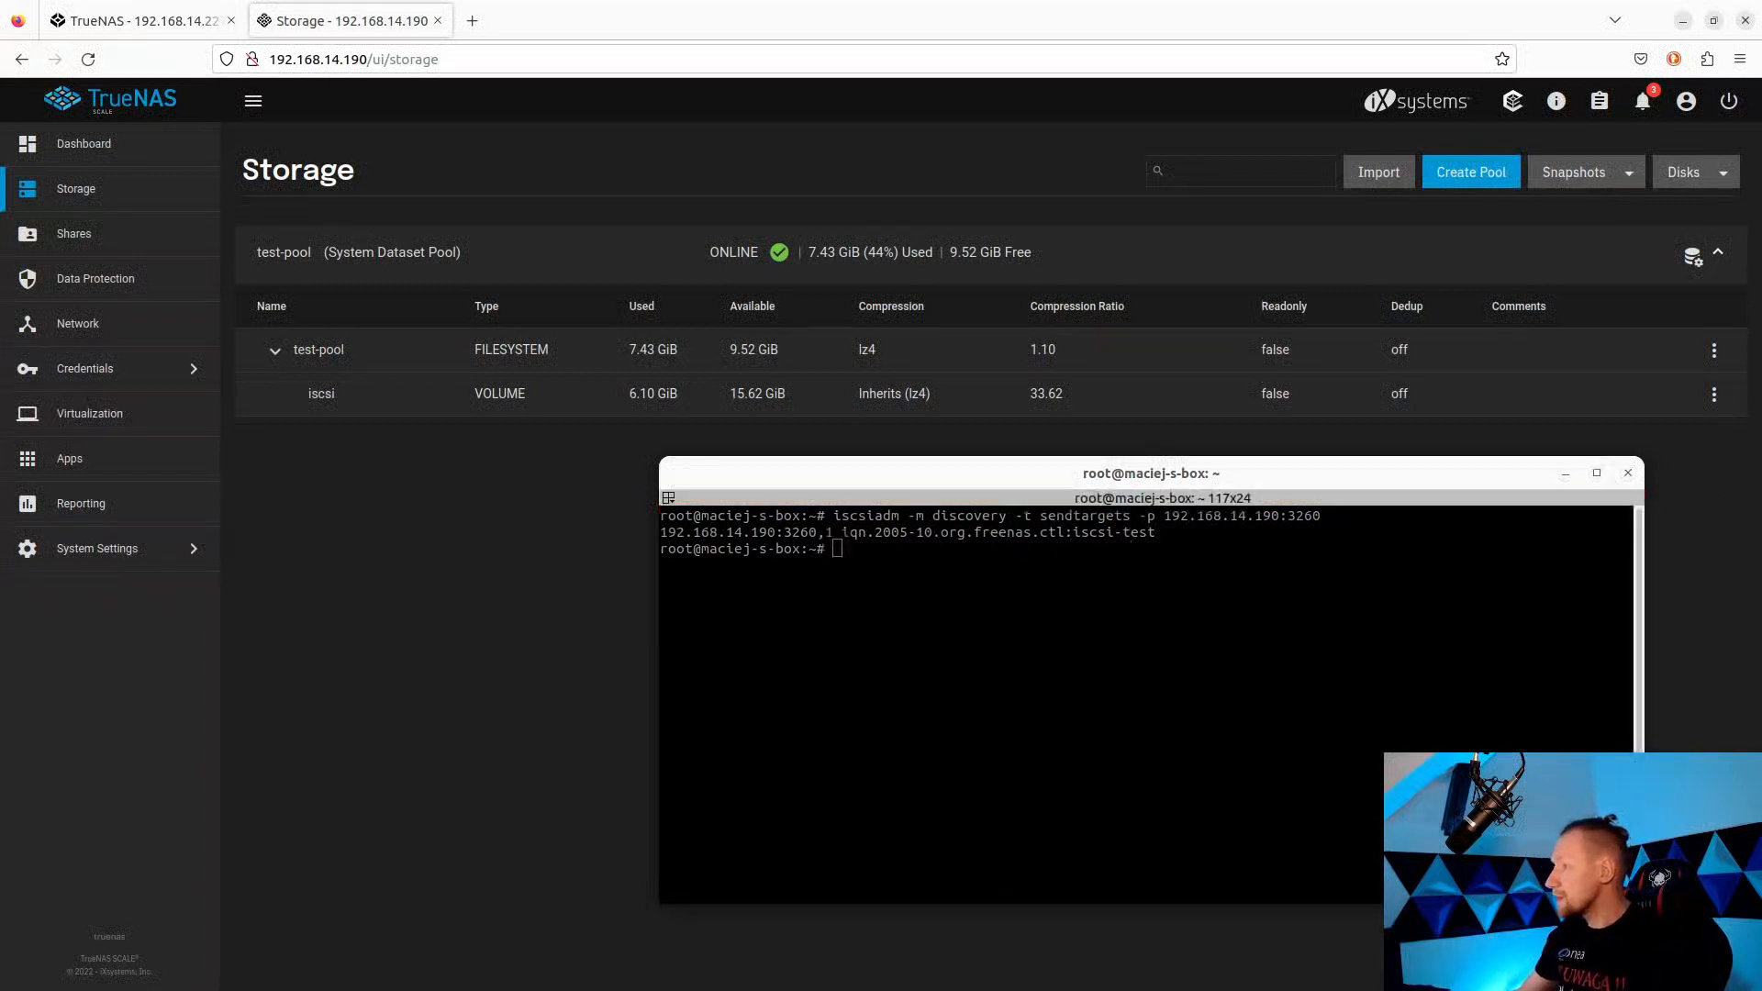
# Paste the iscsiadm login command and correct the misspelled 'scsiadm' to 'iscsiadm'.
pyautogui.rightClick(1019, 561)
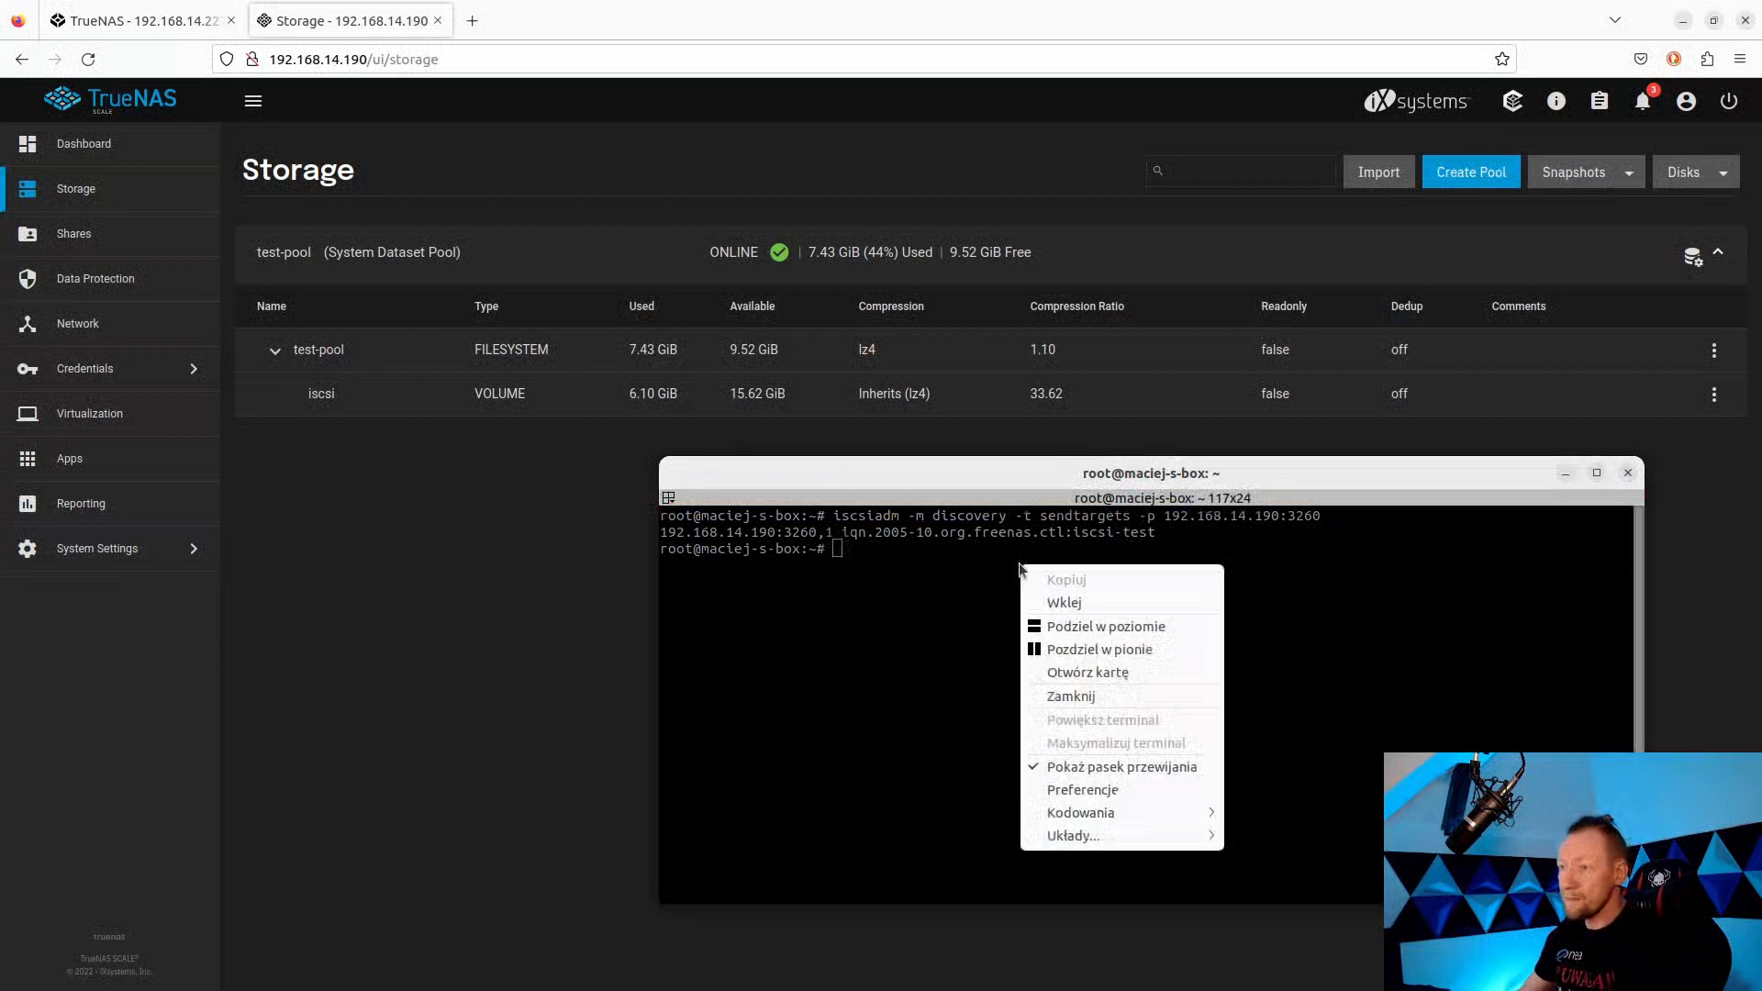
pyautogui.click(1070, 599)
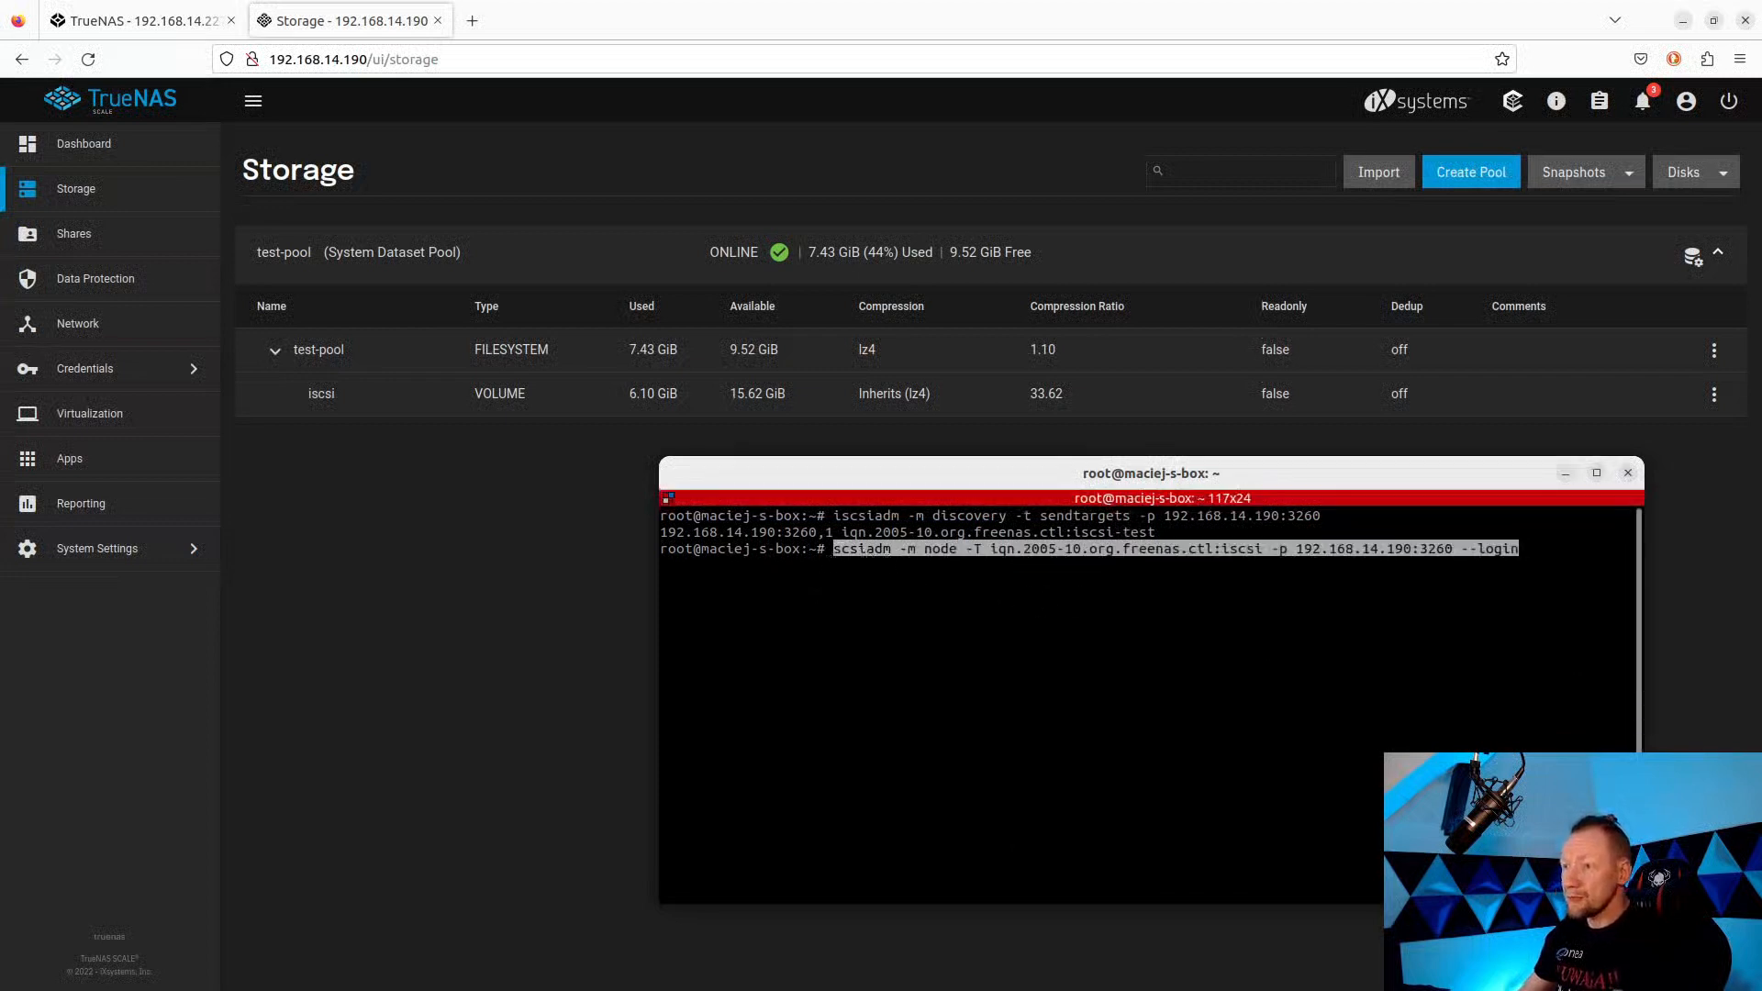
pyautogui.press('Left')
pyautogui.press('Left')
pyautogui.press('Left')
pyautogui.press('Left')
pyautogui.press('Left')
pyautogui.press('Left')
pyautogui.press('Left')
pyautogui.press('Left')
pyautogui.press('Left')
pyautogui.press('Left')
pyautogui.press('Left')
pyautogui.press('Left')
pyautogui.press('Left')
pyautogui.press('Left')
pyautogui.press('Left')
pyautogui.press('Left')
pyautogui.press('Left')
pyautogui.press('Left')
pyautogui.press('Left')
pyautogui.press('Left')
pyautogui.press('Left')
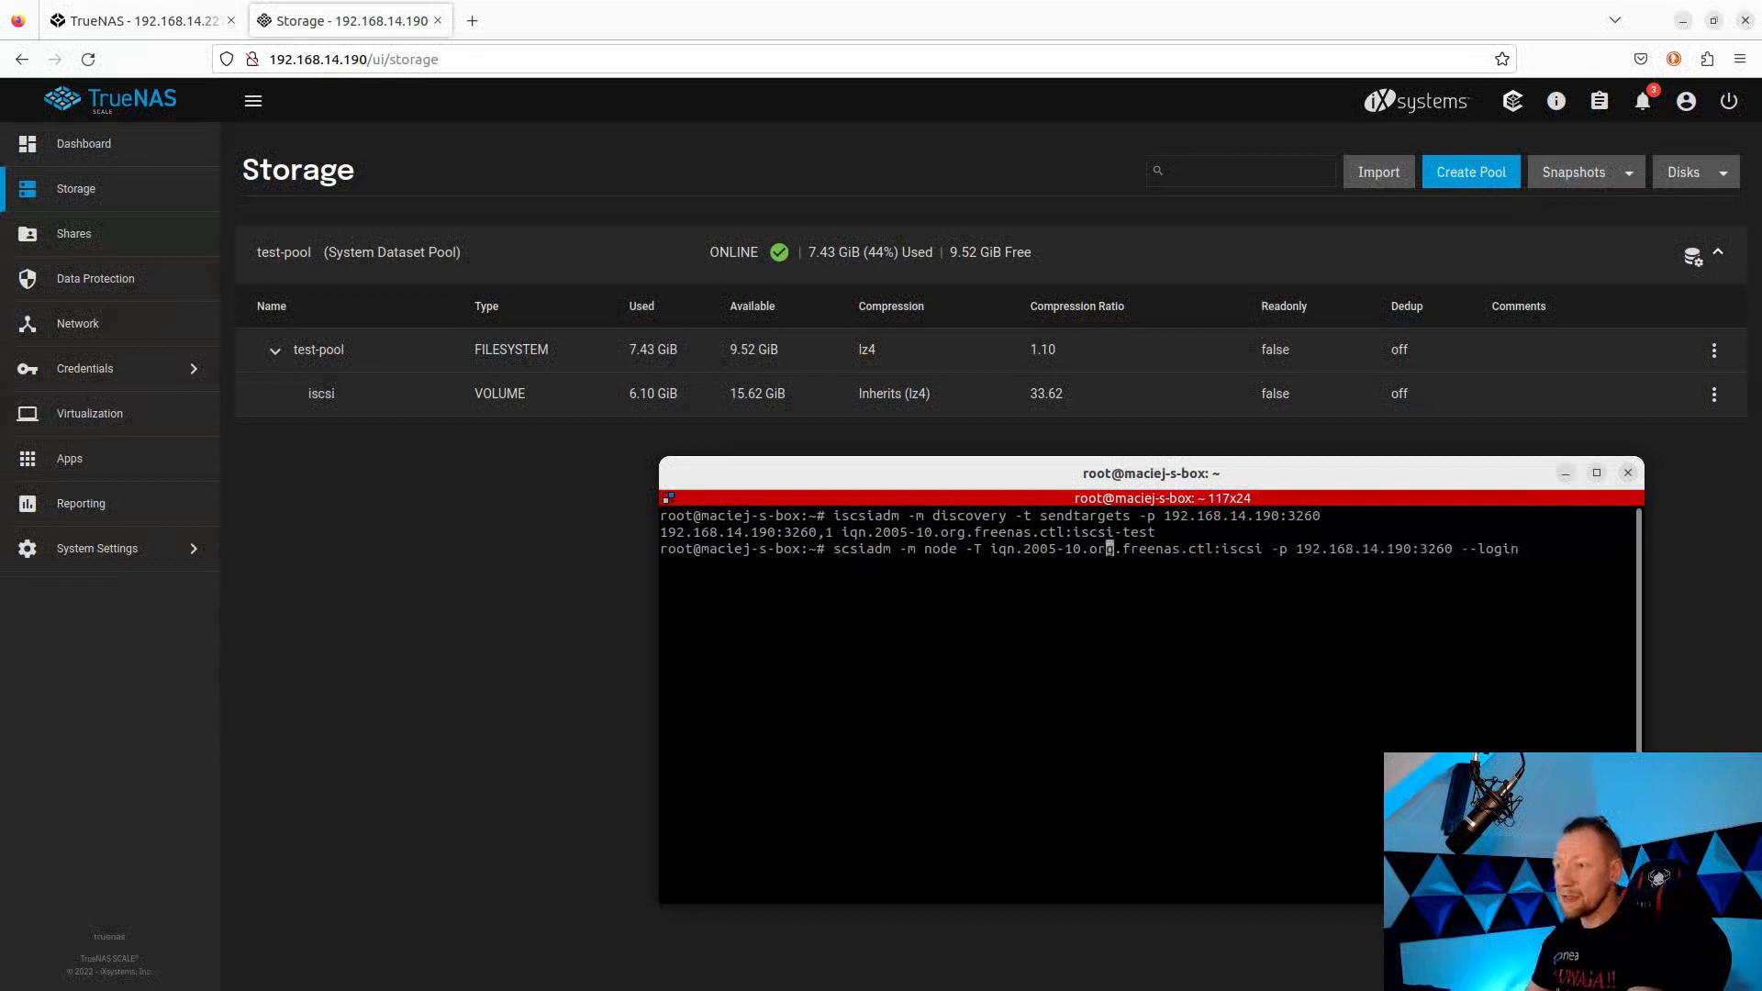
pyautogui.press('Left')
pyautogui.press('Left')
pyautogui.press('Left')
pyautogui.press('Left')
pyautogui.press('Left')
pyautogui.press('Left')
pyautogui.press('Left')
pyautogui.press('Left')
pyautogui.press('Left')
pyautogui.press('Left')
pyautogui.press('Left')
pyautogui.press('Left')
pyautogui.press('Left')
pyautogui.press('Left')
pyautogui.press('Left')
pyautogui.press('Left')
pyautogui.press('Left')
pyautogui.write('i')
pyautogui.press('Right')
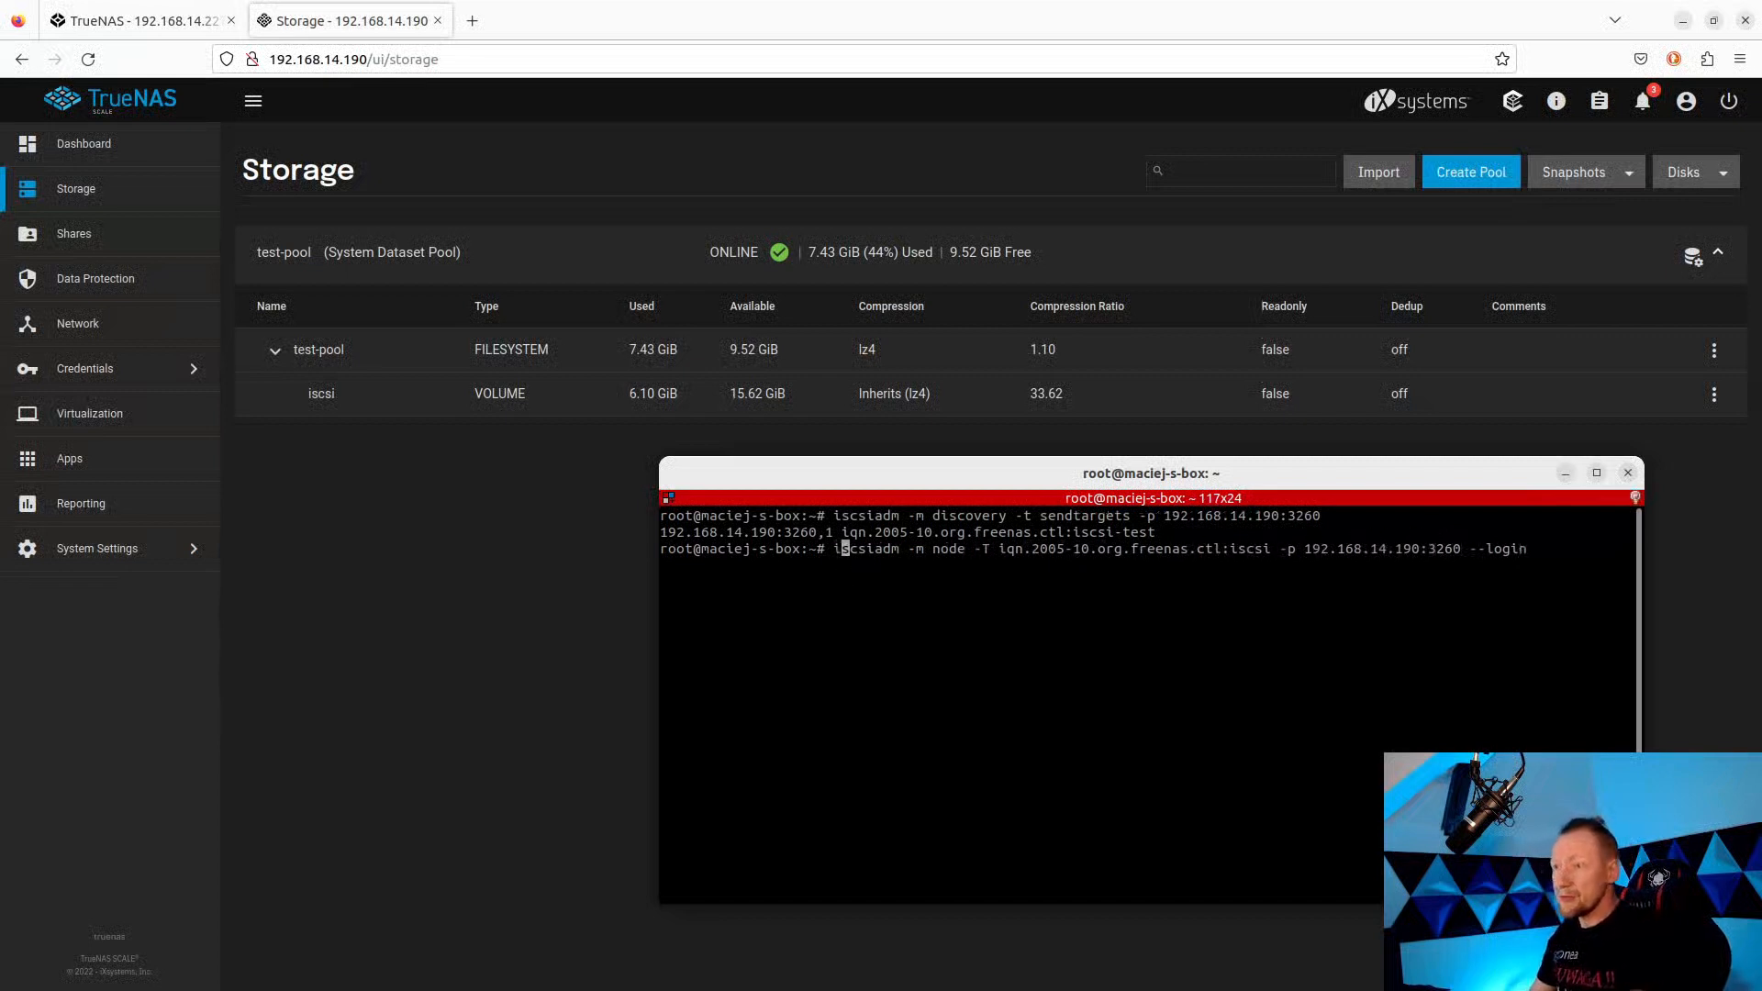
pyautogui.press('Right')
pyautogui.press('Right')
pyautogui.press('Right')
pyautogui.press('Right')
pyautogui.press('Right')
pyautogui.press('Right')
pyautogui.press('Right')
pyautogui.press('Right')
pyautogui.press('Right')
pyautogui.press('Right')
pyautogui.press('Right')
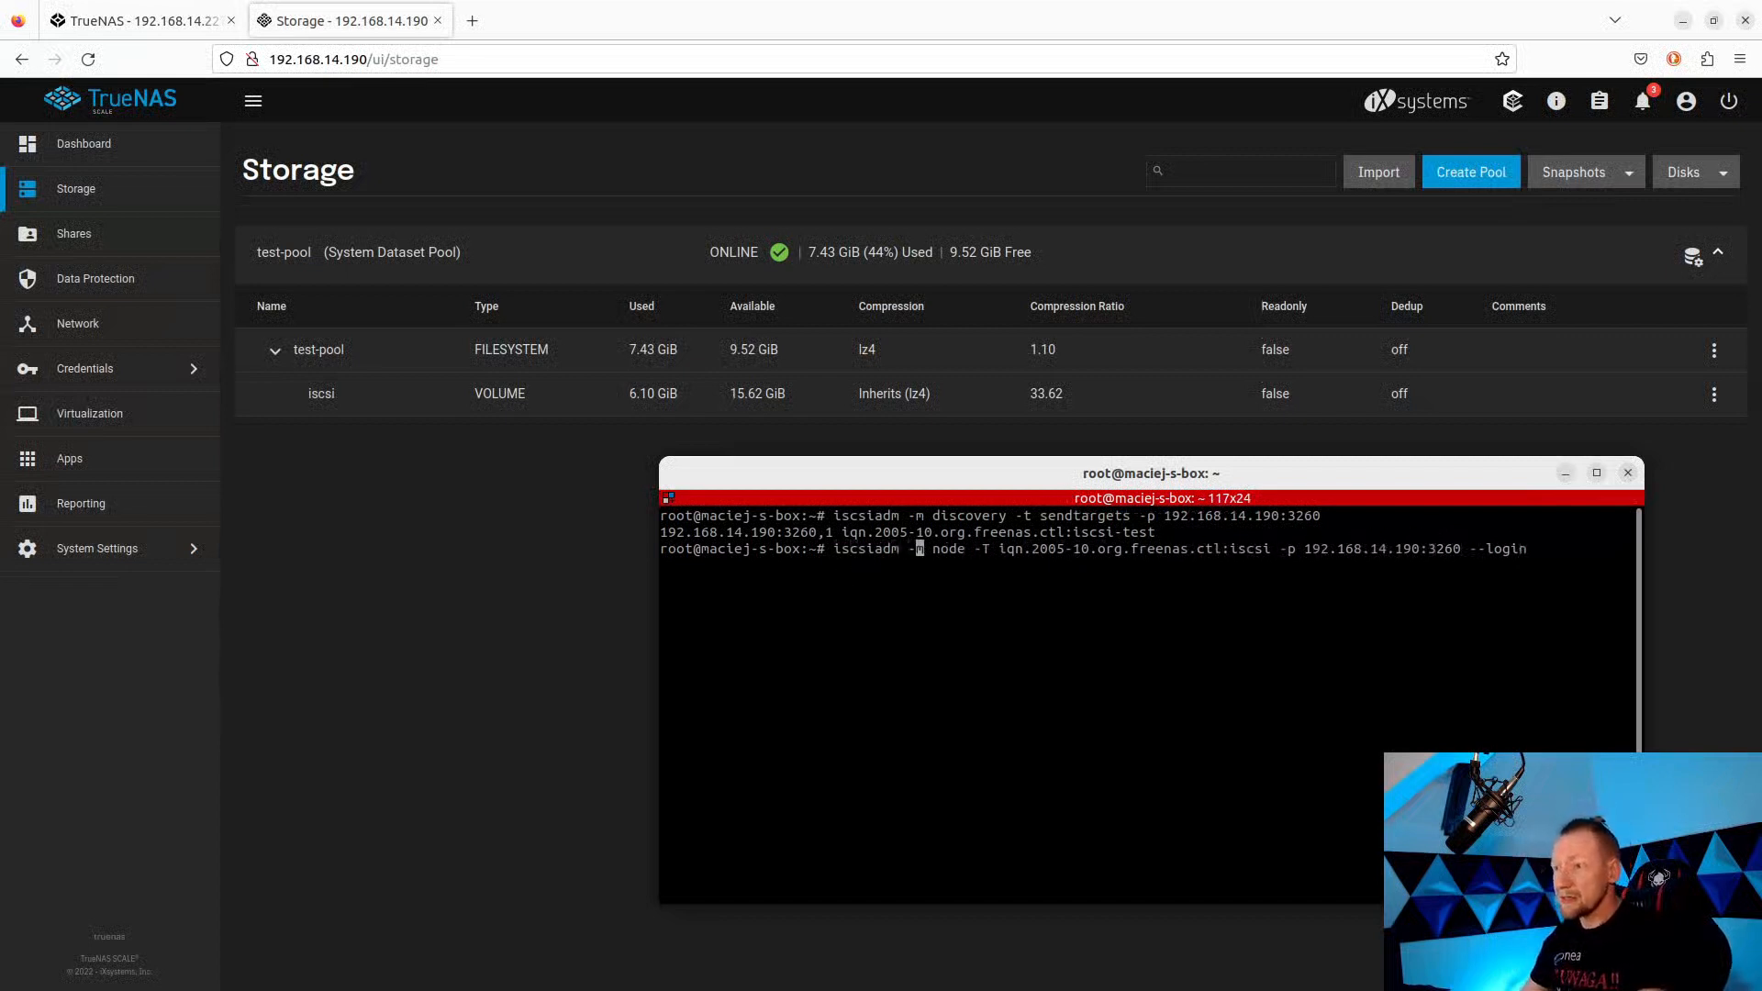
pyautogui.press('Right')
pyautogui.press('Right')
pyautogui.press('Right')
pyautogui.press('Right')
pyautogui.press('Right')
pyautogui.press('Right')
pyautogui.press('Right')
pyautogui.press('Right')
pyautogui.press('Right')
pyautogui.press('Right')
pyautogui.press('Right')
pyautogui.press('Right')
pyautogui.press('Right')
pyautogui.press('Right')
pyautogui.press('Right')
pyautogui.press('Right')
pyautogui.press('Right')
pyautogui.press('Right')
pyautogui.press('Right')
pyautogui.press('Right')
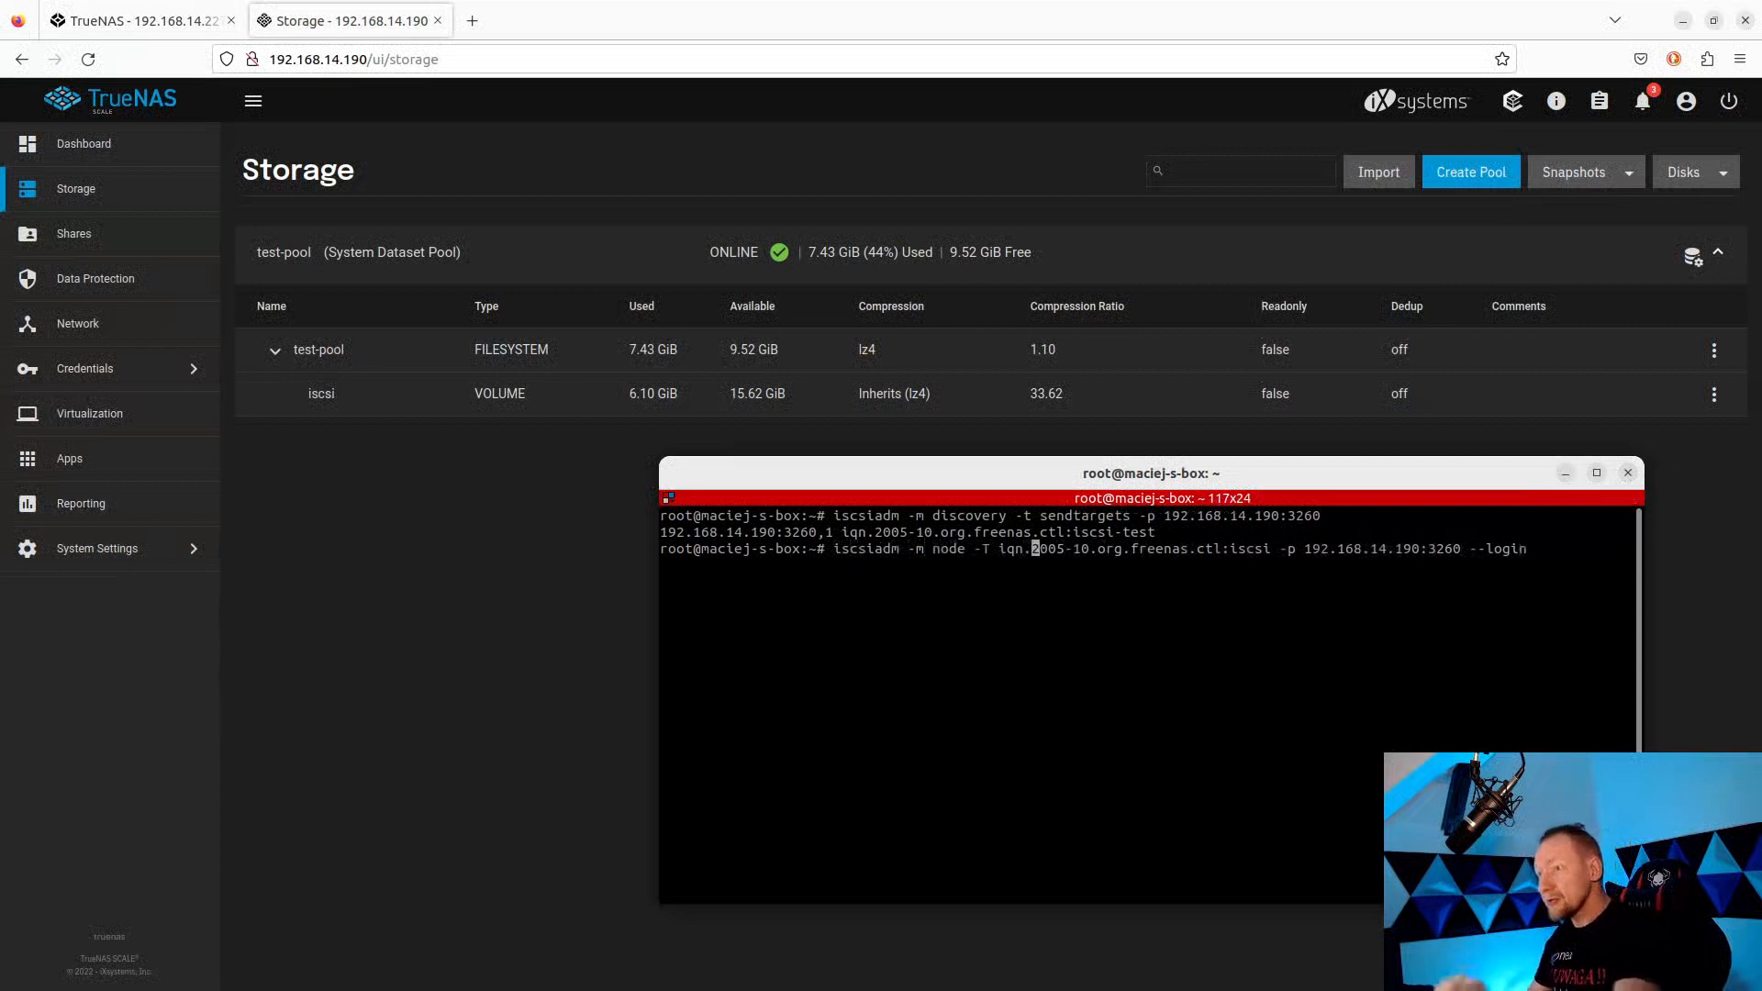
pyautogui.press('Right')
pyautogui.press('Right')
pyautogui.press('Right')
pyautogui.press('Right')
pyautogui.press('Right')
pyautogui.press('Right')
pyautogui.press('Right')
pyautogui.press('Right')
pyautogui.press('Right')
pyautogui.press('Right')
pyautogui.press('Right')
pyautogui.press('Right')
pyautogui.press('Right')
pyautogui.press('Right')
pyautogui.press('Right')
pyautogui.press('Right')
pyautogui.press('Right')
pyautogui.press('Right')
pyautogui.press('Right')
pyautogui.press('Right')
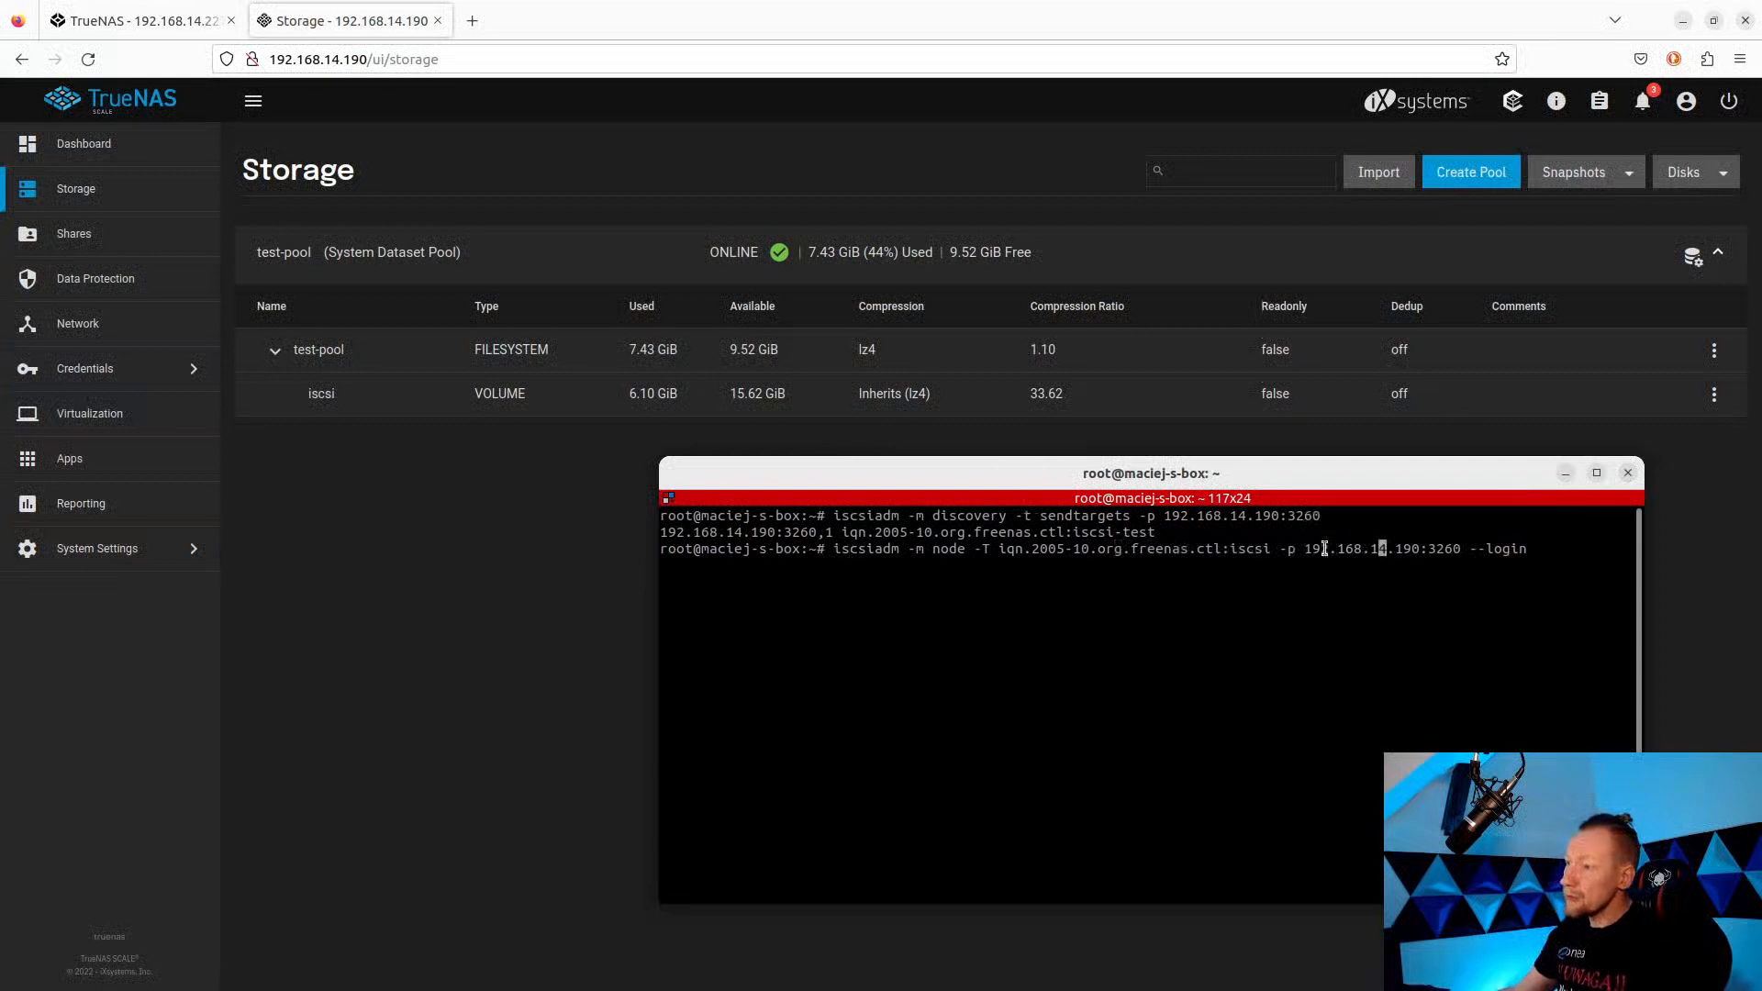
# Correct the target name in the login command to iqn.2005-10.org.freenas.ctl:iscsi-test.
pyautogui.tripleClick(1417, 554)
pyautogui.click(1424, 553)
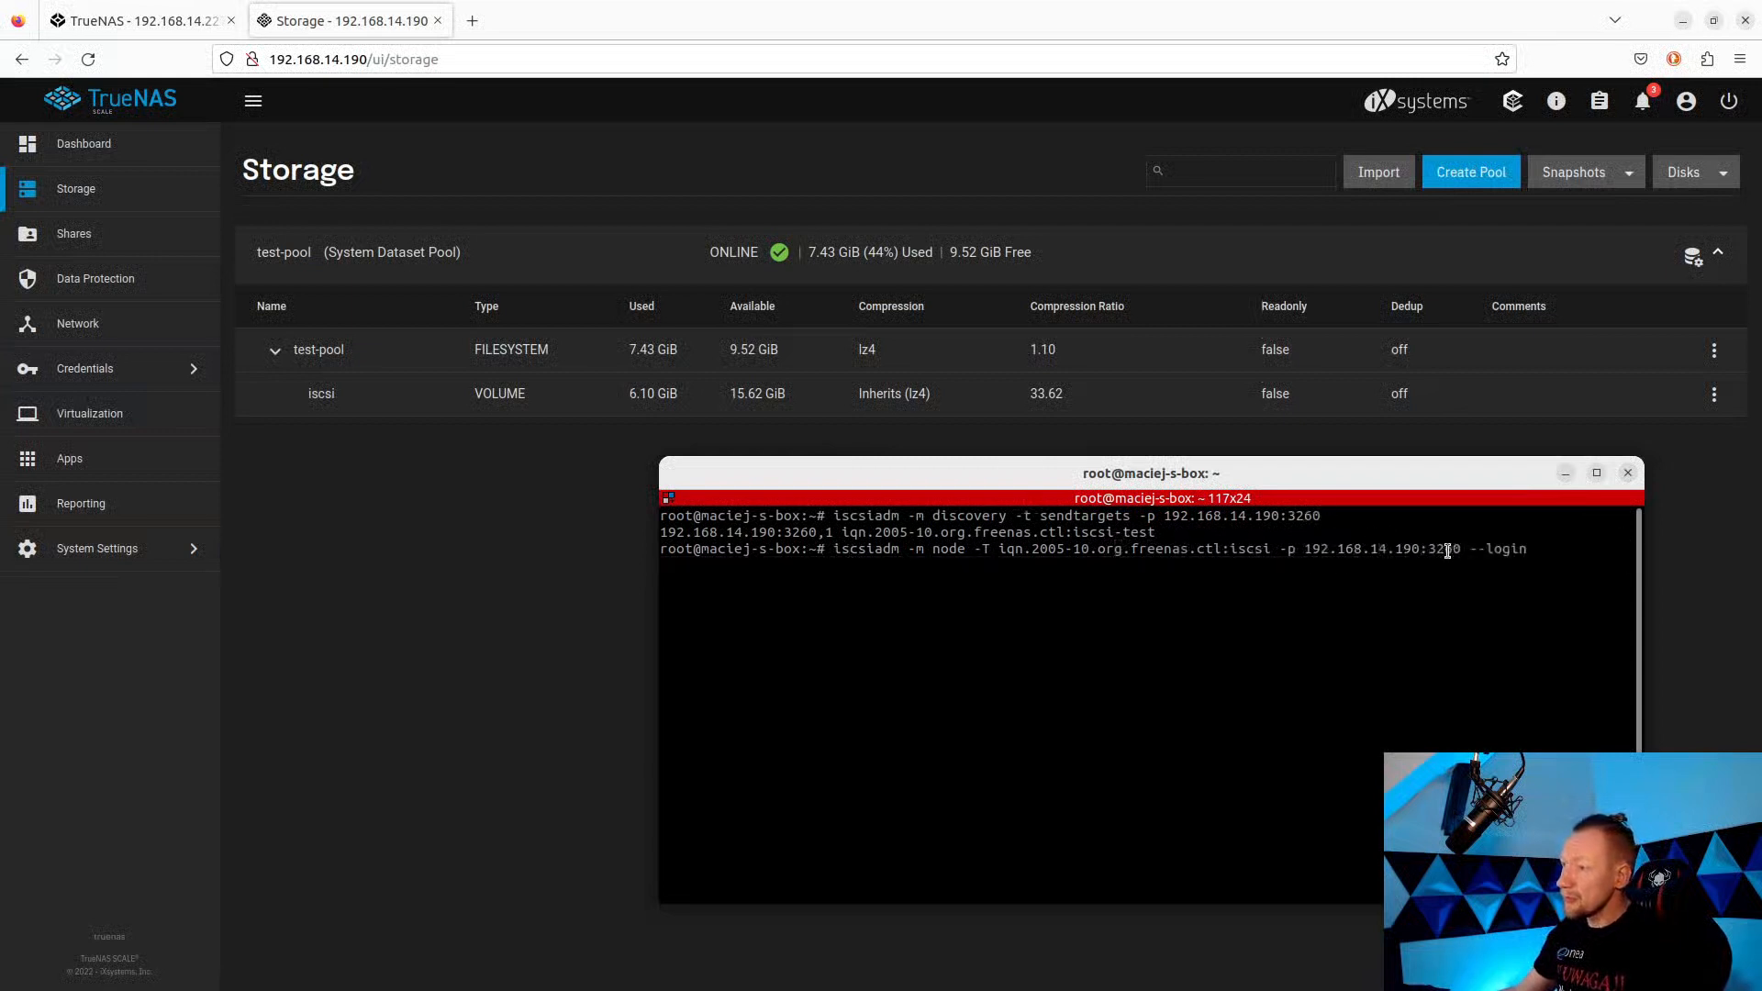
pyautogui.moveTo(1452, 553); pyautogui.dragTo(1435, 555)
pyautogui.moveTo(1229, 553); pyautogui.dragTo(1271, 553)
pyautogui.click(1271, 553)
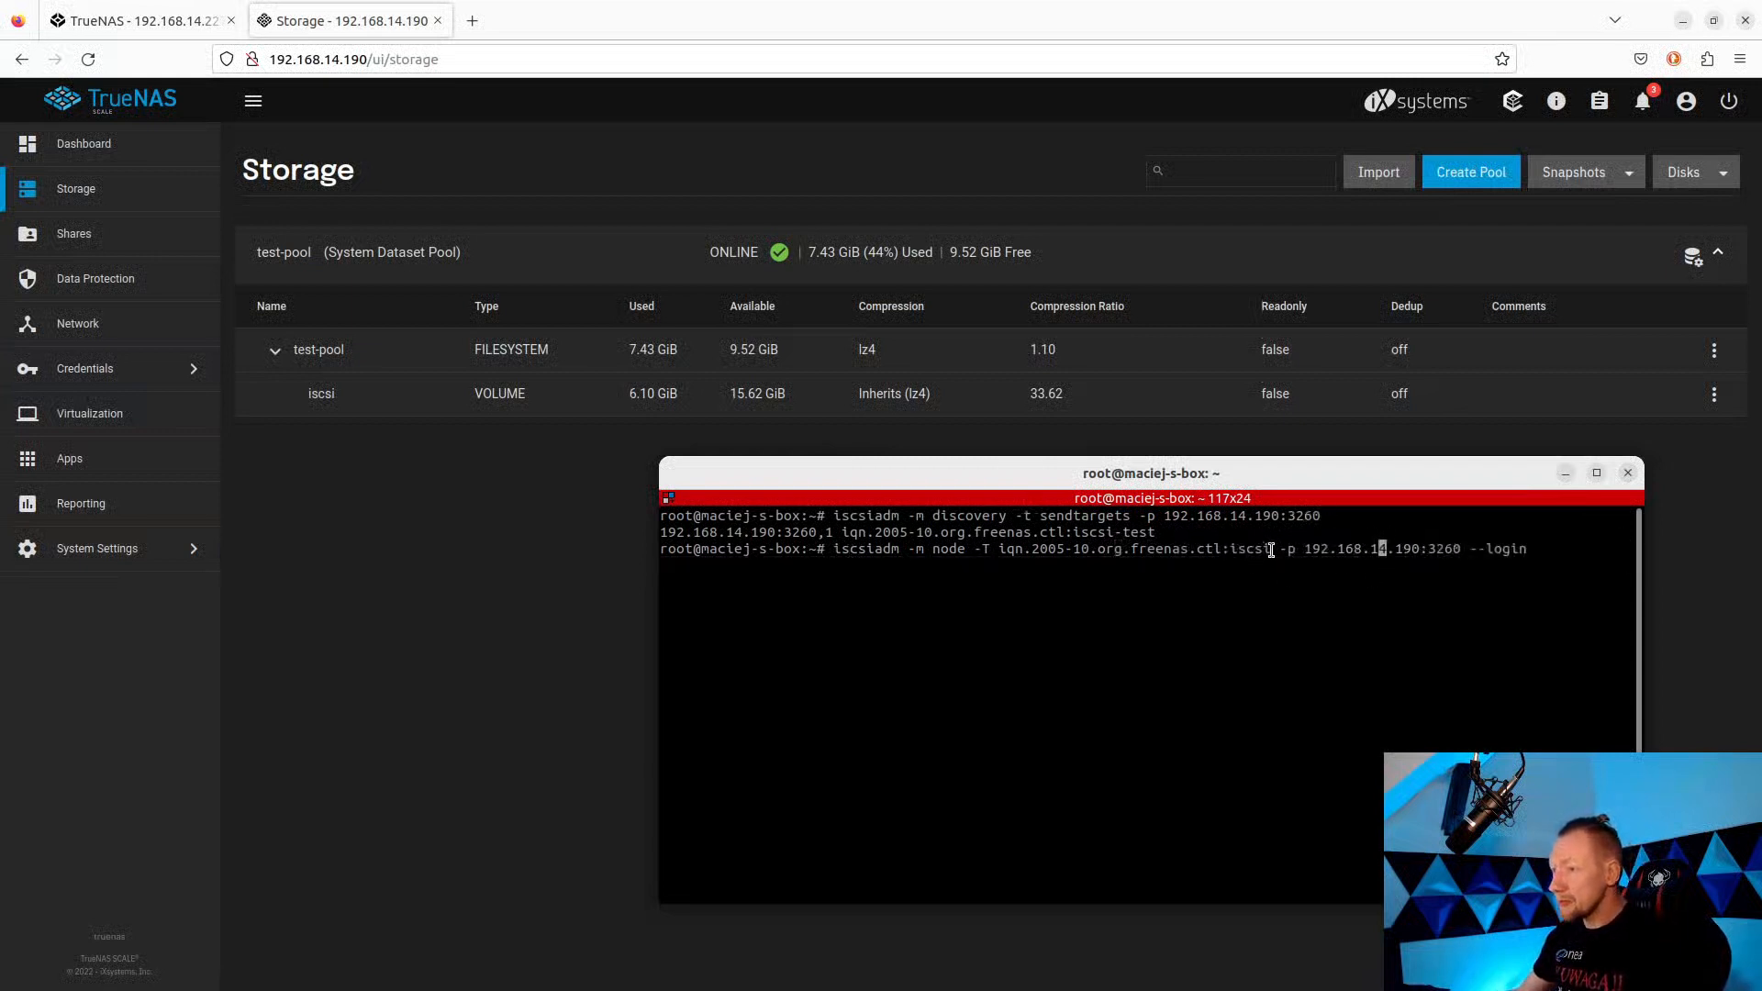
pyautogui.press('Left')
pyautogui.press('Left')
pyautogui.press('Left')
pyautogui.press('Left')
pyautogui.press('Left')
pyautogui.press('Left')
pyautogui.press('Left')
pyautogui.press('Left')
pyautogui.press('Left')
pyautogui.press('Left')
pyautogui.press('Left')
pyautogui.press('Left')
pyautogui.press('Left')
pyautogui.press('Left')
pyautogui.press('Left')
pyautogui.press('Left')
pyautogui.press('Left')
pyautogui.press('Left')
pyautogui.press('Left')
pyautogui.press('Left')
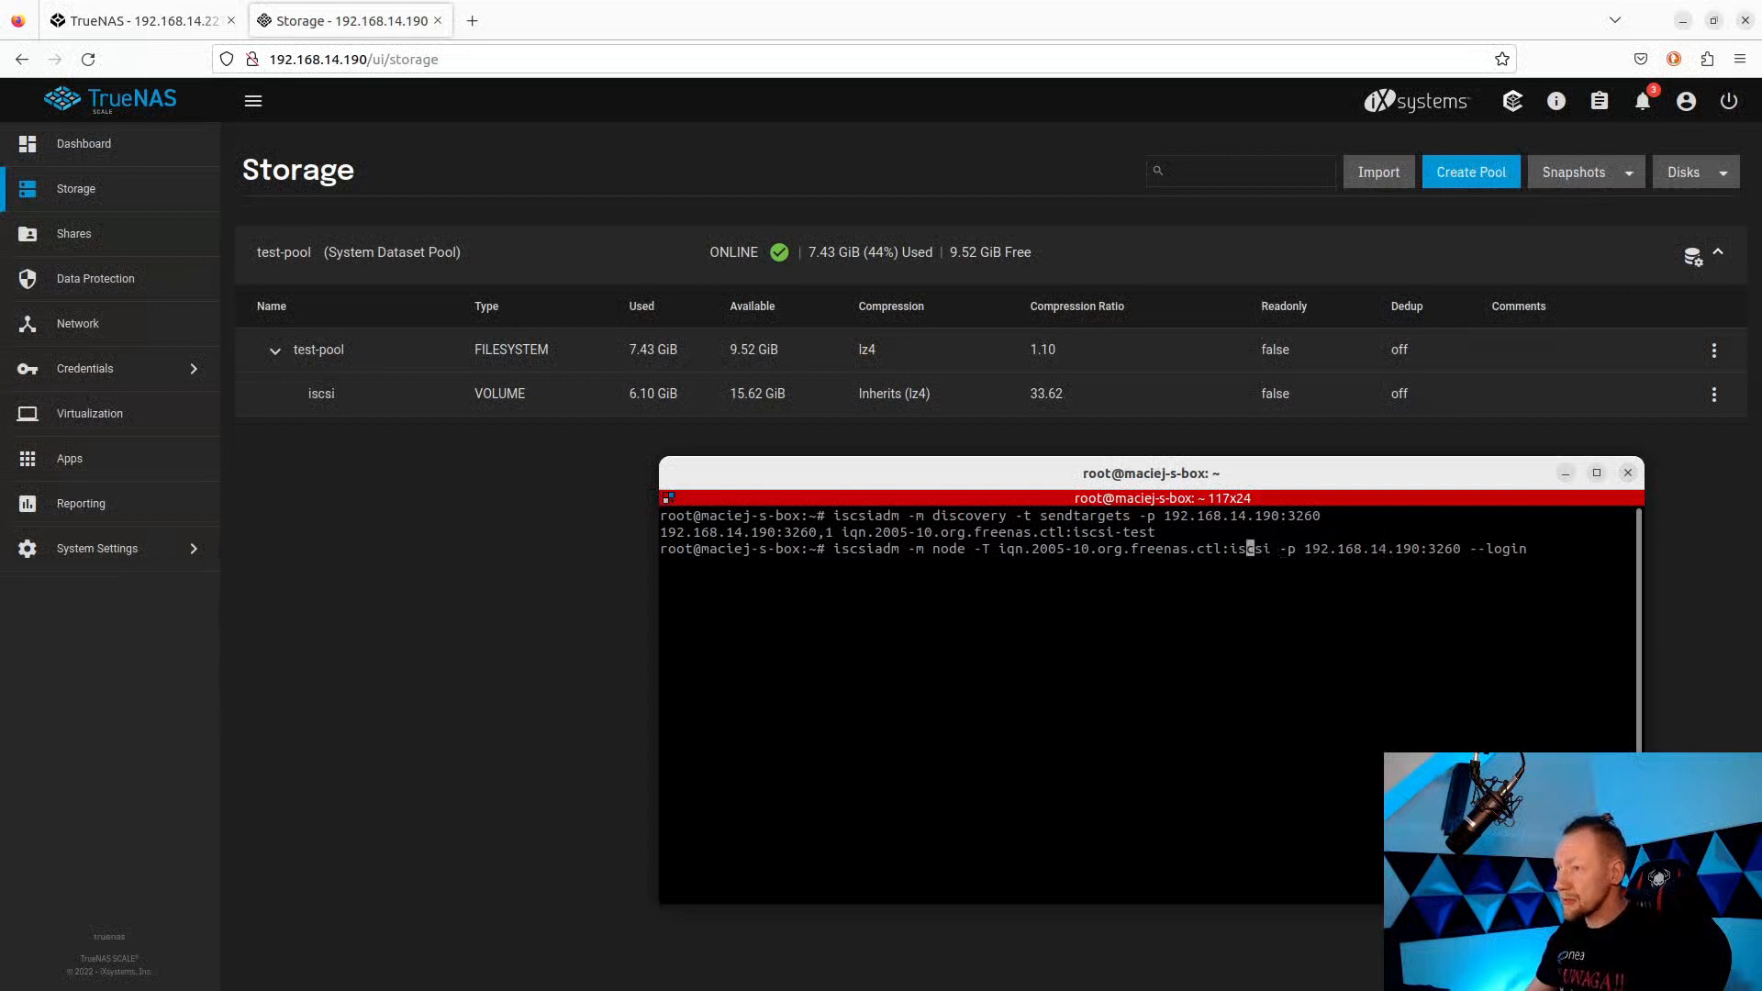
pyautogui.press('Right')
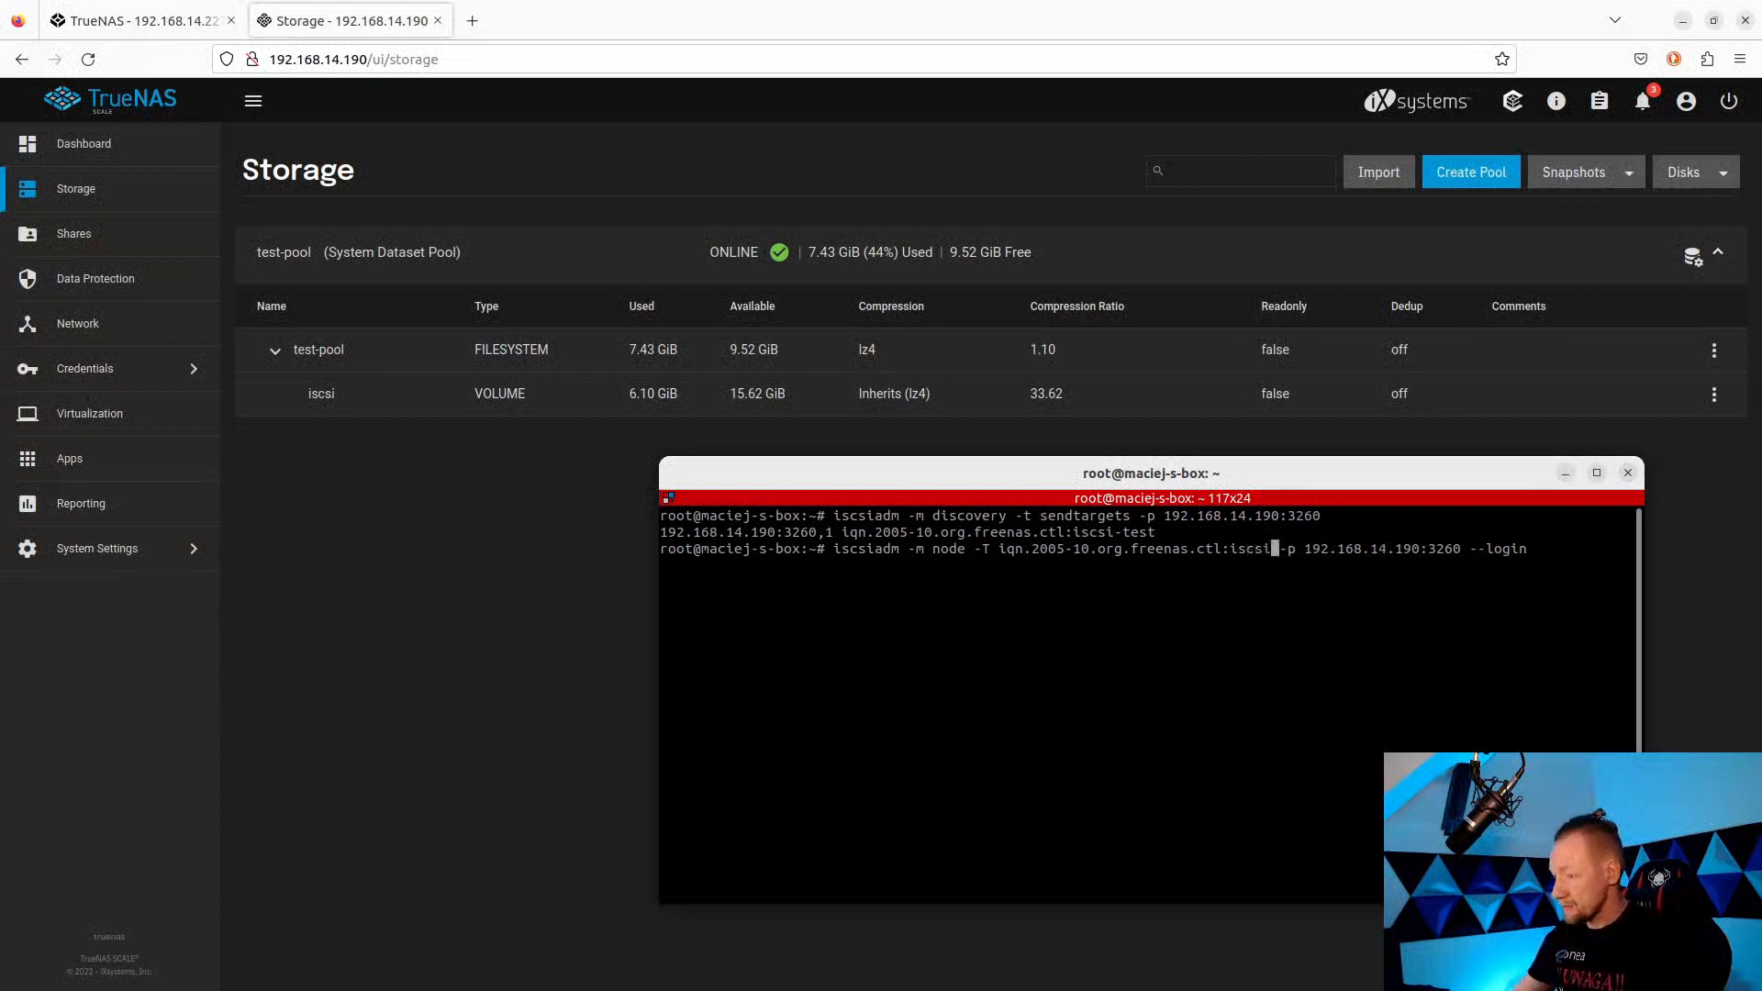
pyautogui.write('-test')
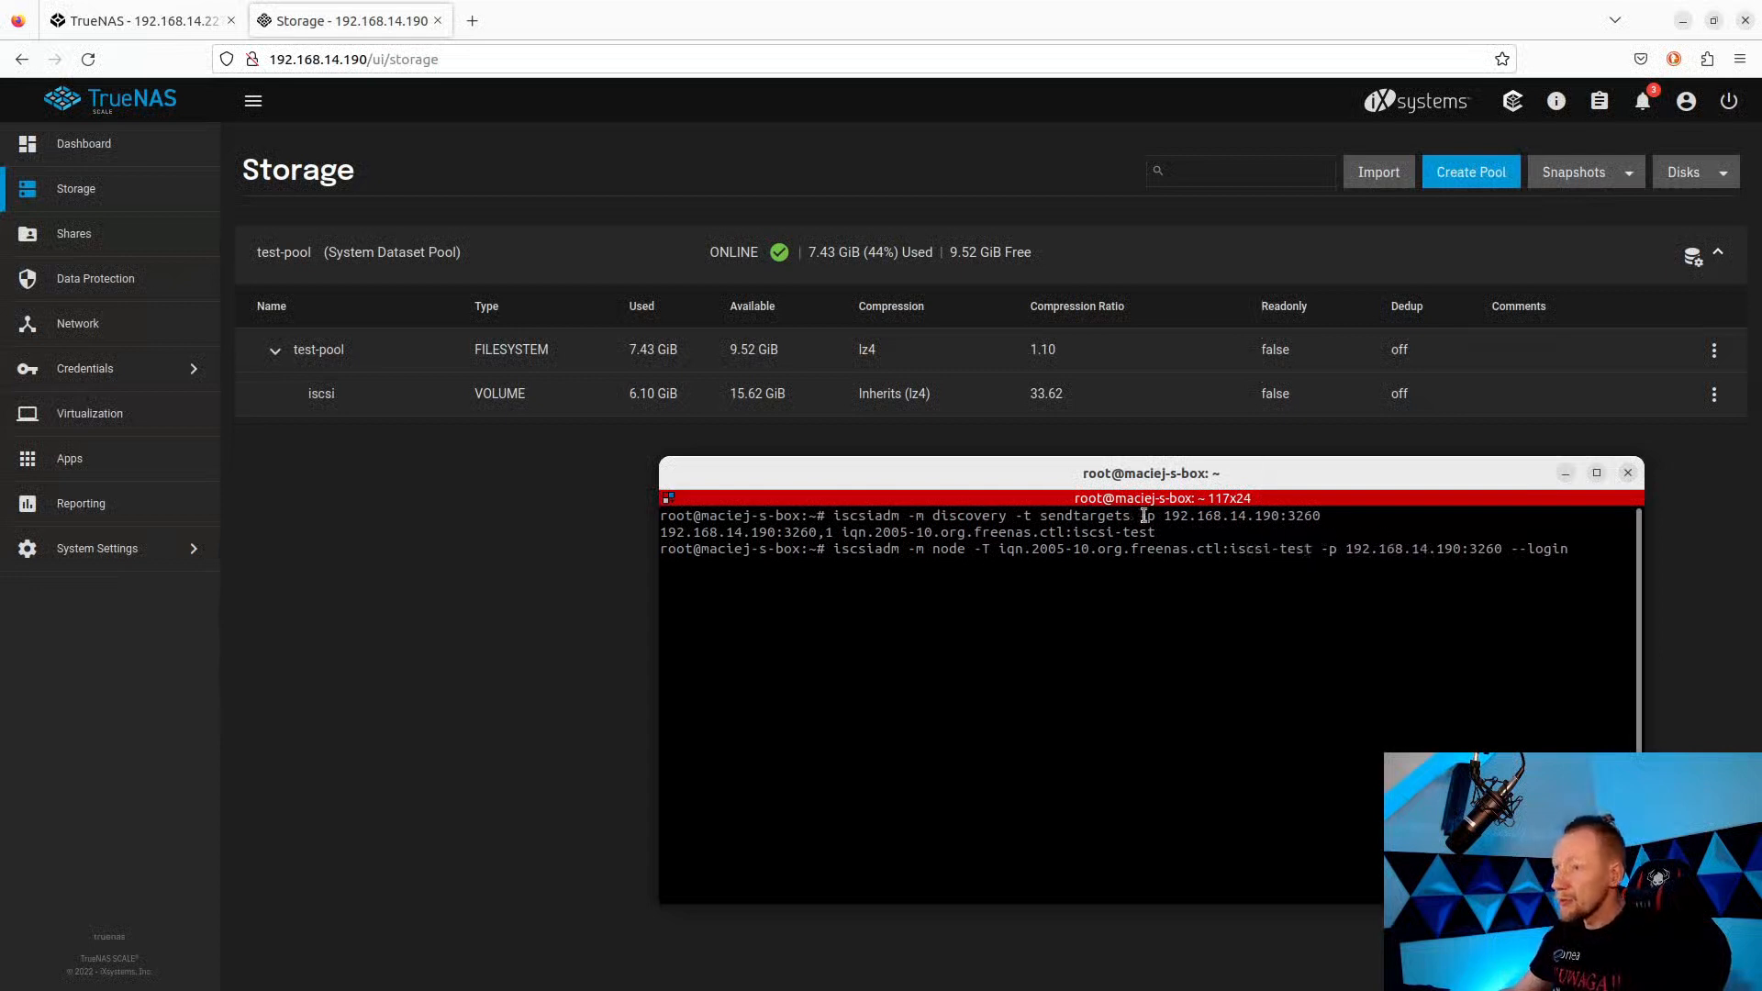
# Log in to iscsi-test at portal 192.168.14.190:3260 and check the success lines.
pyautogui.moveTo(1080, 532); pyautogui.dragTo(1149, 533)
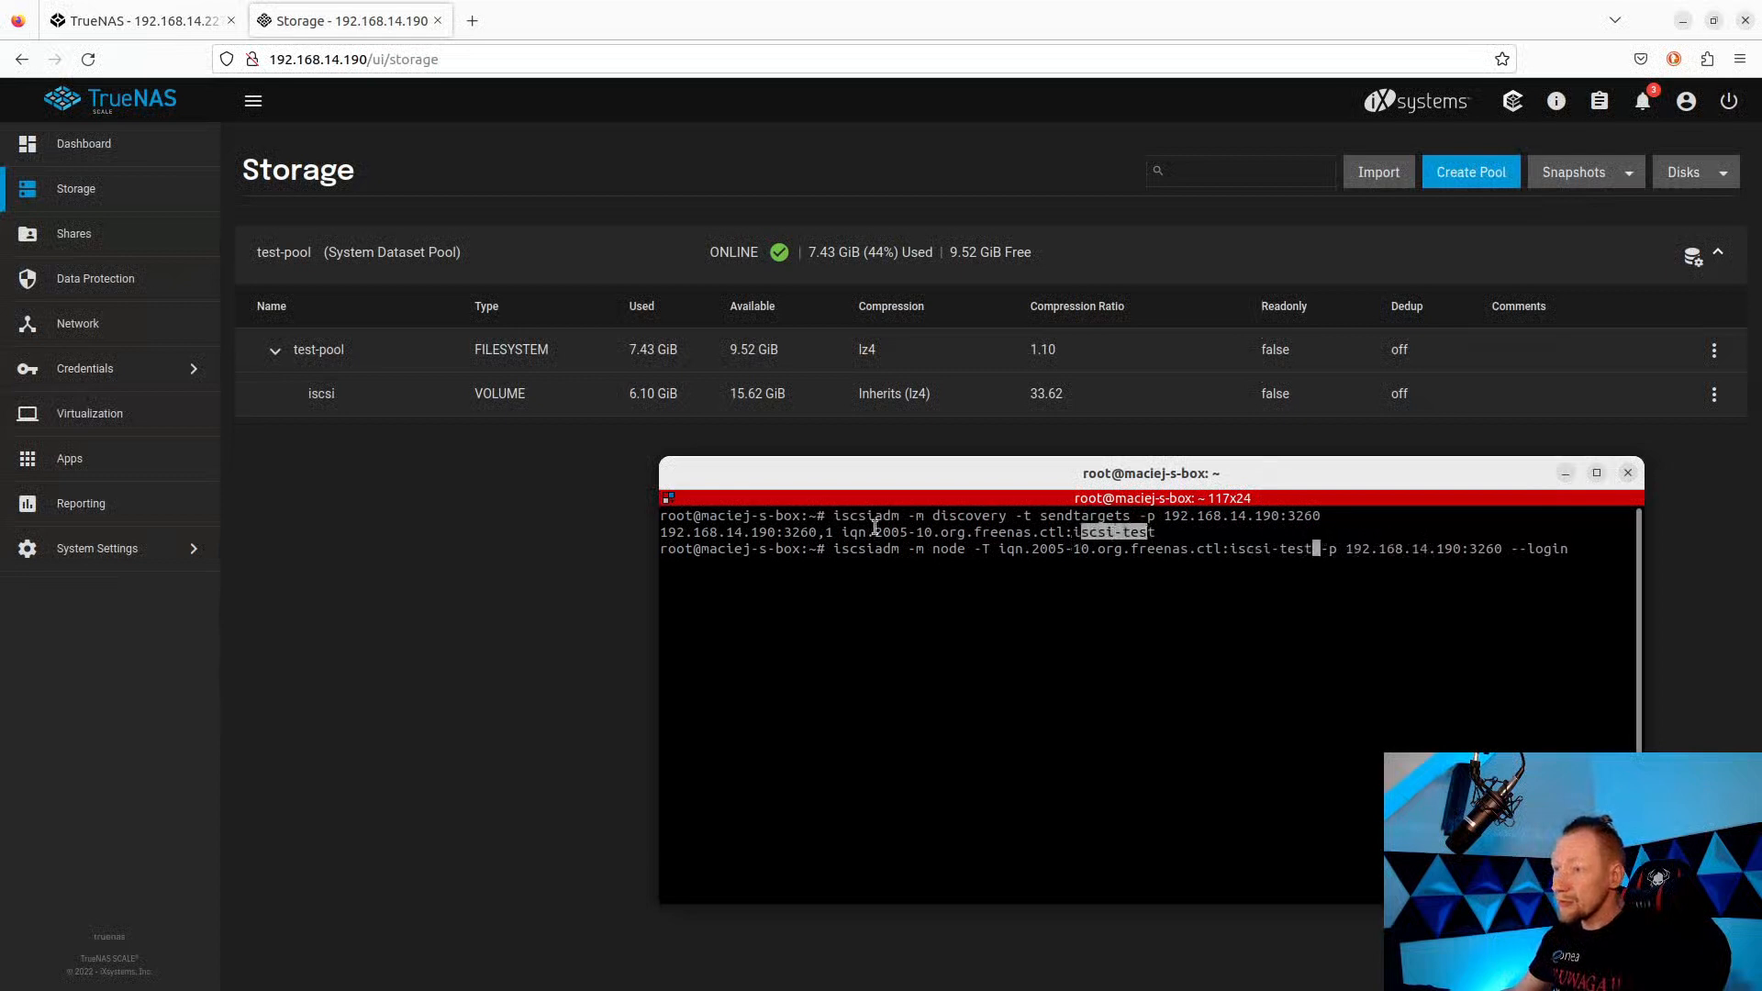
pyautogui.moveTo(842, 532)
pyautogui.mouseDown()
pyautogui.moveTo(1149, 533)
pyautogui.moveTo(843, 536)
pyautogui.mouseUp()
pyautogui.click(1255, 615)
pyautogui.click(1019, 615)
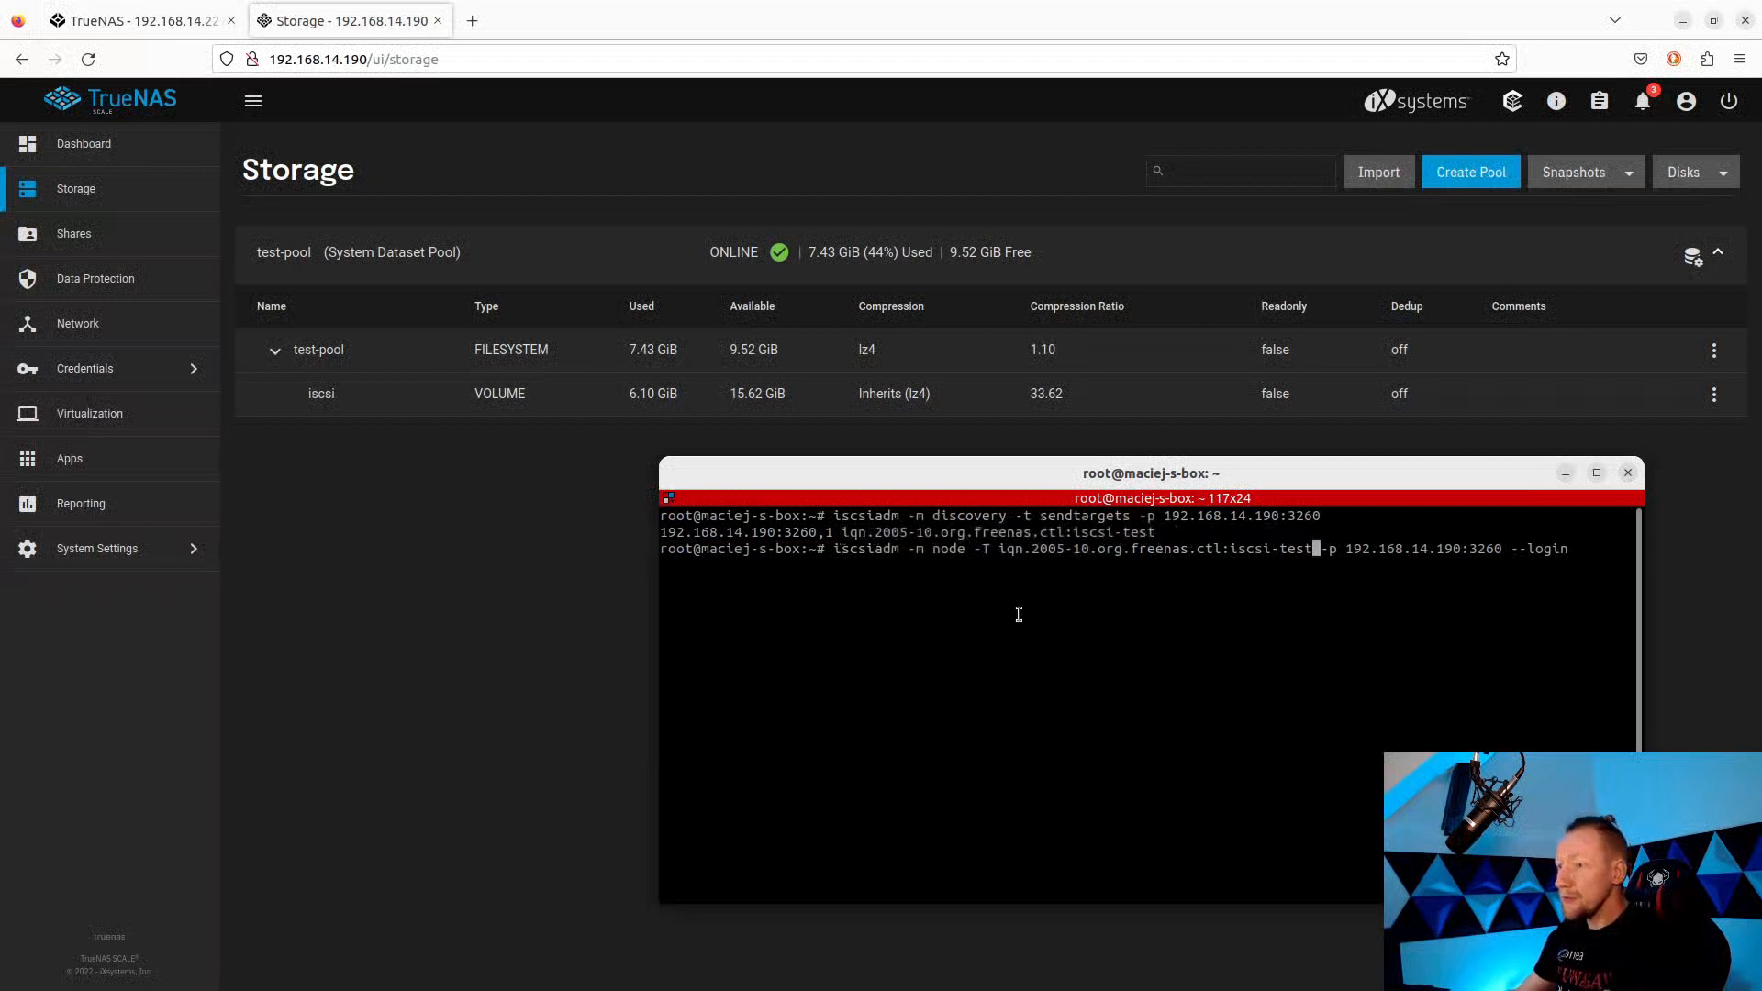
pyautogui.press('Return')
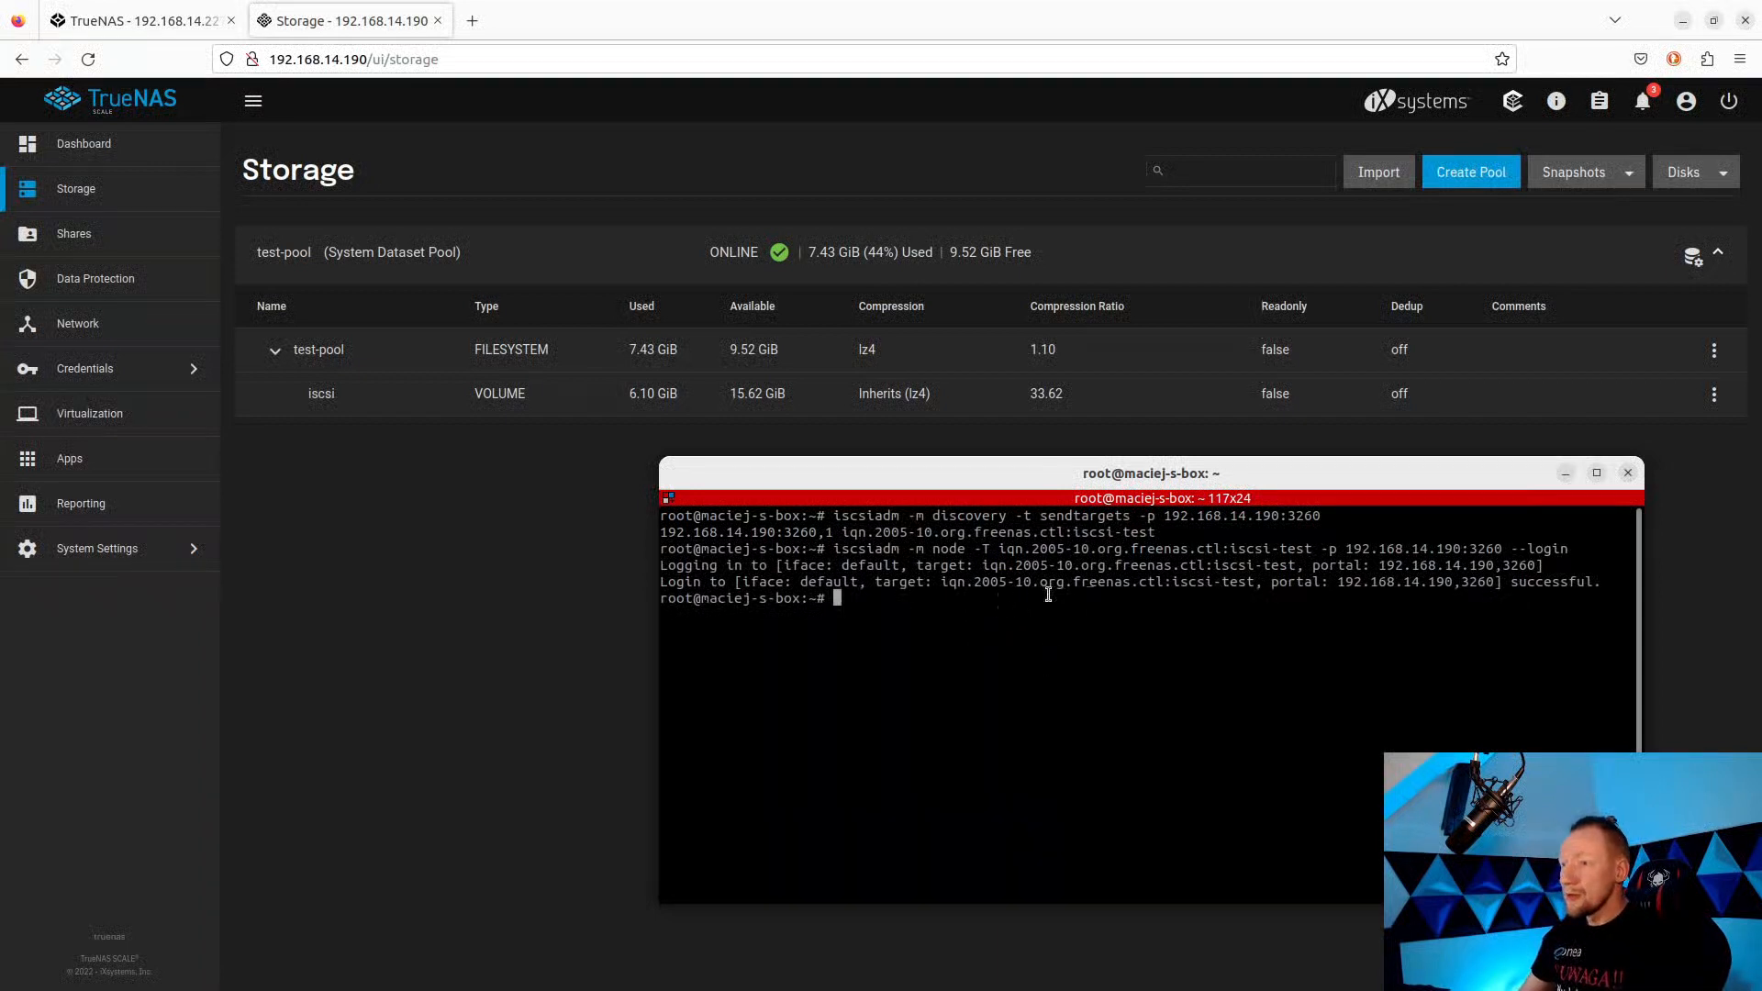
pyautogui.moveTo(1595, 580); pyautogui.dragTo(665, 564)
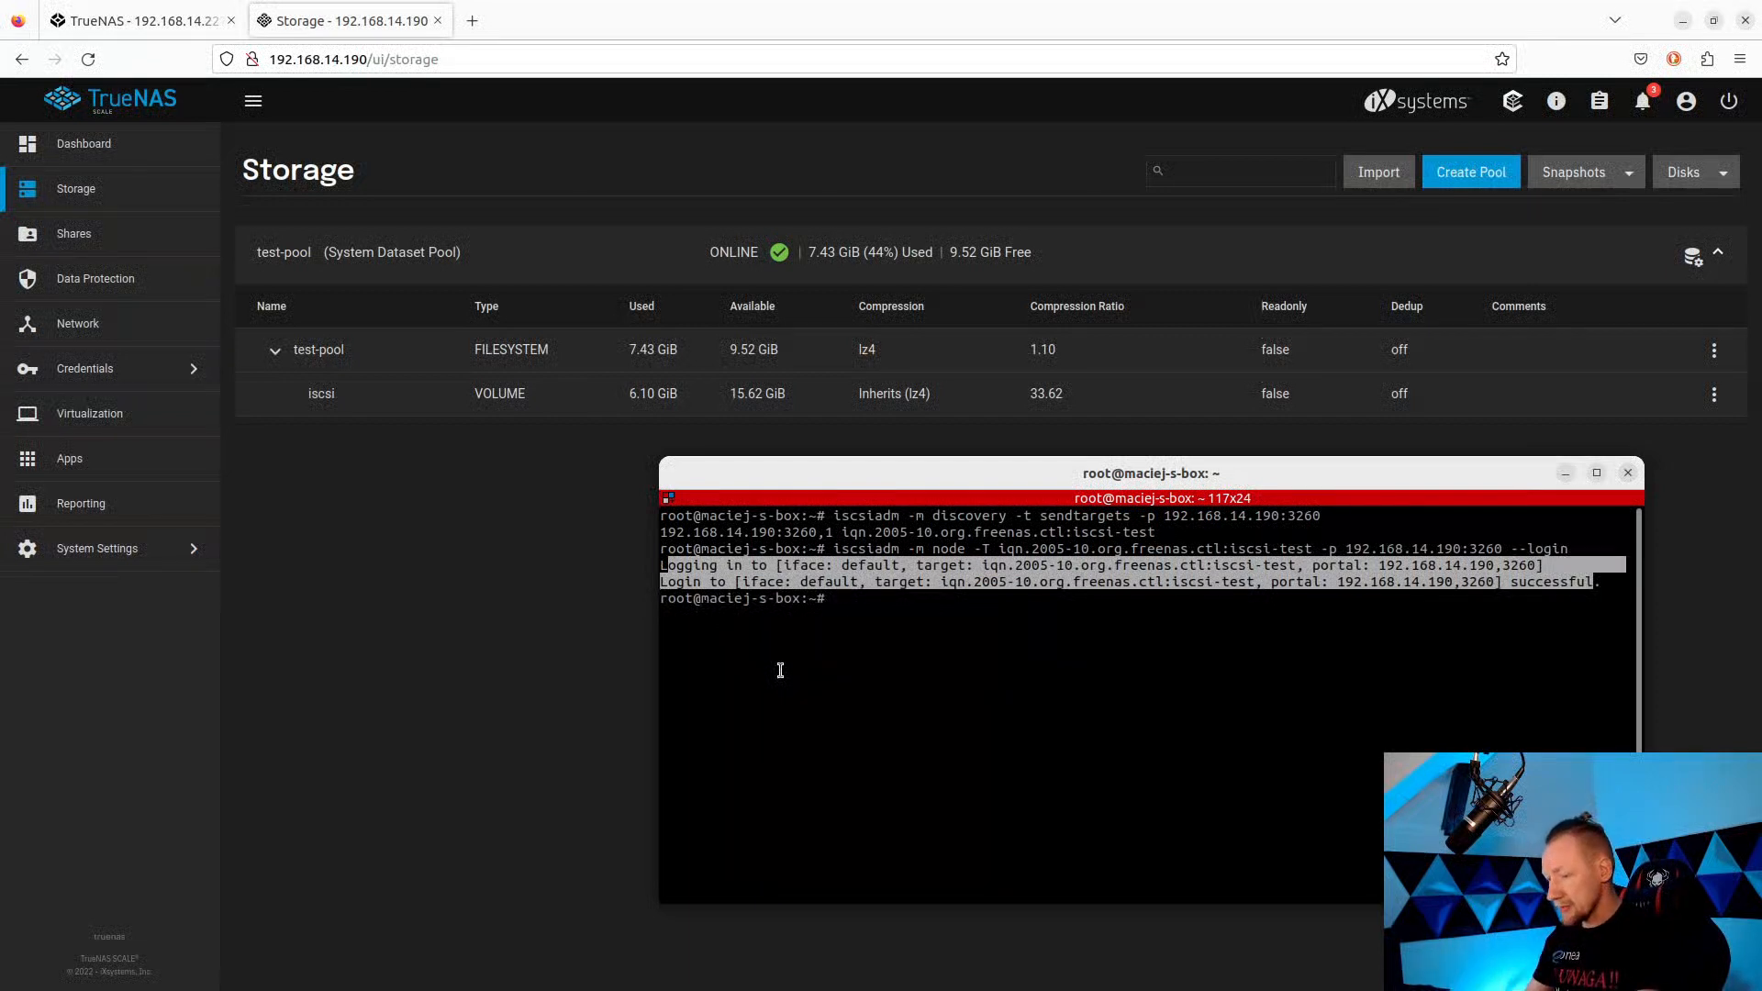
# Run fdisk -l and highlight the 6G NTFS partition /dev/sdb1.
pyautogui.write('fdisk -l')
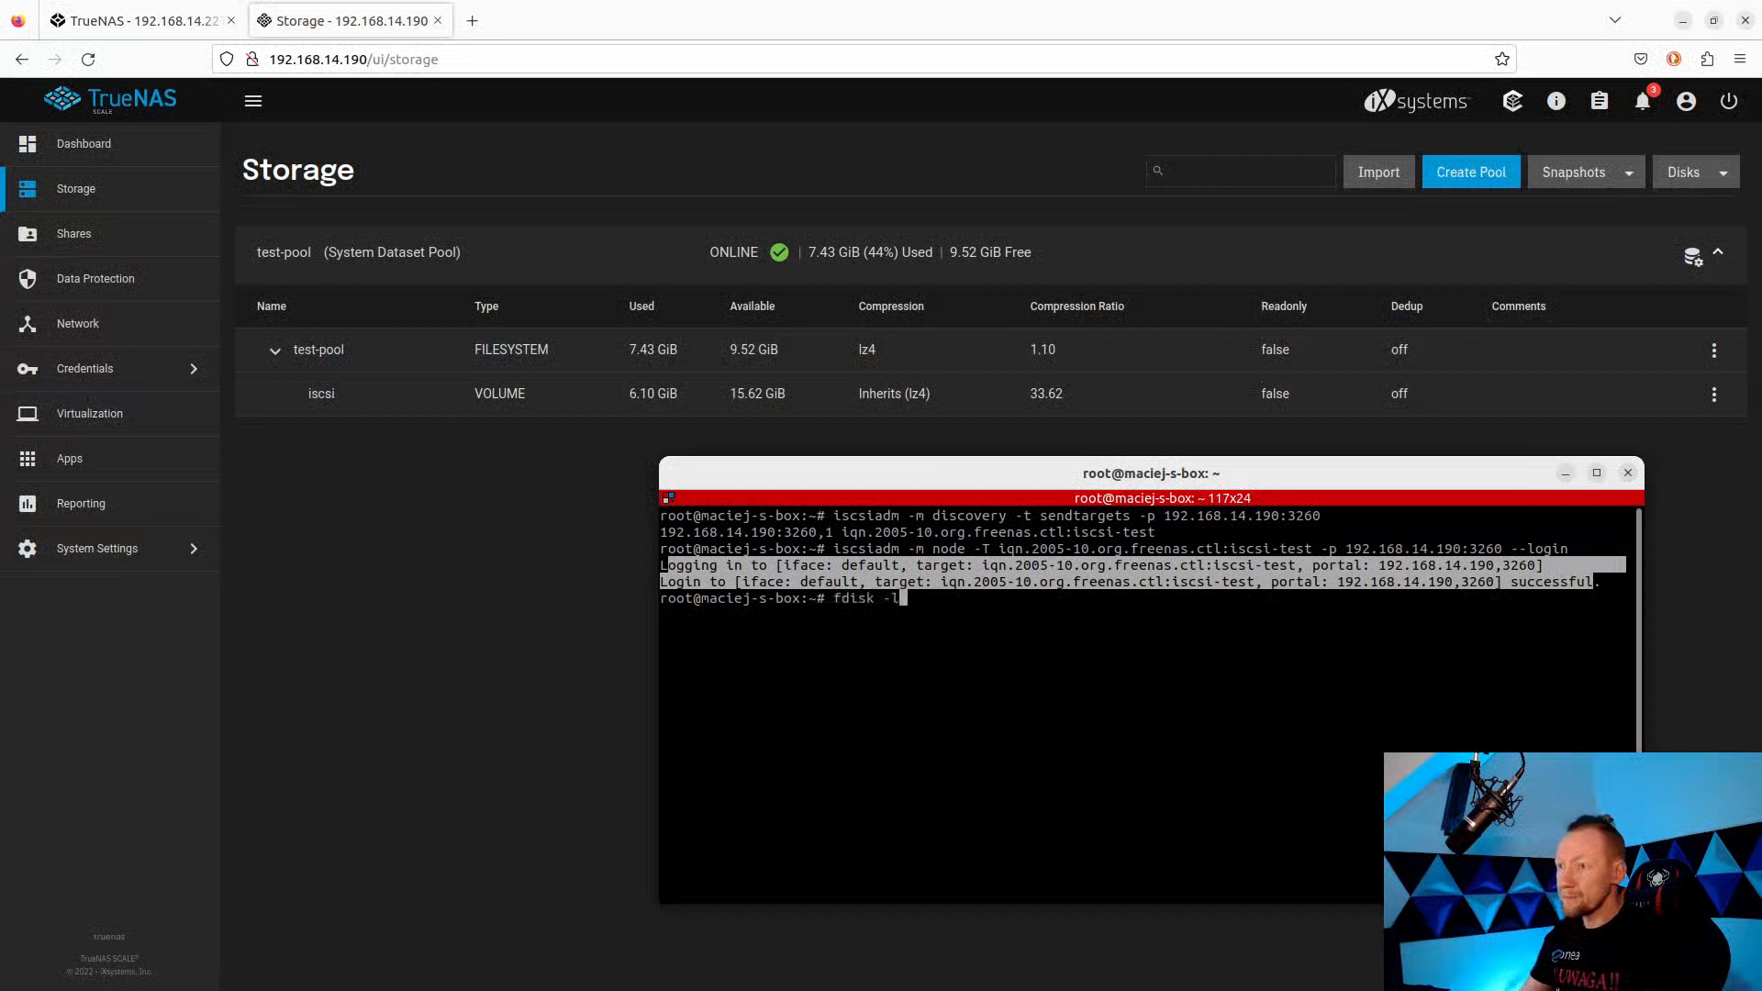
pyautogui.press('Return')
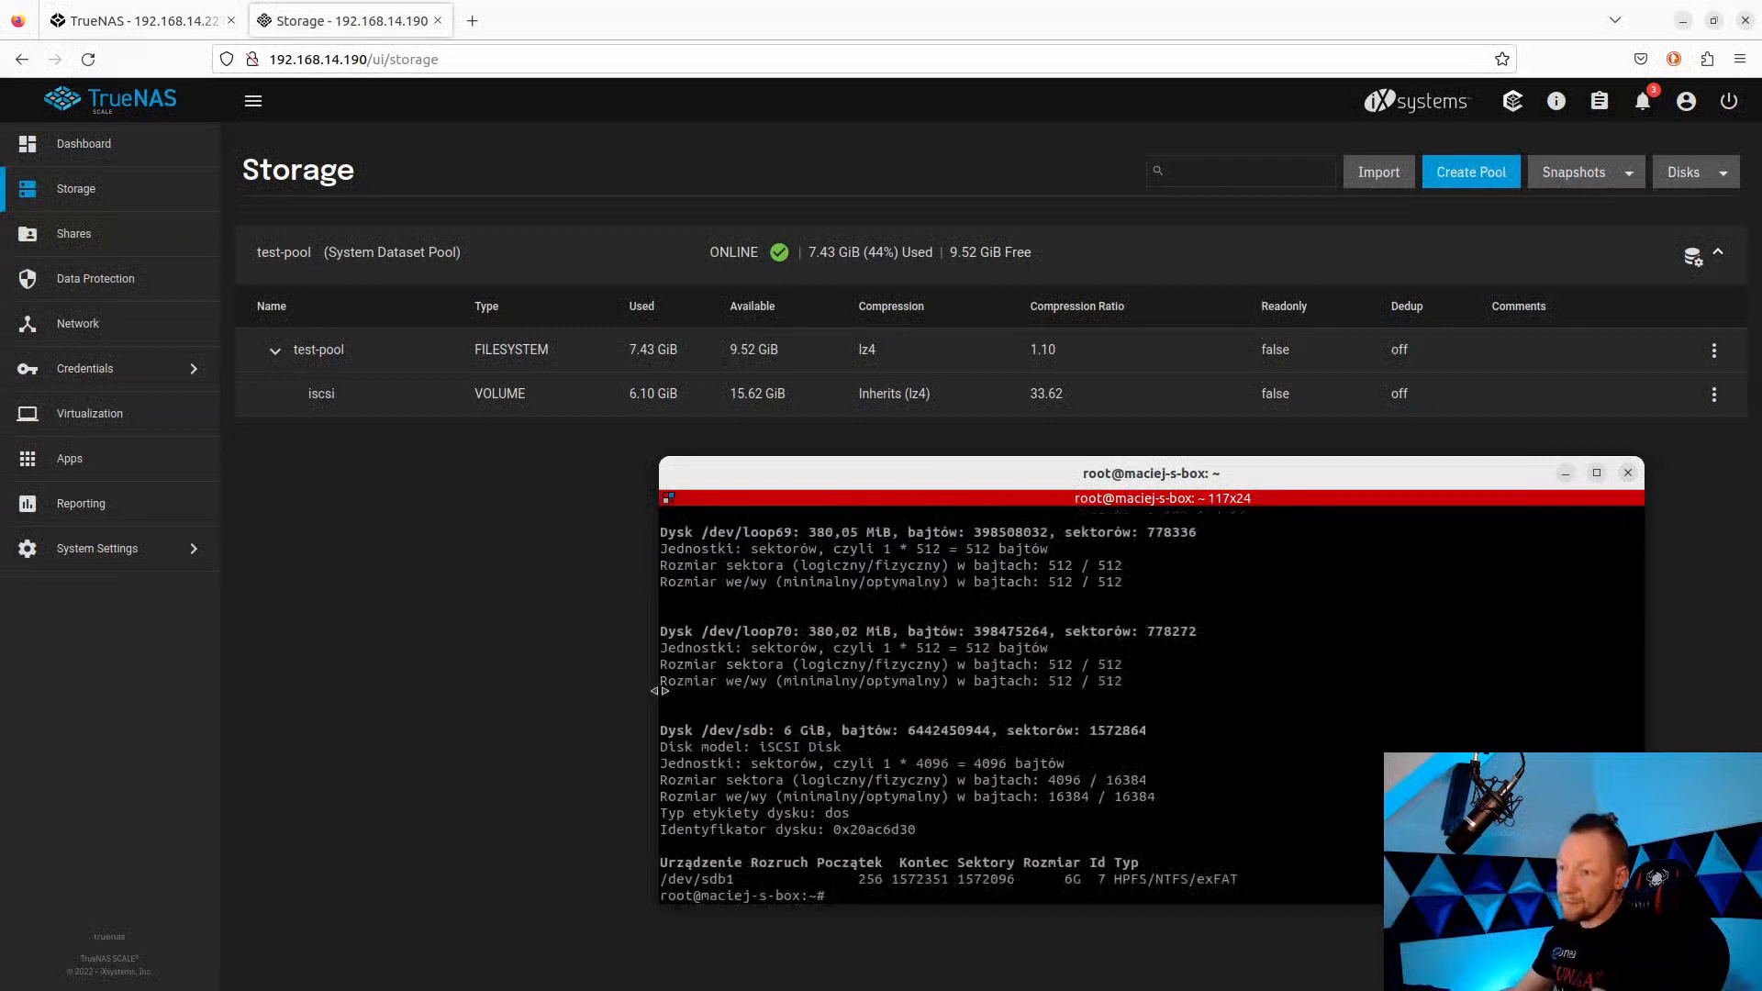
pyautogui.moveTo(1223, 877); pyautogui.dragTo(641, 728)
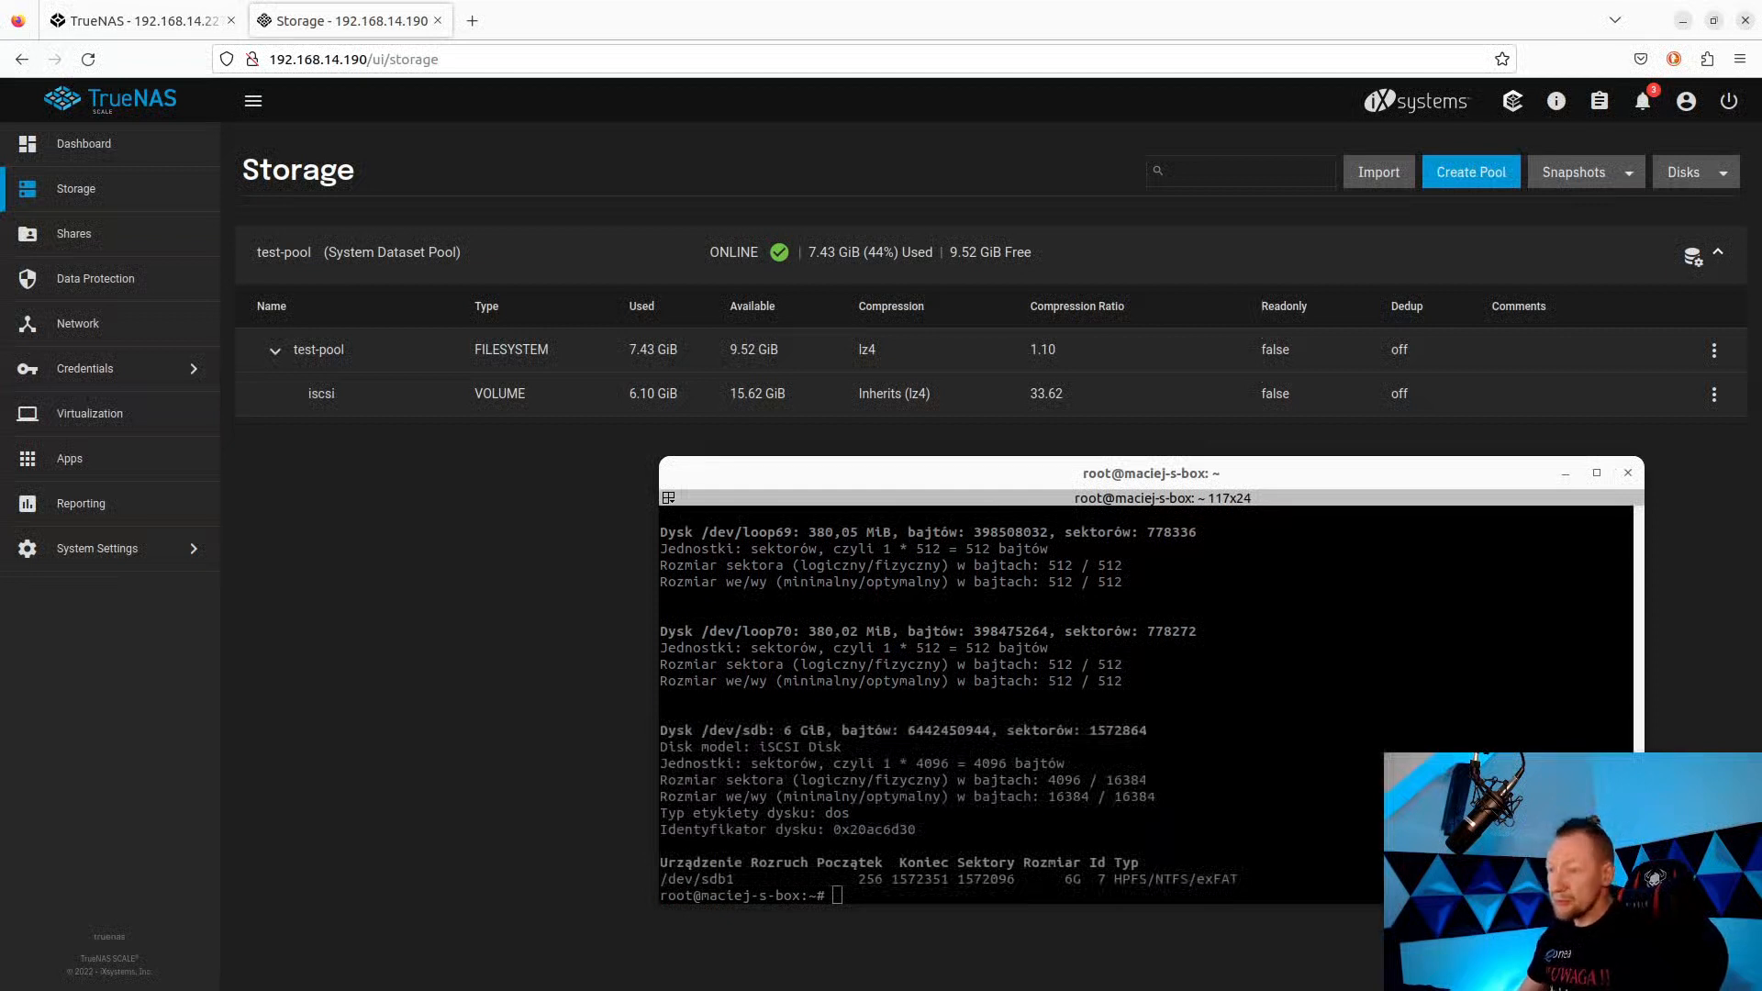
# Write a GPT label to /dev/sdb with parted --script "mklabel gpt".
pyautogui.middleClick(1229, 782)
pyautogui.press('Left')
pyautogui.press('Left')
pyautogui.press('Left')
pyautogui.press('Left')
pyautogui.press('Left')
pyautogui.press('Left')
pyautogui.press('Left')
pyautogui.press('Left')
pyautogui.press('Left')
pyautogui.press('Left')
pyautogui.press('Left')
pyautogui.press('Left')
pyautogui.press('Left')
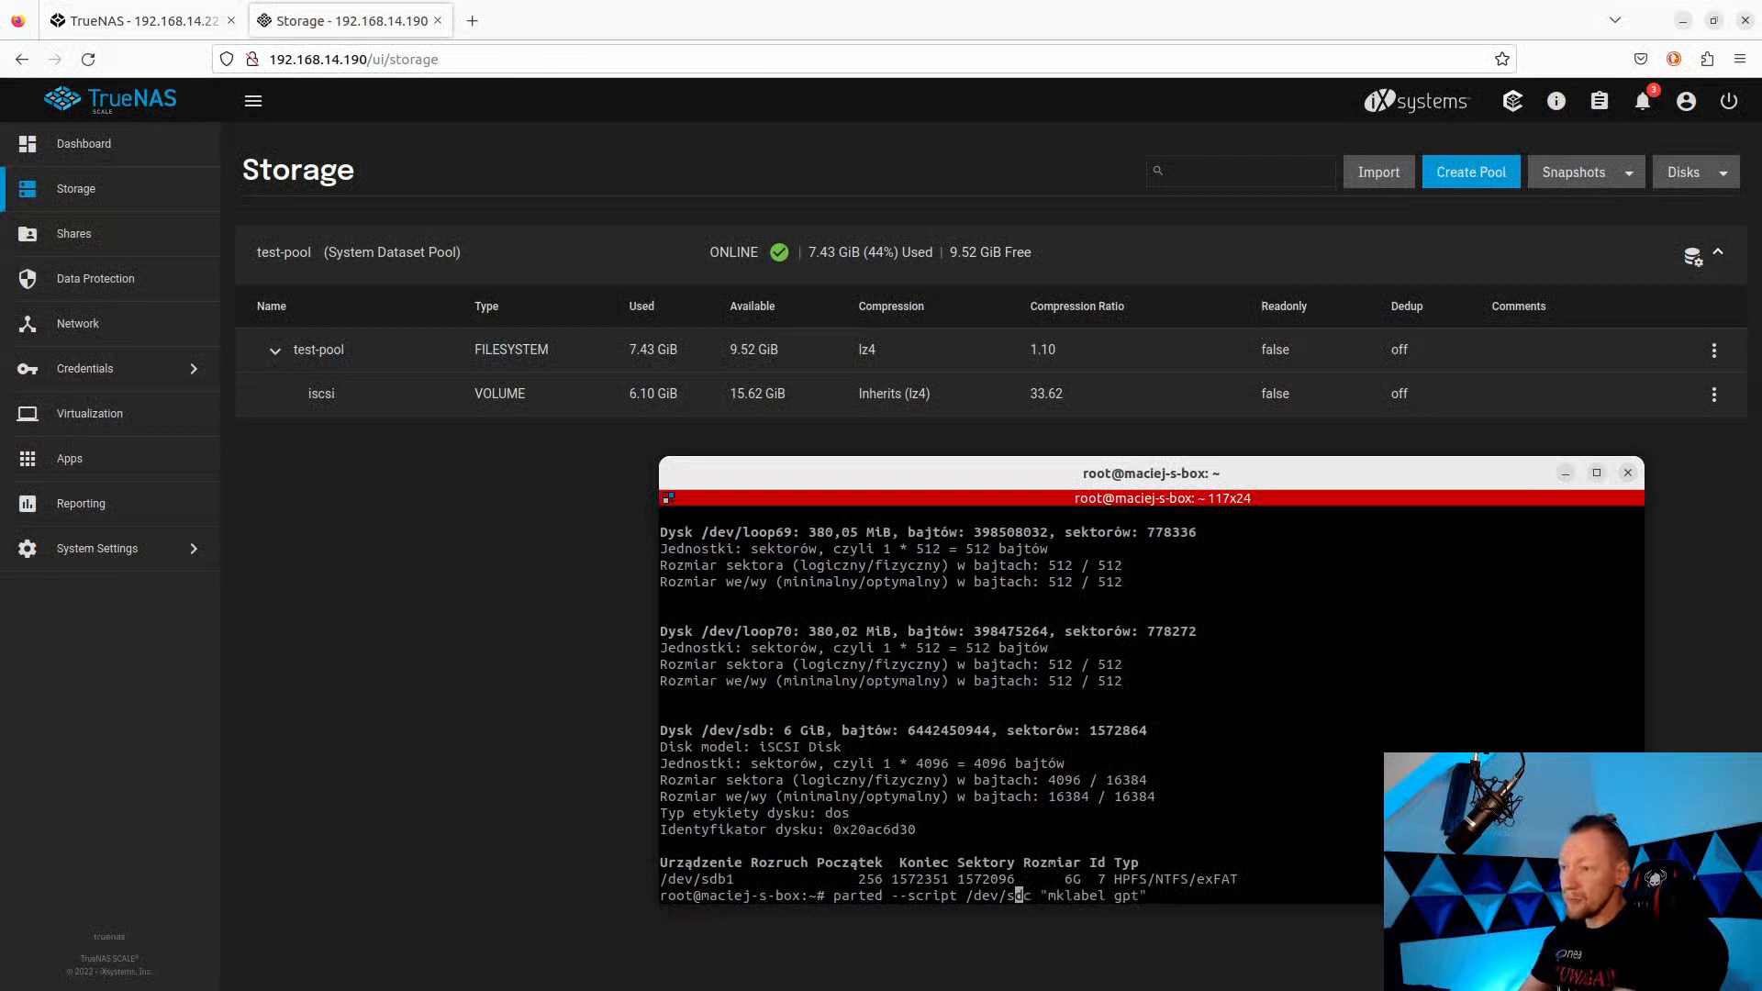
pyautogui.press('Left')
pyautogui.press('BackSpace')
pyautogui.write('b')
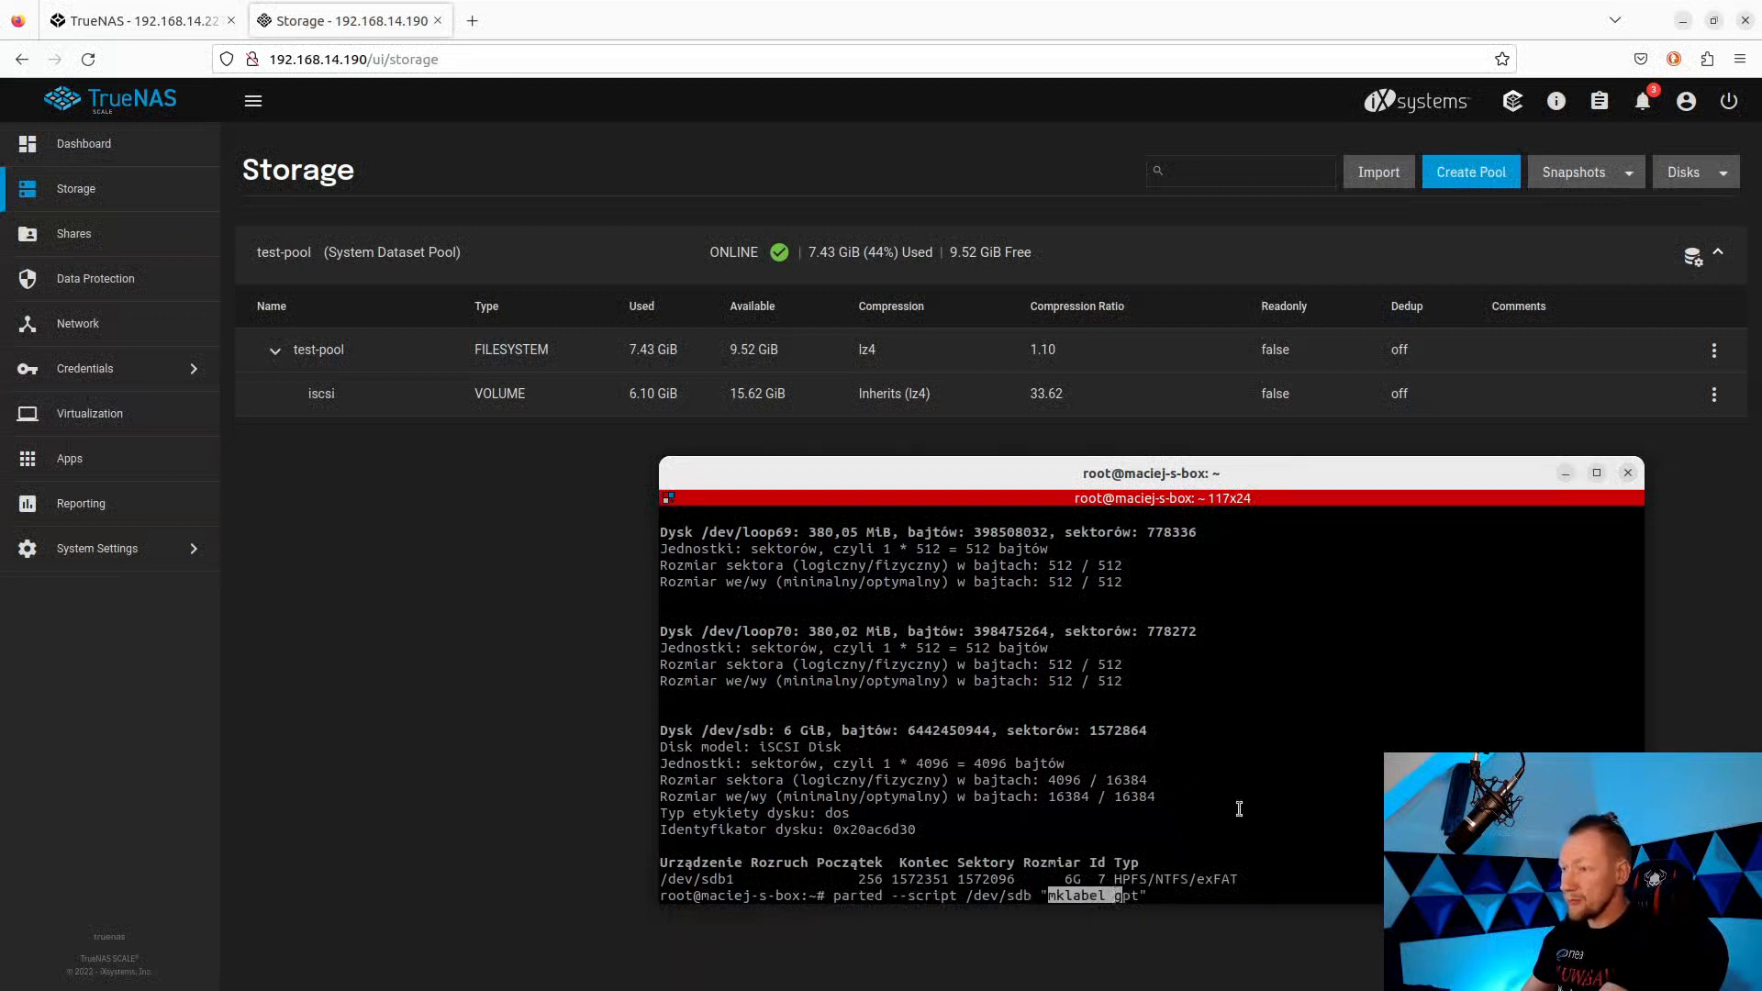
pyautogui.press('Return')
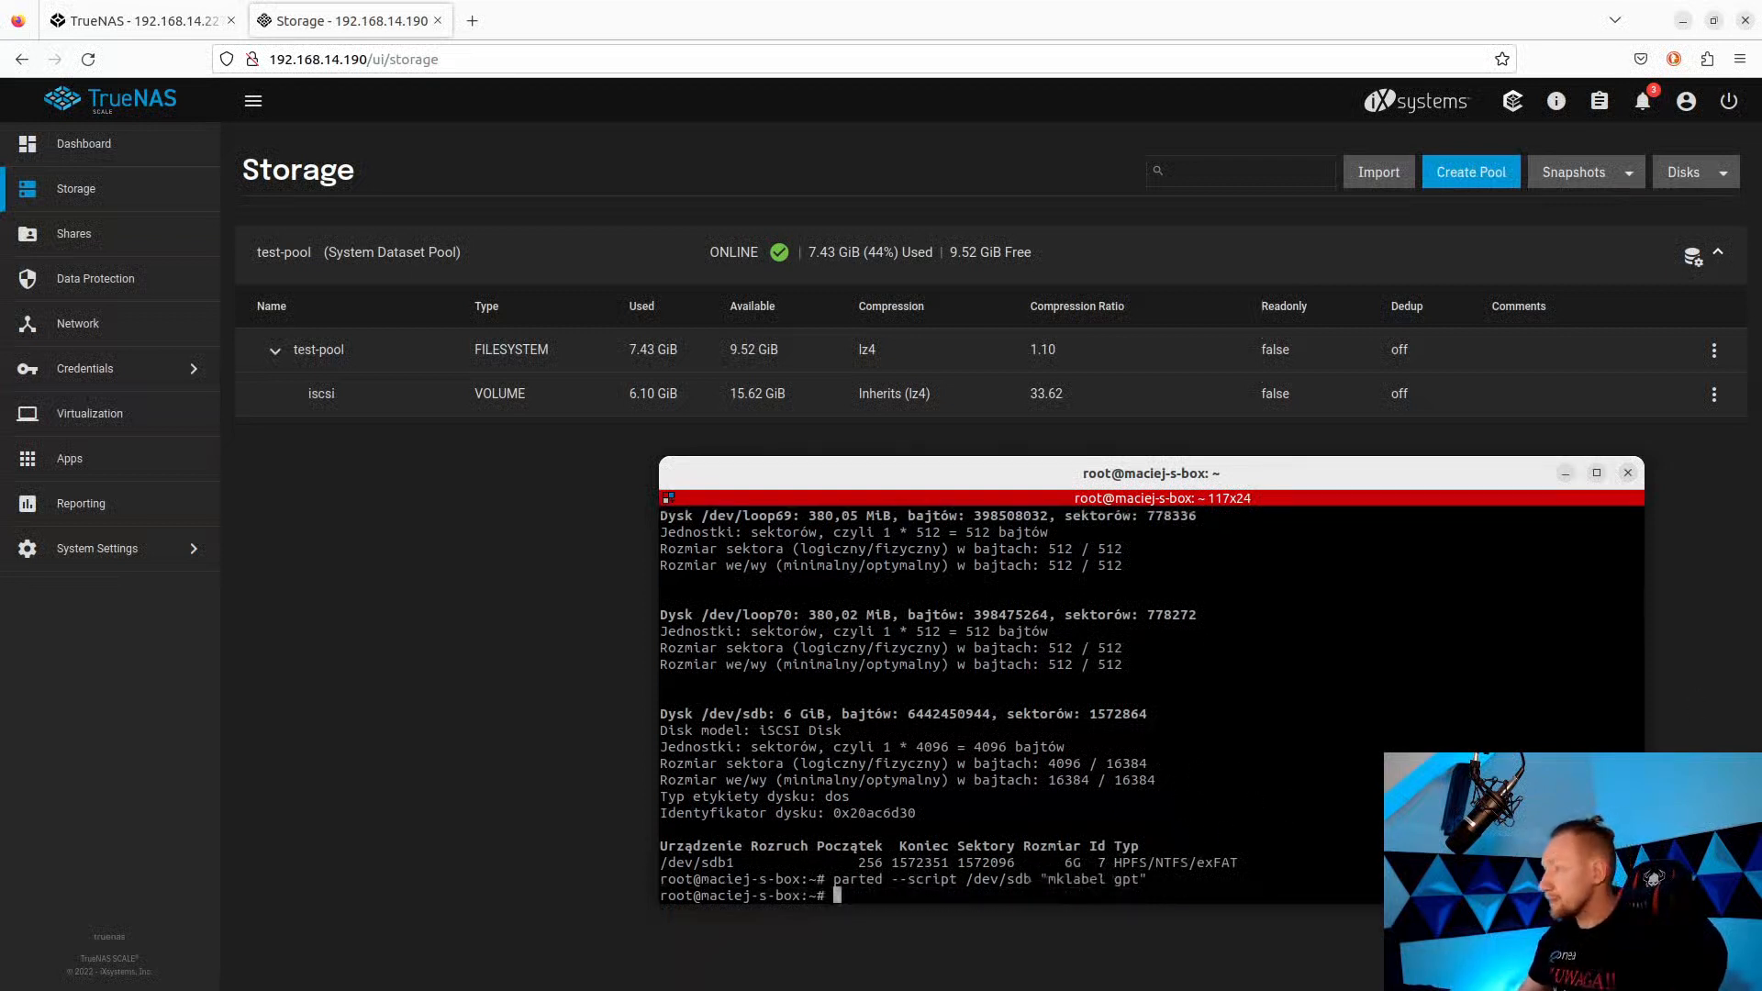
# Create one primary partition spanning 0% to 100% of /dev/sdb with parted.
pyautogui.hotkey('alt', 'Tab')
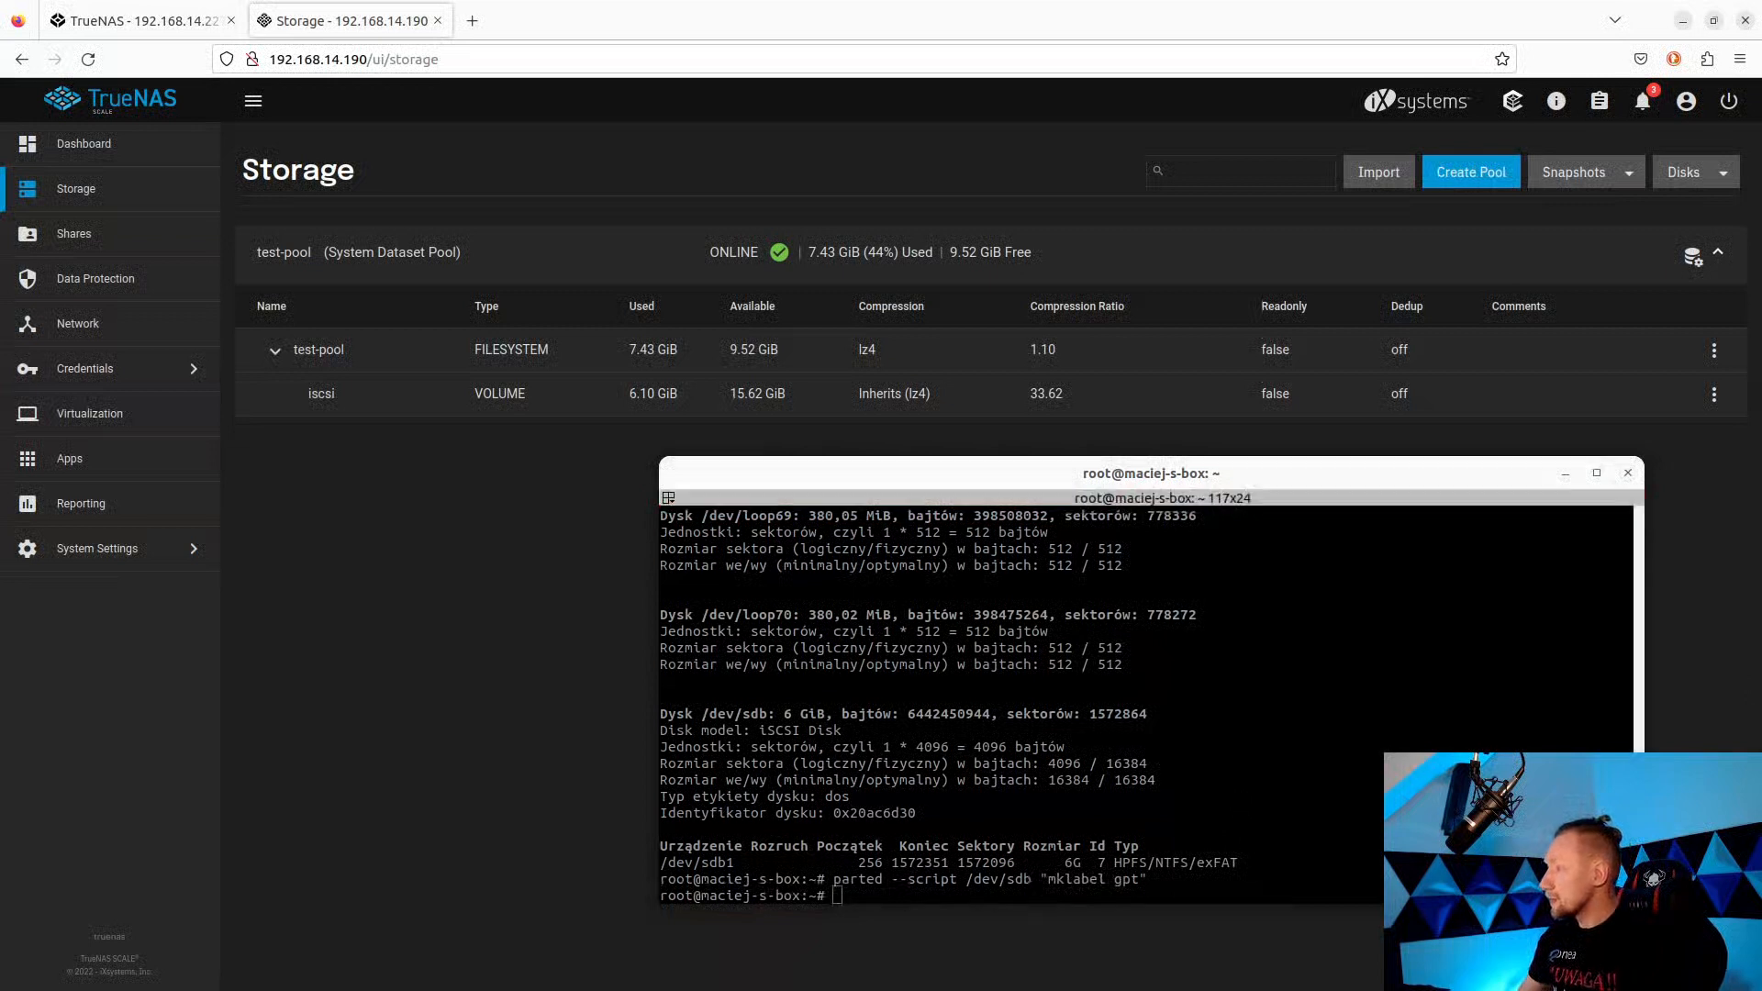
pyautogui.hotkey('alt', 'Tab')
pyautogui.write('parted --script /dev/sdc "mkpart primary 0% 100%"')
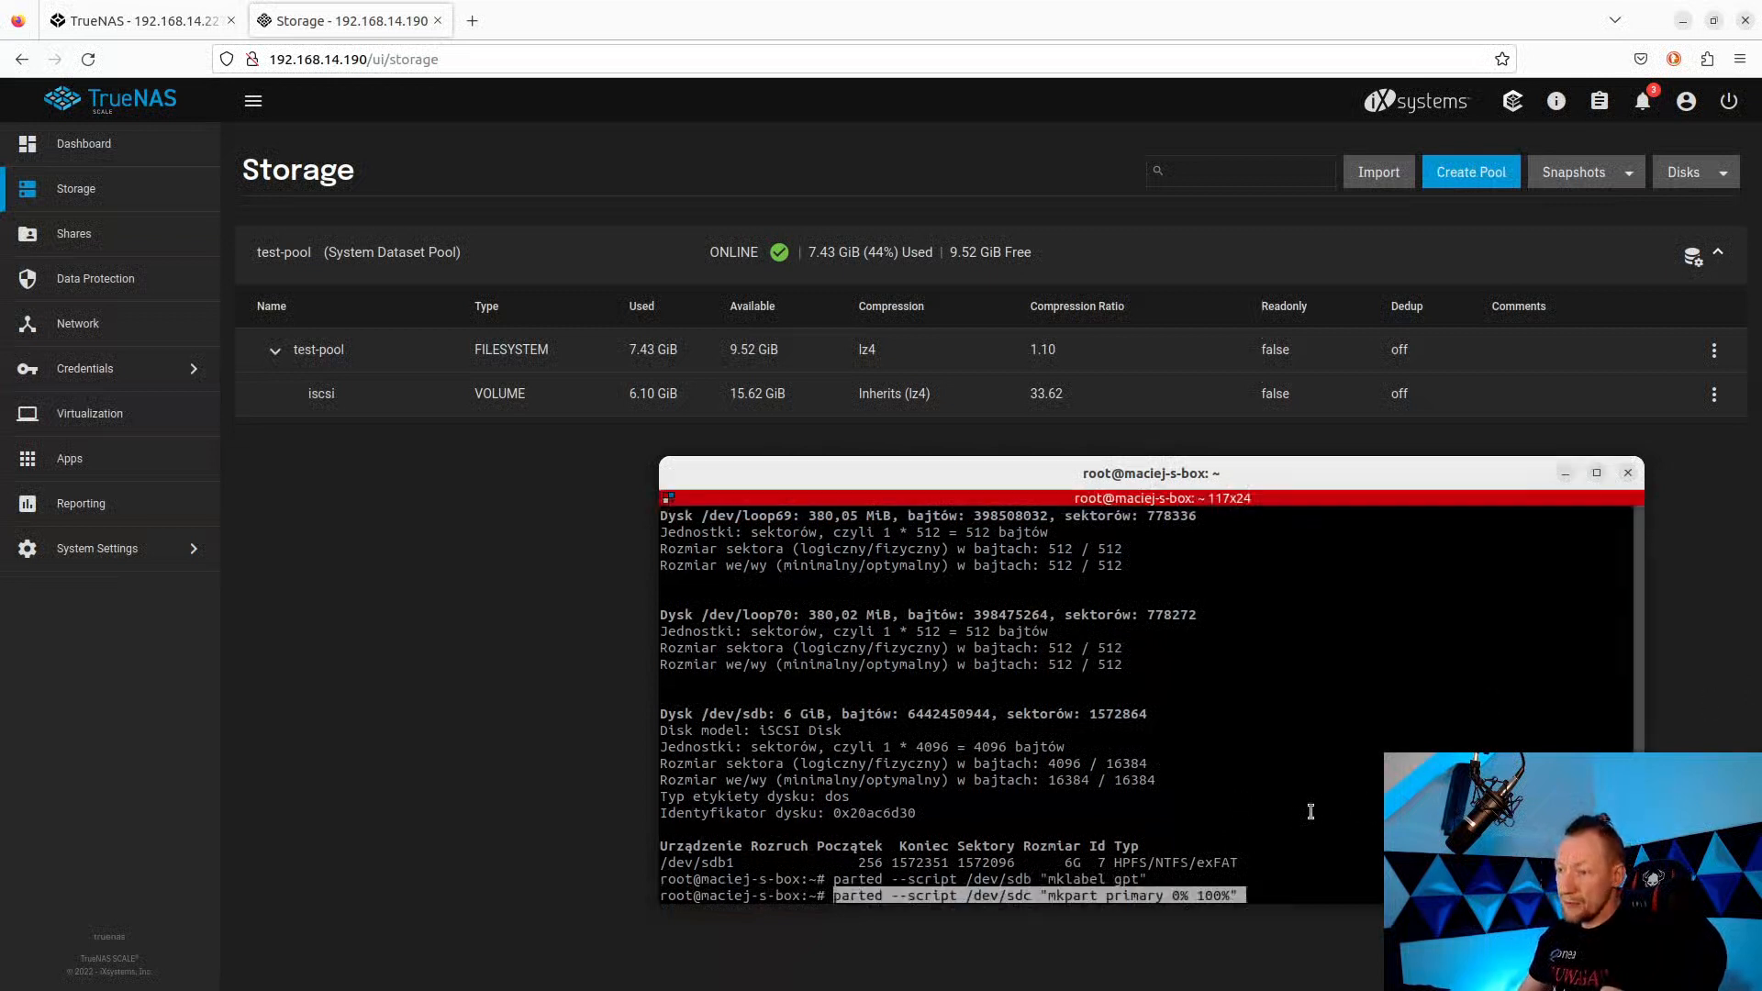
pyautogui.press('Left')
pyautogui.press('Left')
pyautogui.press('Left')
pyautogui.press('Left')
pyautogui.press('Left')
pyautogui.press('Left')
pyautogui.press('Left')
pyautogui.press('Left')
pyautogui.press('Left')
pyautogui.press('Left')
pyautogui.press('Left')
pyautogui.press('Left')
pyautogui.press('Left')
pyautogui.press('Left')
pyautogui.press('Left')
pyautogui.press('Left')
pyautogui.press('Left')
pyautogui.press('Left')
pyautogui.press('Left')
pyautogui.press('Left')
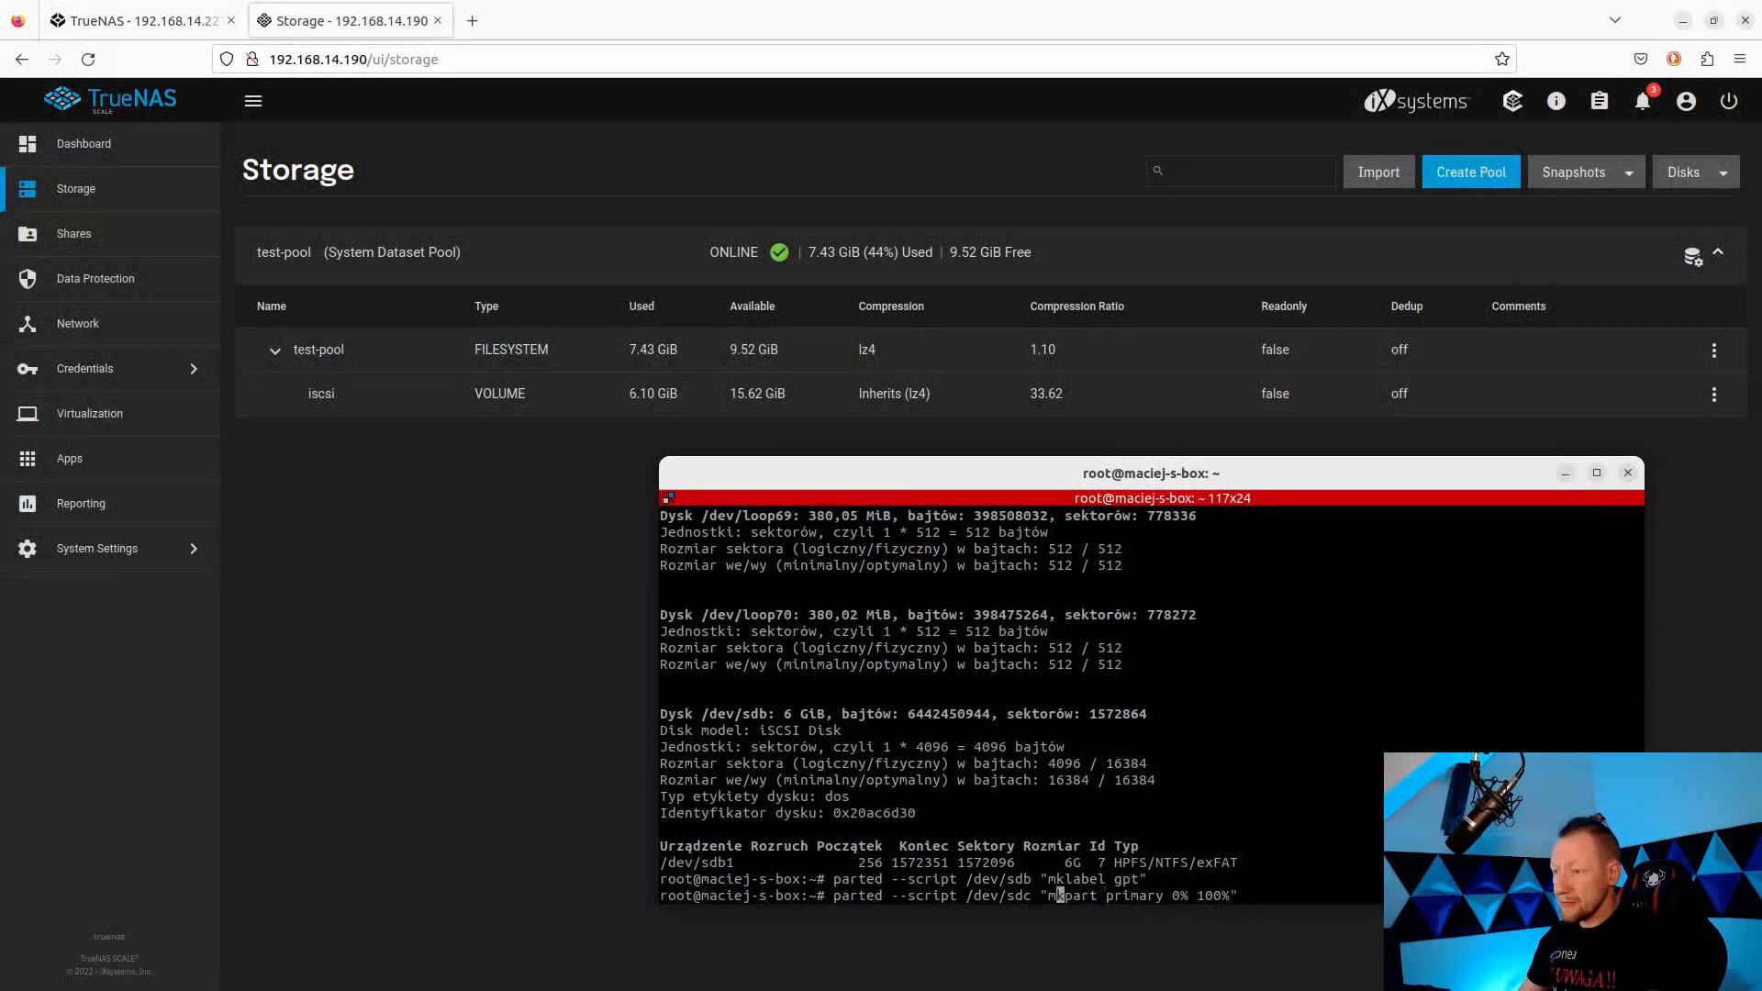
pyautogui.press('BackSpace')
pyautogui.write('b')
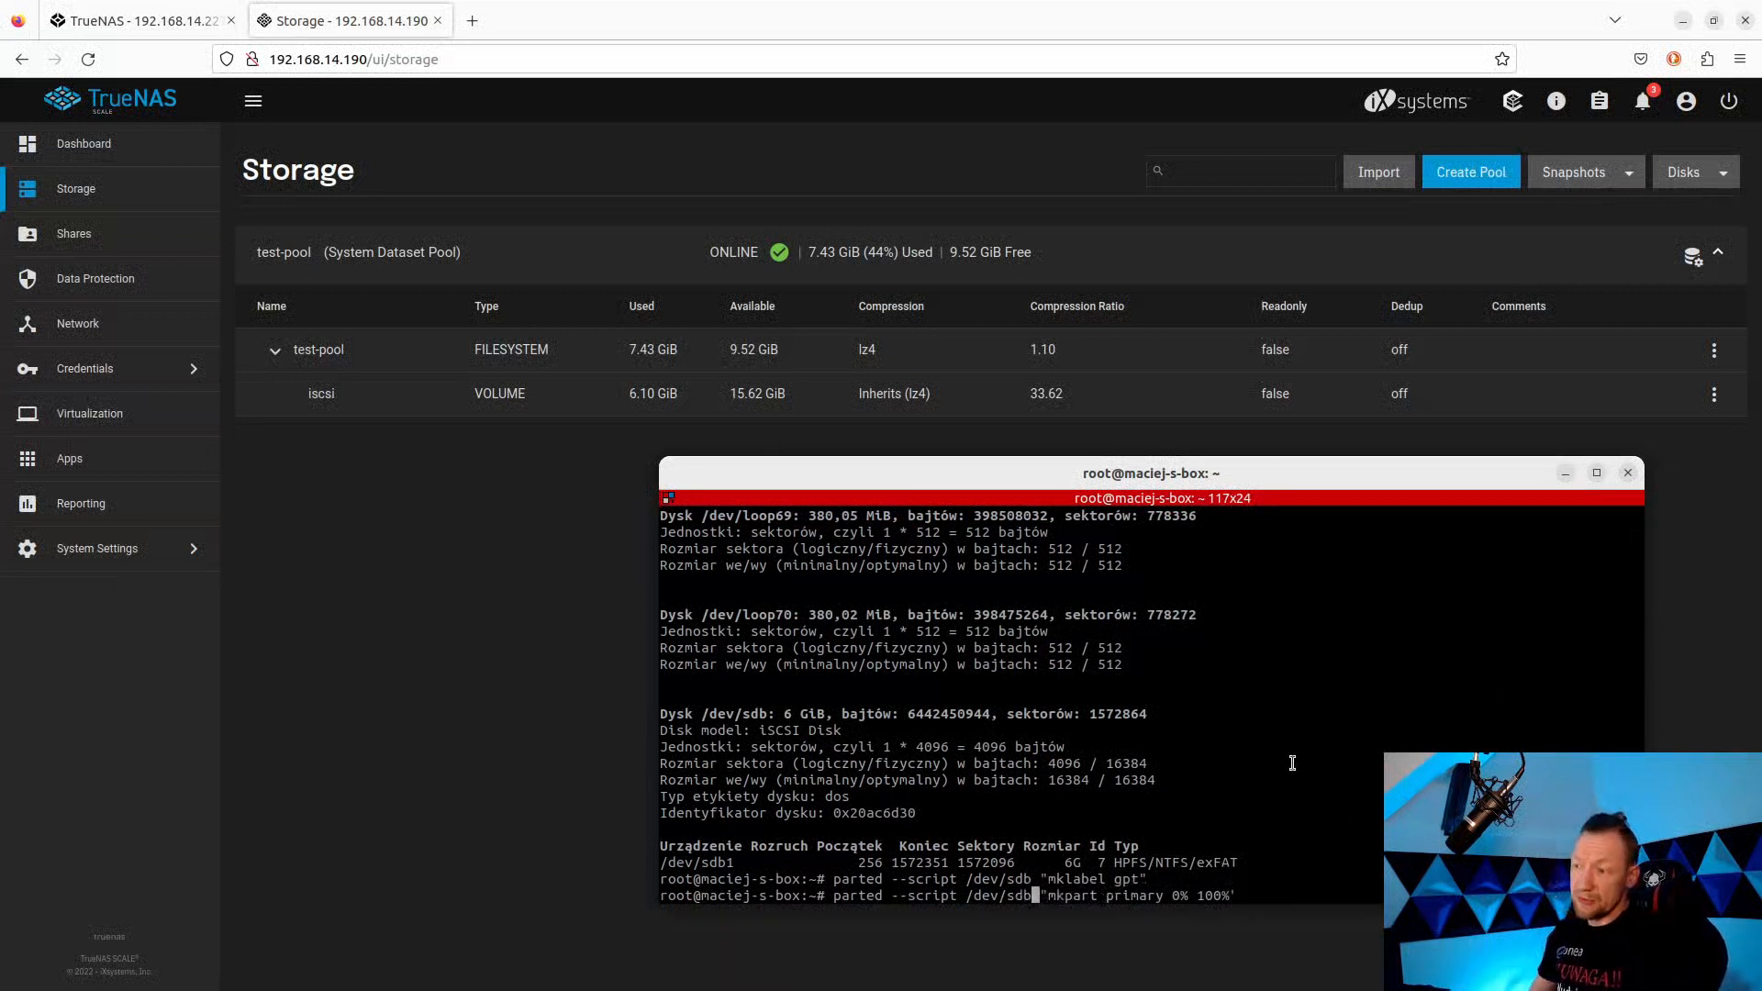
pyautogui.press('Return')
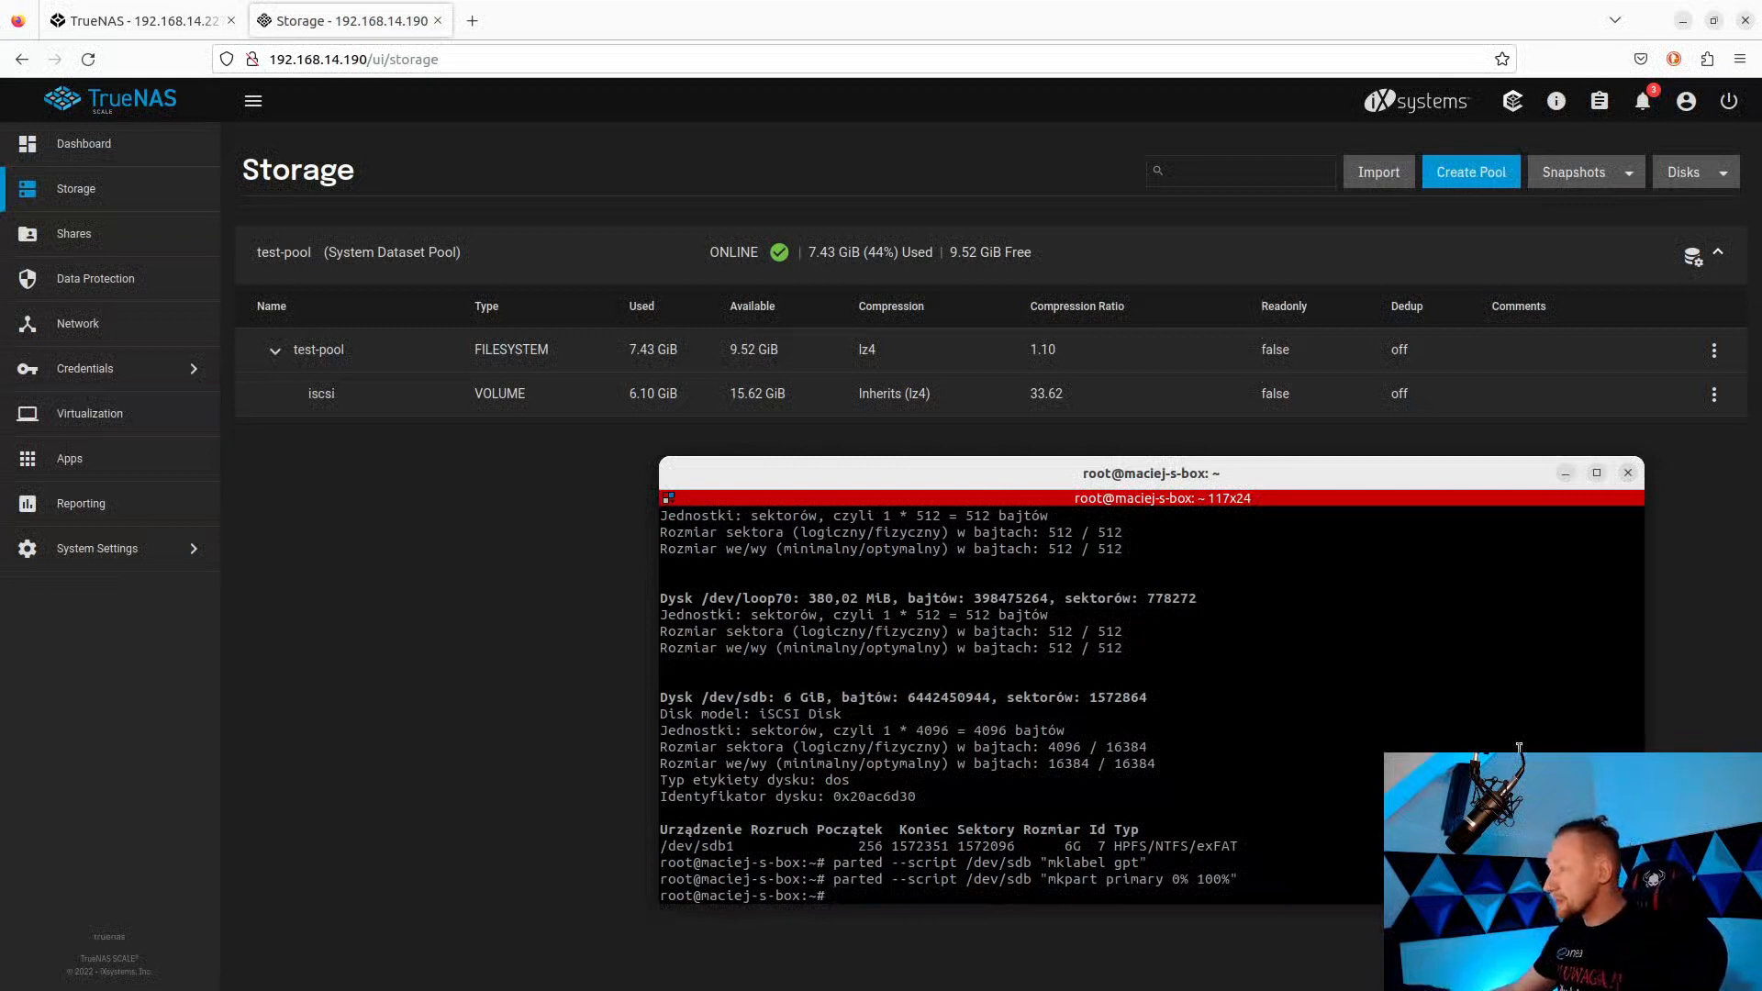
# Format /dev/sdb1 as ext4 with mkfs.ext4, confirming overwrite of the old NTFS filesystem.
pyautogui.hotkey('alt', 'Tab')
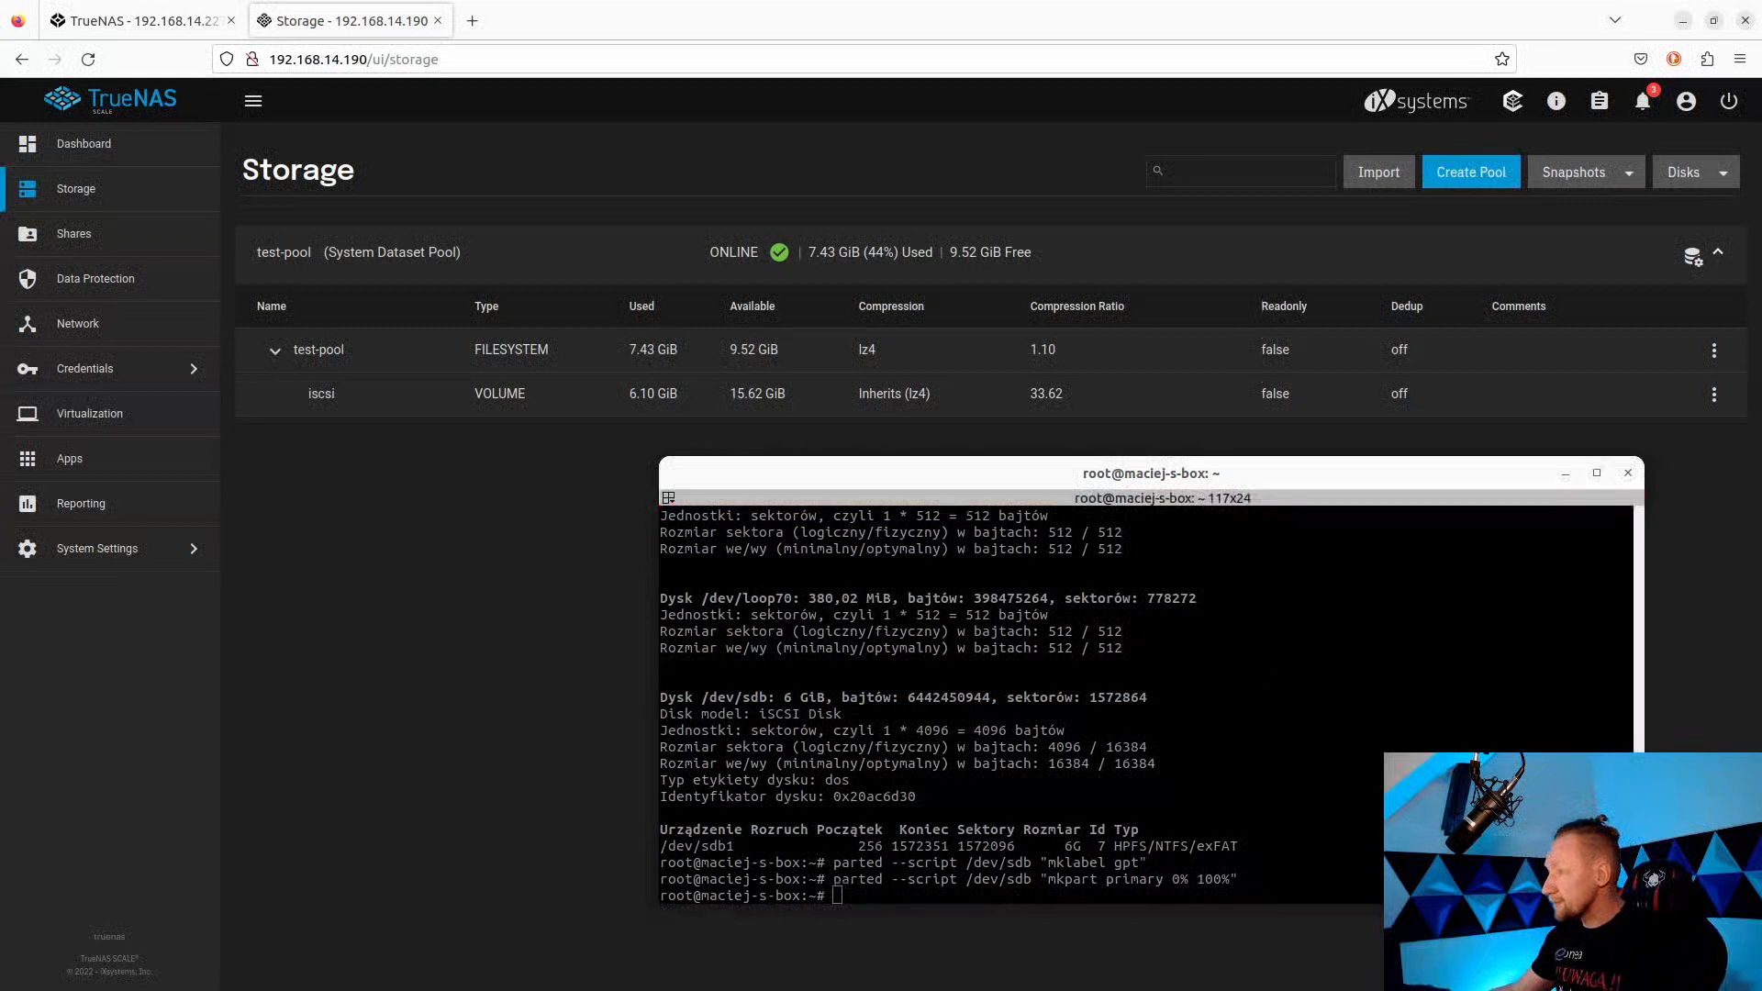
pyautogui.hotkey('alt', 'Tab')
pyautogui.write('mkfs.ext4 /dev/sdc1')
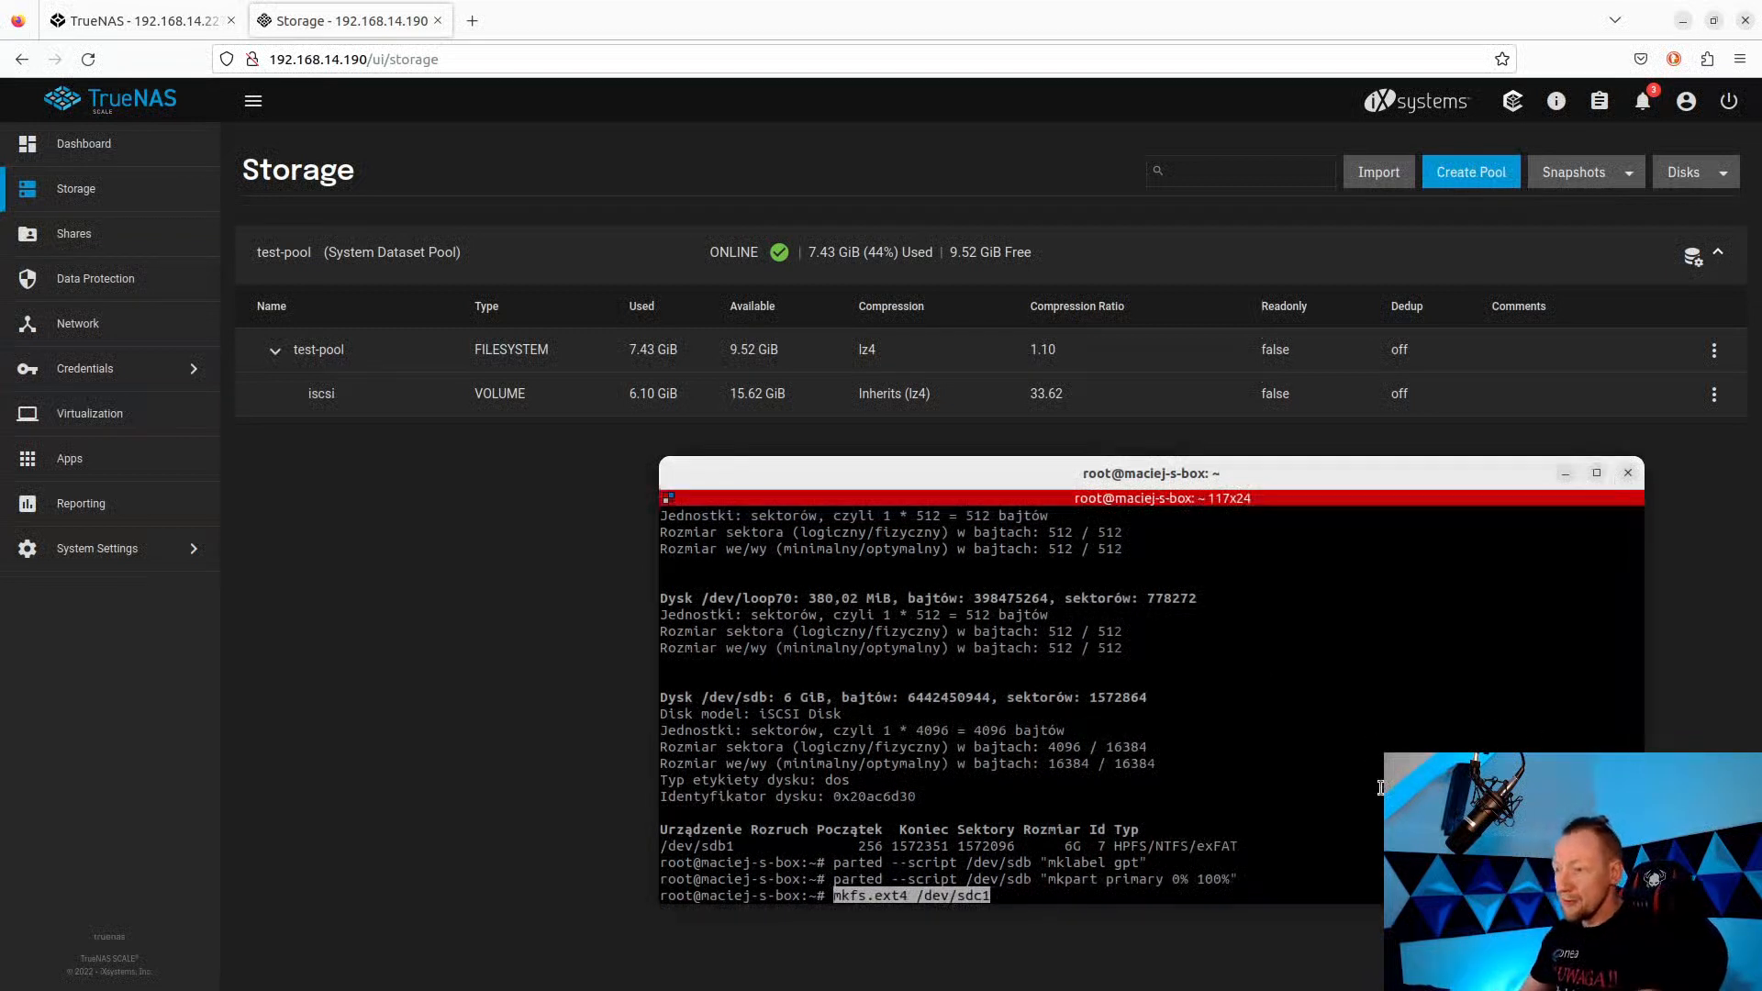
pyautogui.press('Left')
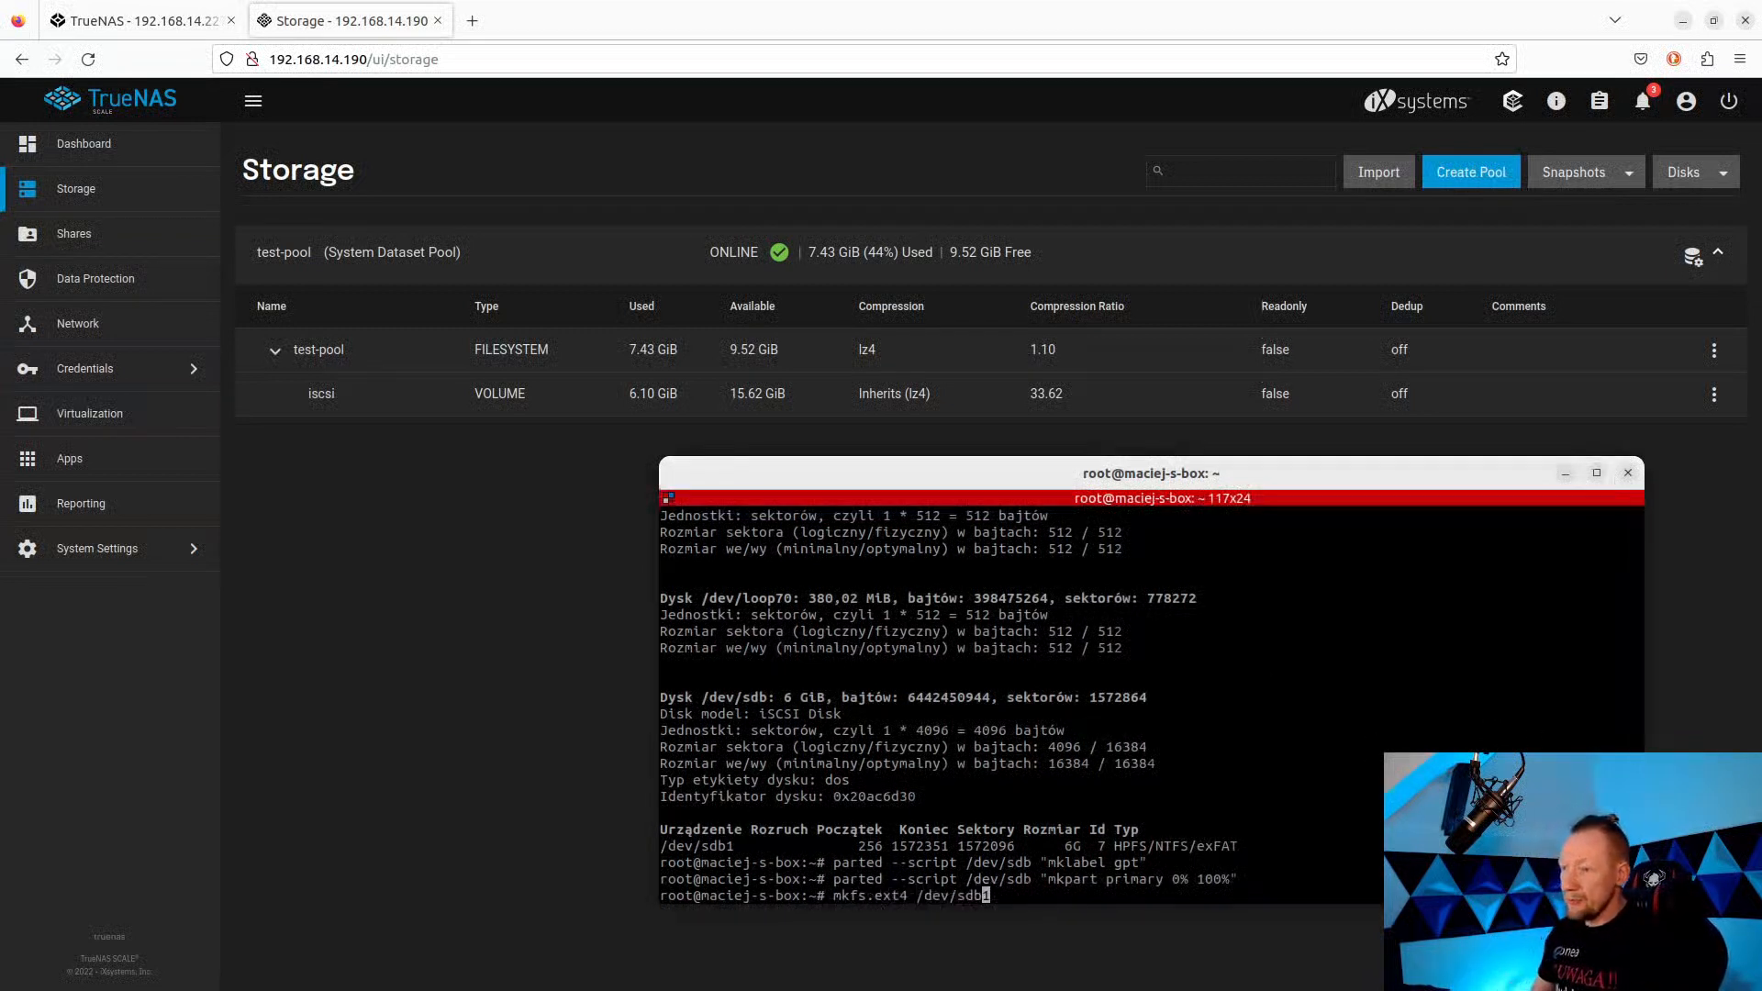
pyautogui.press('Return')
pyautogui.write('y')
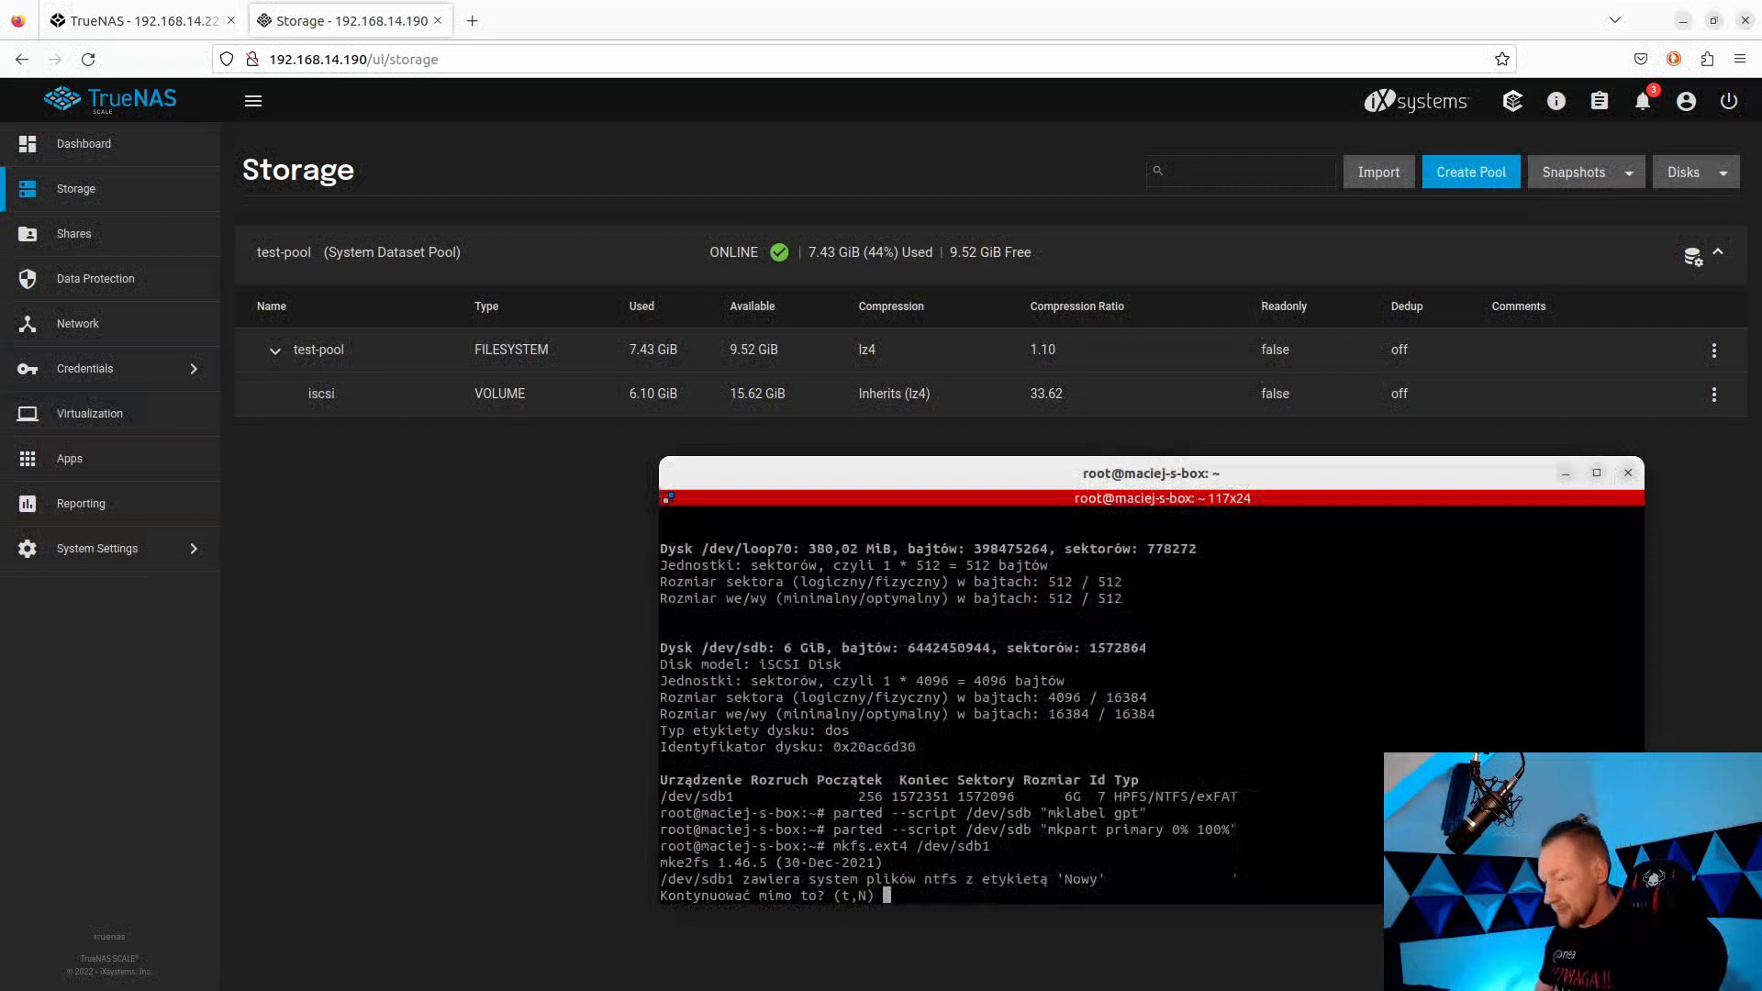
pyautogui.press('Return')
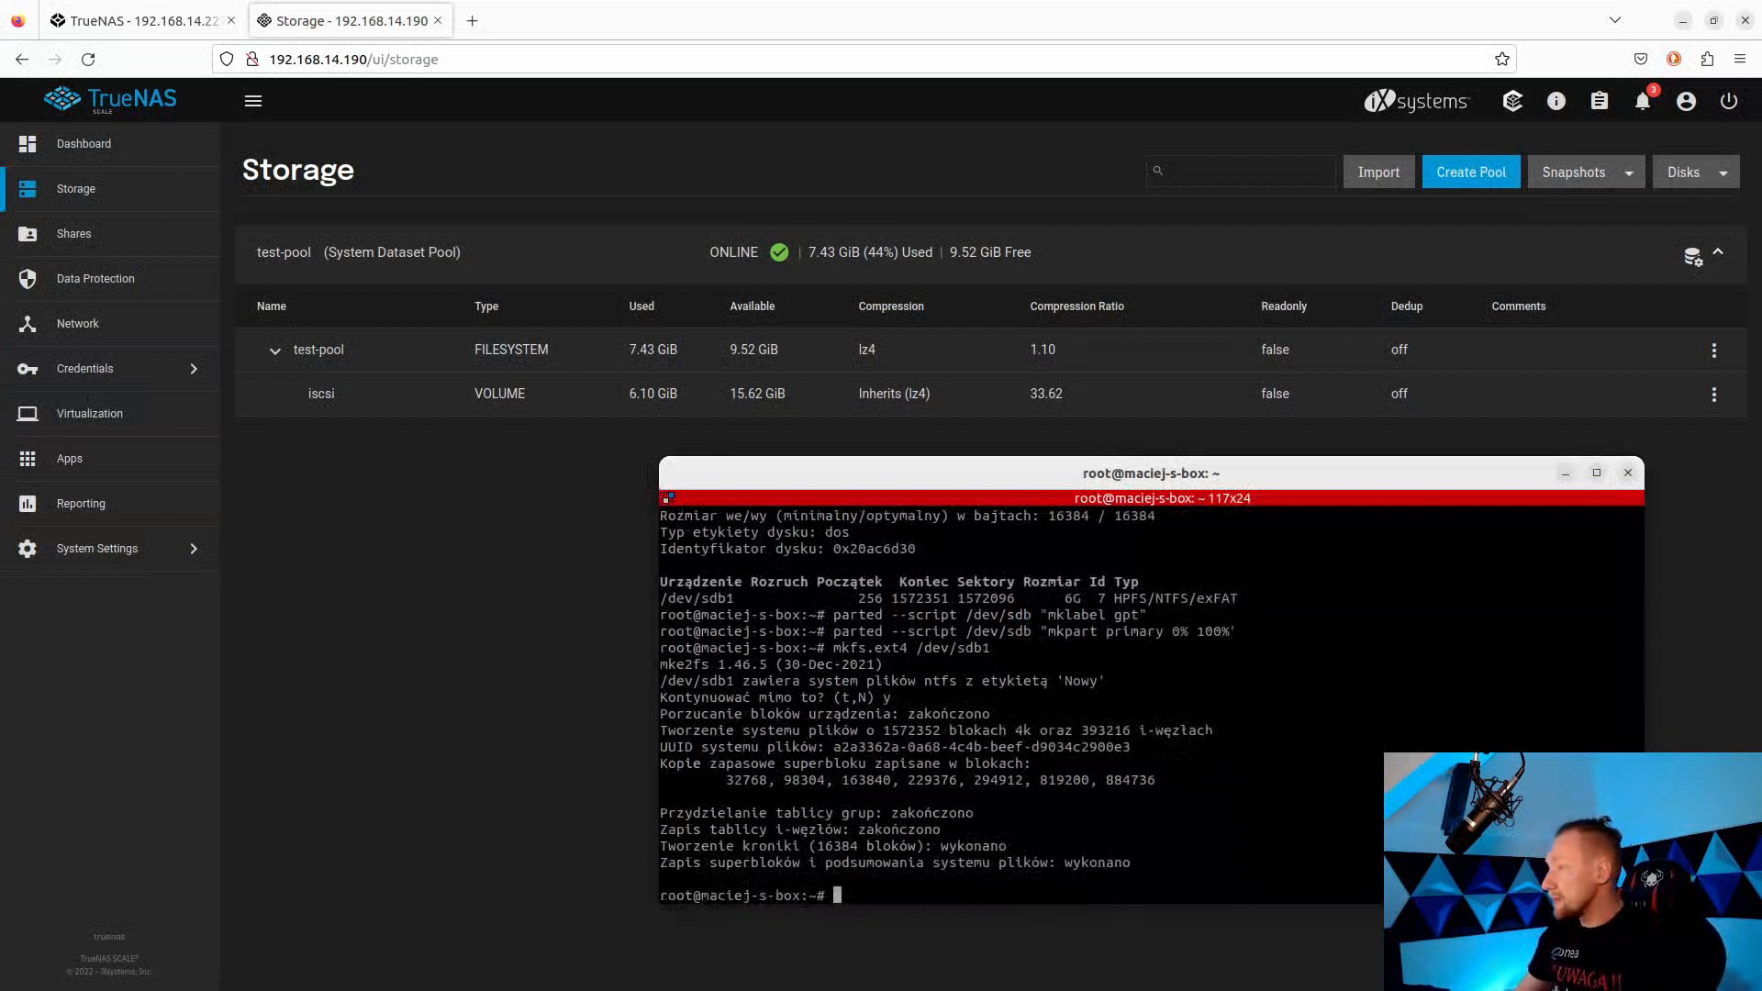
# Mount /dev/sdb1 at /mnt and confirm its 5.9G size with df -h.
pyautogui.hotkey('alt', 'Tab')
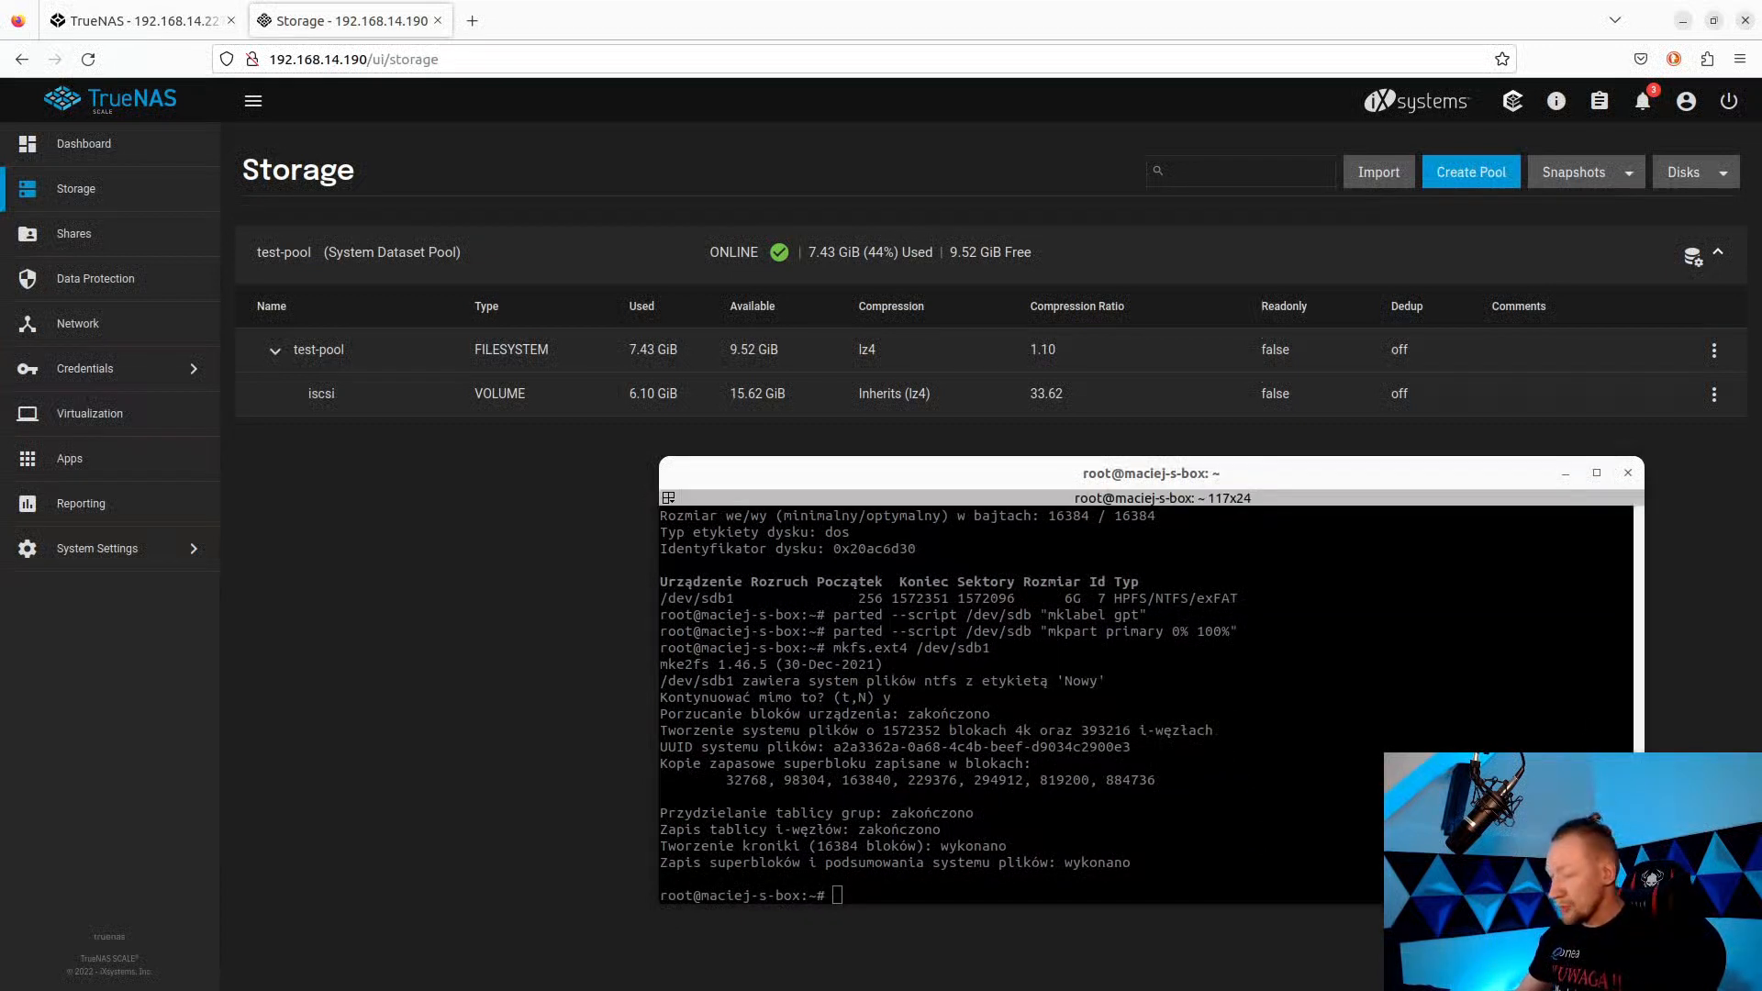
pyautogui.hotkey('alt', 'Tab')
pyautogui.write('mount /dev/sdb1 /mnt')
pyautogui.press('Return')
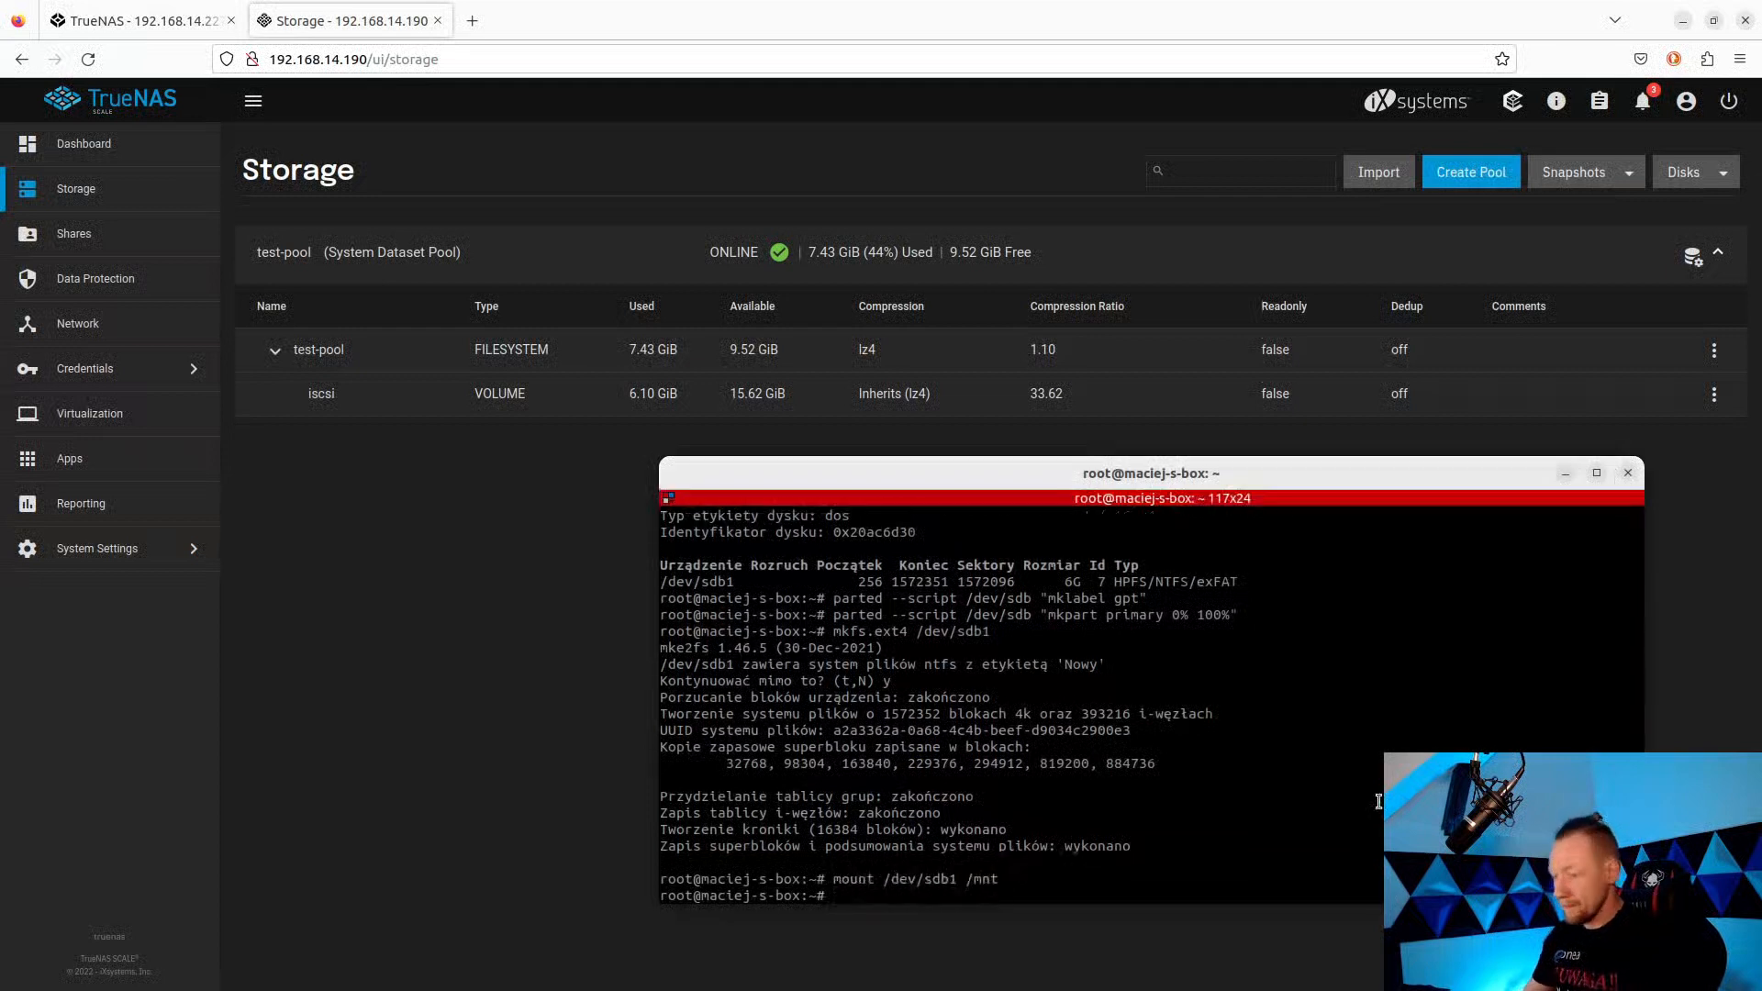
pyautogui.write('df -h')
pyautogui.press('Return')
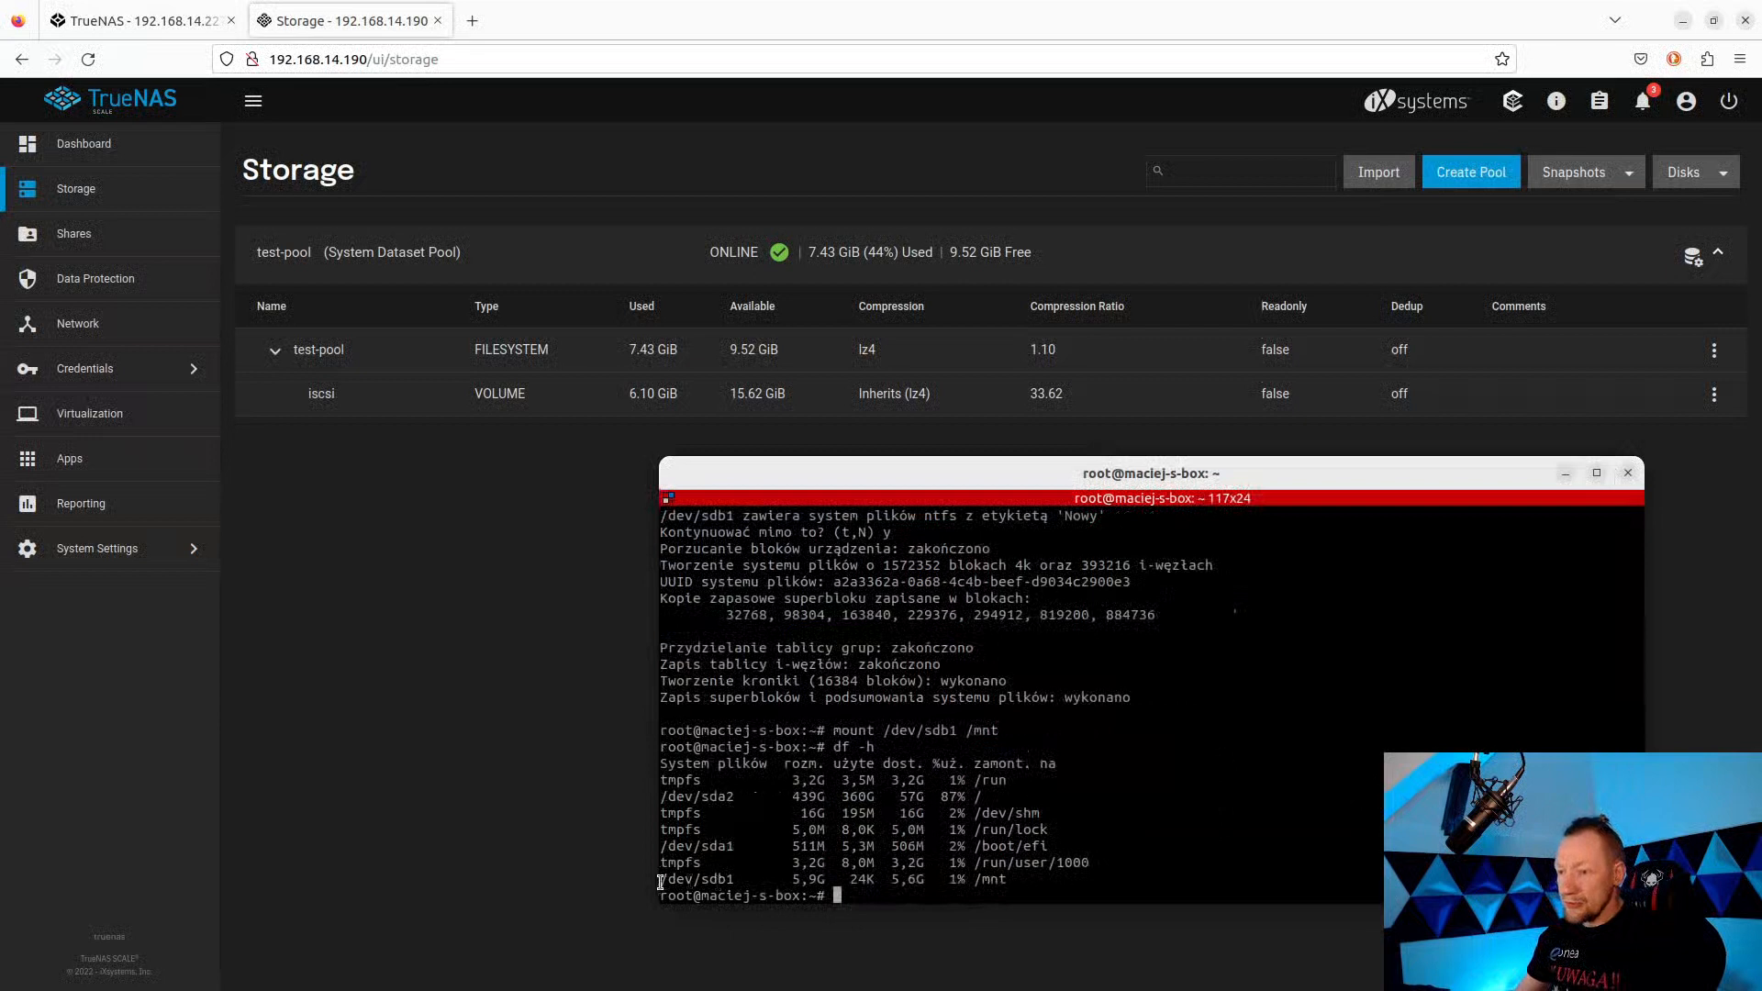
pyautogui.moveTo(660, 882); pyautogui.dragTo(1007, 881)
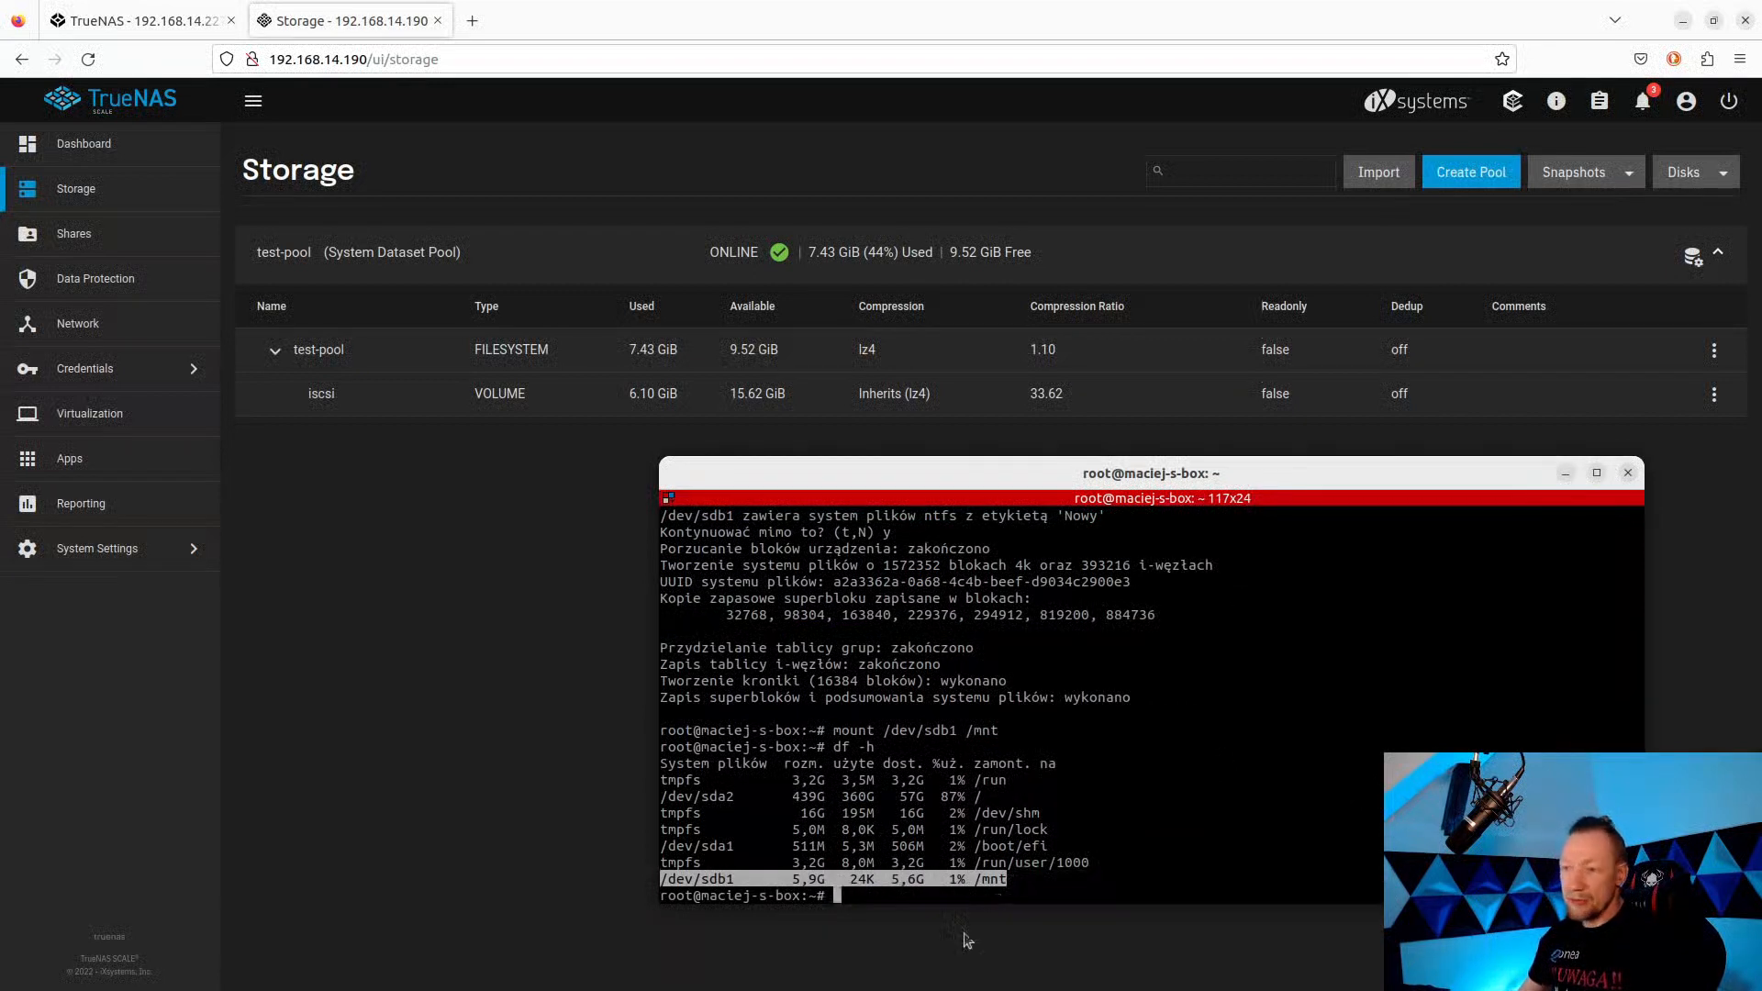